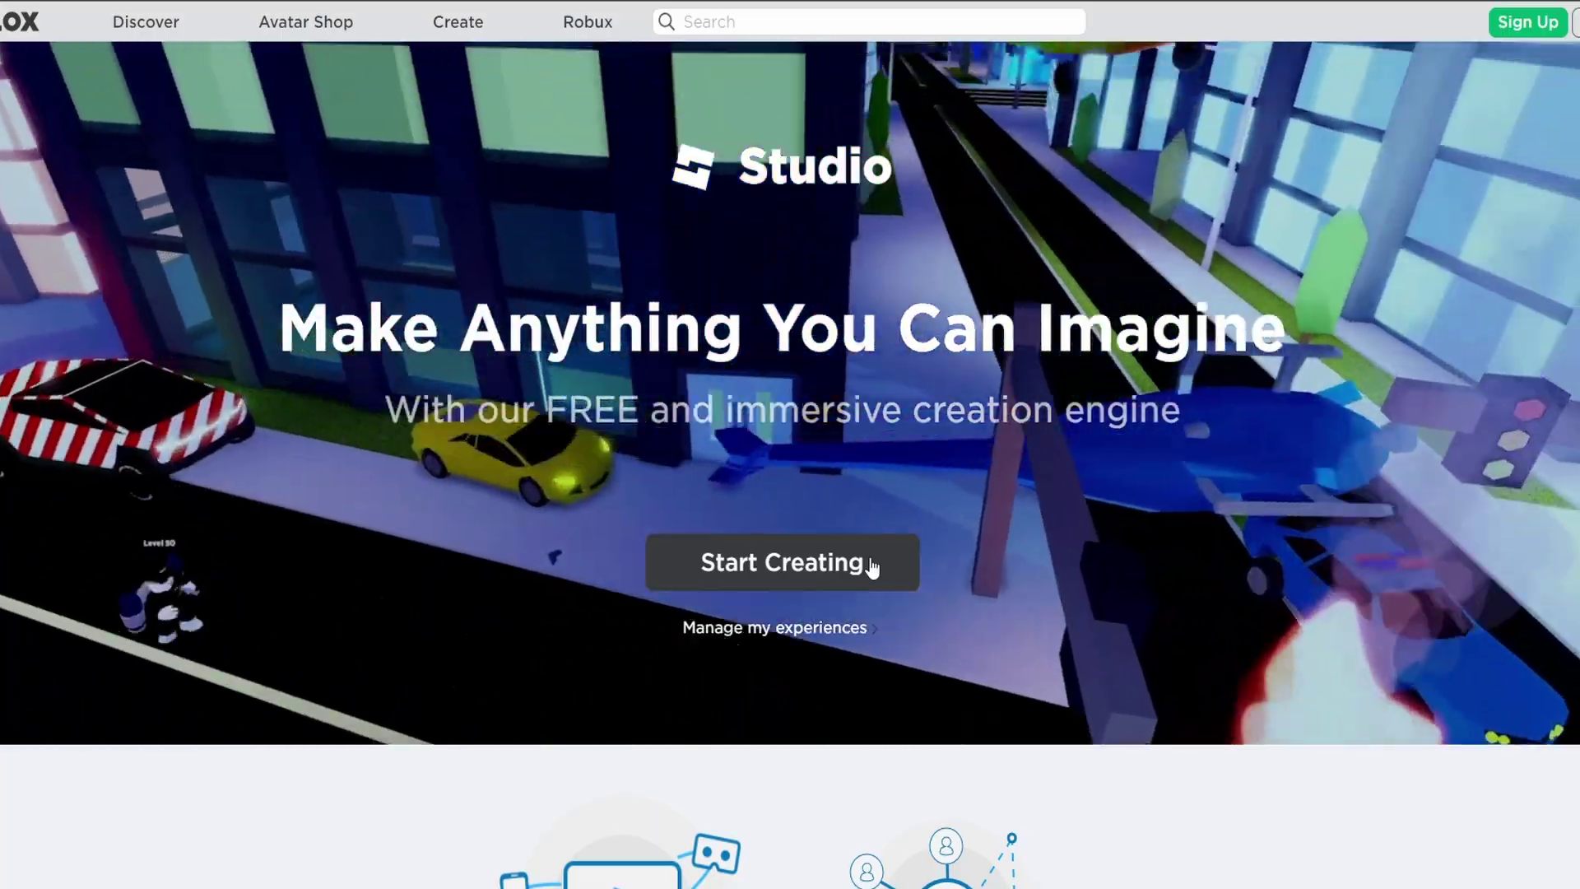
Switch to Roblox Studio and create a new place from the Baseplate template.
left_click(871, 561)
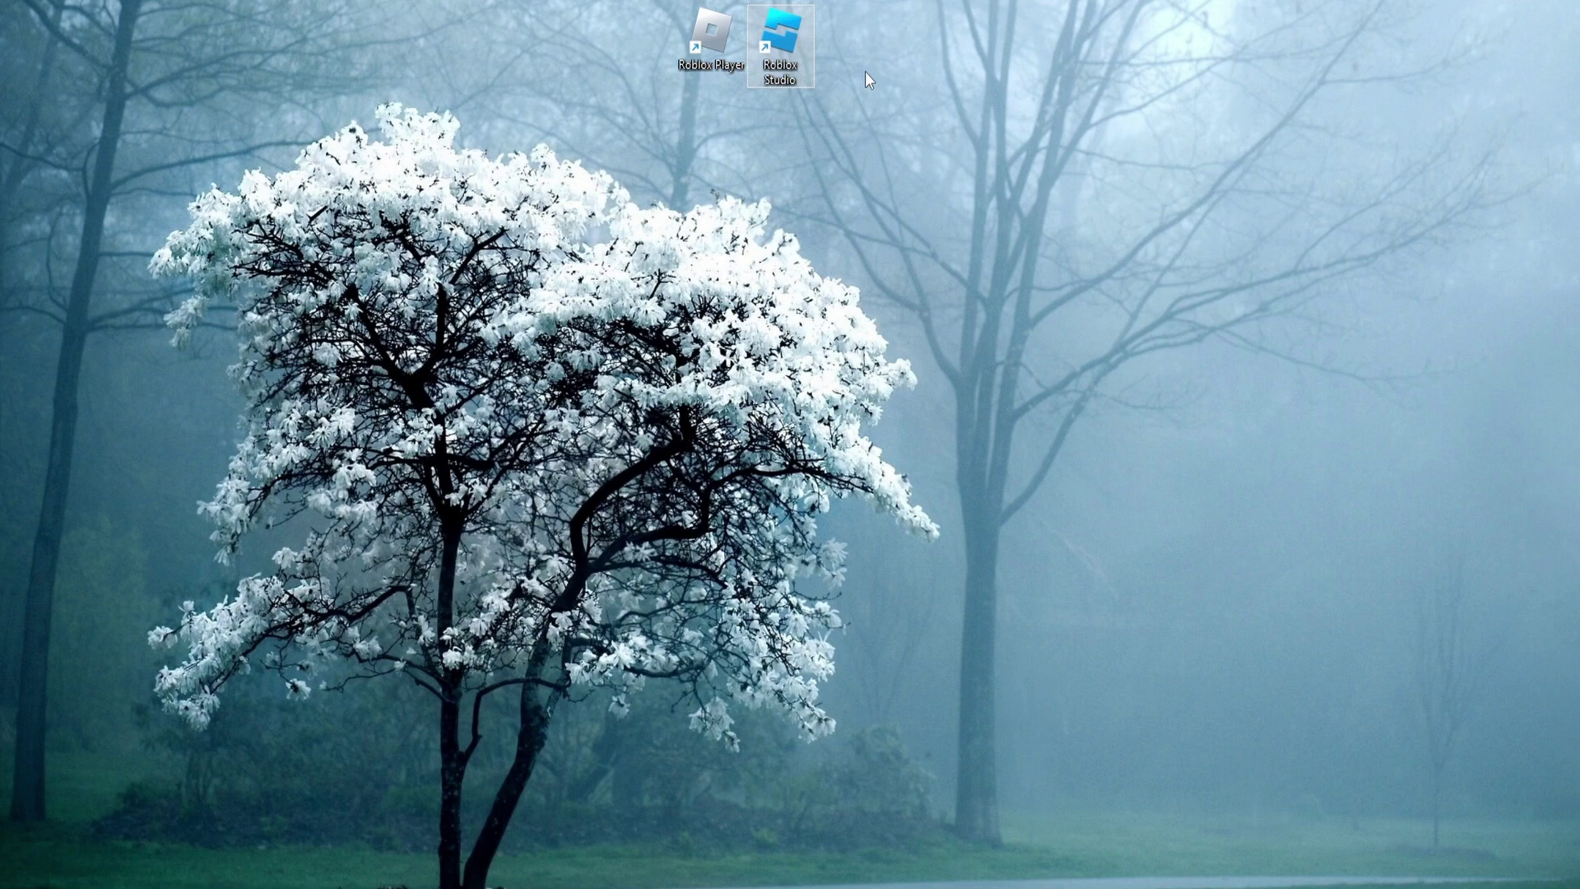
double_click(788, 36)
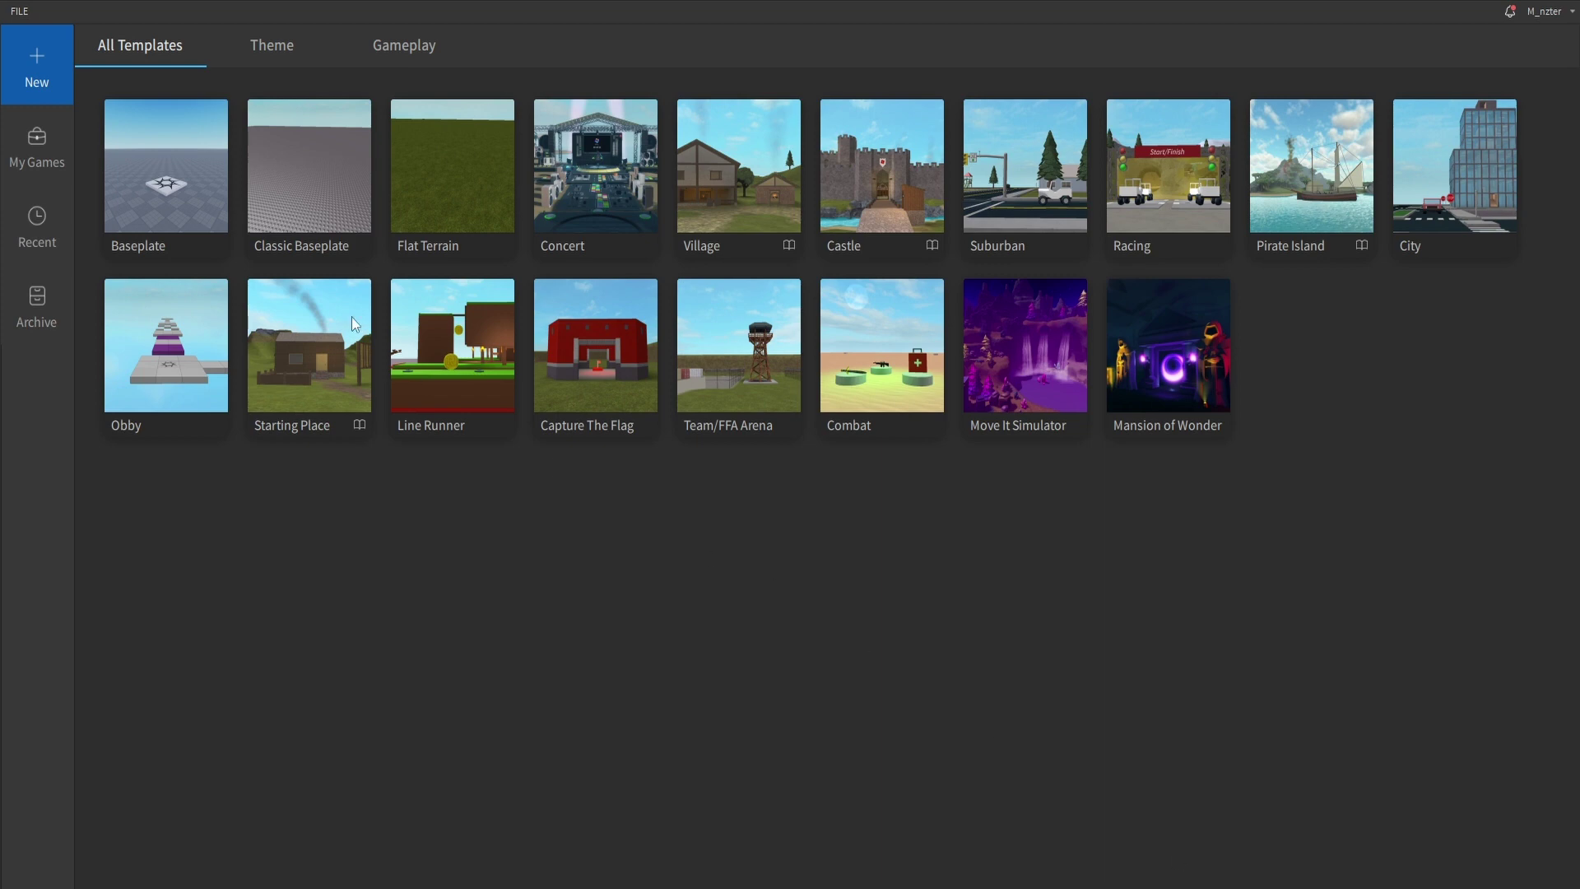
left_click(36, 15)
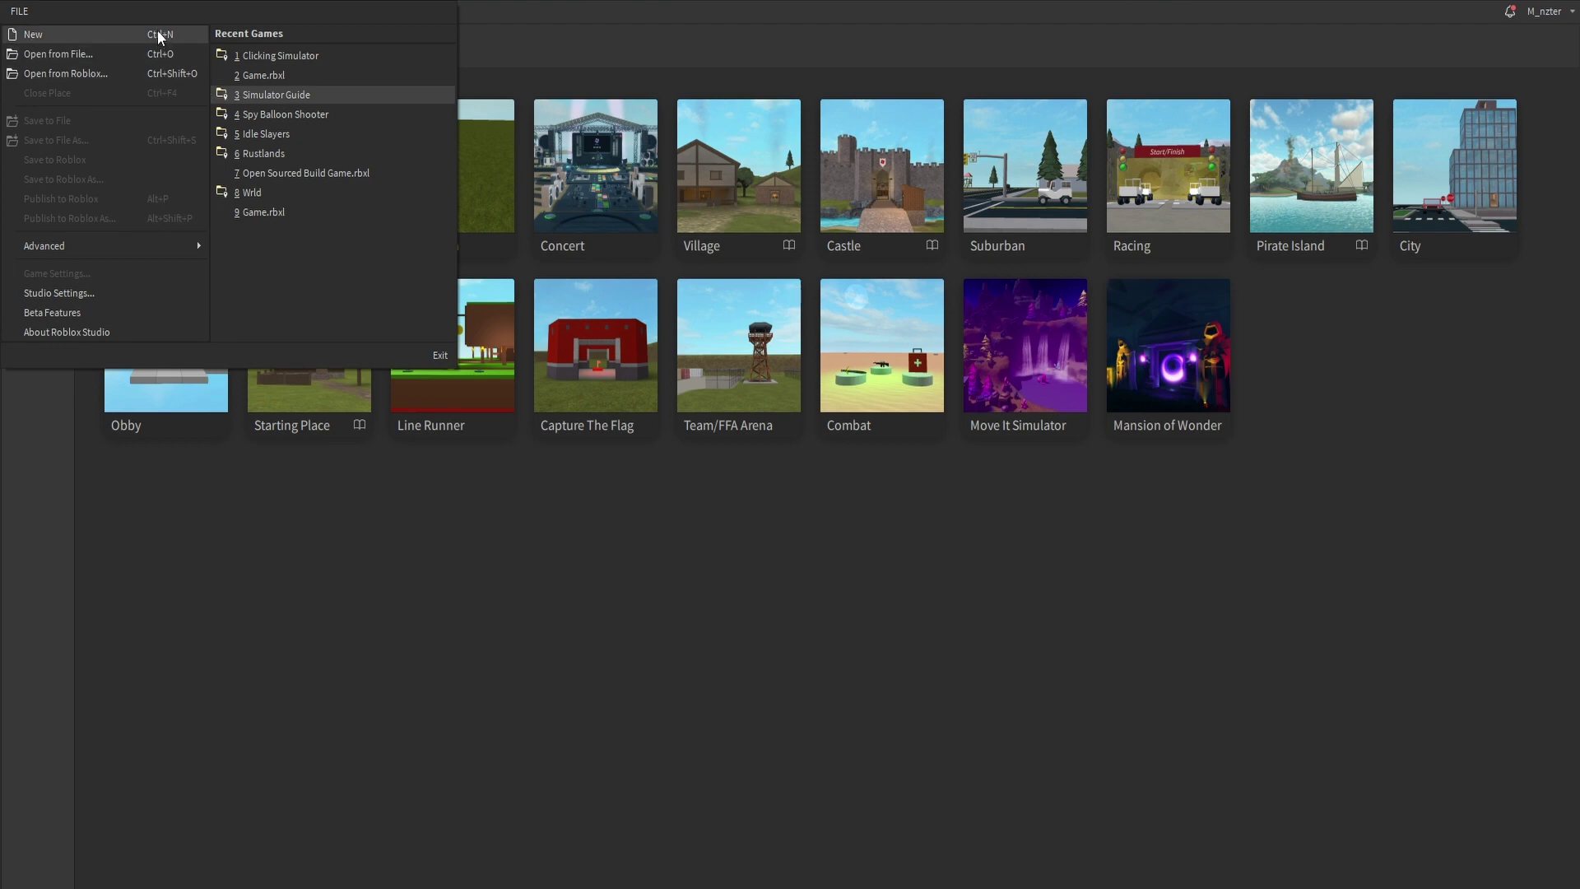
left_click(171, 13)
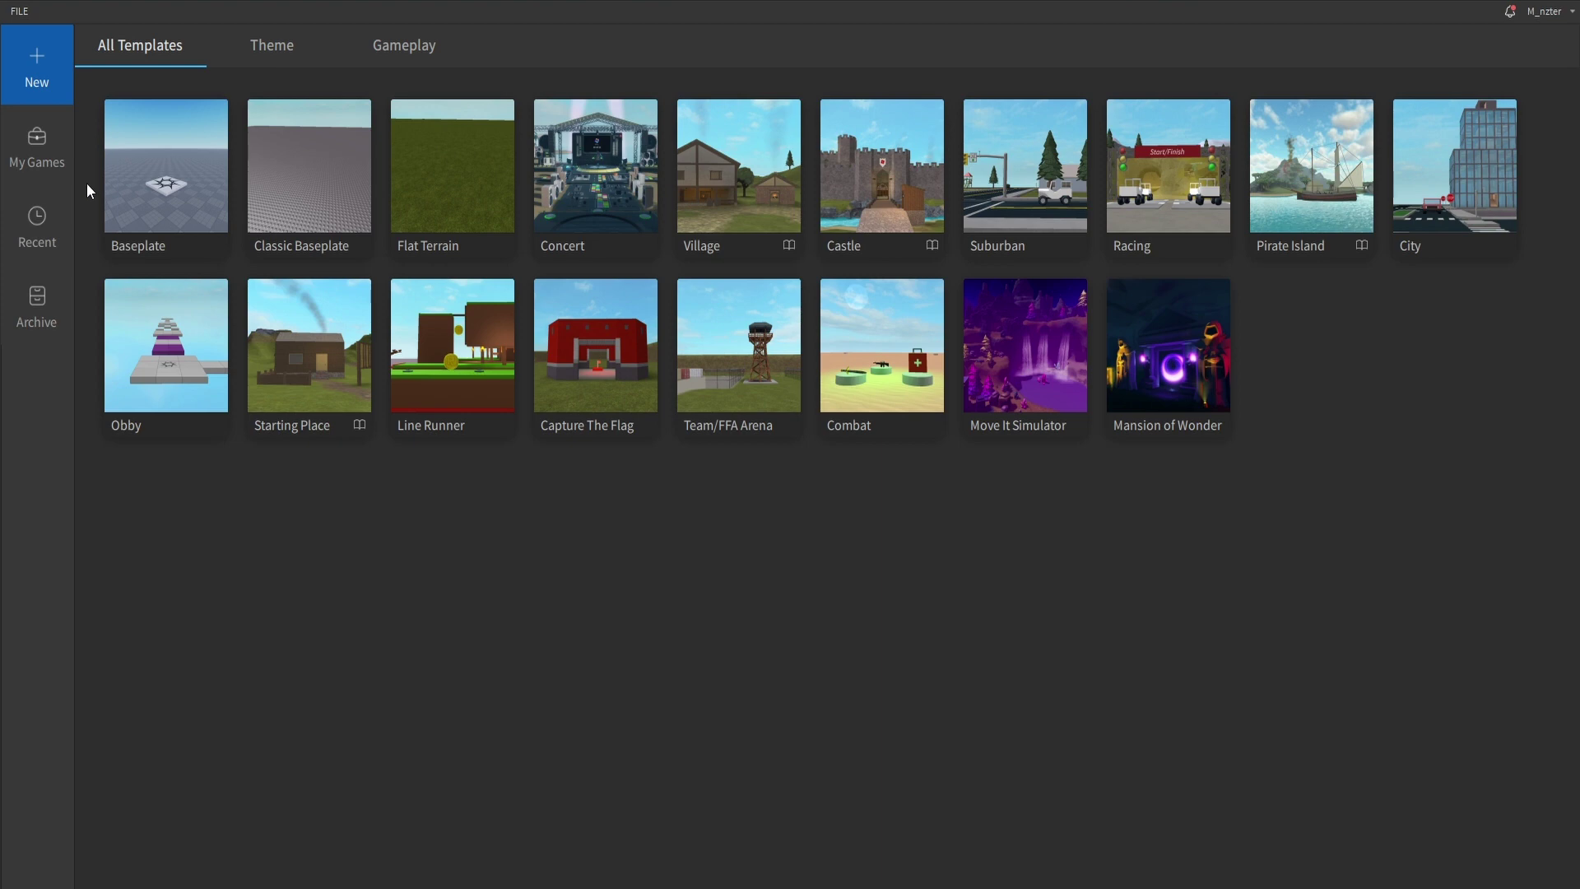
left_click(151, 208)
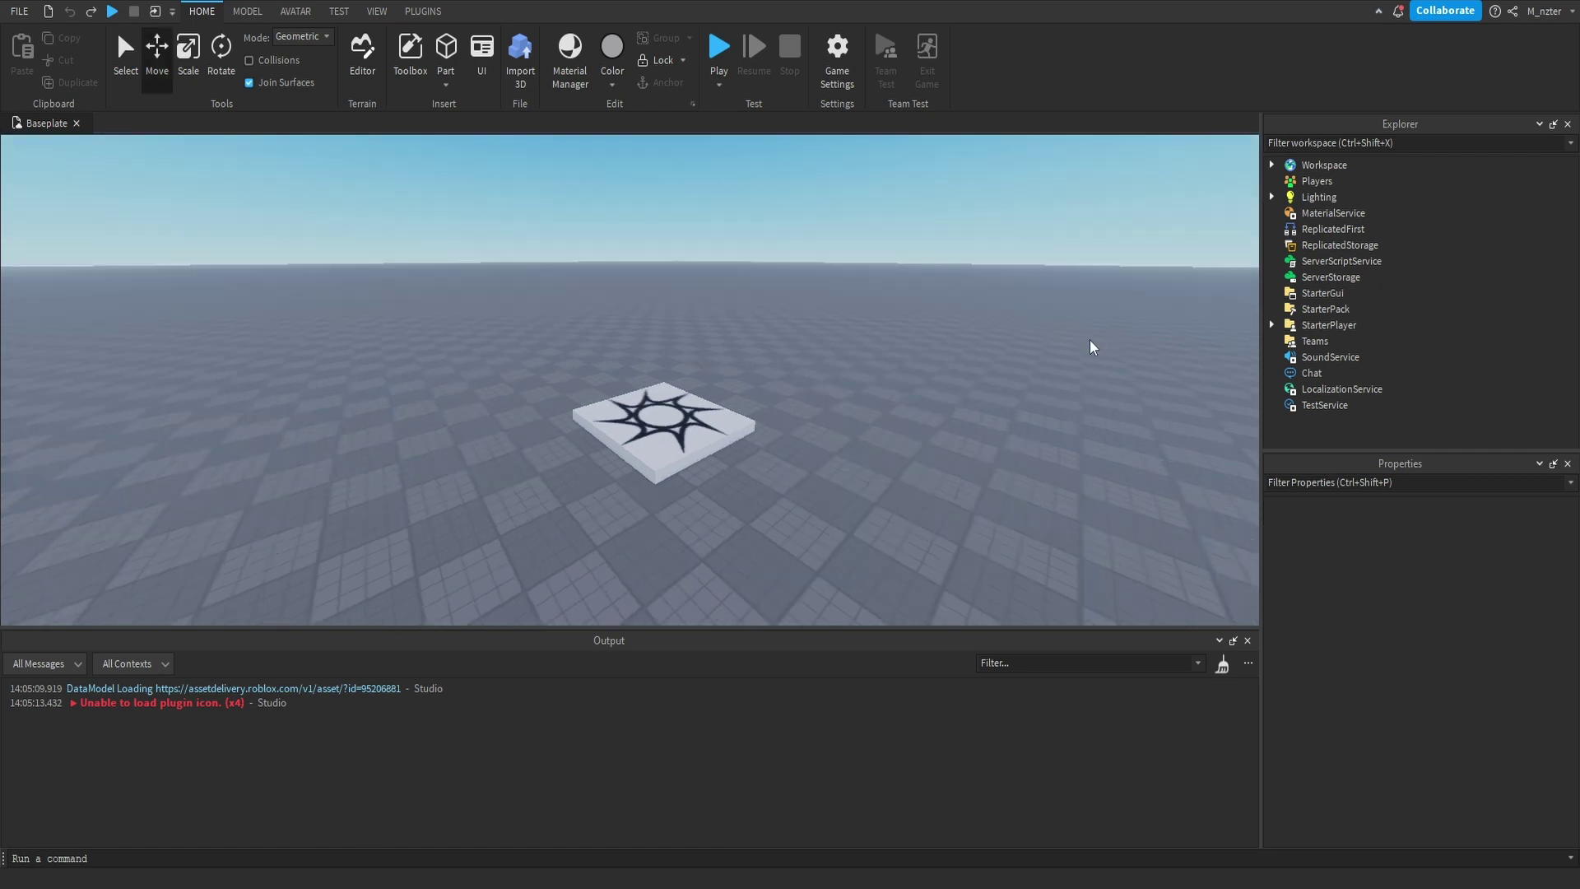
Select the SpawnLocation inside Workspace and inspect it in the scene from several viewing angles.
left_click(1271, 164)
left_click(1350, 213)
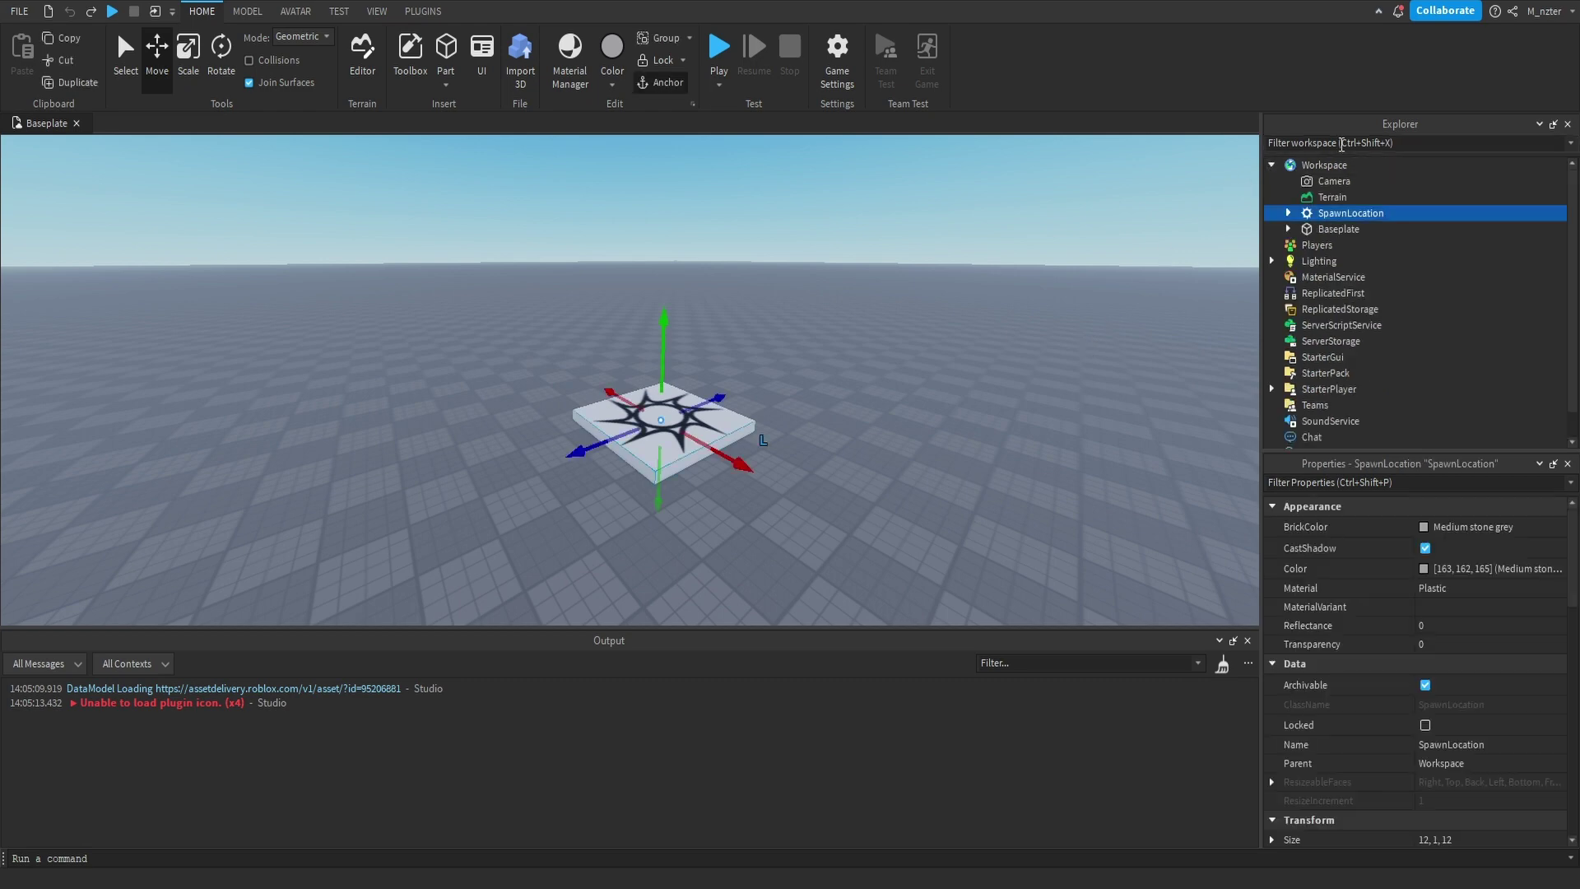
left_click_drag(719, 397, 699, 428)
mouse_move(699, 429)
right_mouse_down()
mouse_move(730, 423)
mouse_move(722, 408)
right_mouse_up()
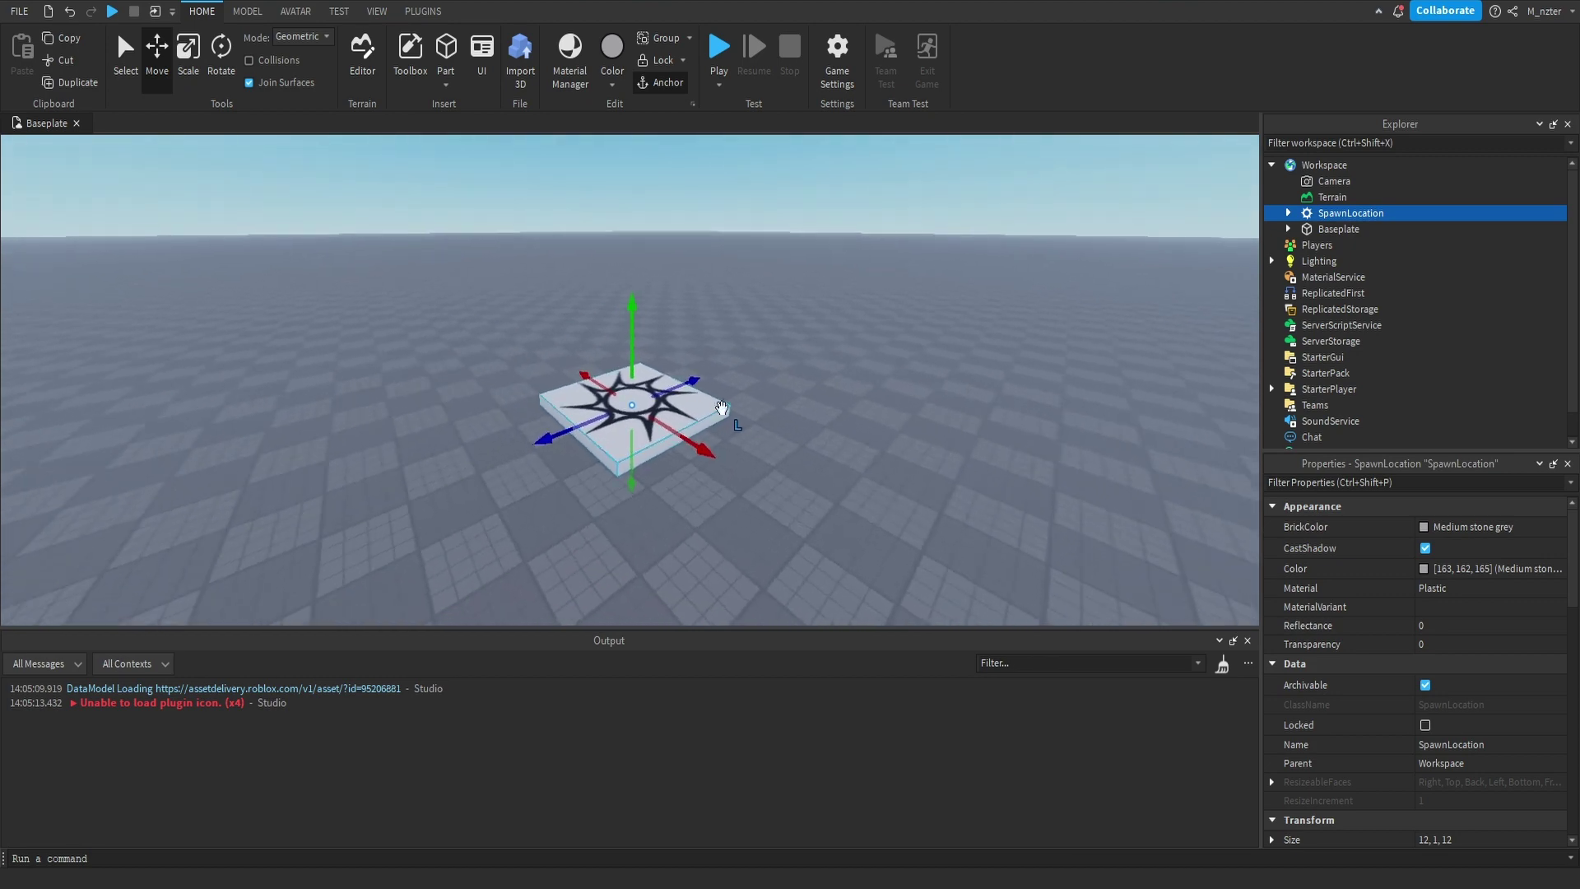
left_click_drag(722, 408, 654, 396)
scroll(864, 281, "up", 3)
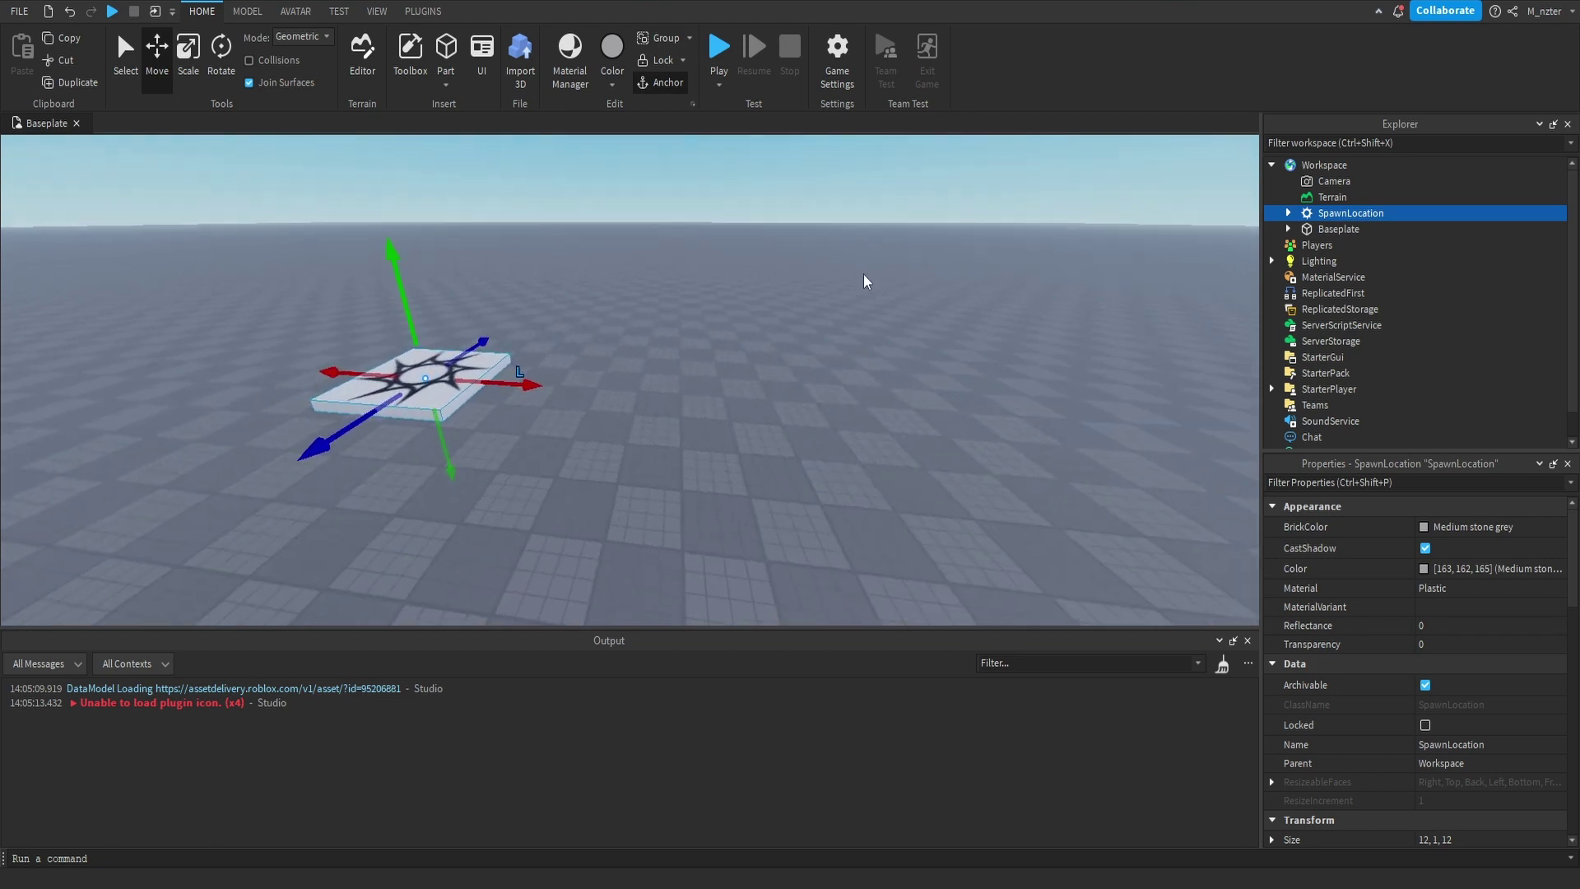
right_click_drag(864, 281, 864, 282)
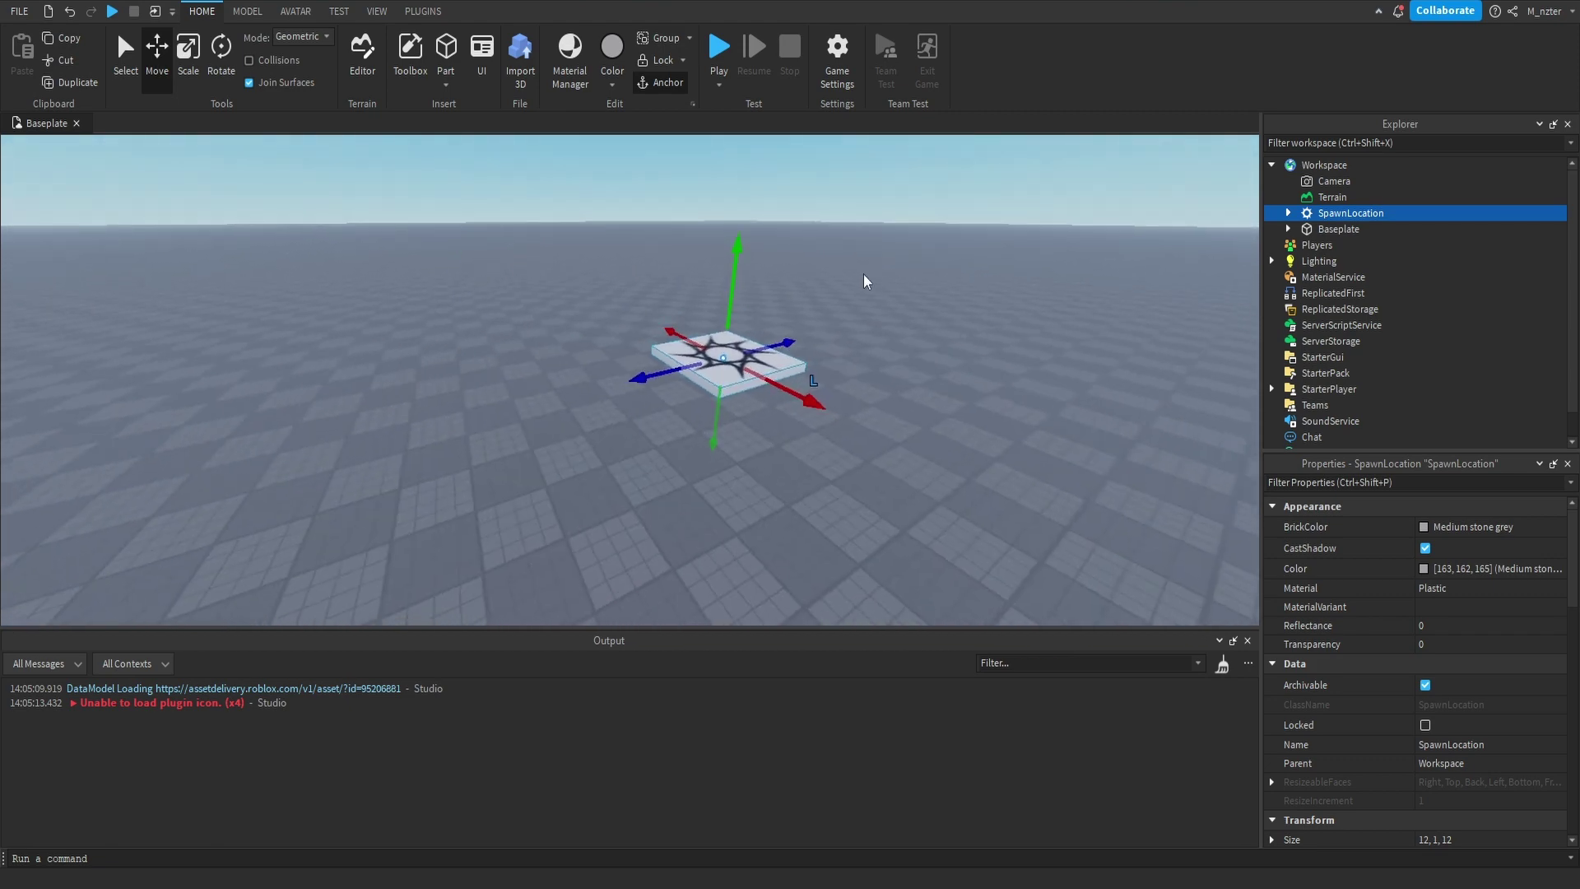
Playtest the baseplate by walking the character around away from the spawn, and end the test session.
key("F5")
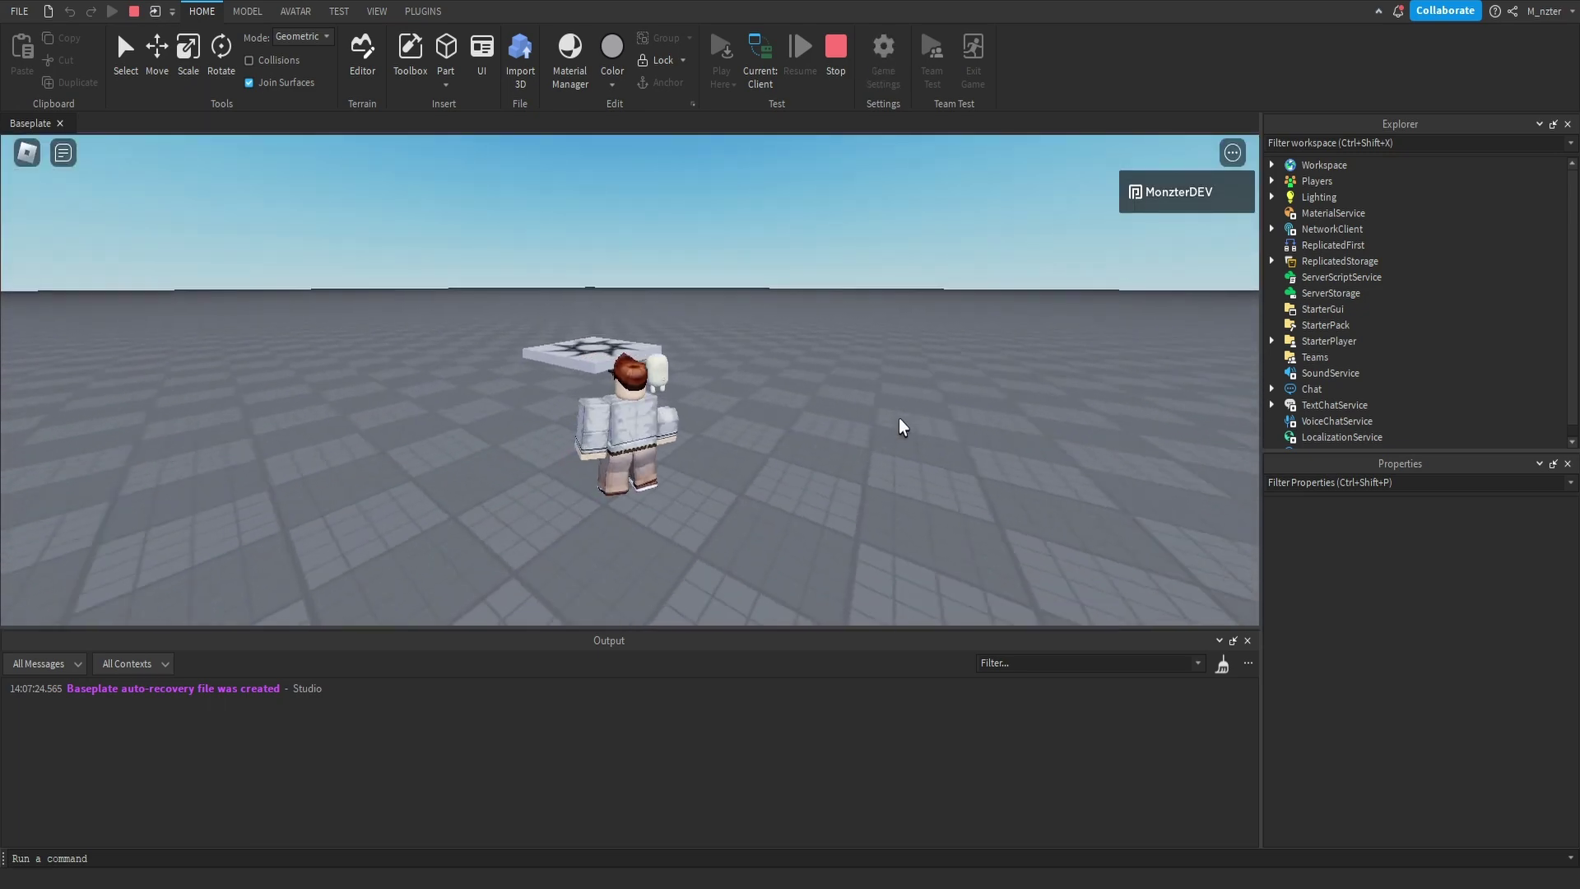
key("w")
right_click_drag(899, 418, 897, 420)
key("s")
key("d")
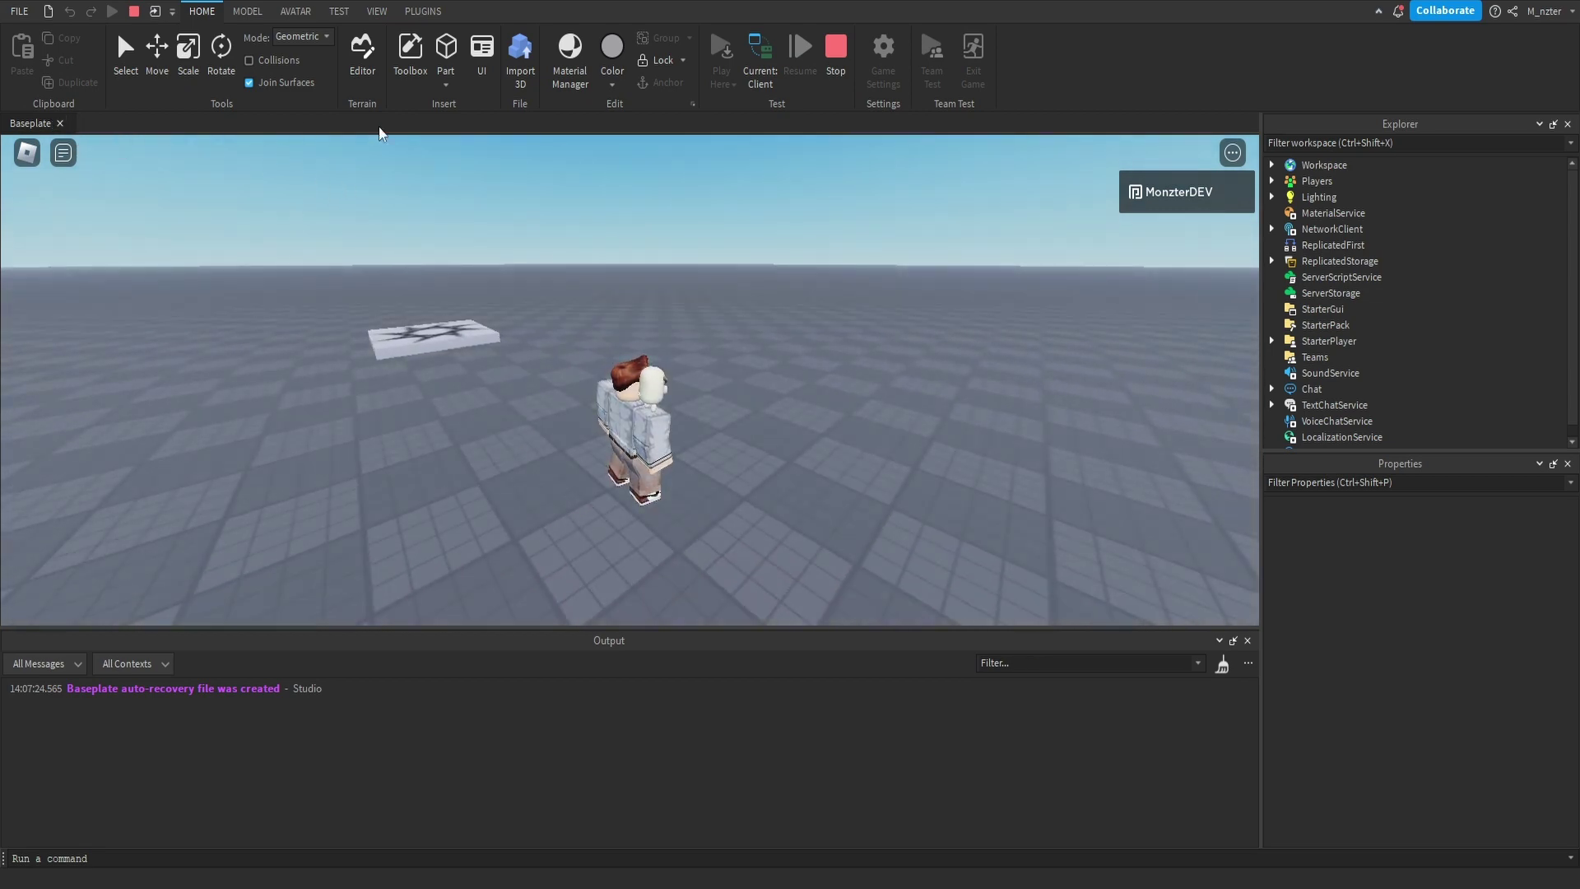
key("shift+F5")
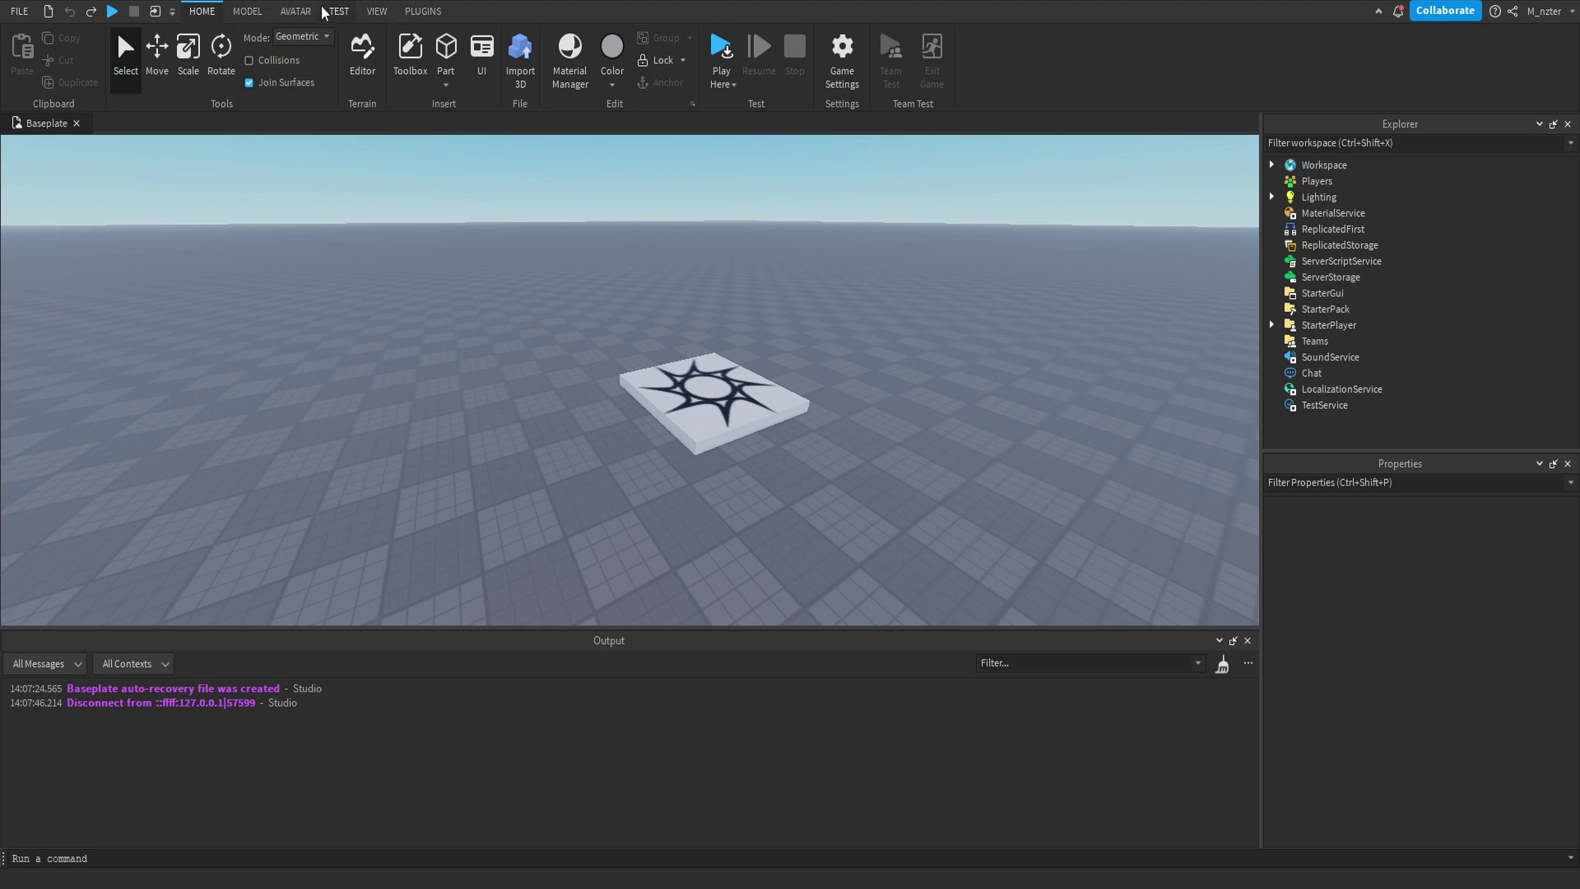
Examine the available tool sets for modelling, avatars, testing, view settings and plugins, ending on the home tools.
left_click(235, 14)
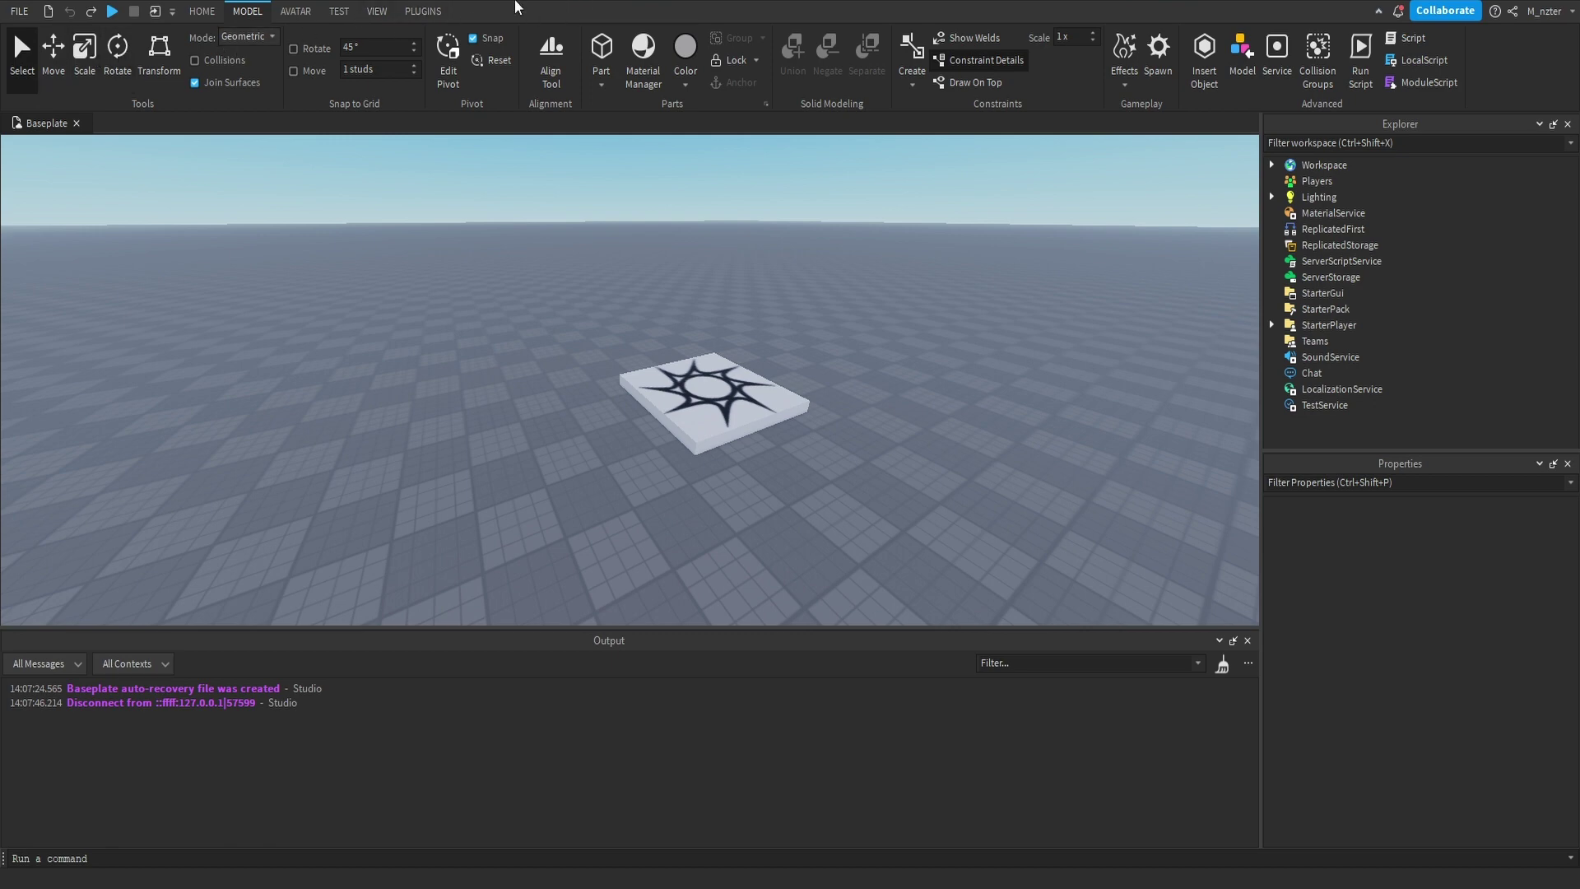
left_click(297, 11)
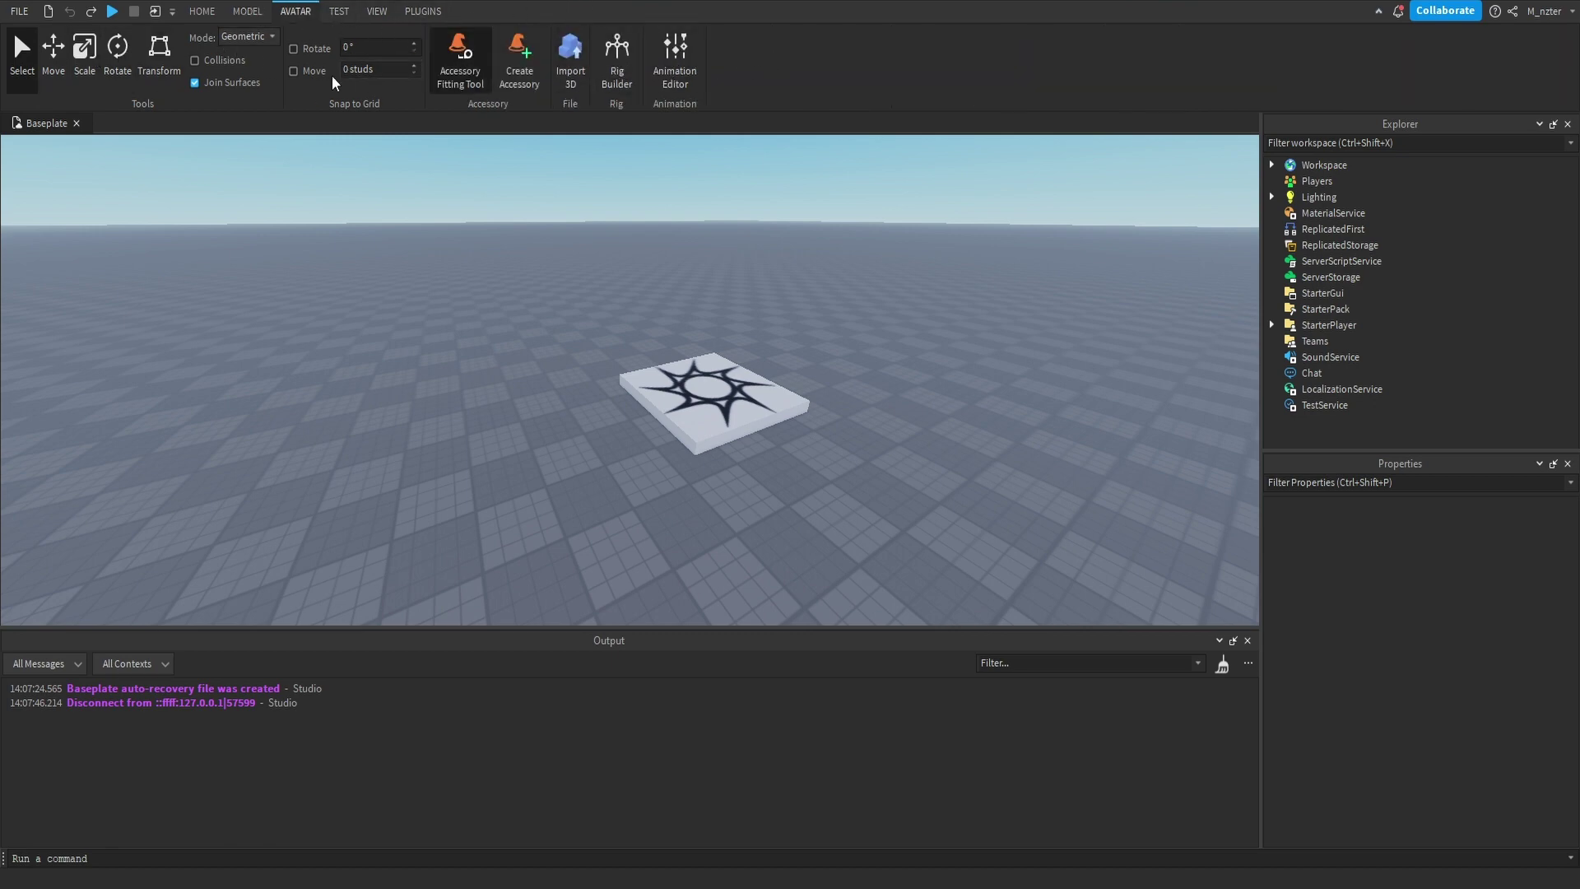
left_click(338, 12)
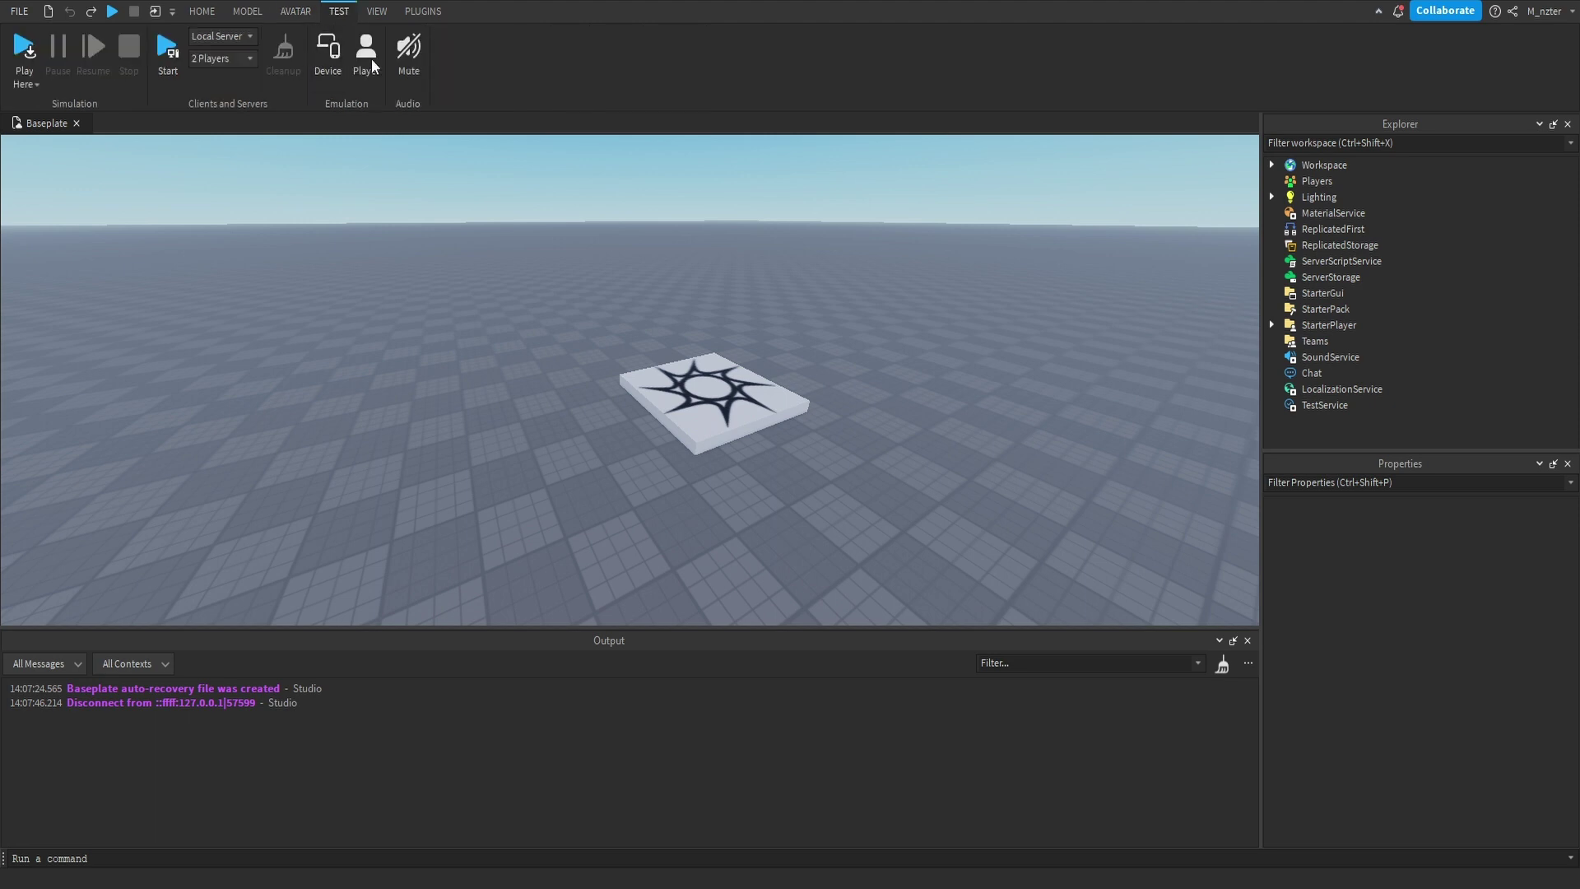
left_click(377, 11)
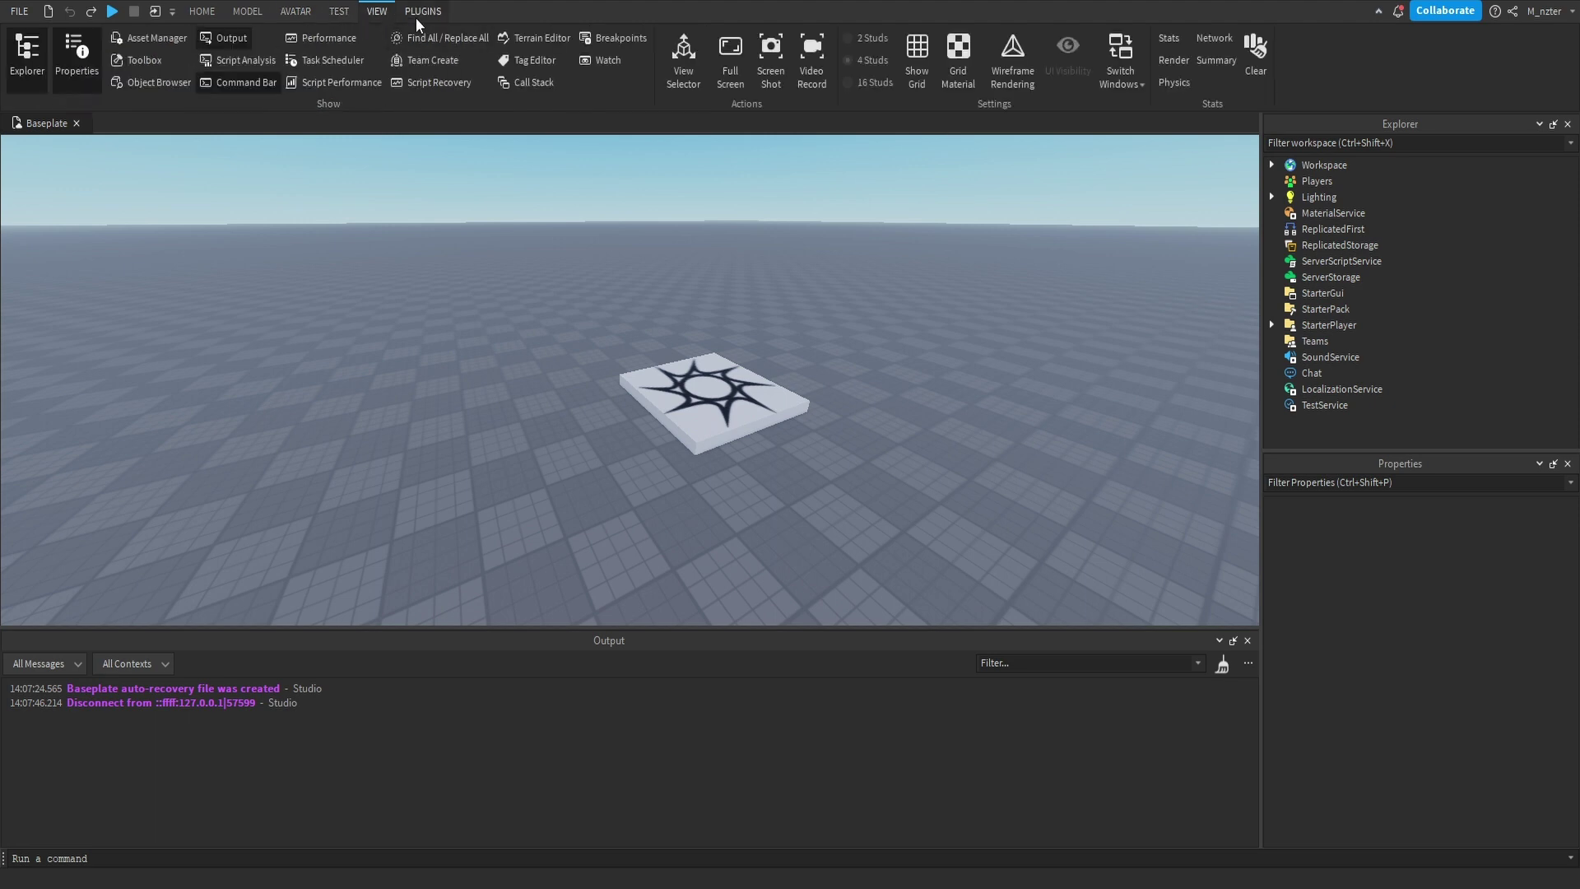
left_click(418, 15)
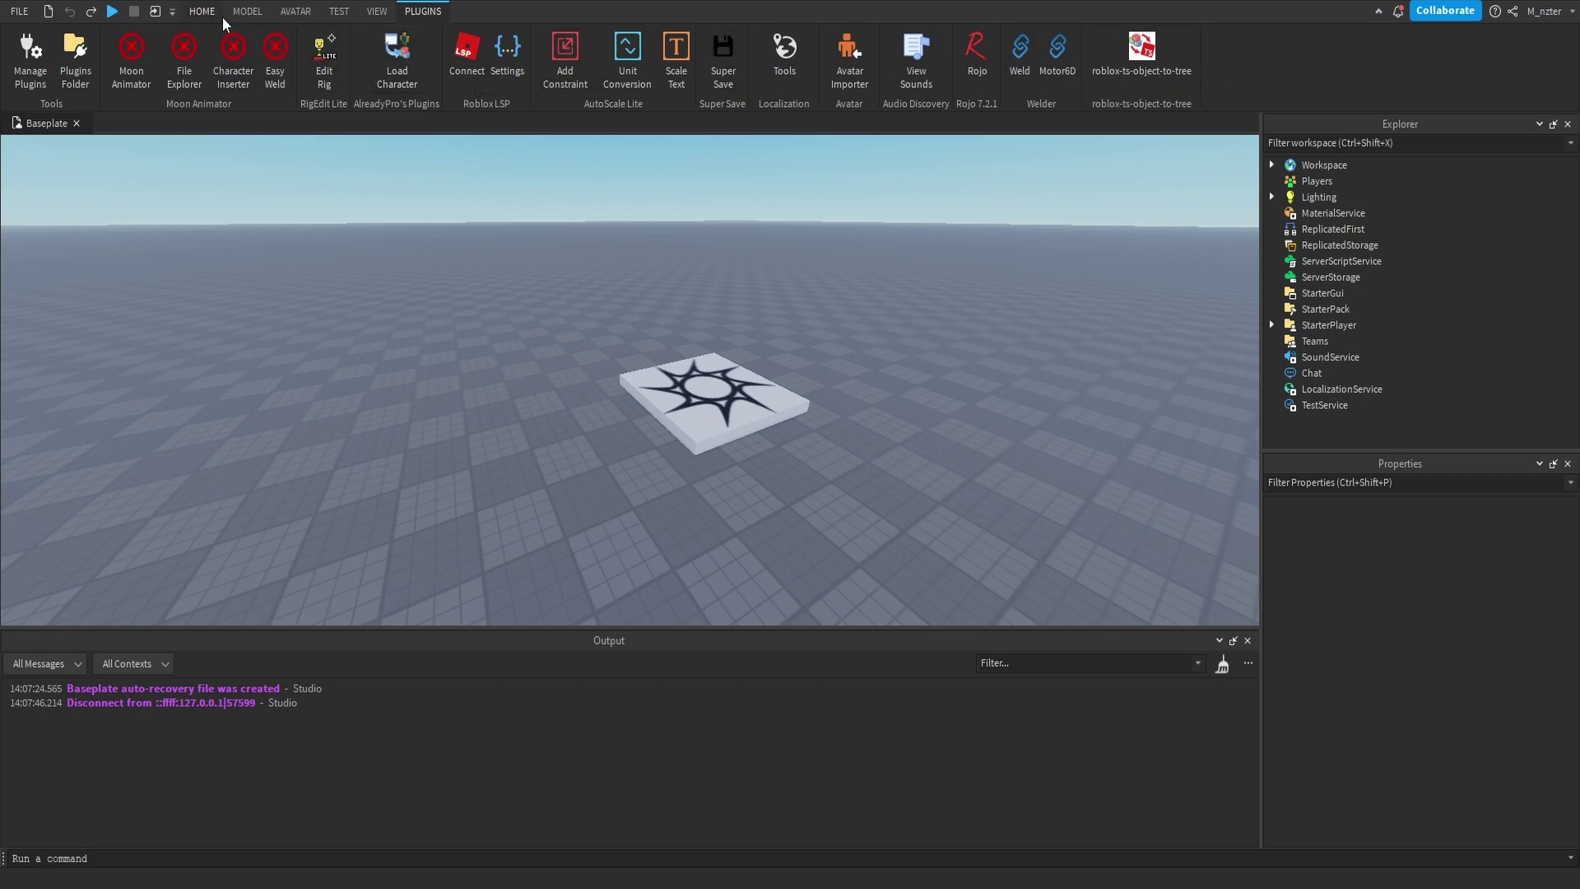
left_click(202, 12)
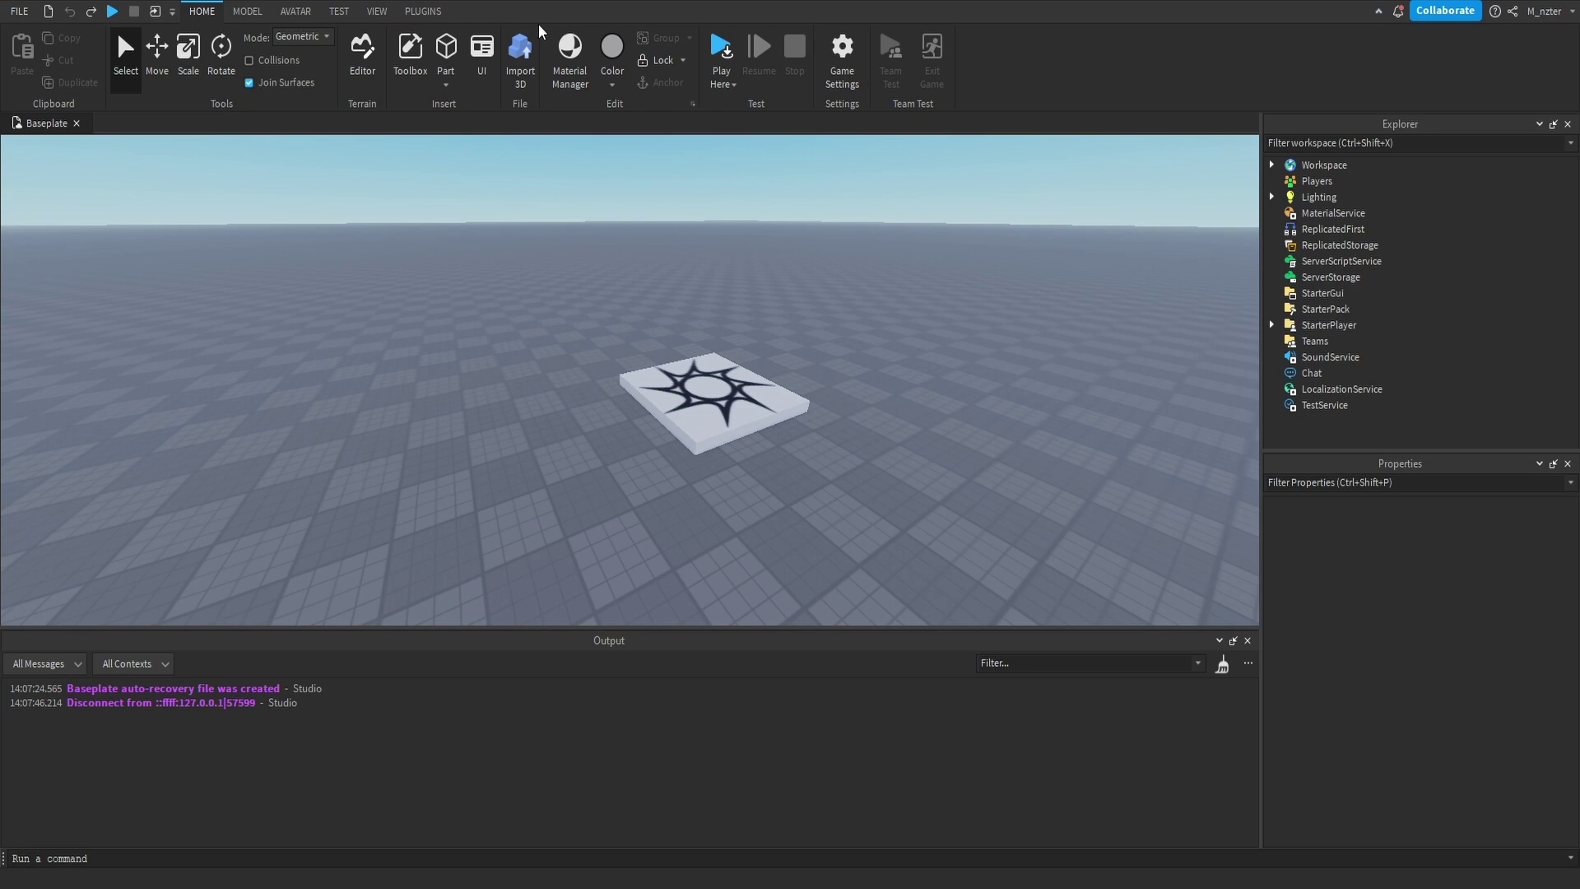
left_click(339, 12)
left_click(212, 17)
Undock and close the Explorer and Properties windows, and close the Output window.
left_click(1404, 141)
left_click_drag(1412, 131, 1021, 201)
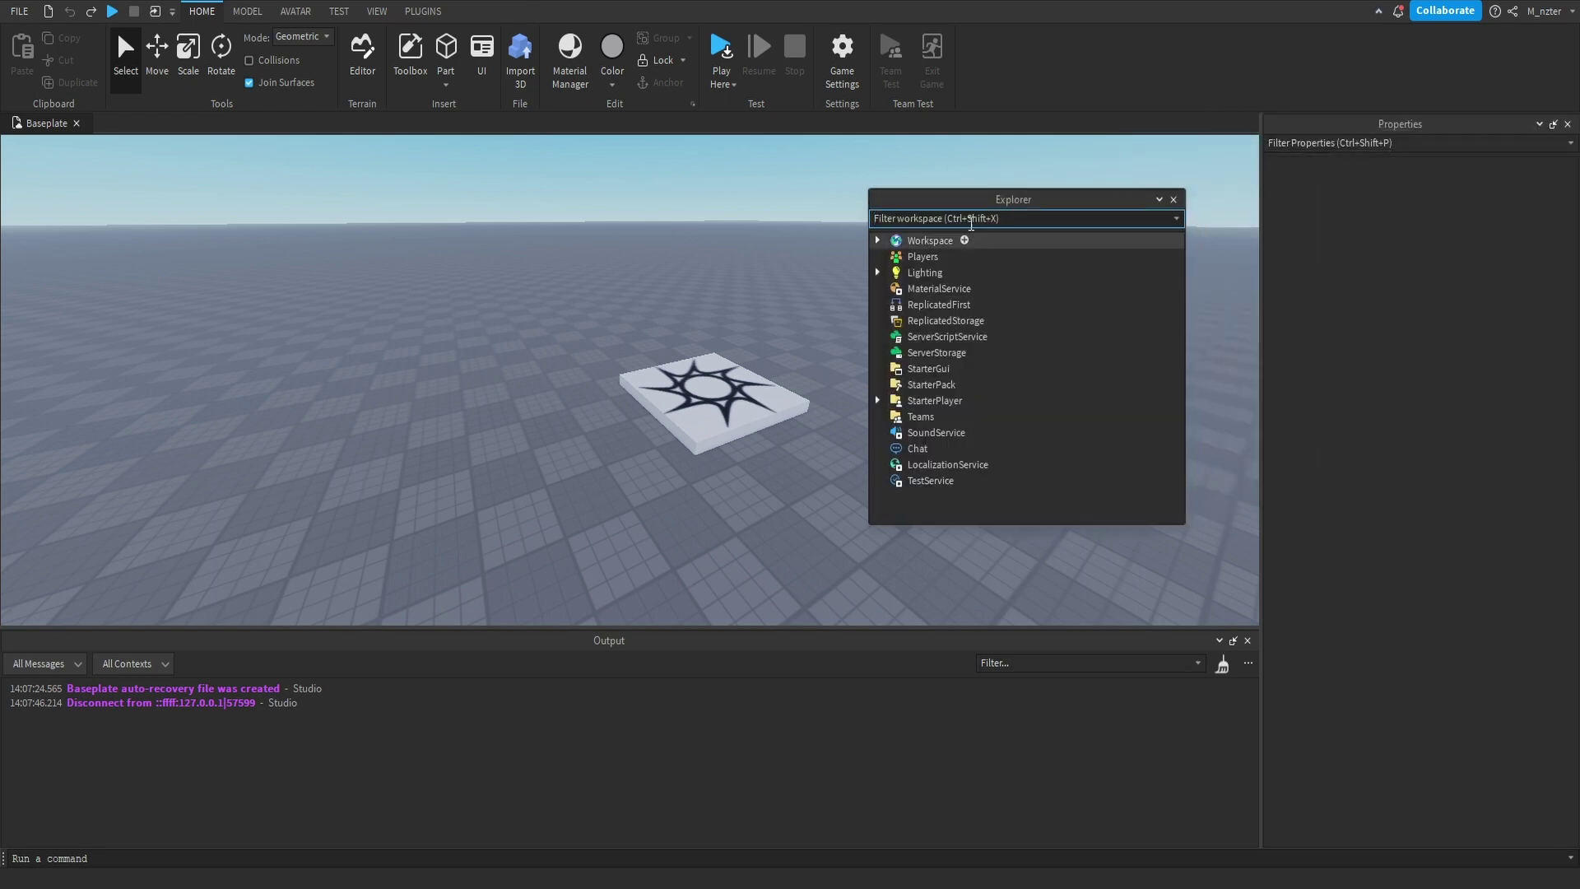
left_click(1174, 200)
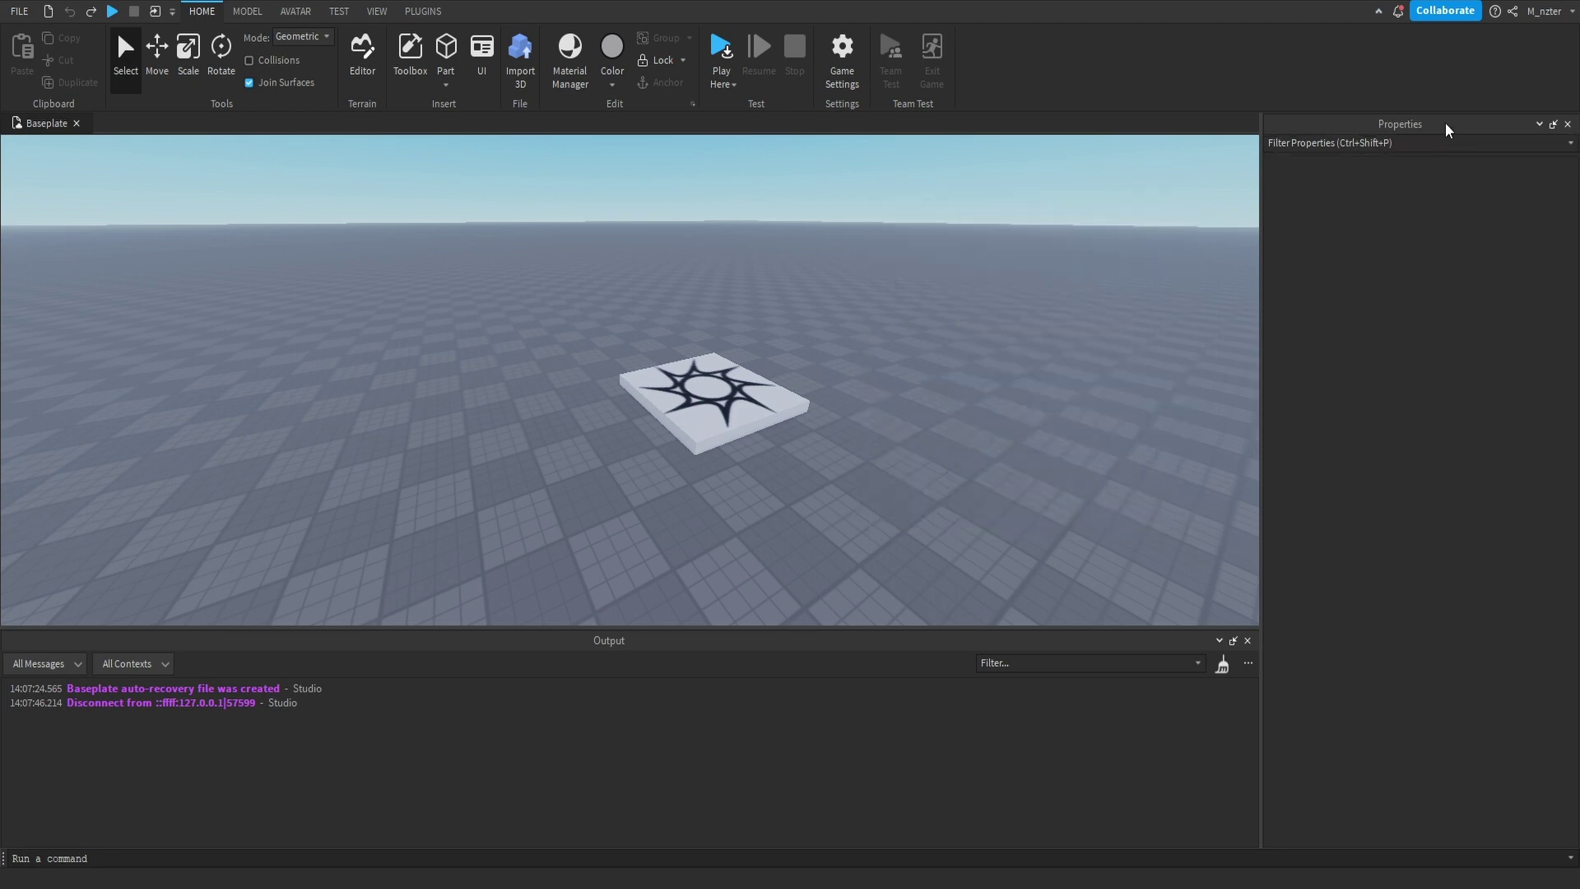
left_click_drag(1448, 126, 1027, 219)
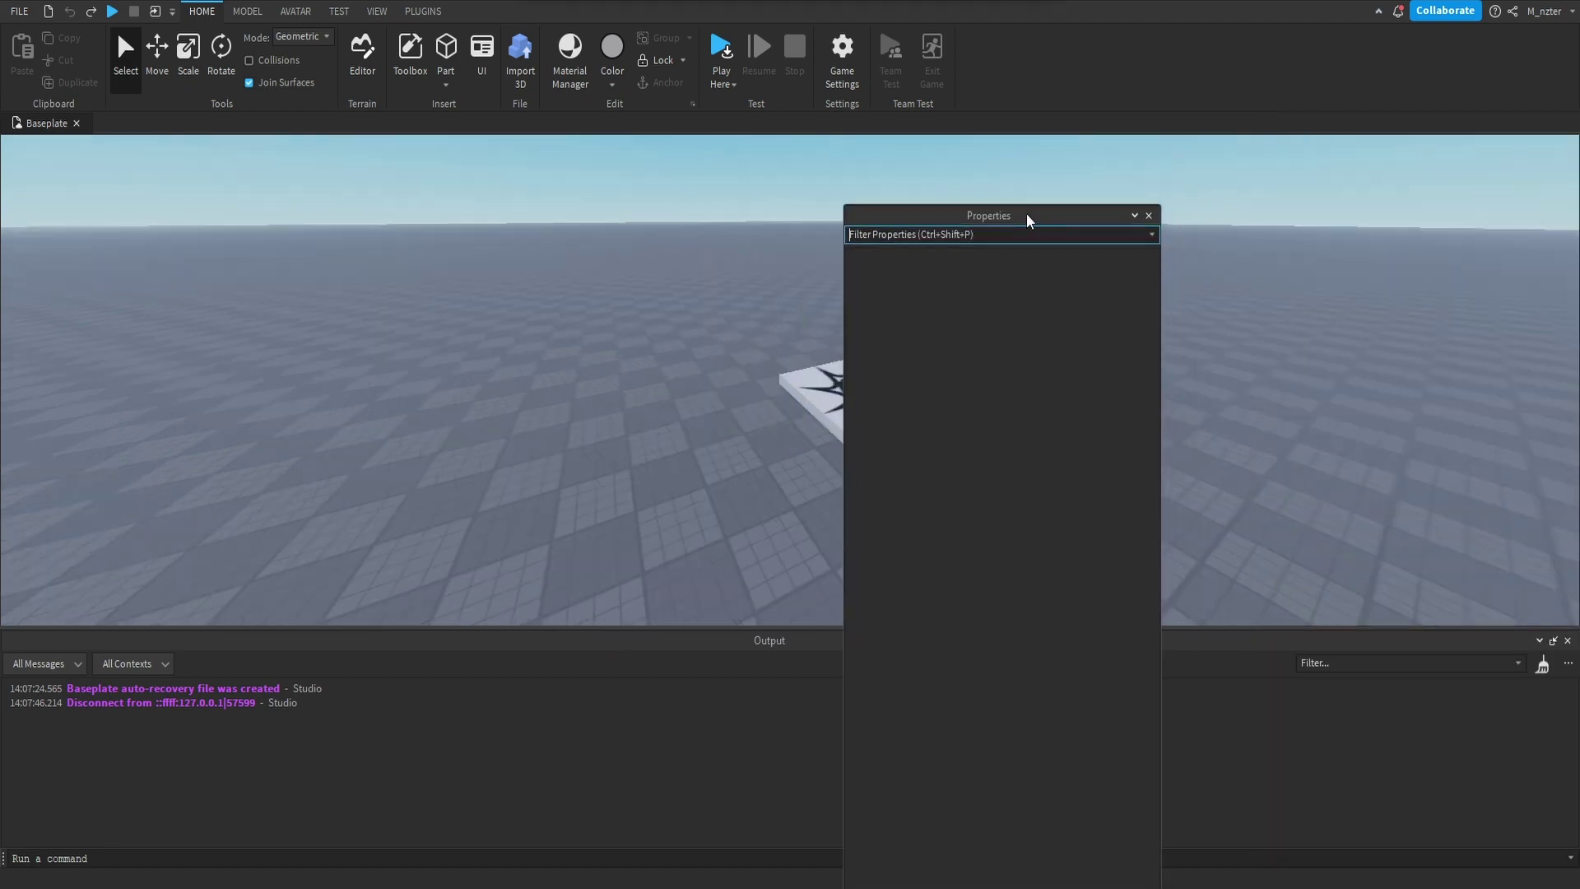
left_click(1149, 217)
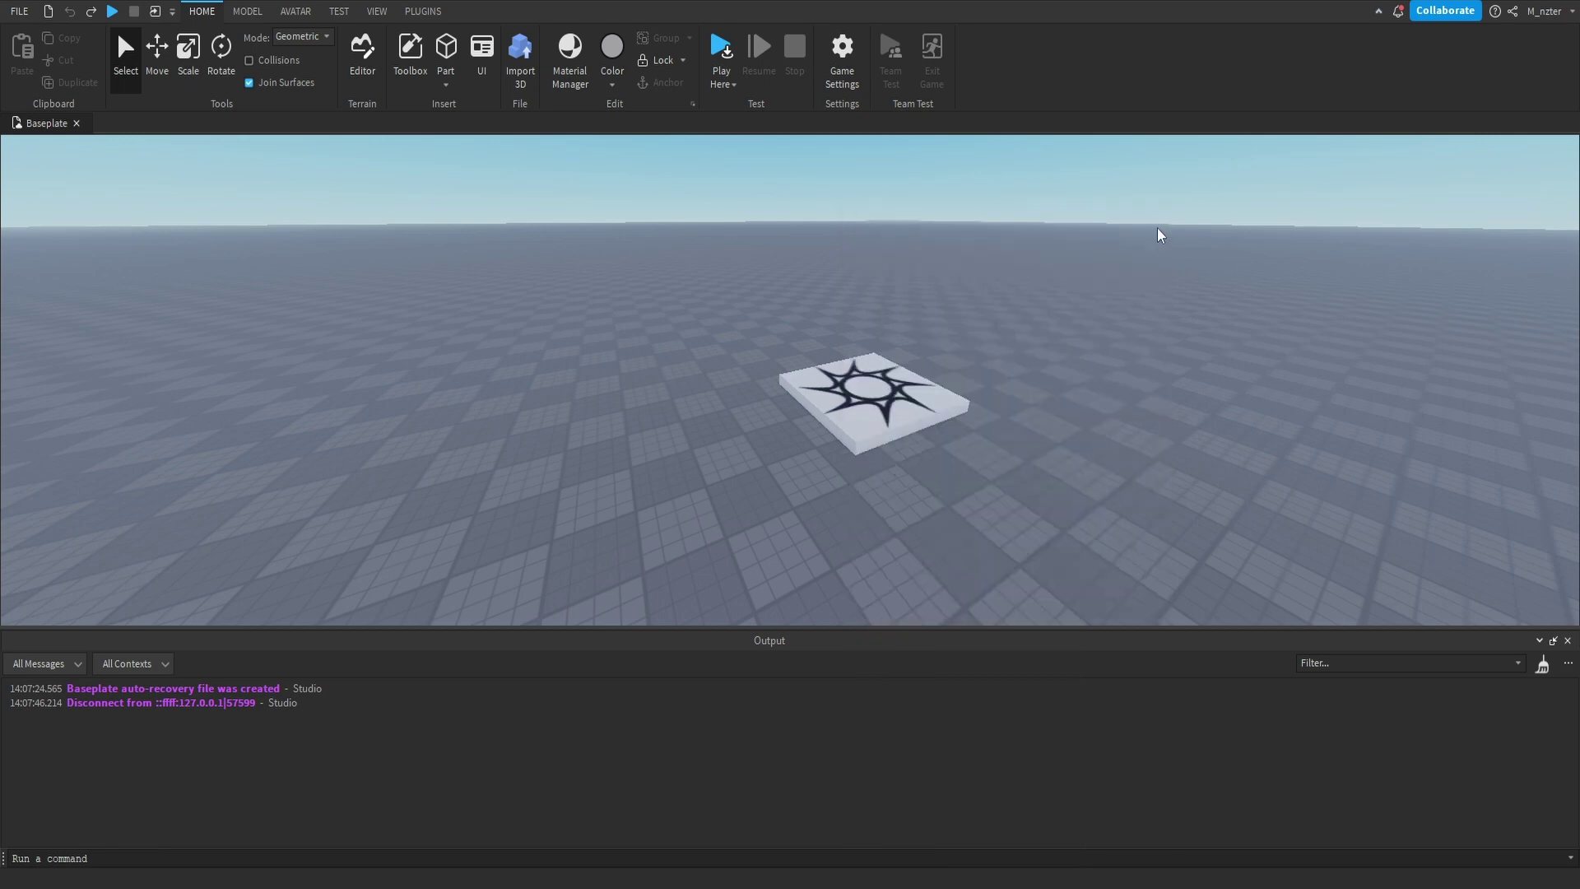
left_click(1568, 642)
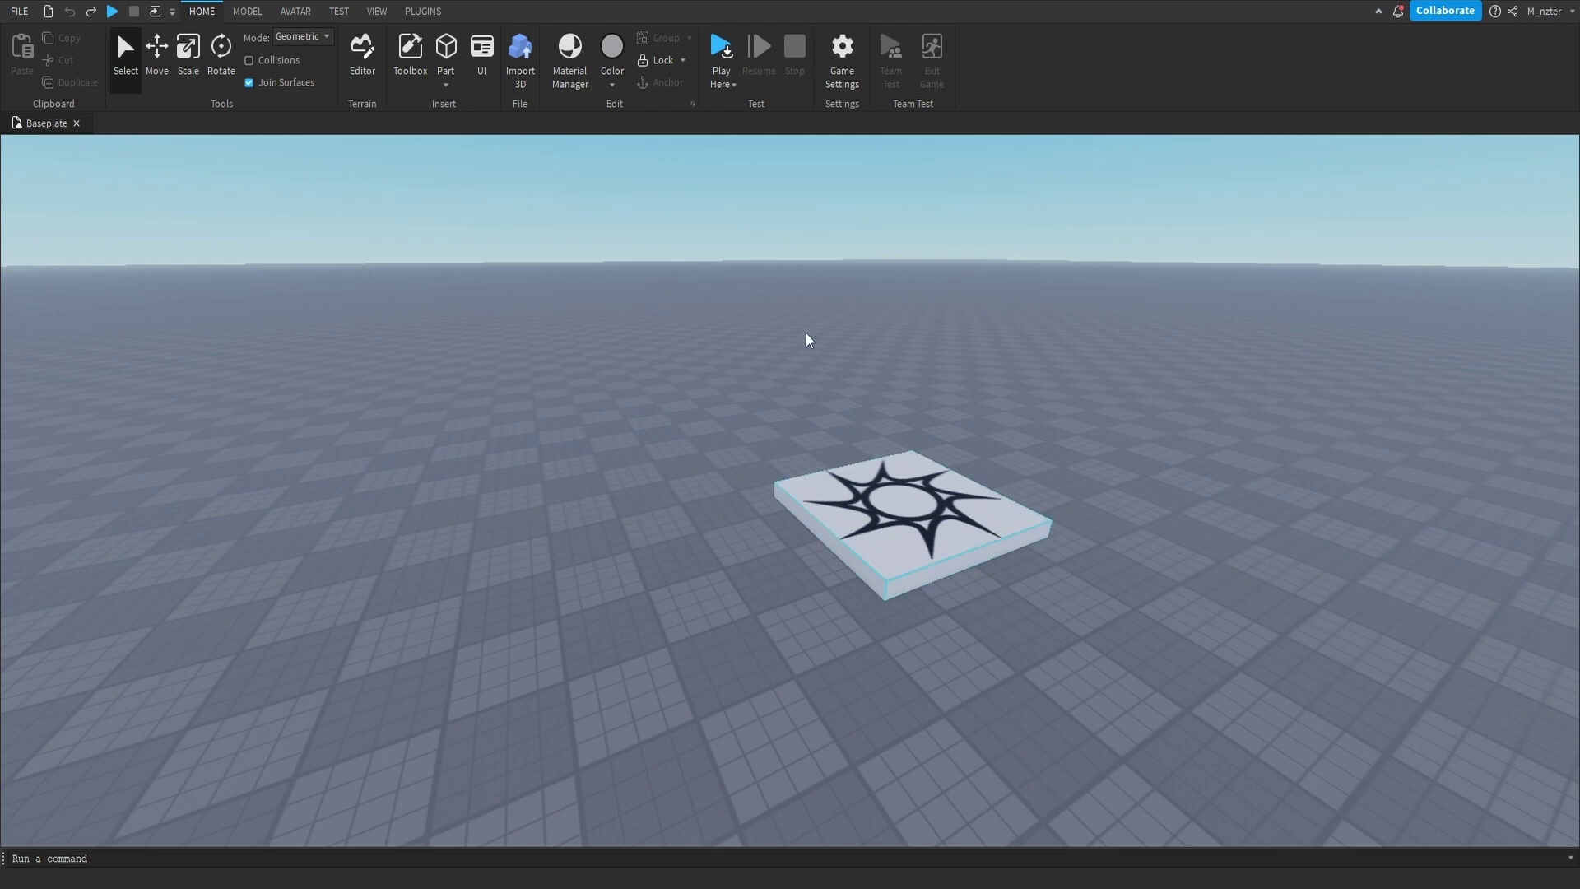
Reopen the Explorer and Properties windows and dock them beside the viewport, with Properties below Explorer.
left_click(376, 12)
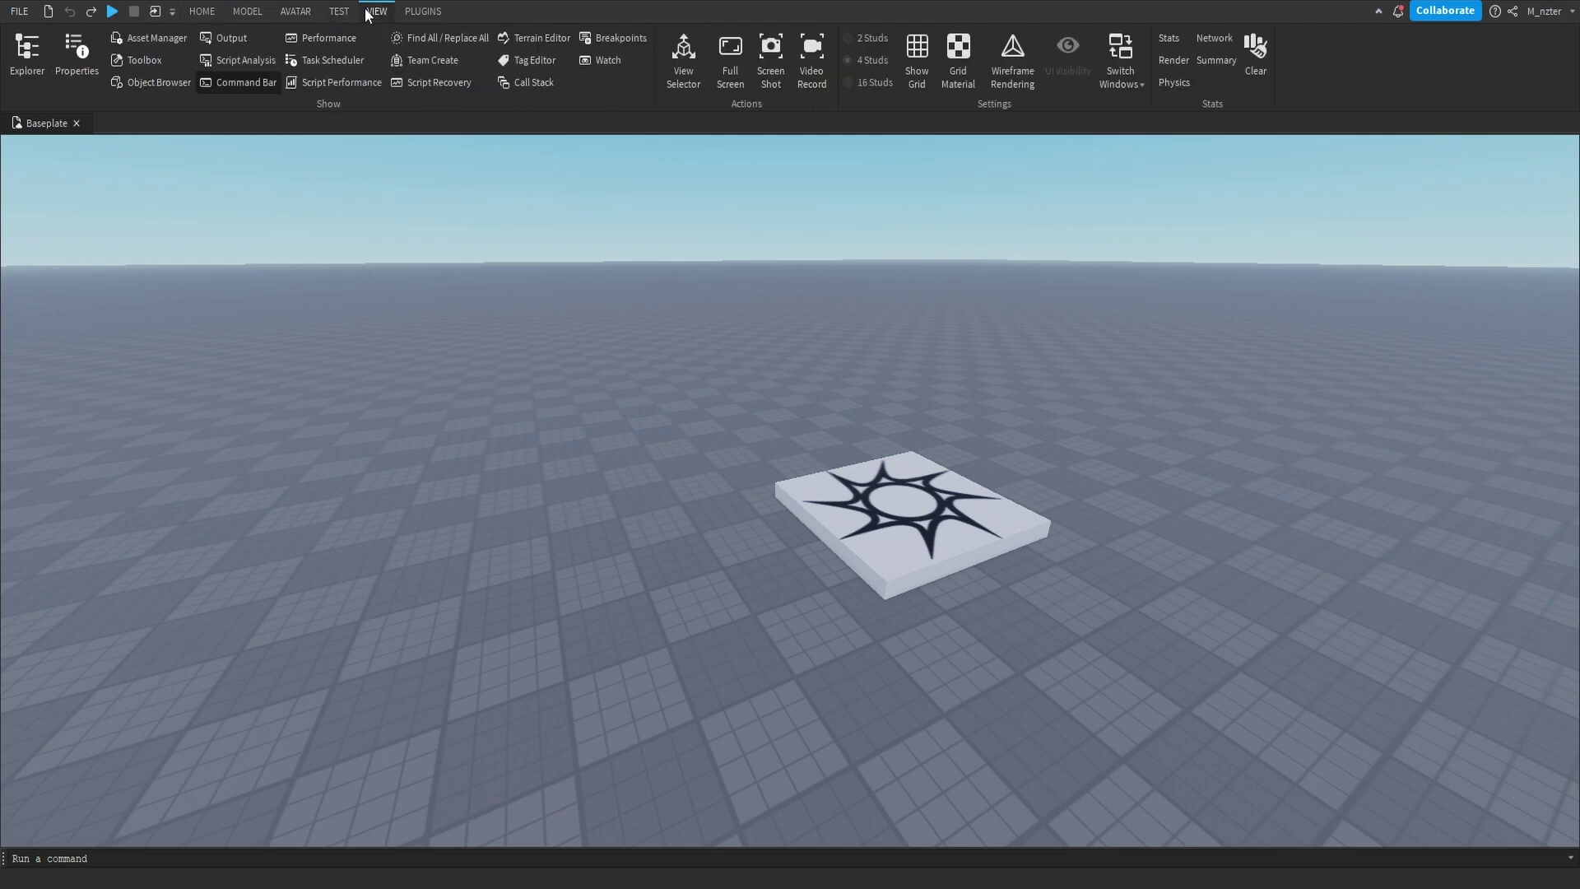
left_click(36, 81)
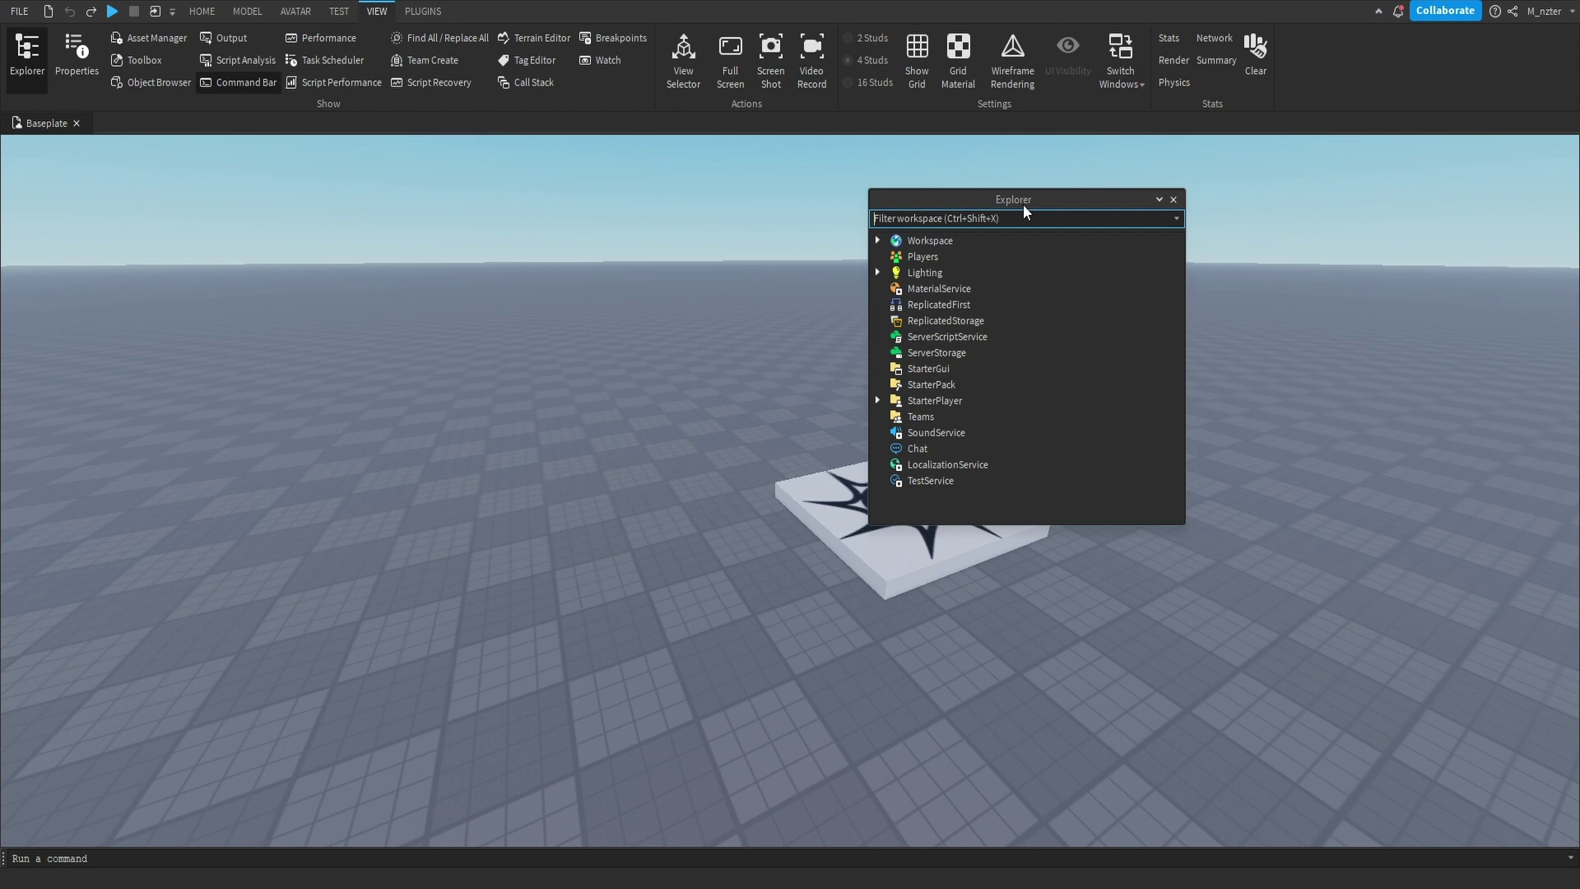
left_click_drag(1024, 211, 852, 481)
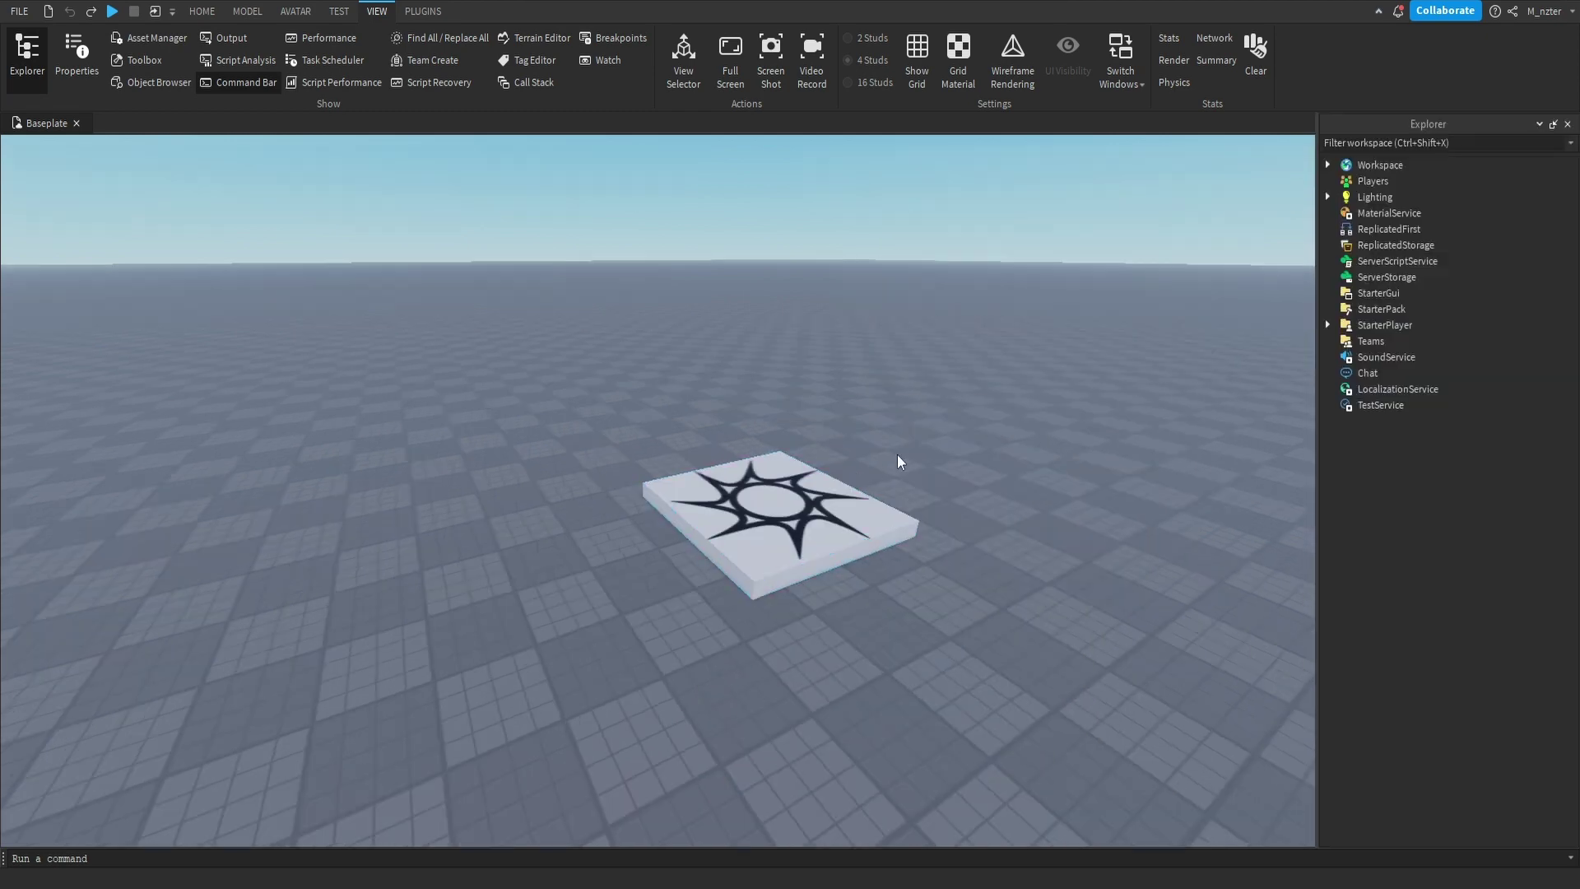
left_click(66, 70)
left_click_drag(986, 219, 1453, 517)
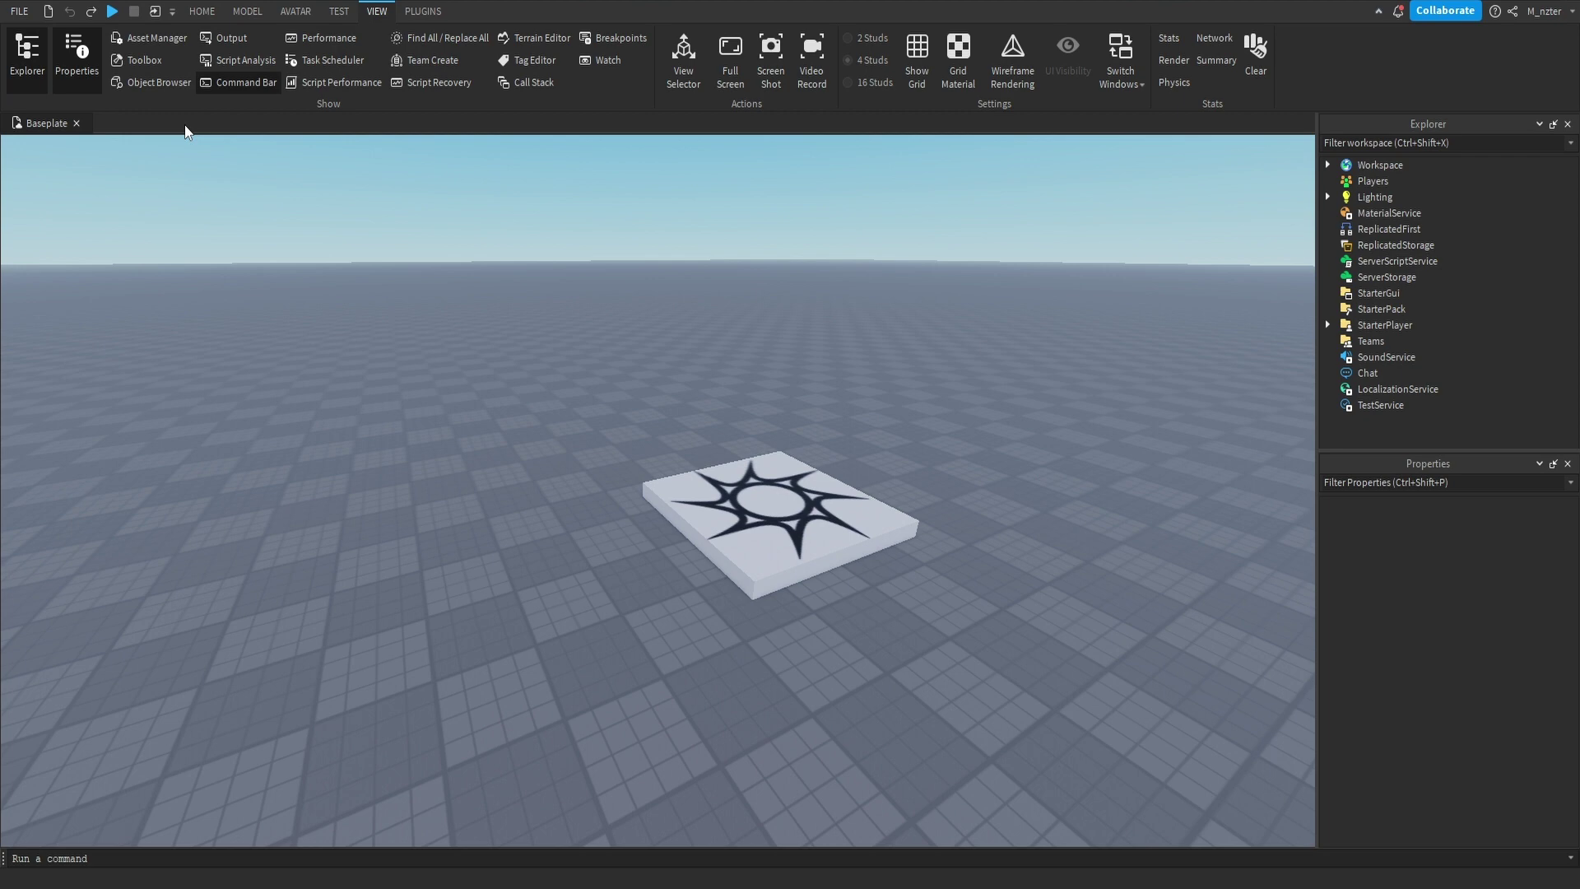
Toggle the command bar off and on, and reopen the Output window docked directly beneath the viewport.
left_click(237, 85)
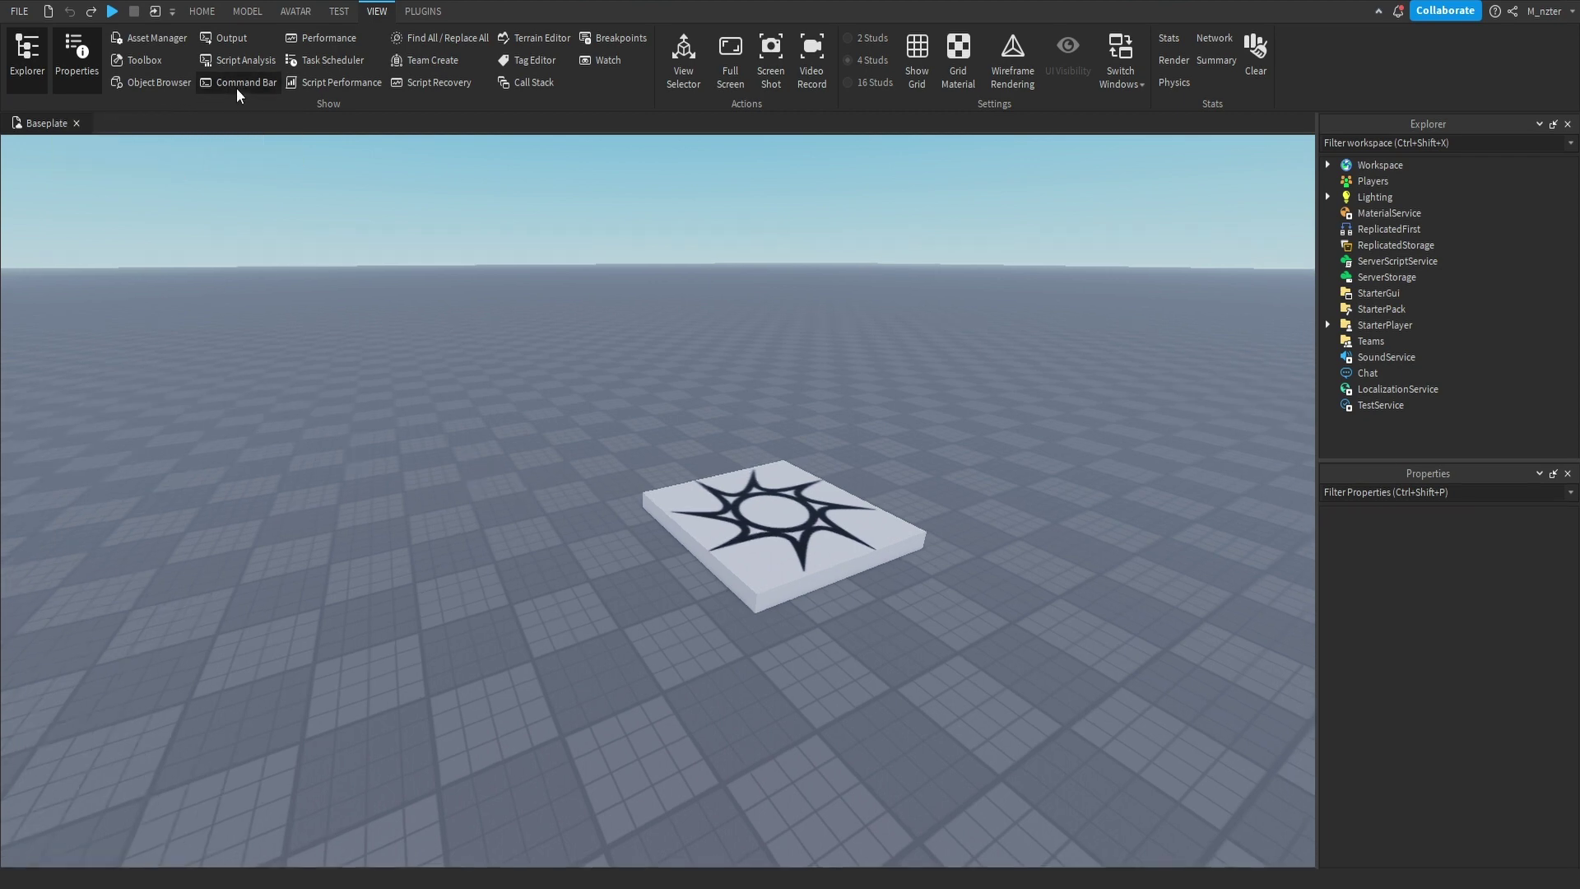
left_click(235, 85)
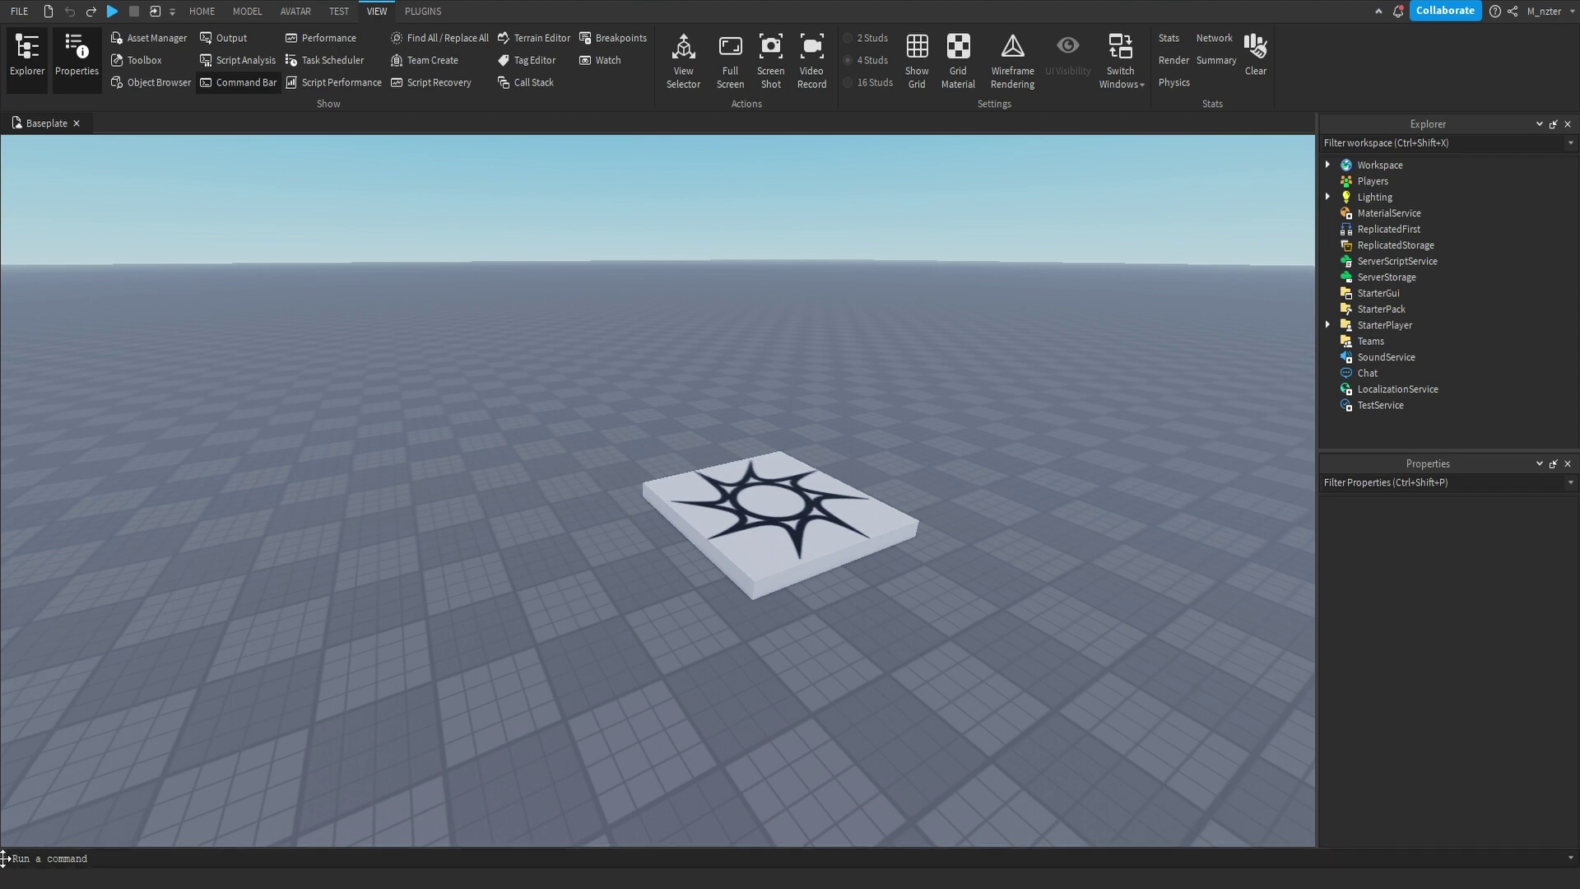
left_click_drag(4, 859, 72, 878)
left_click(227, 43)
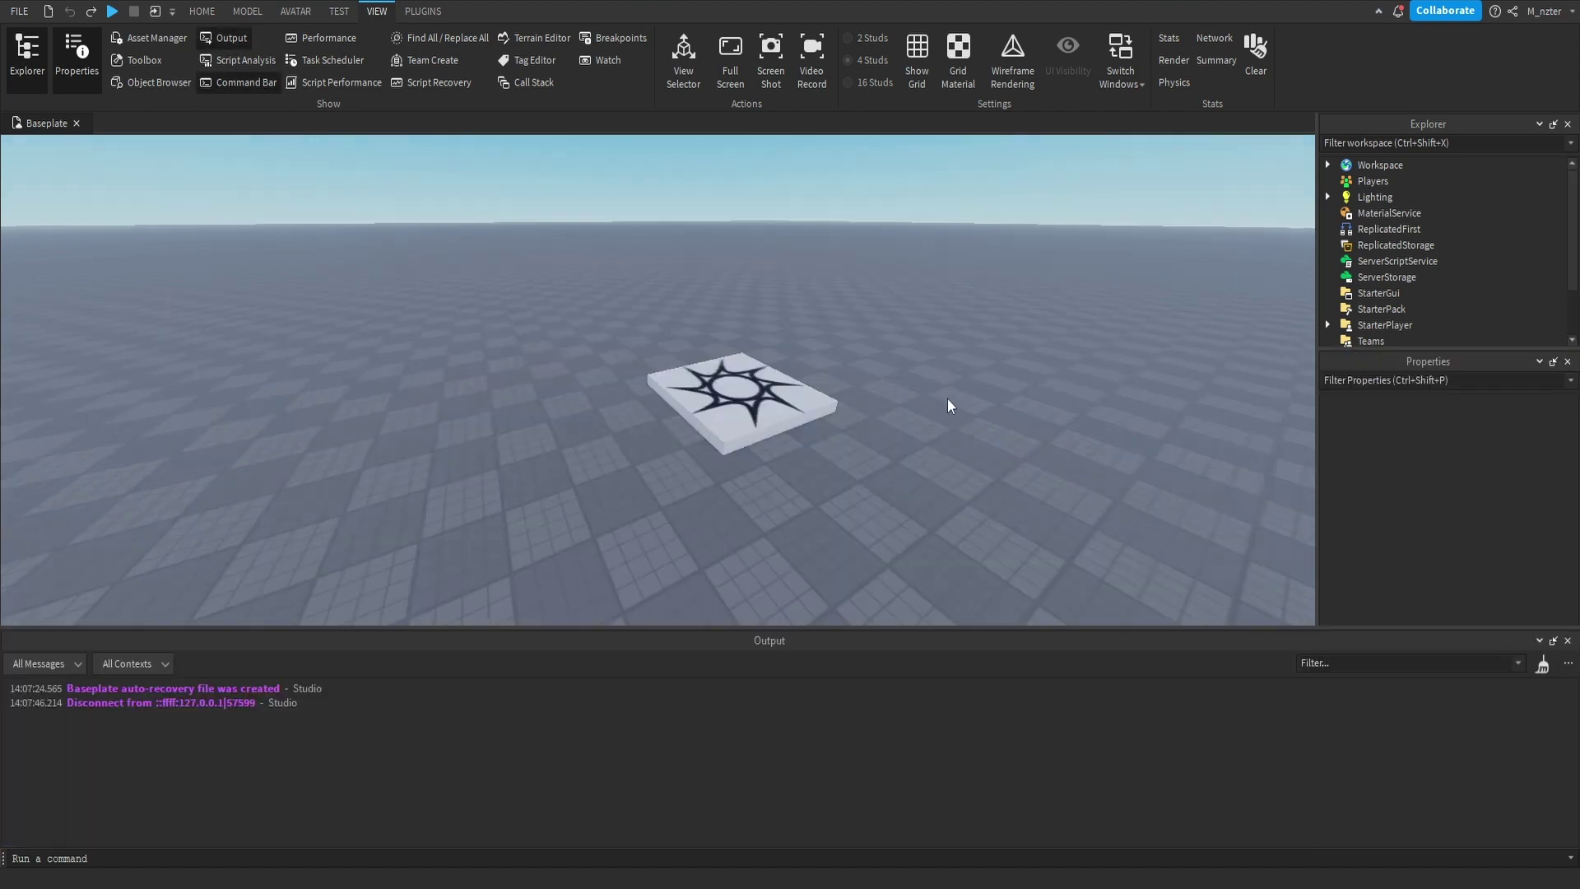
left_click_drag(775, 639, 660, 551)
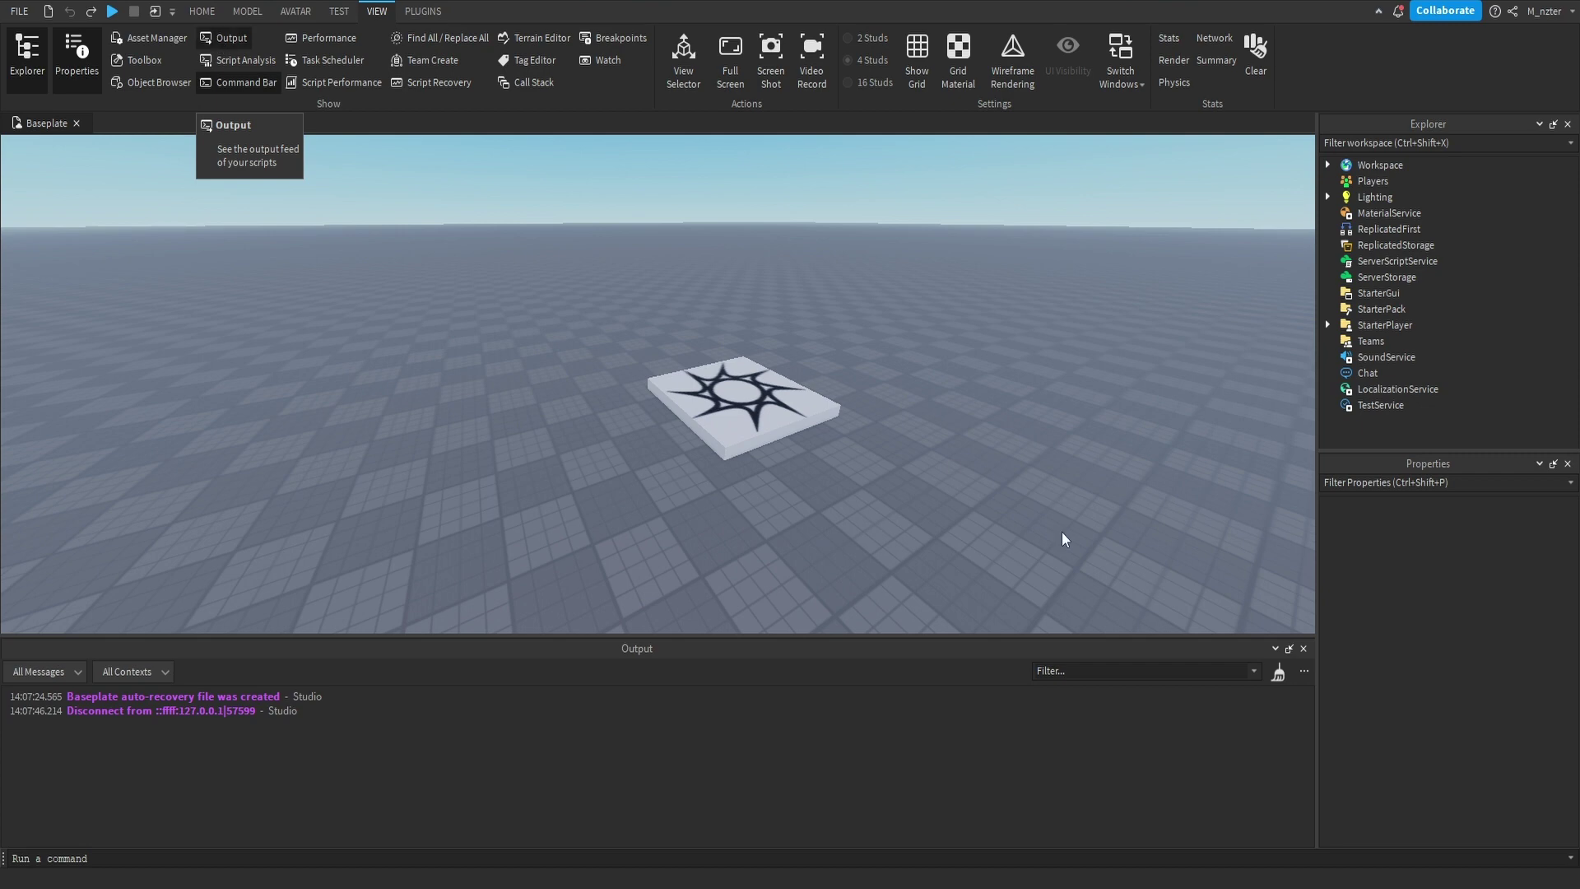
Select all services in the Explorer from Workspace through TestService, and clear the selection.
left_click(1422, 143)
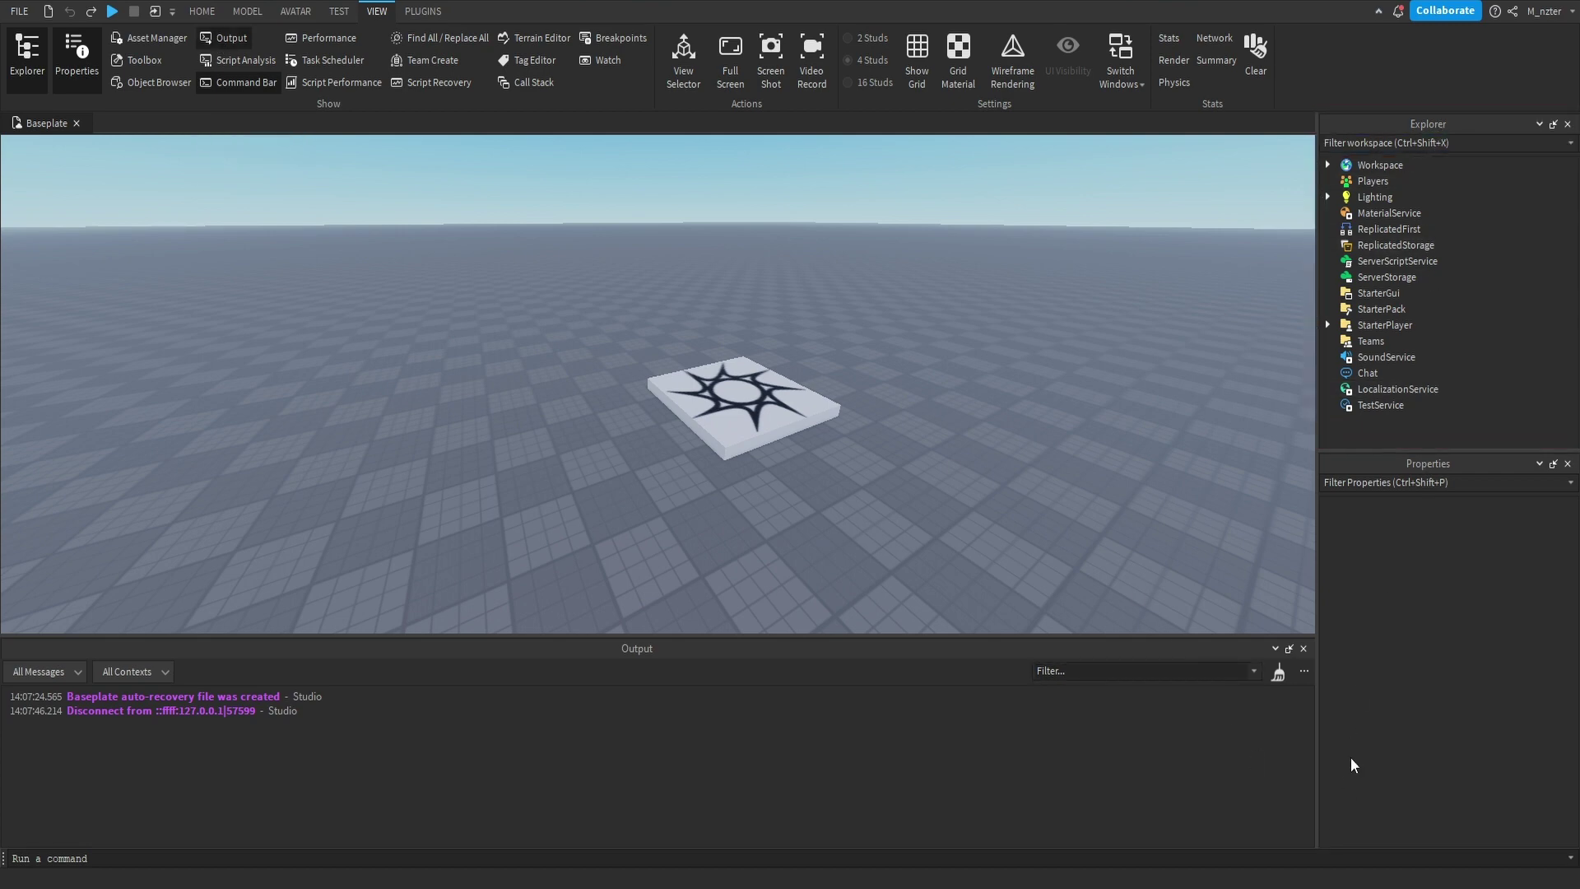
left_click(1378, 165)
left_click(1369, 390, "shift")
left_click(1374, 405, "shift")
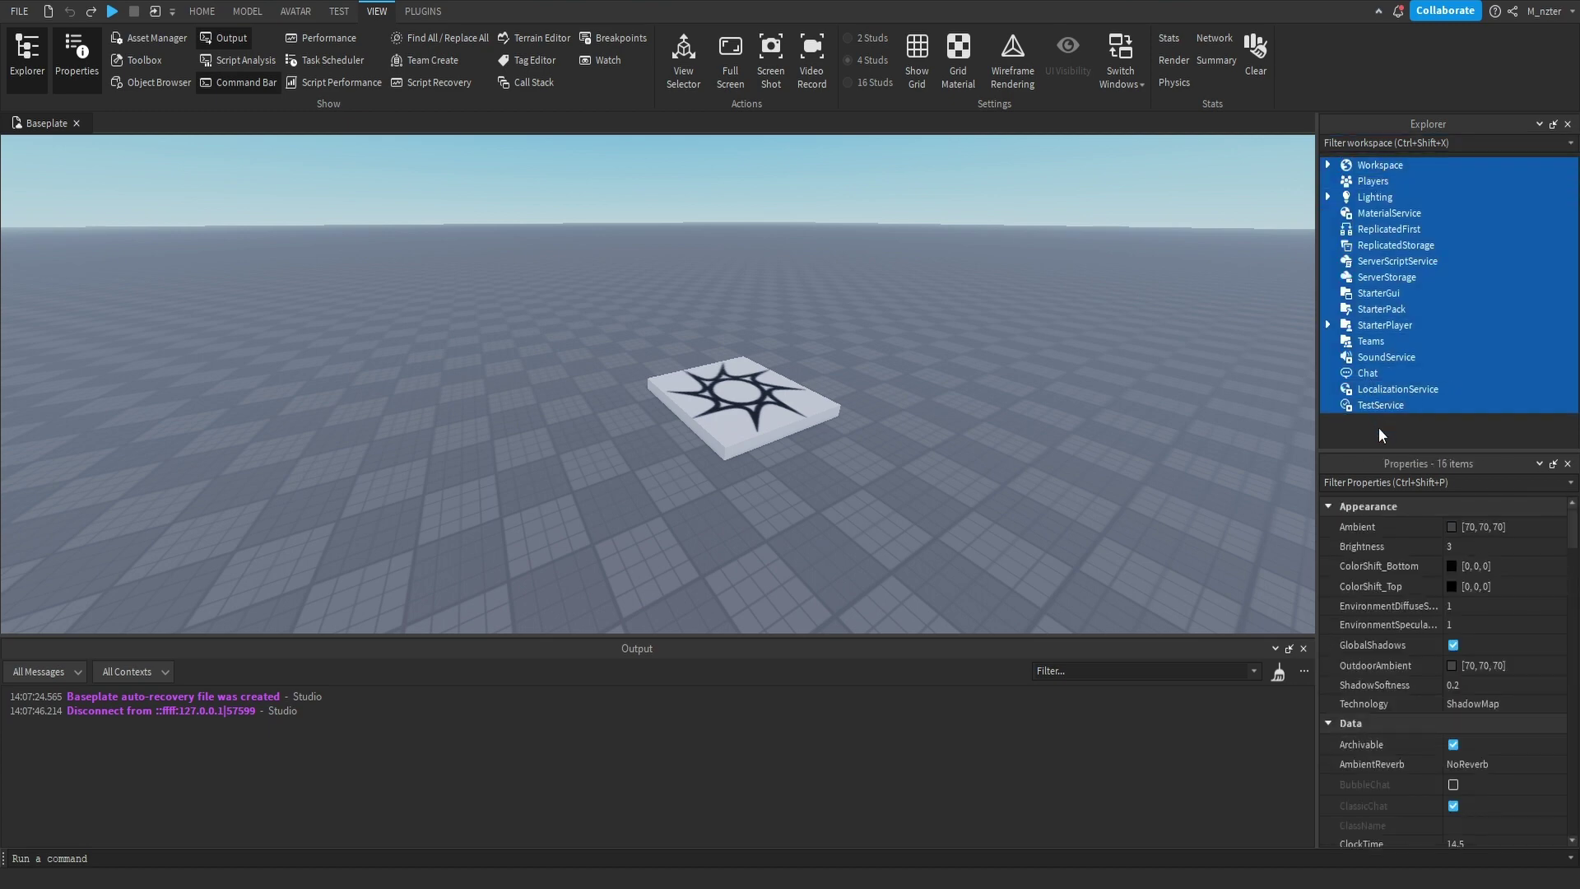
left_click(1379, 427)
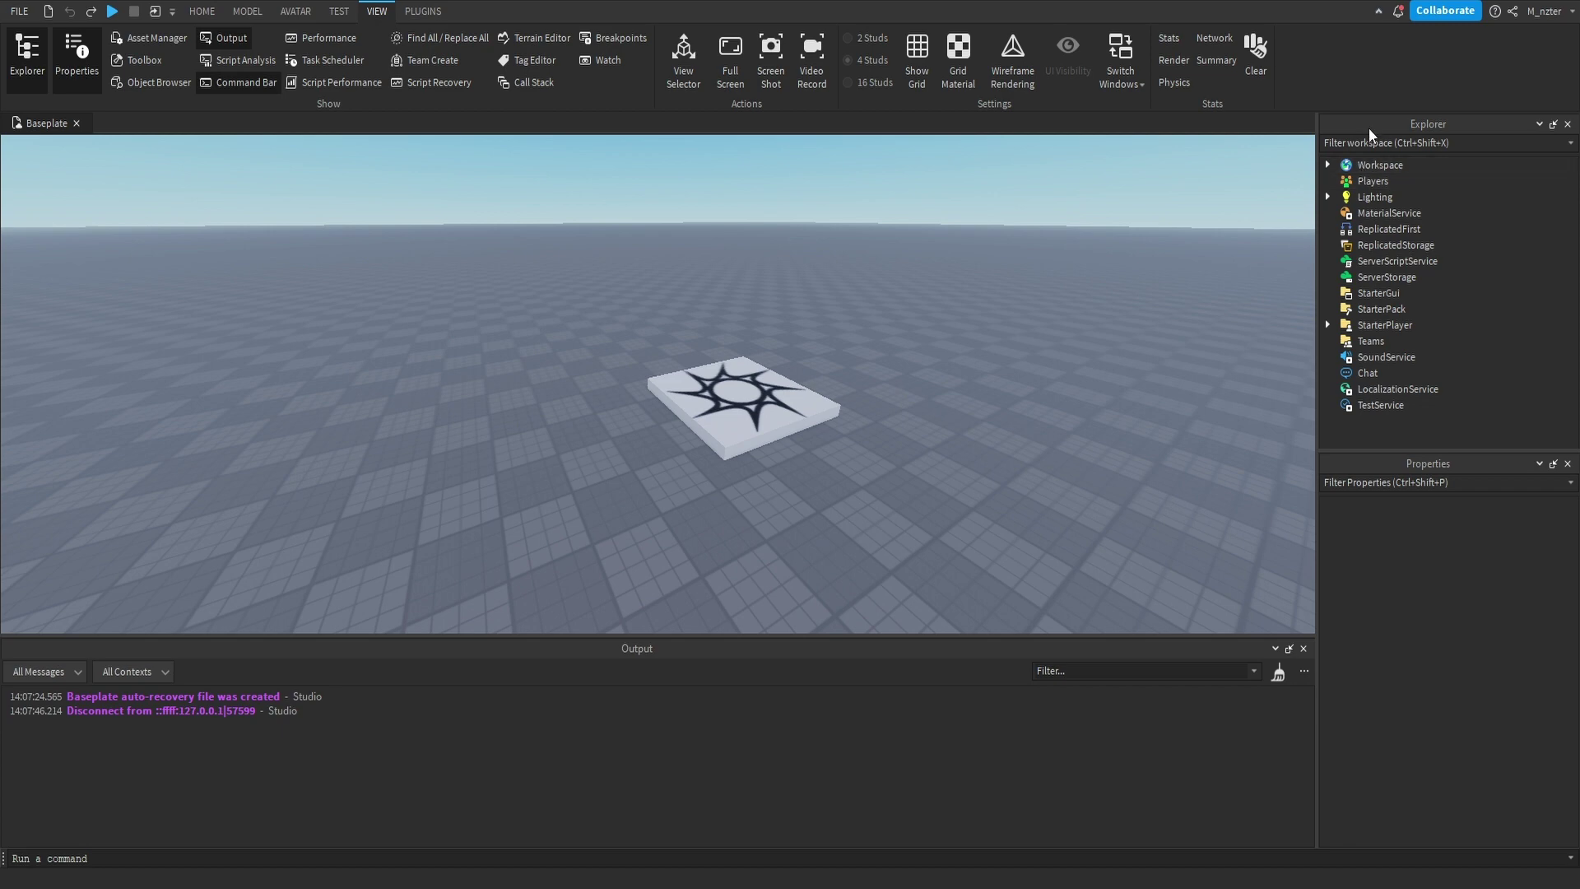
Expand Workspace in the Explorer, collapse SpawnLocation, and select Camera, Terrain, SpawnLocation and Baseplate together.
left_click(1330, 162)
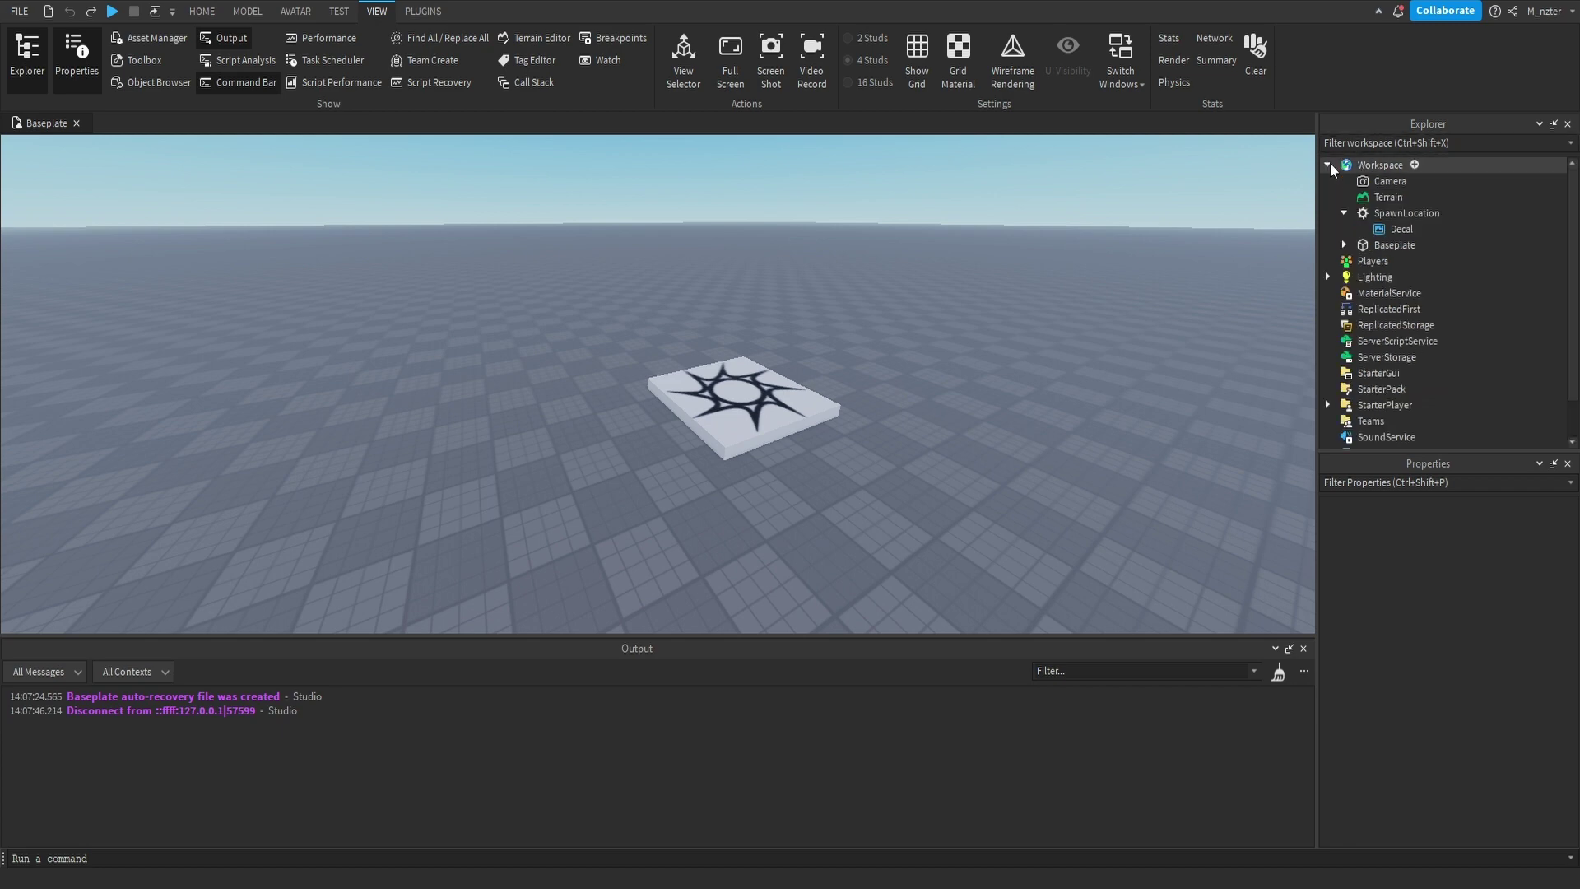
left_click(1344, 213)
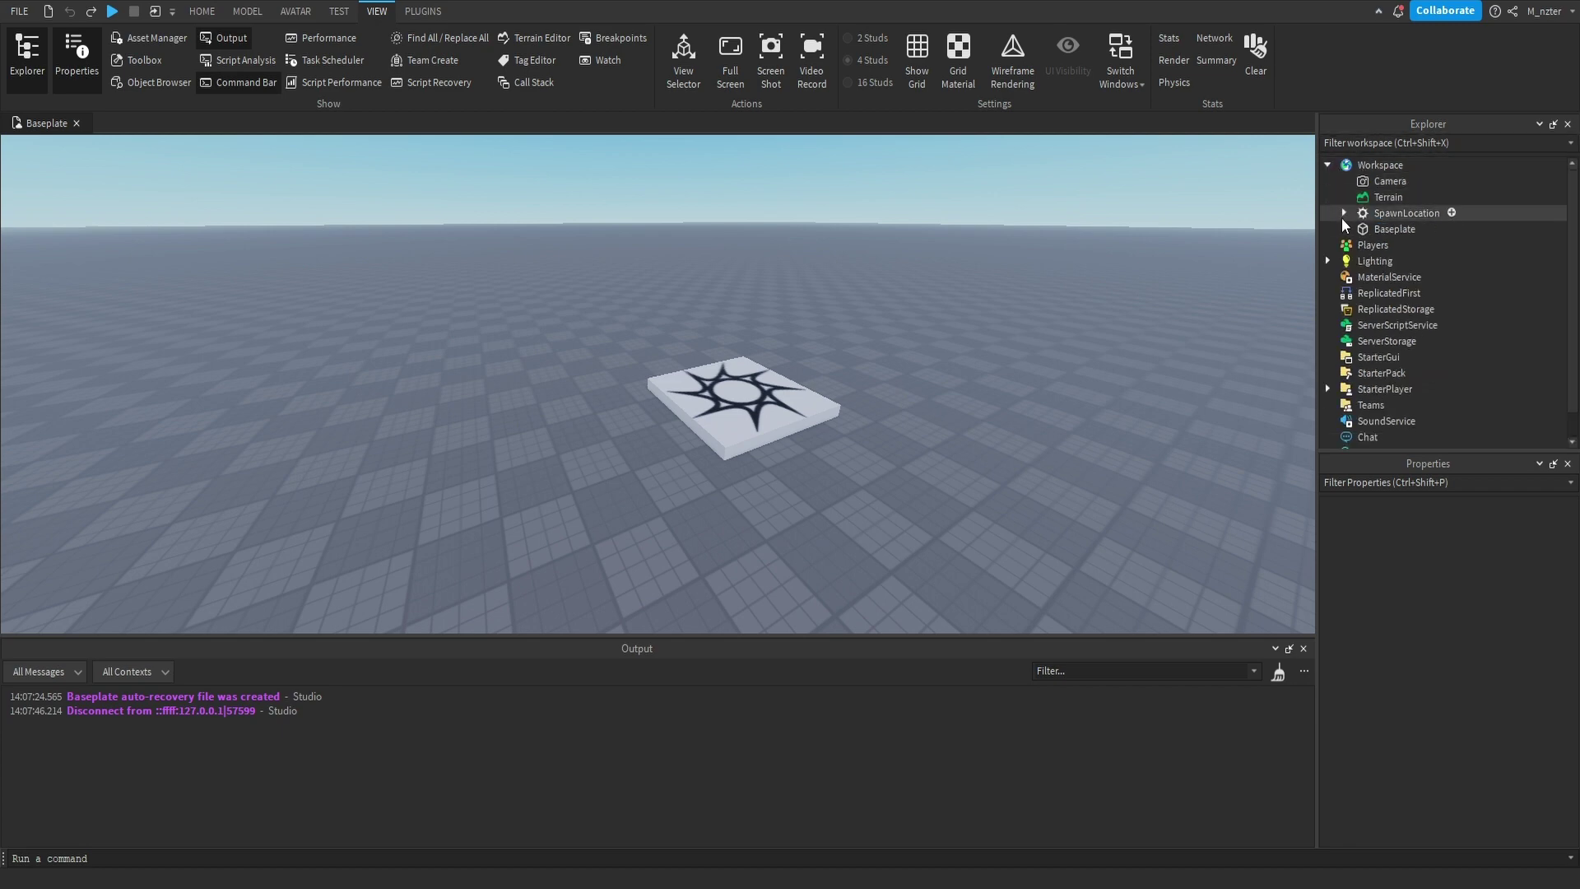
key("ctrl+a")
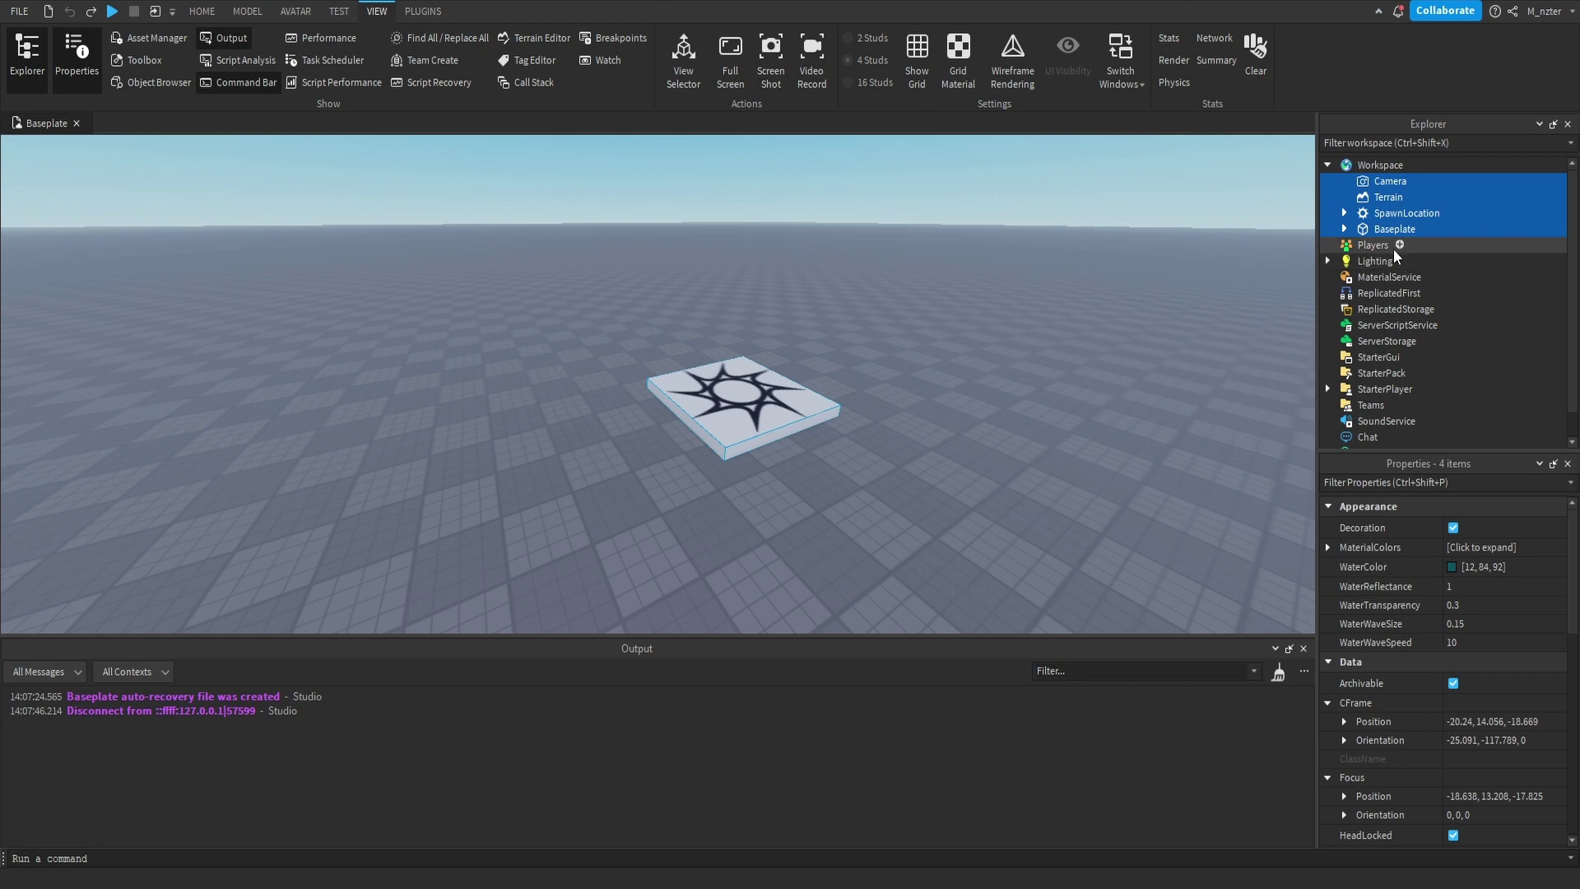
View the properties of Baseplate, SpawnLocation, Terrain and Camera one after another, and reselect all four Workspace children together.
left_click(1390, 230)
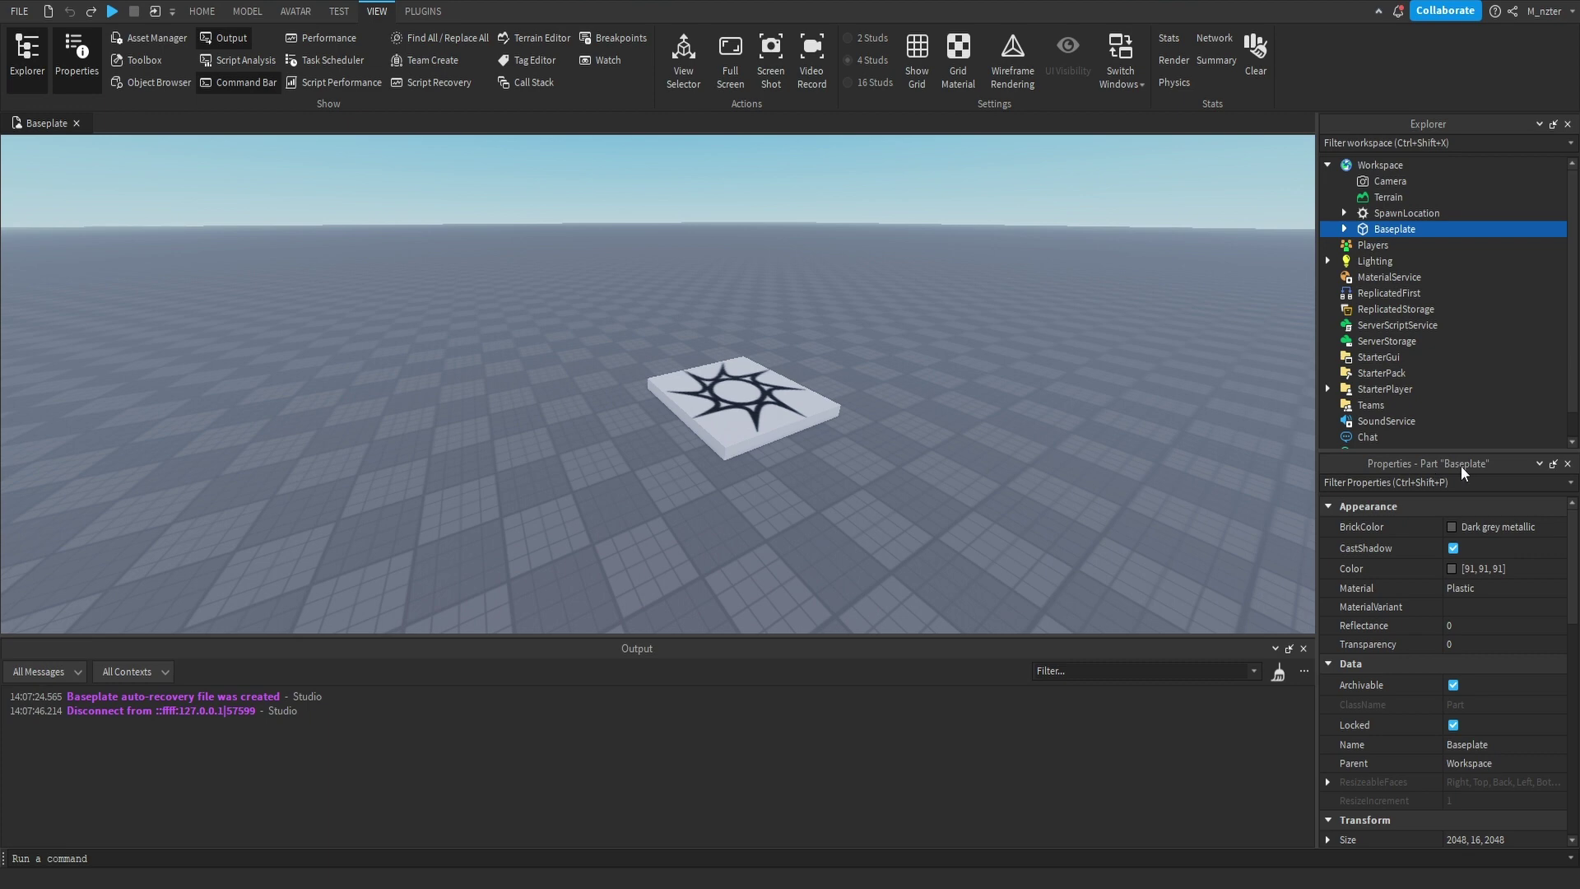
left_click(1457, 213)
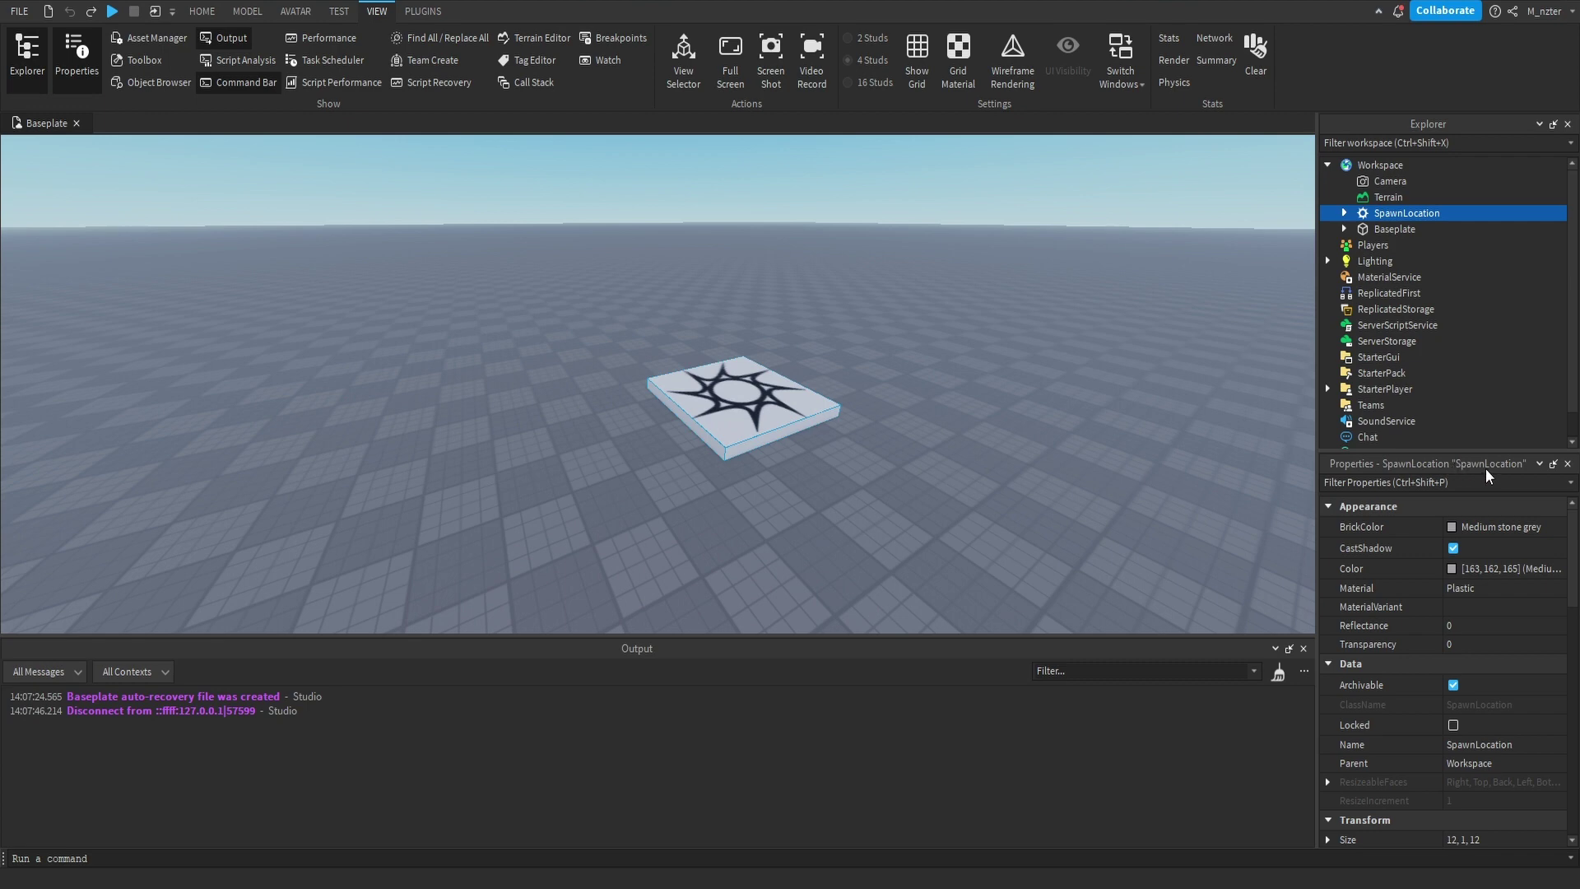
left_click(1386, 197)
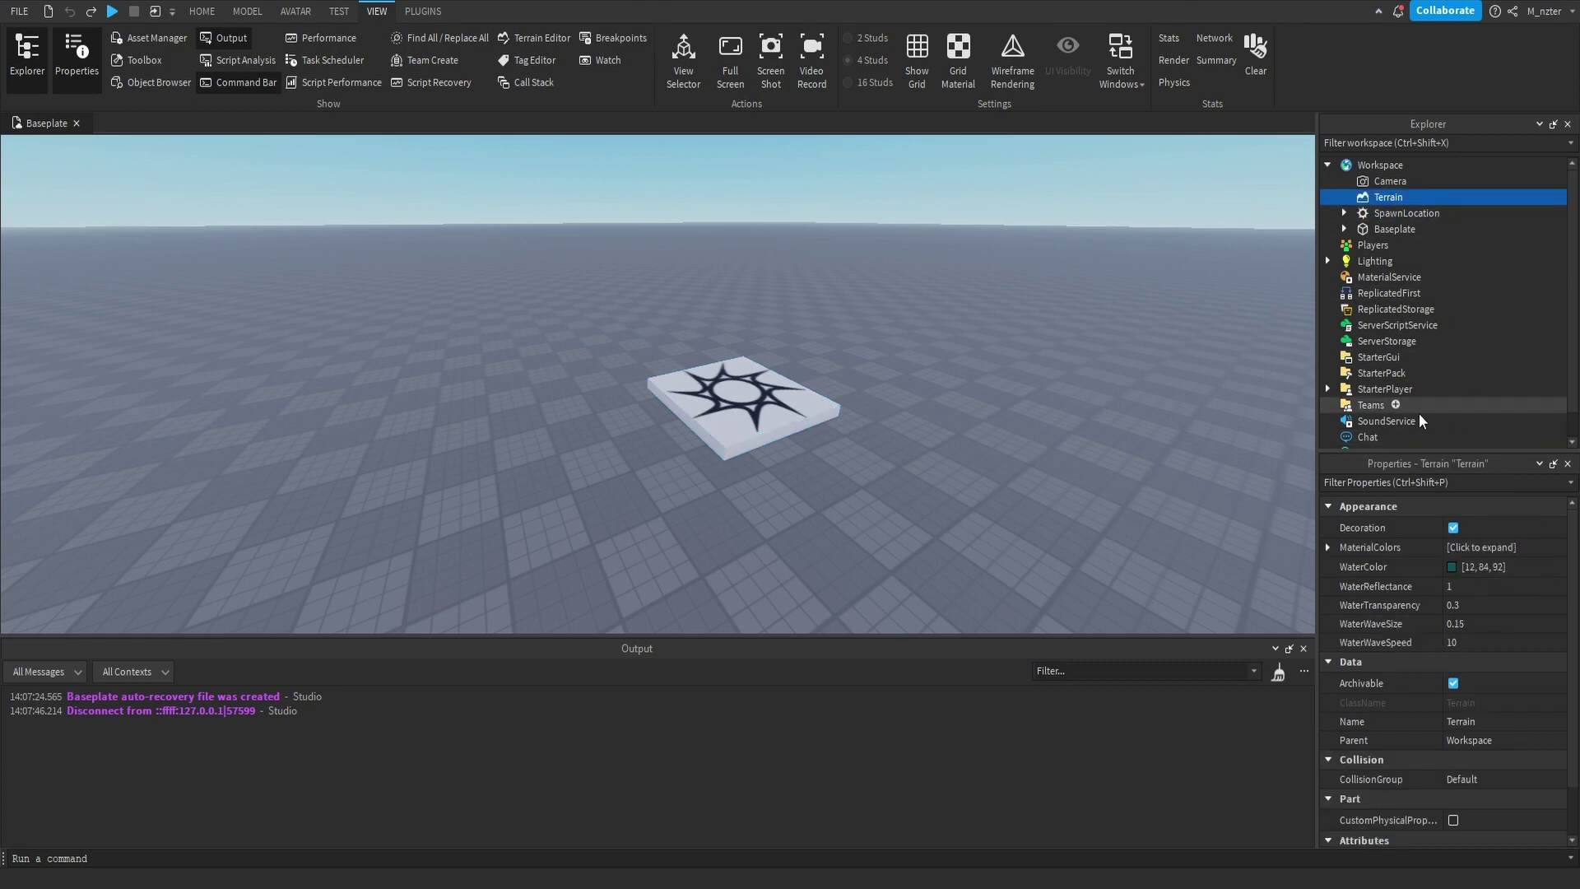
left_click(1379, 181)
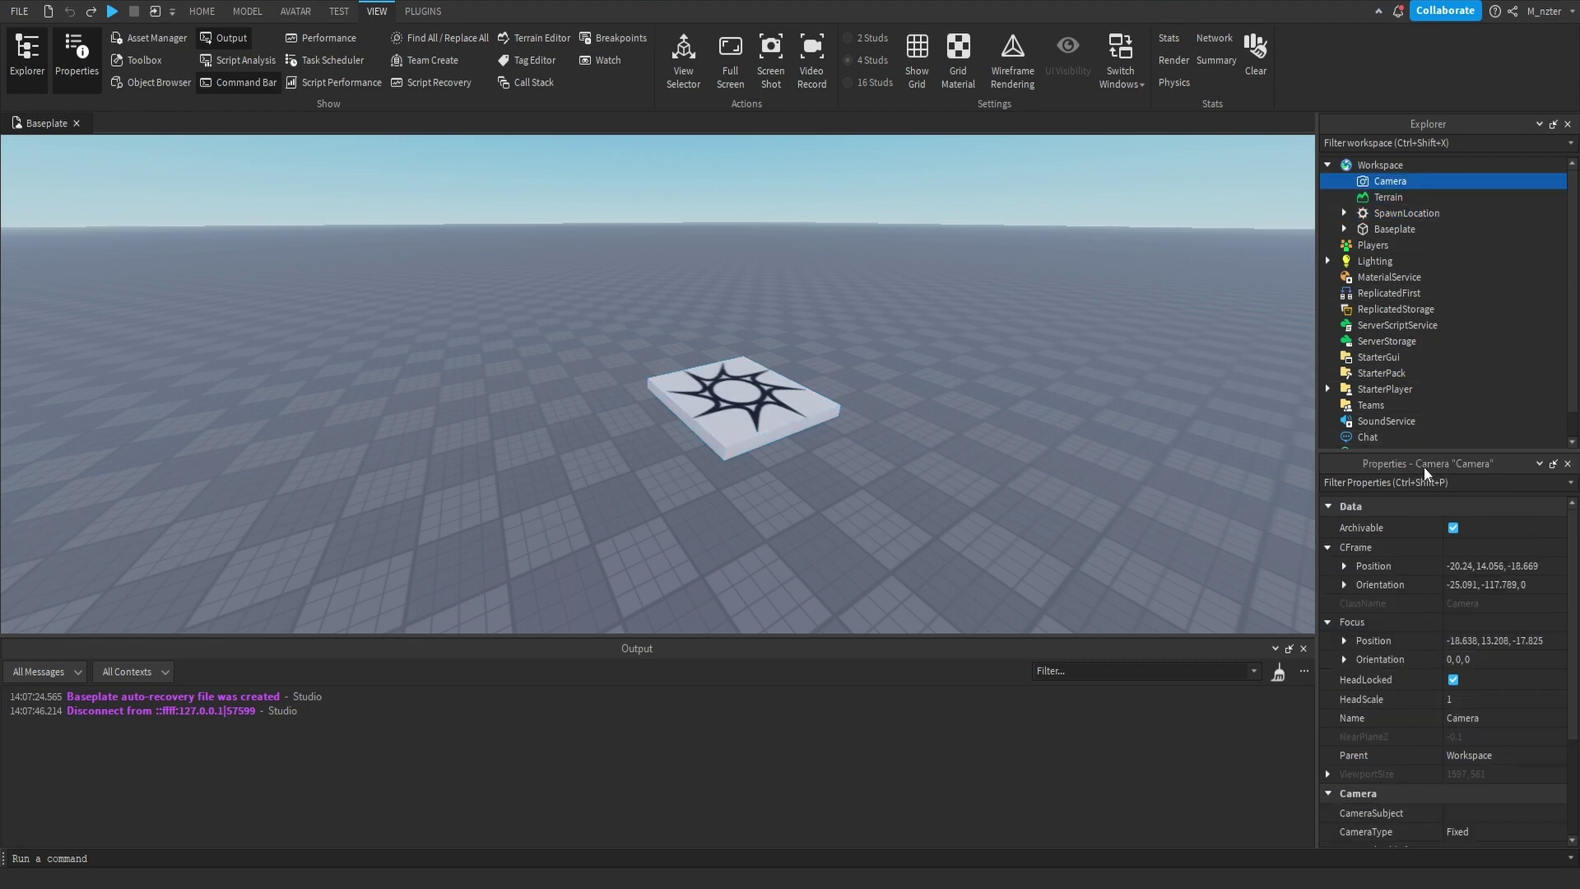
left_click(1388, 229, "shift")
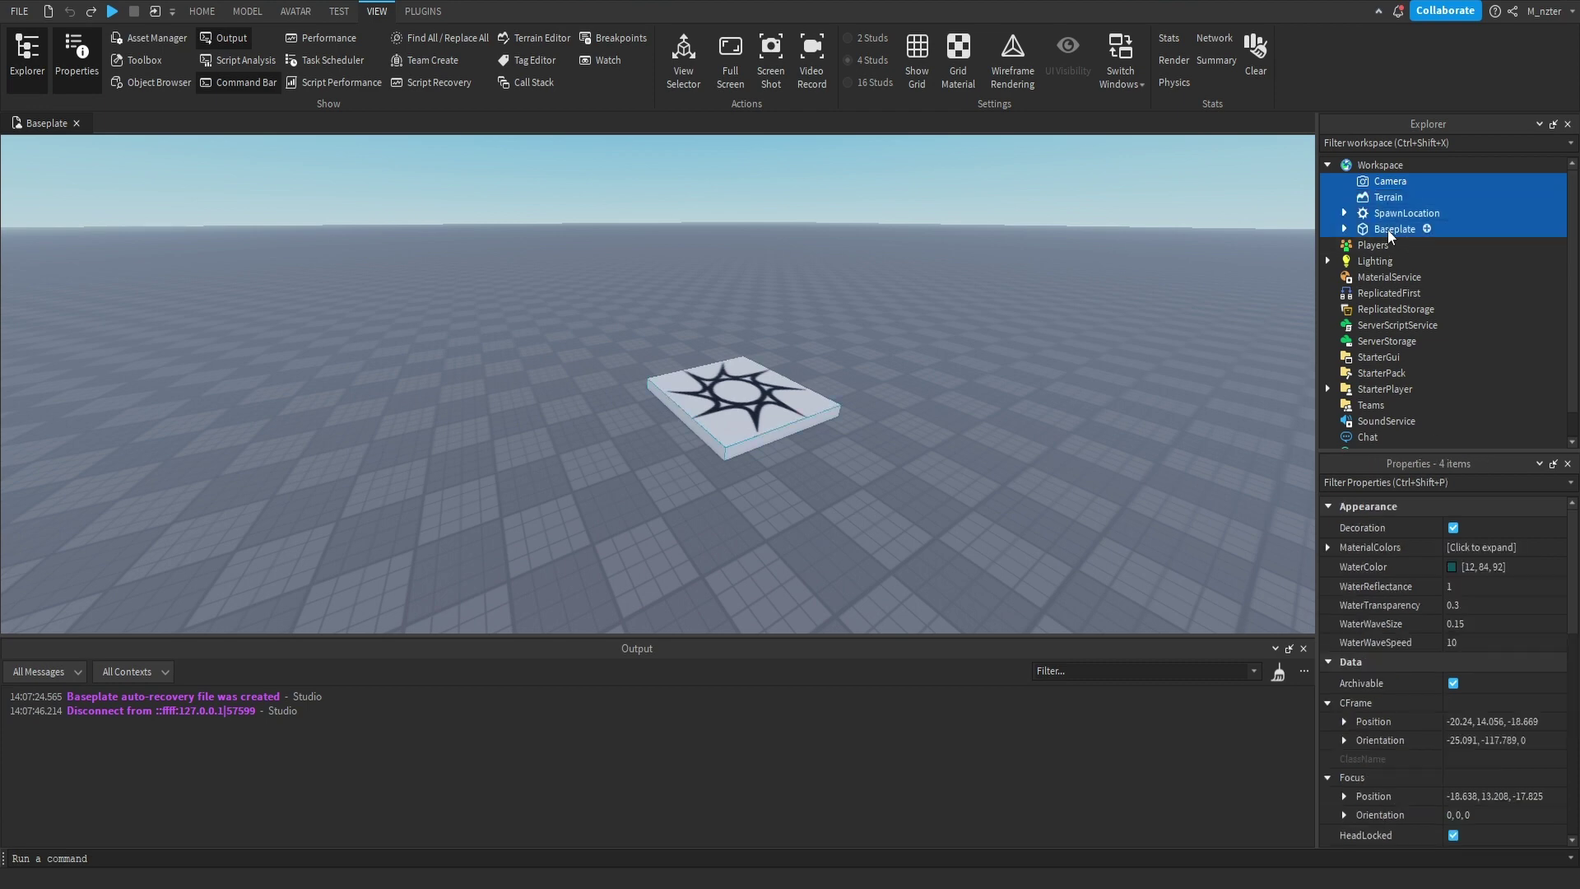
Select every item in the Explorer twice, clearing the selection in between, and finish with only Workspace selected.
key("ctrl+a")
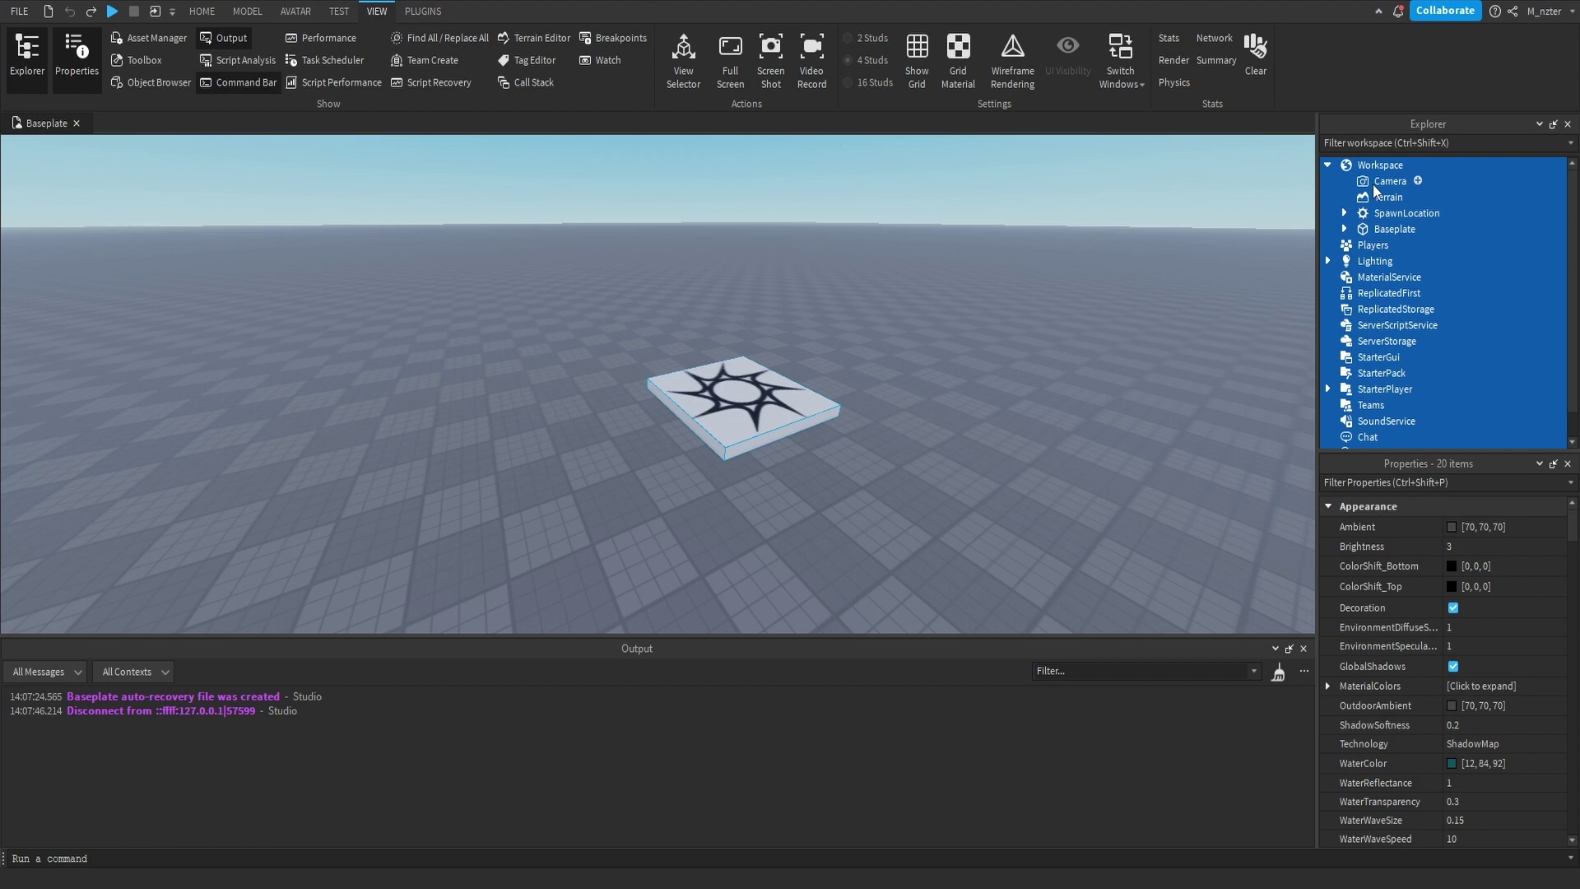
key("Escape")
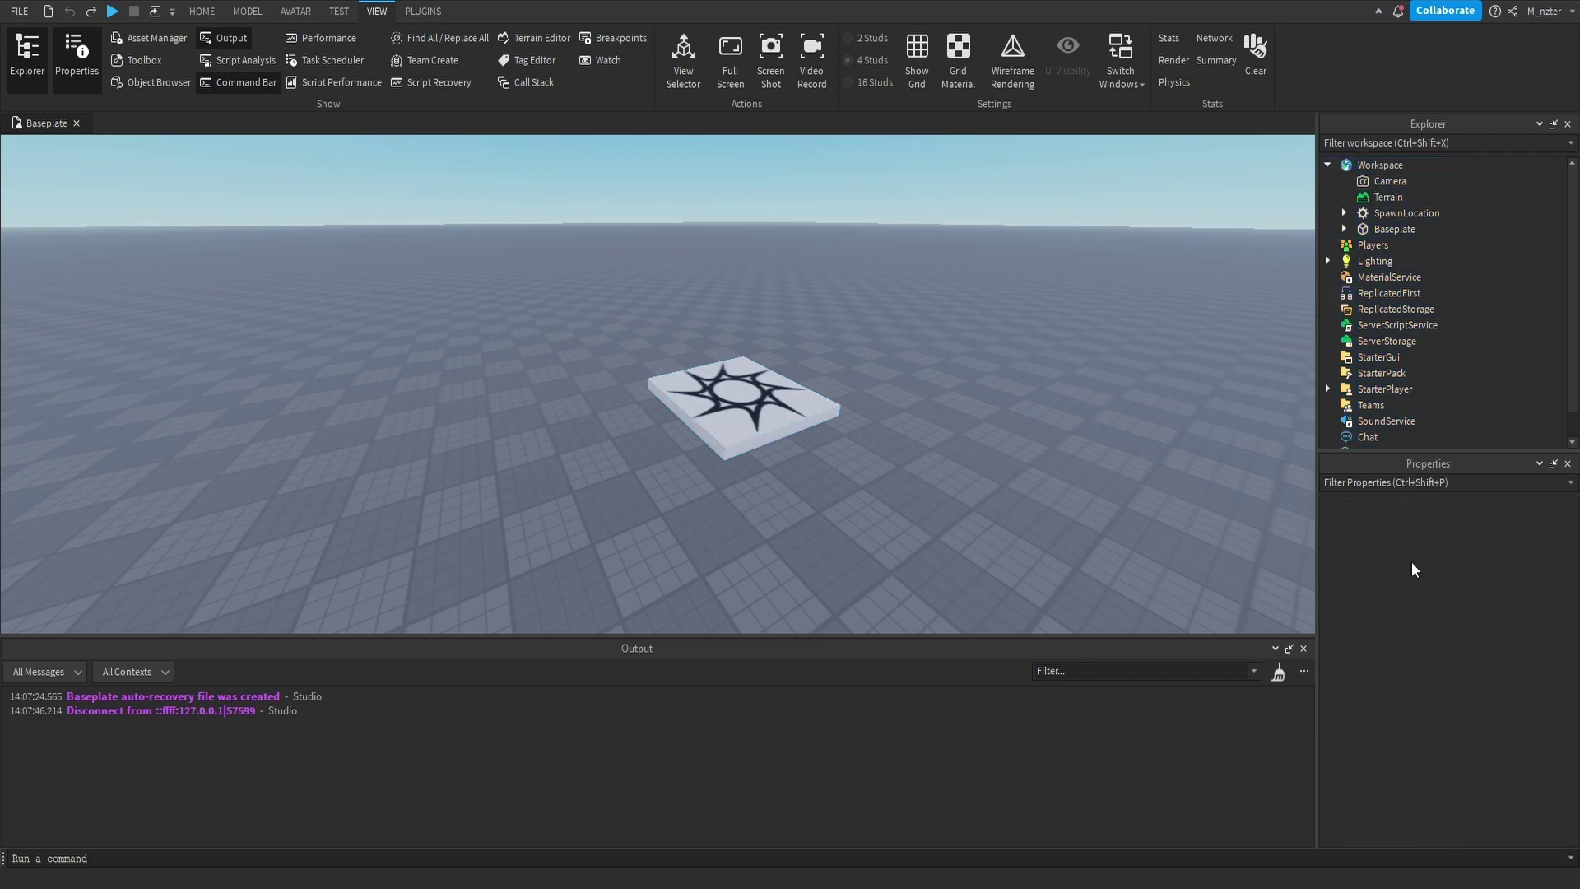
left_click(1380, 165)
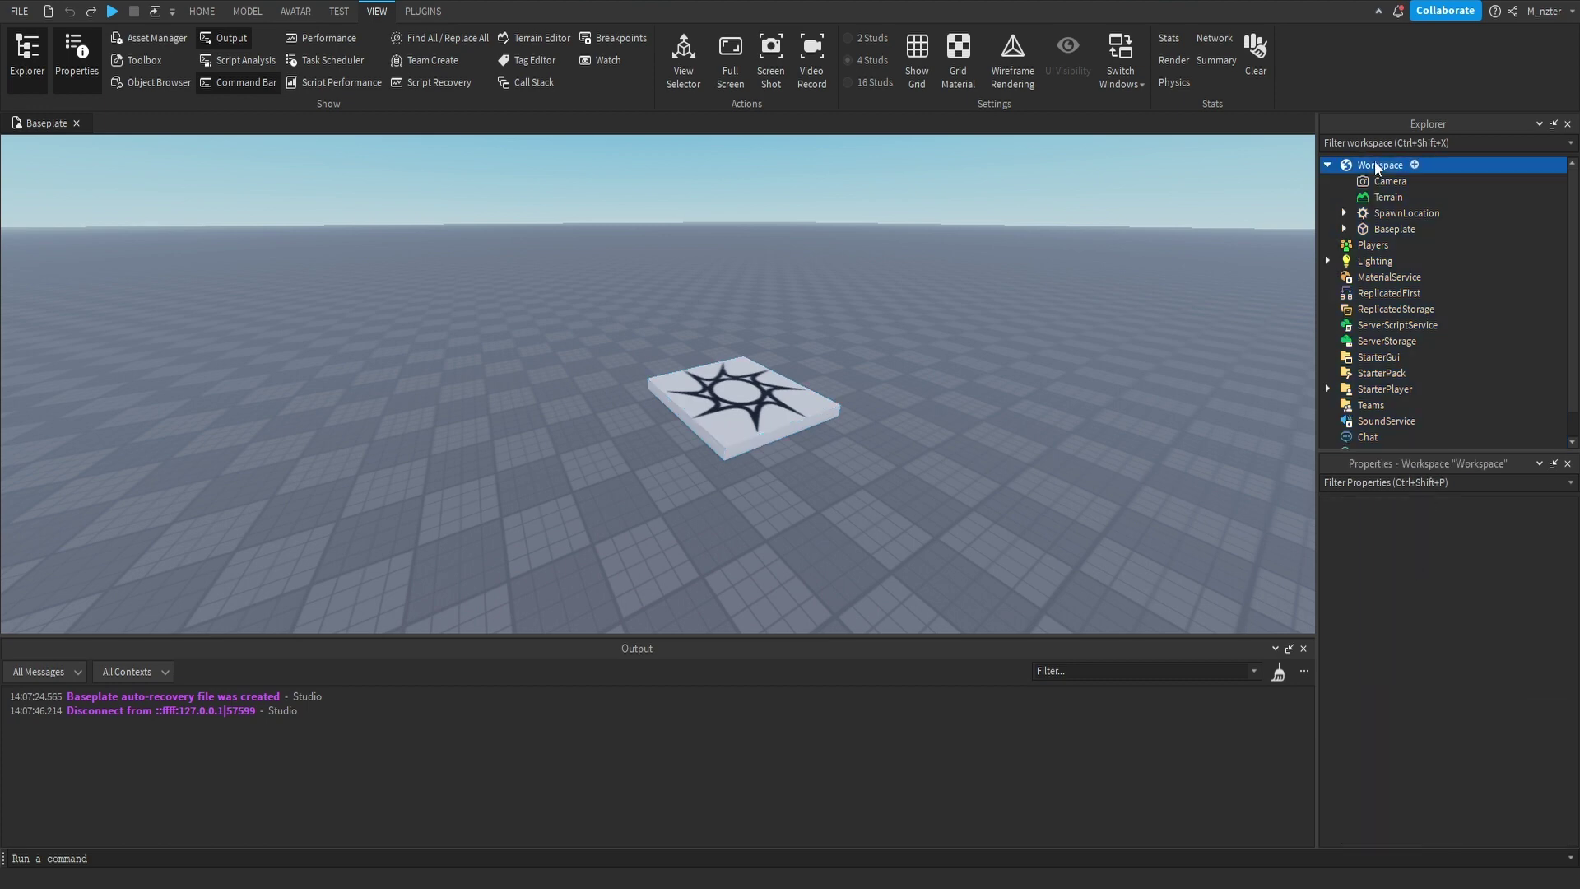
key("ctrl+a")
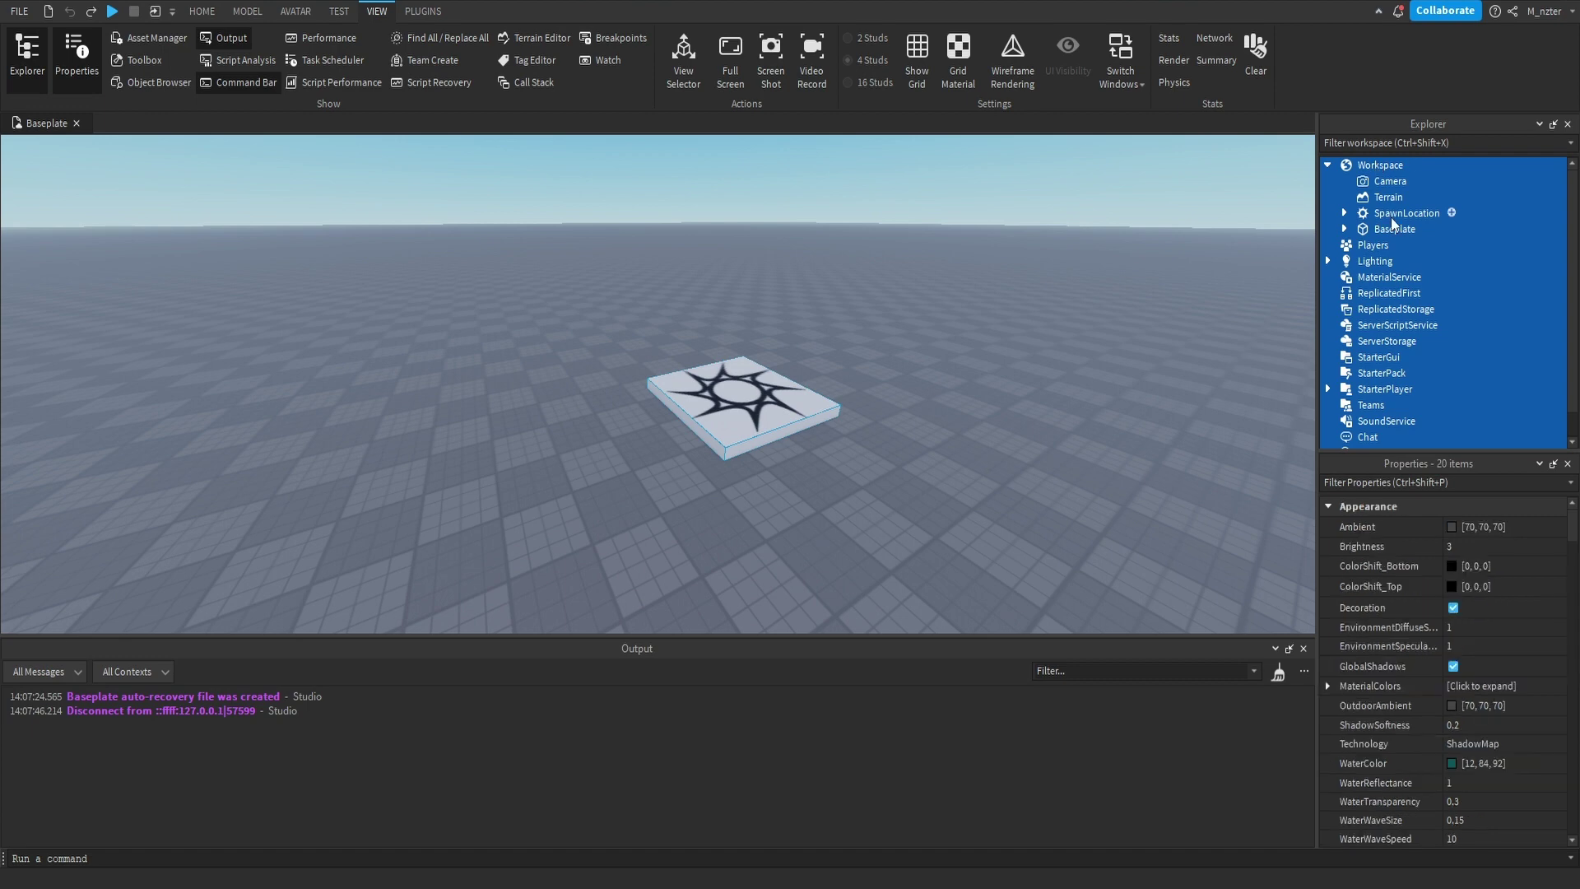
left_click(1394, 166)
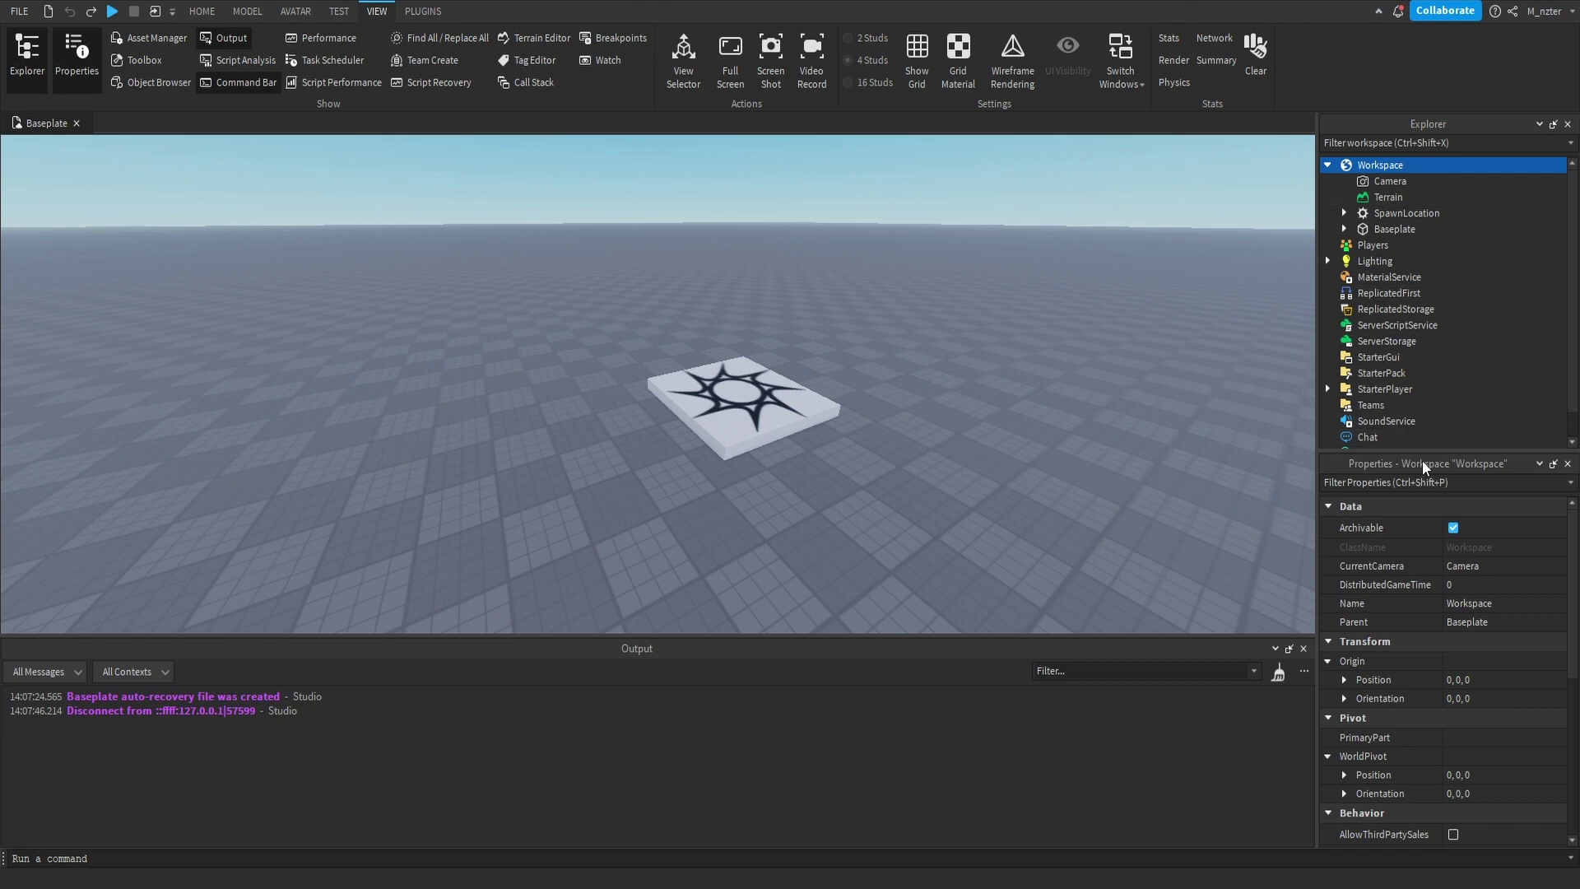
Select Baseplate, SpawnLocation, Terrain and Camera in turn to compare the properties of Workspace's children.
left_click(1391, 230)
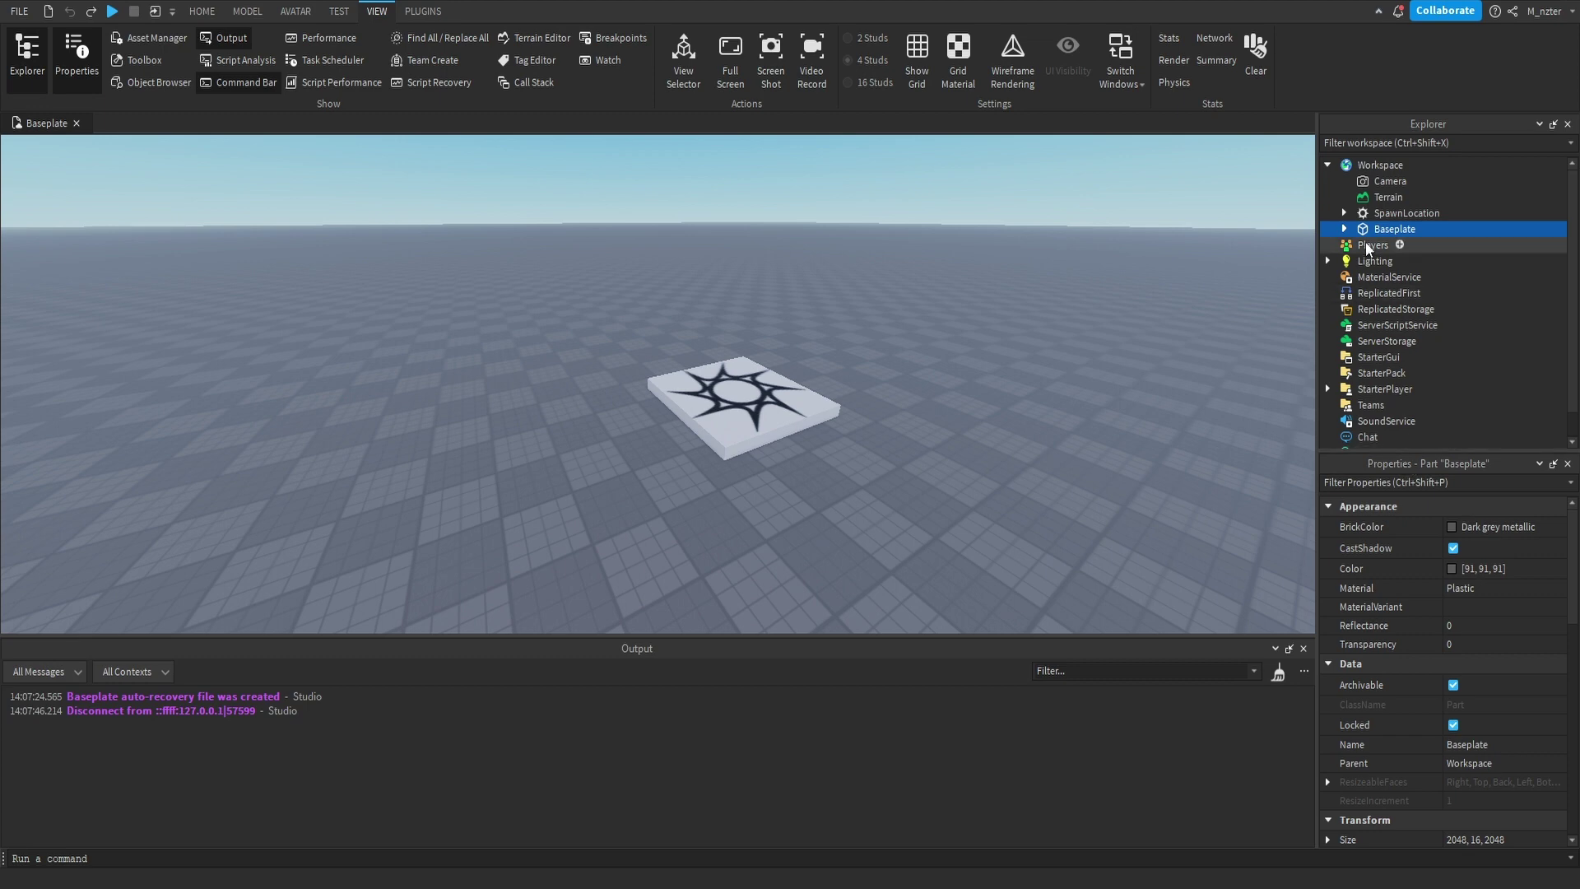
left_click(1399, 212)
left_click(1385, 200)
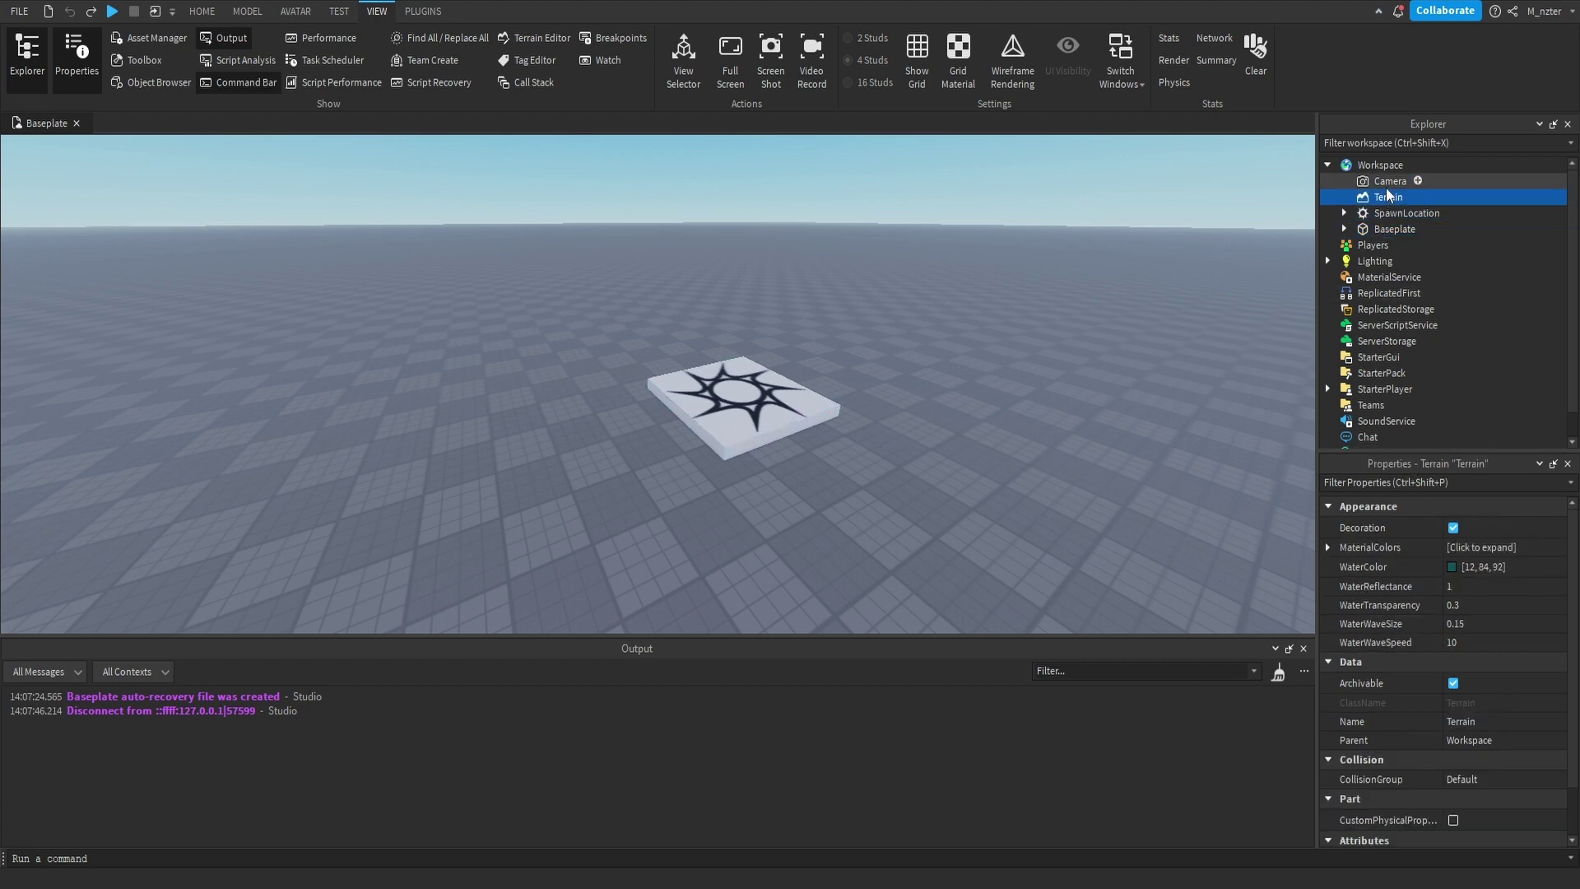
left_click(1385, 185)
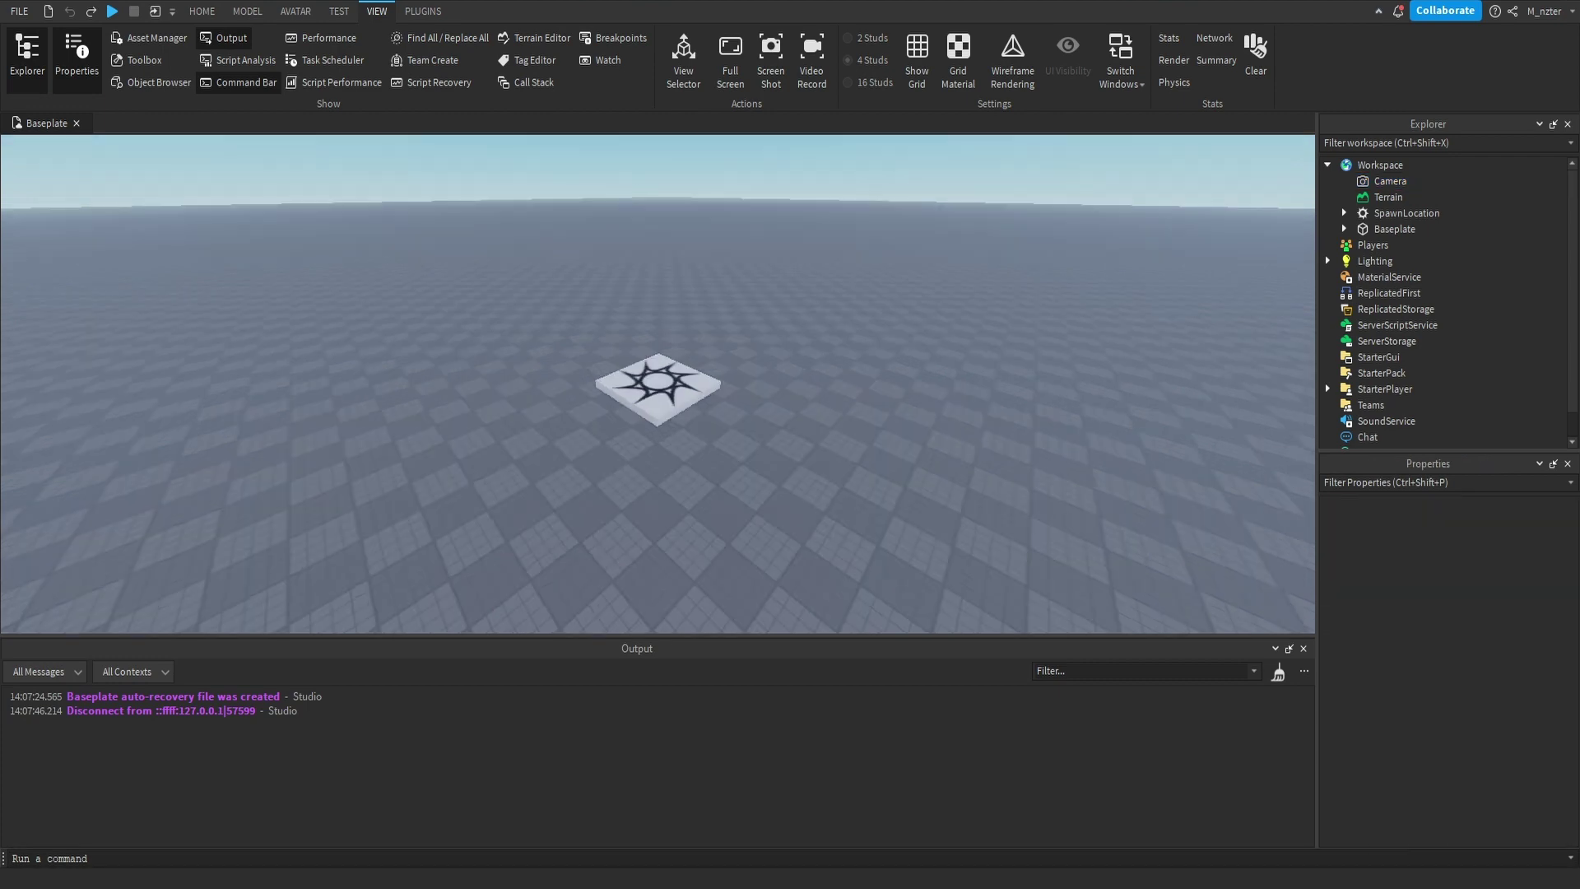
Select Workspace and its SpawnLocation child, and collapse the Workspace hierarchy.
left_click(1366, 165)
left_click(1388, 213)
left_click(1328, 164)
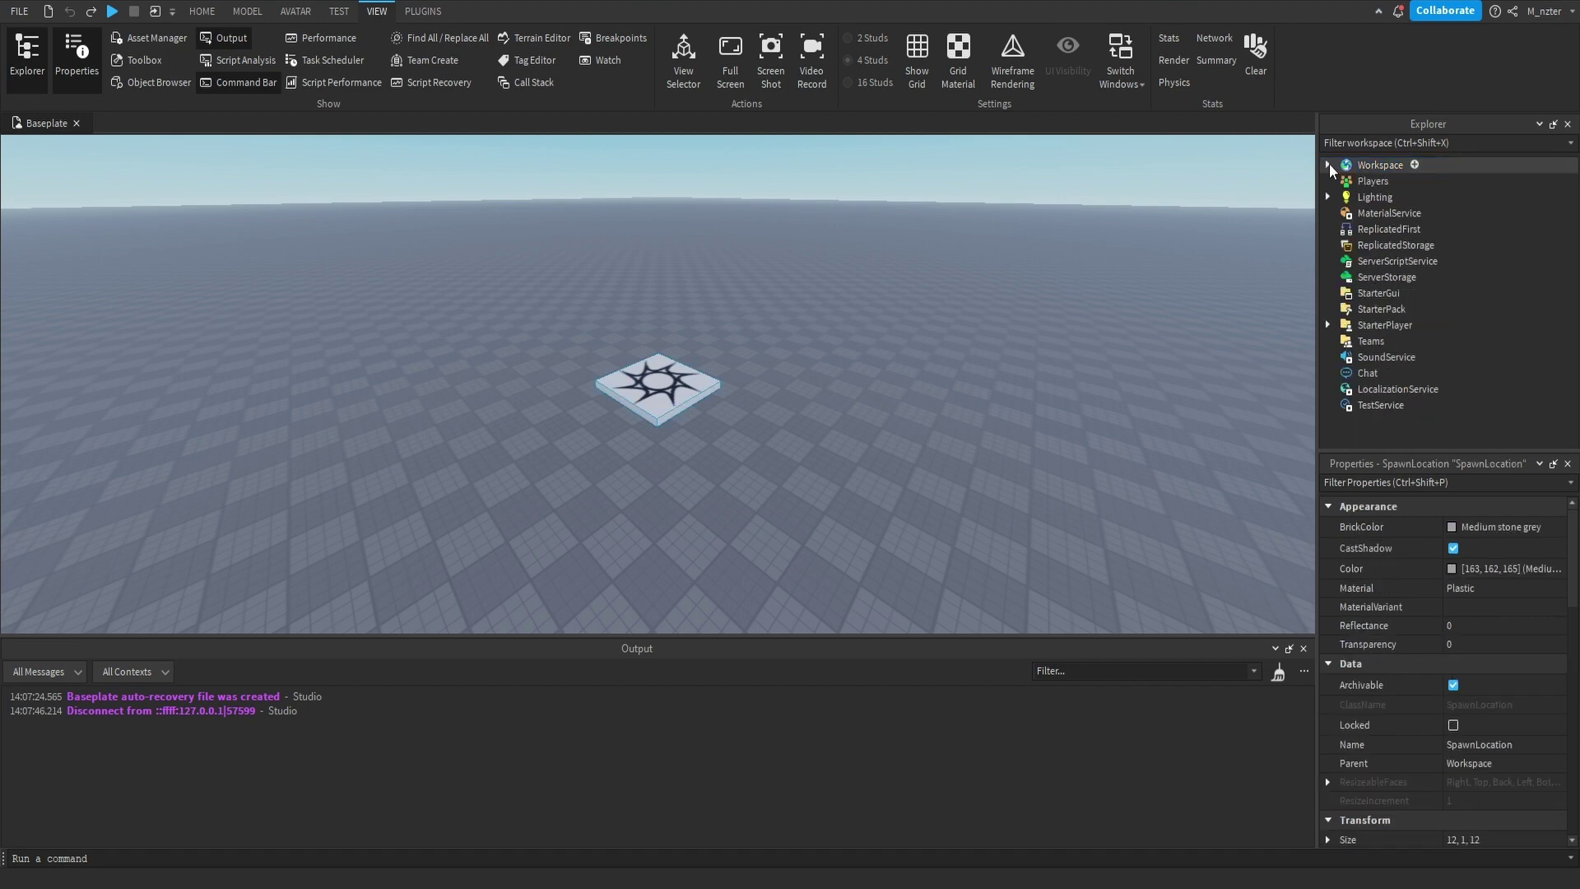
Select ServerScriptService, StarterPlayer and StarterGui in turn to view the properties of these services.
left_click(1440, 260)
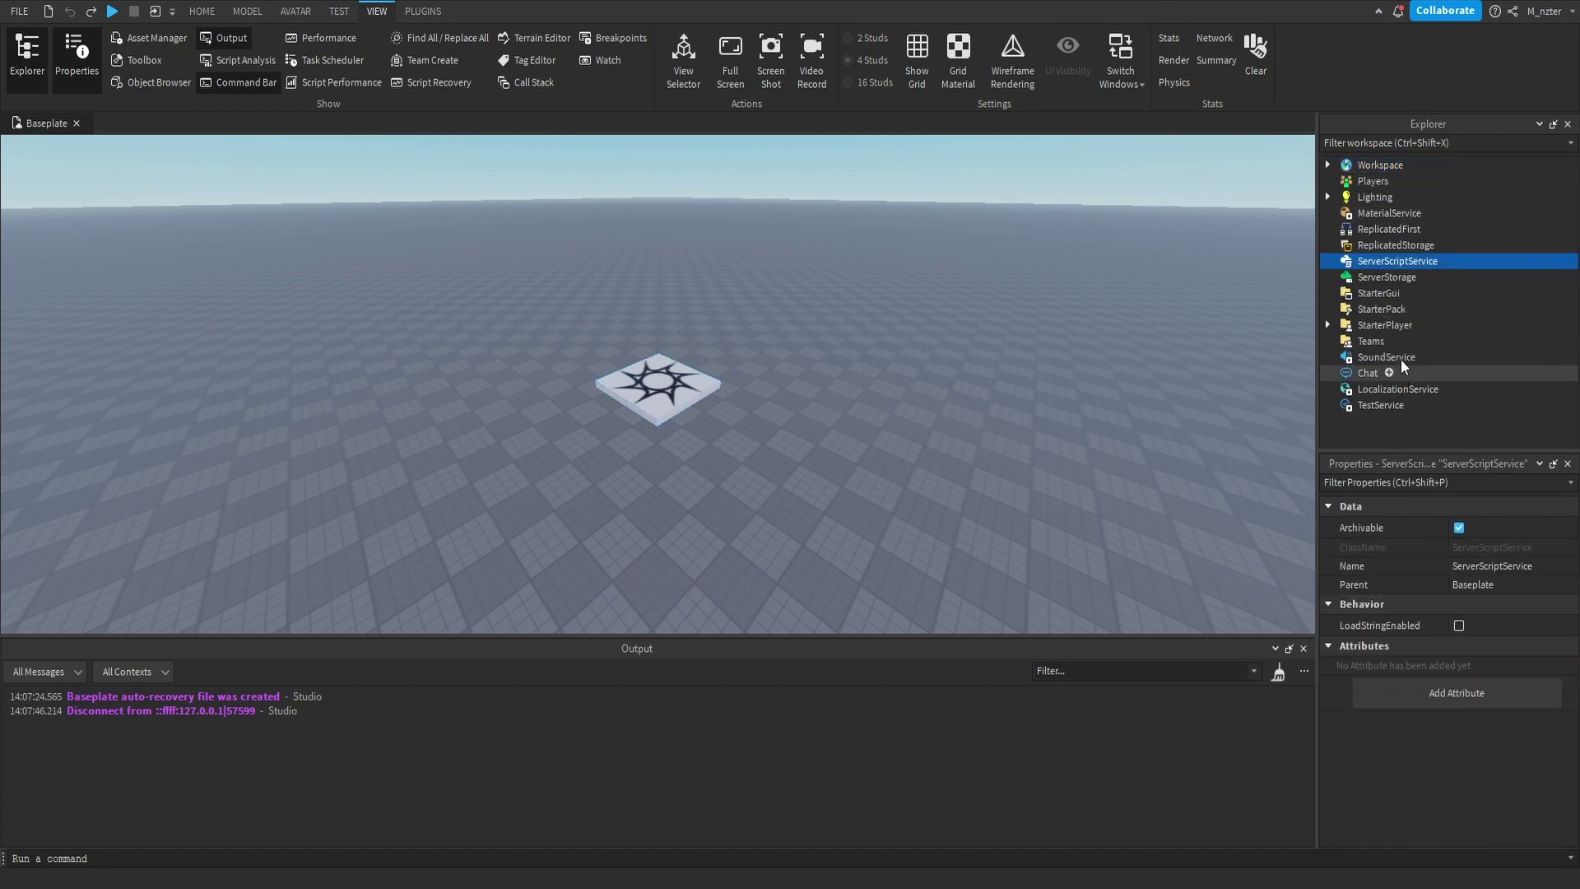
left_click(1379, 328)
left_click(1372, 295)
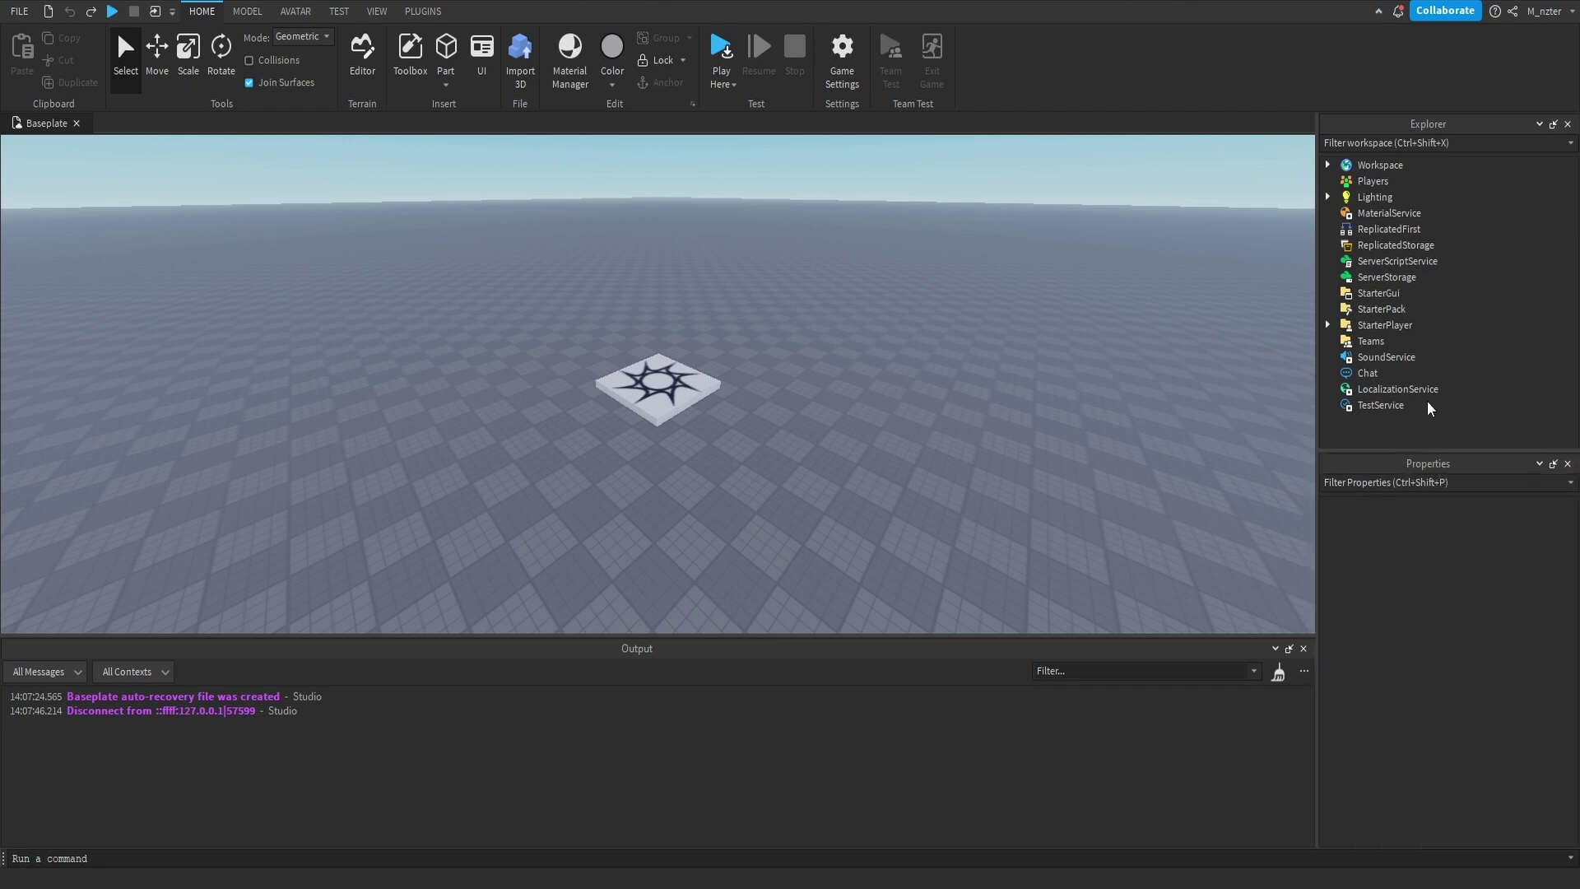
Select Workspace and look through its properties down to the Behavior, Streaming and Attributes sections.
left_click(1373, 168)
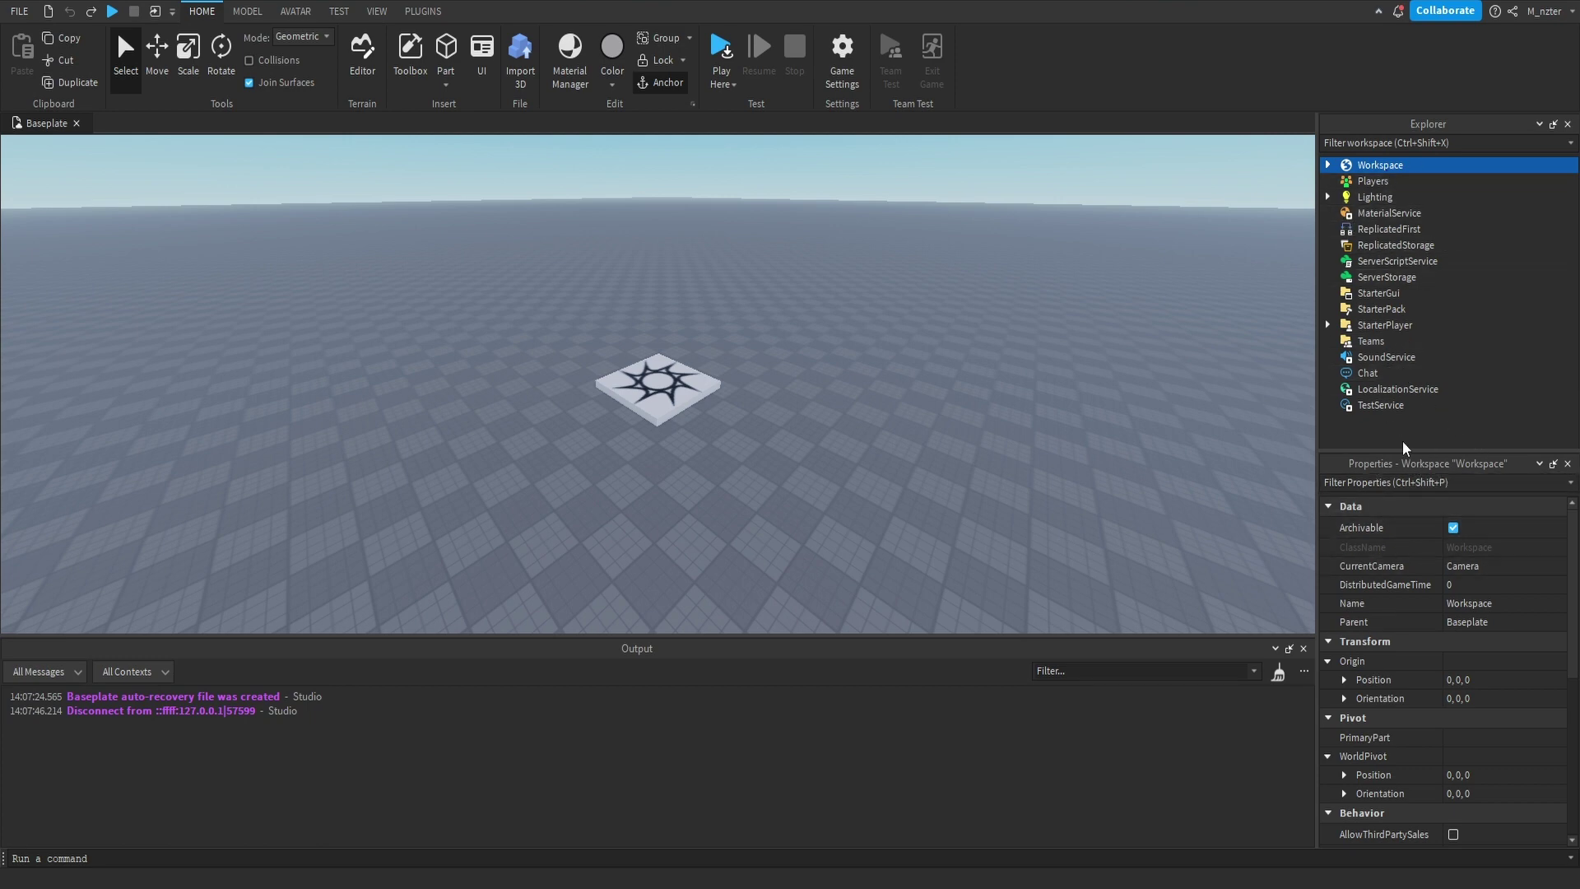
scroll(1403, 592, "down", 4)
scroll(1403, 599, "down", 3)
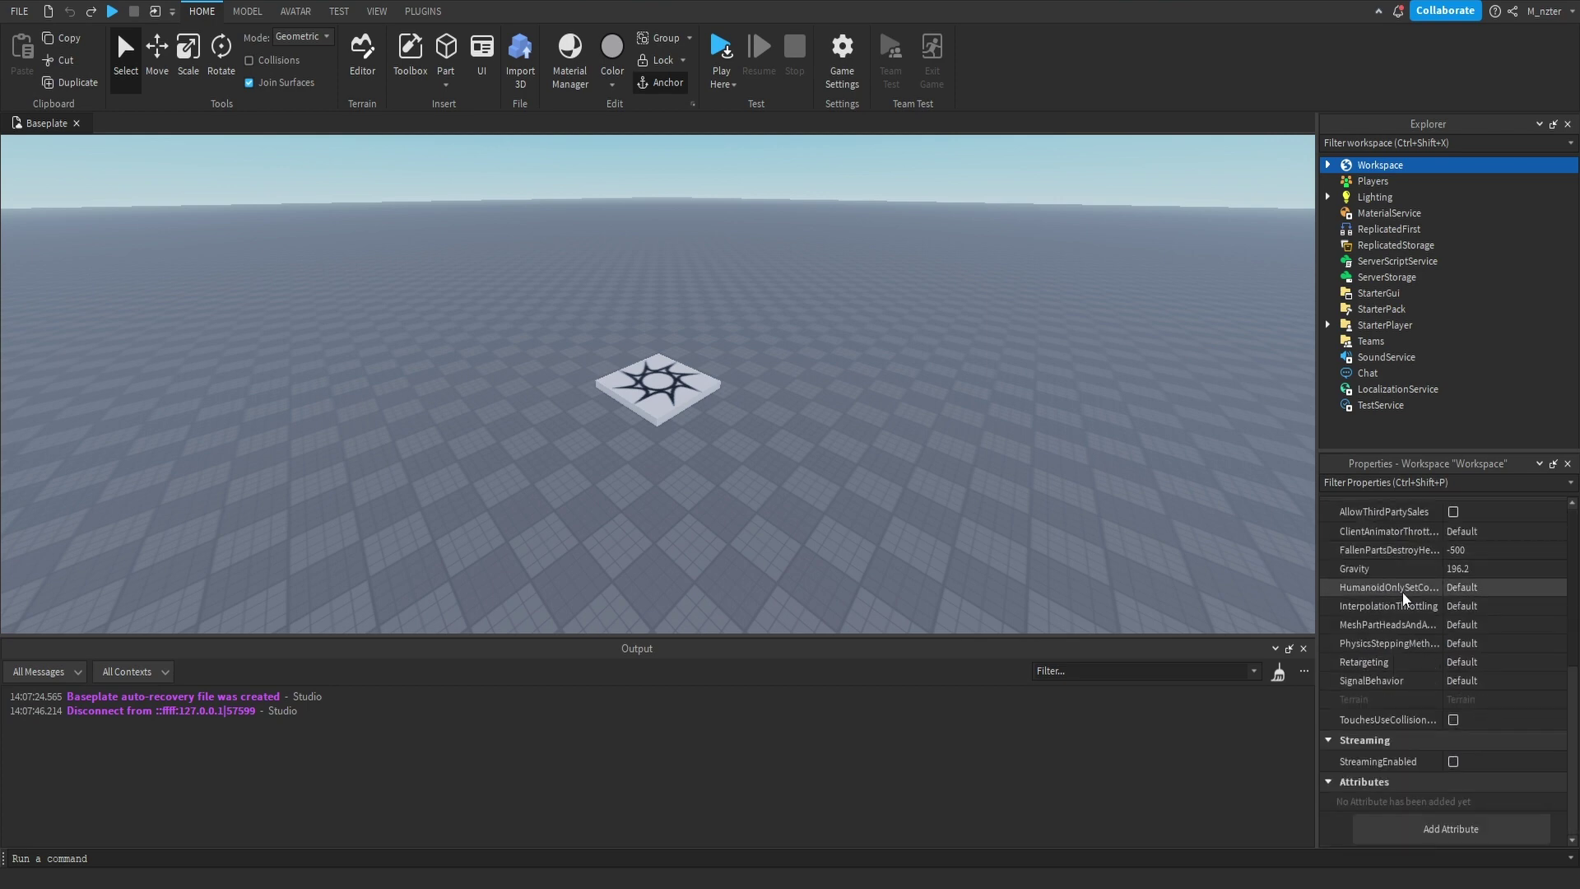
scroll(1402, 600, "up", 2)
Expand Workspace in the Explorer and view the Camera object's properties from the Data section onward.
left_click(1327, 165)
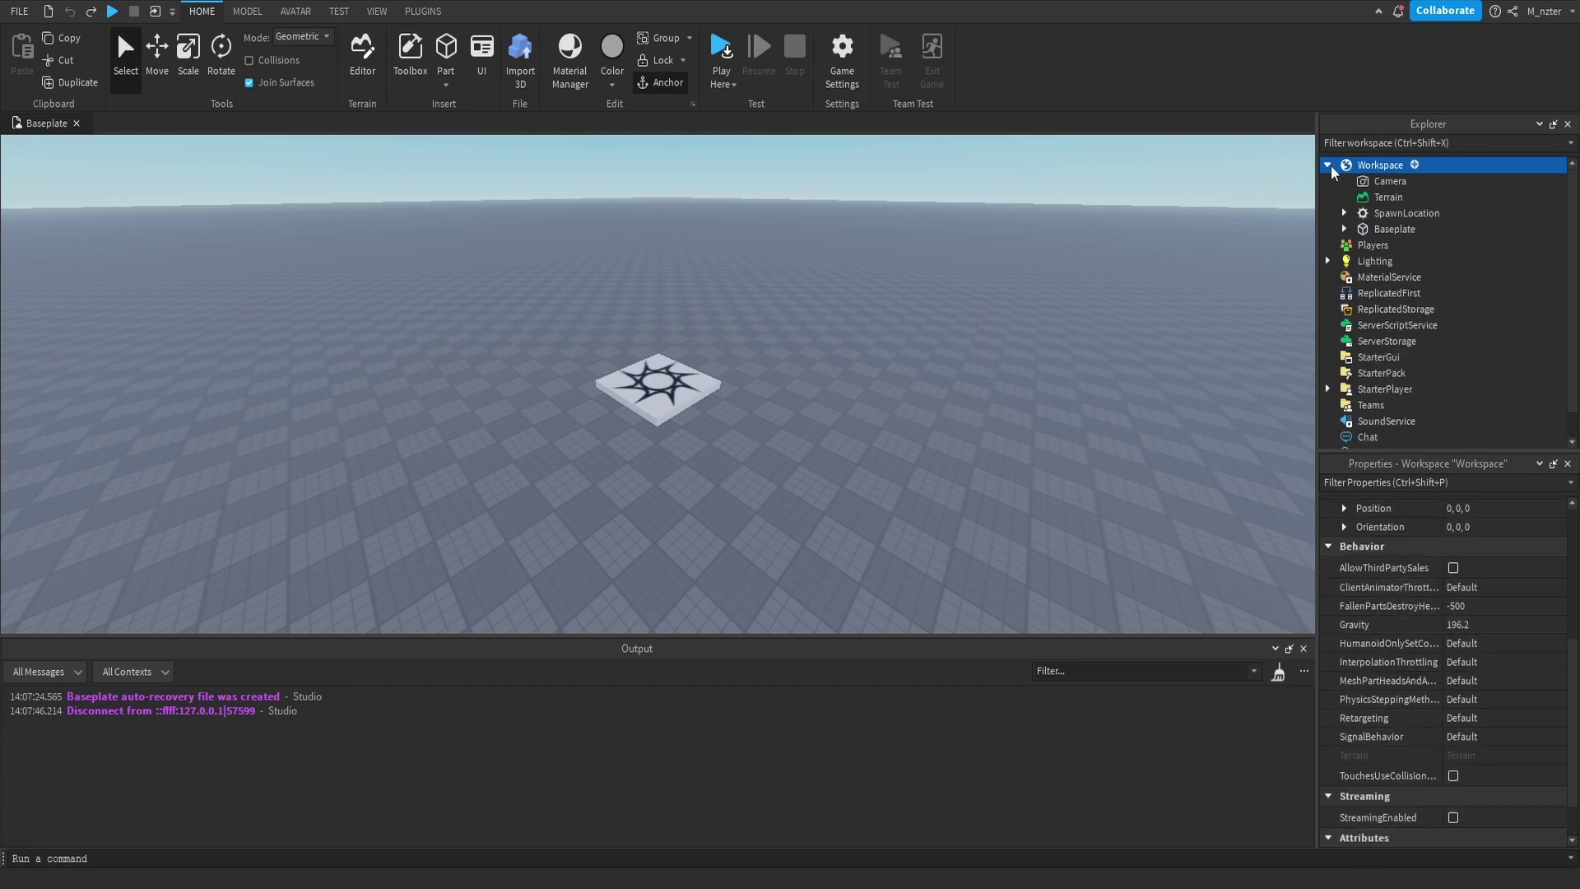
left_click(1384, 183)
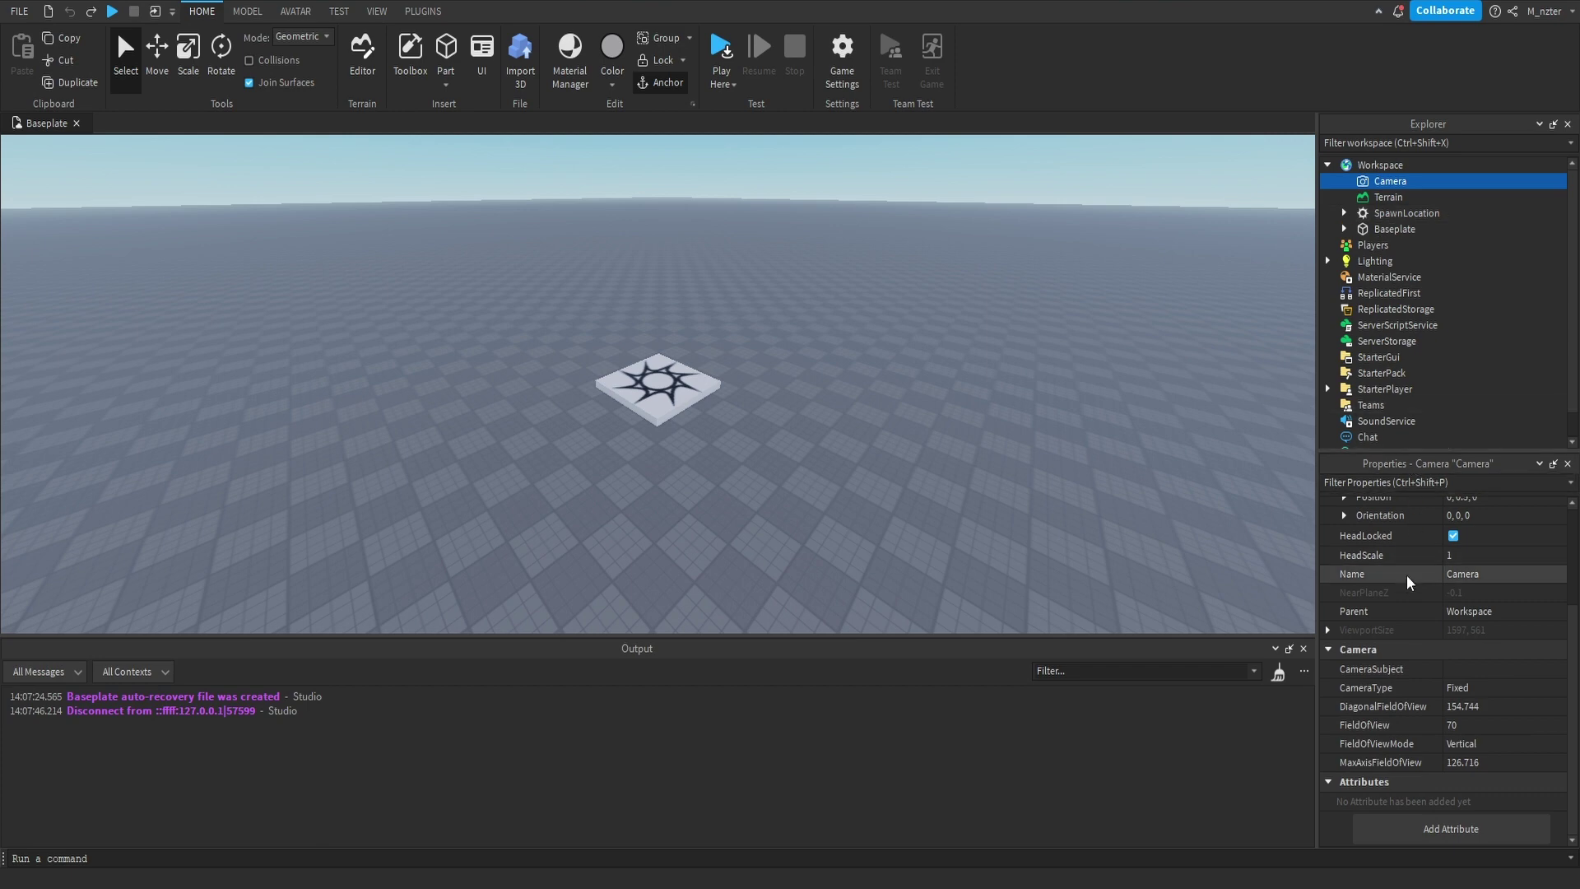
scroll(1412, 596, "up", 5)
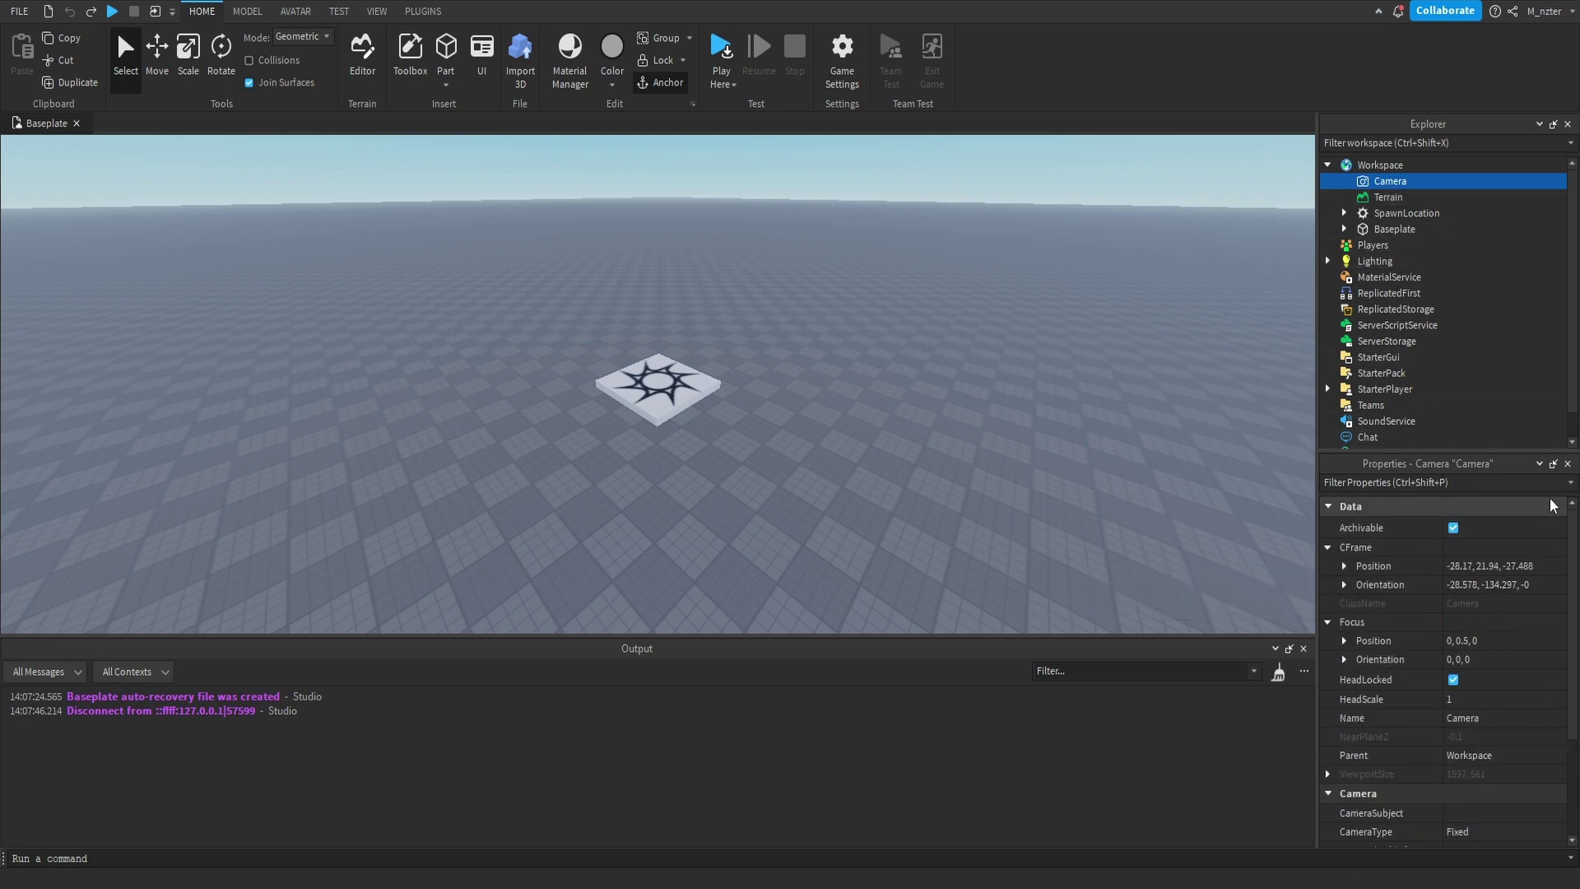
Change the Camera object's Name property to "Cameraa".
scroll(1489, 601, "down", 3)
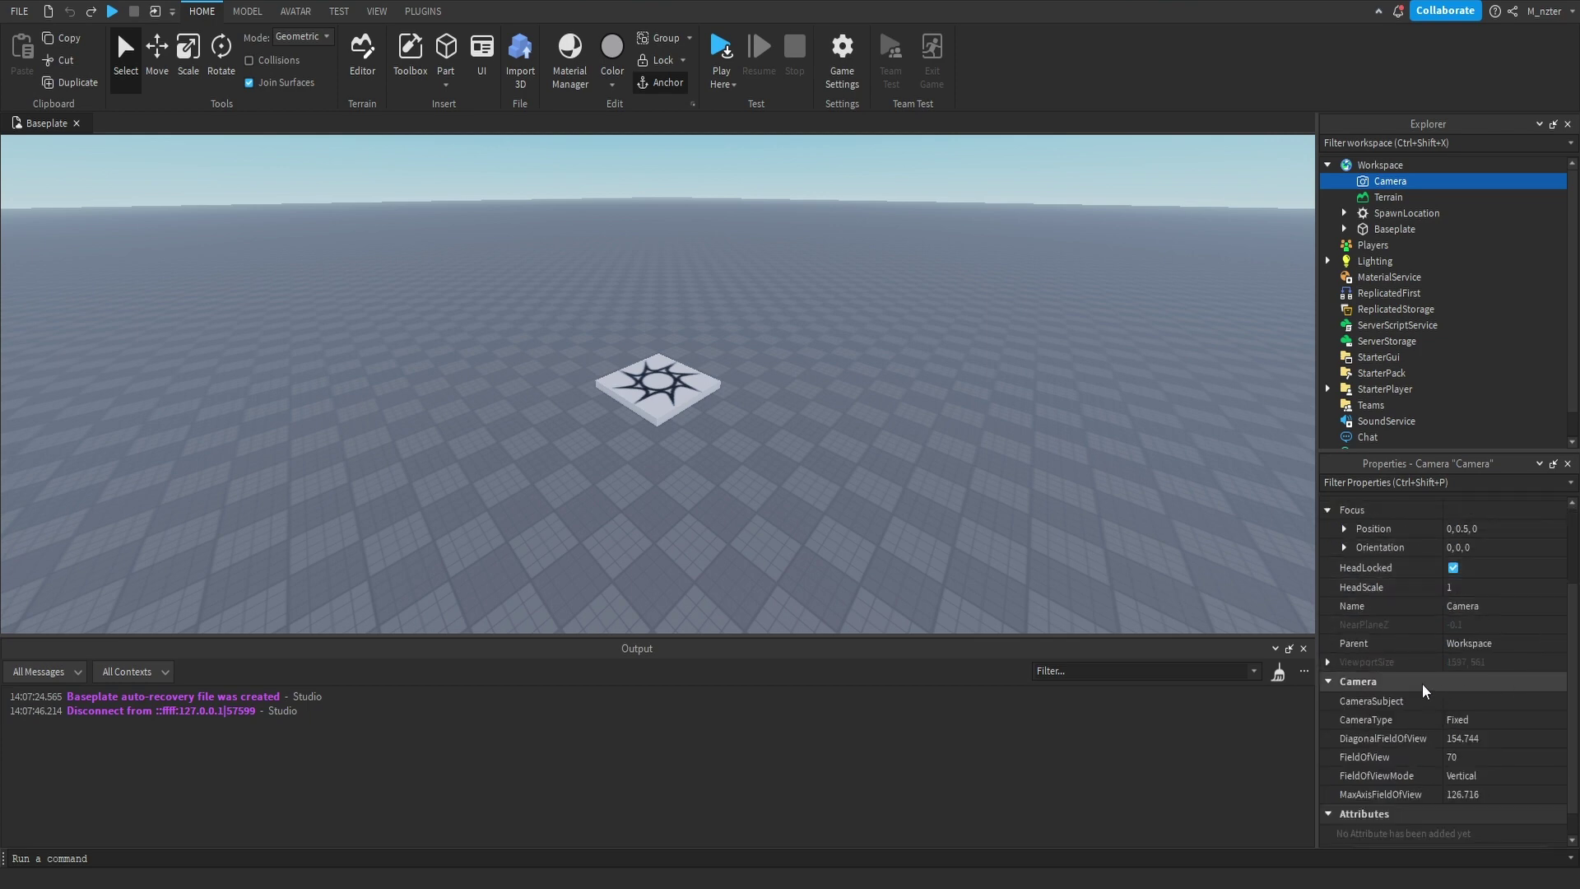
left_click(1458, 609)
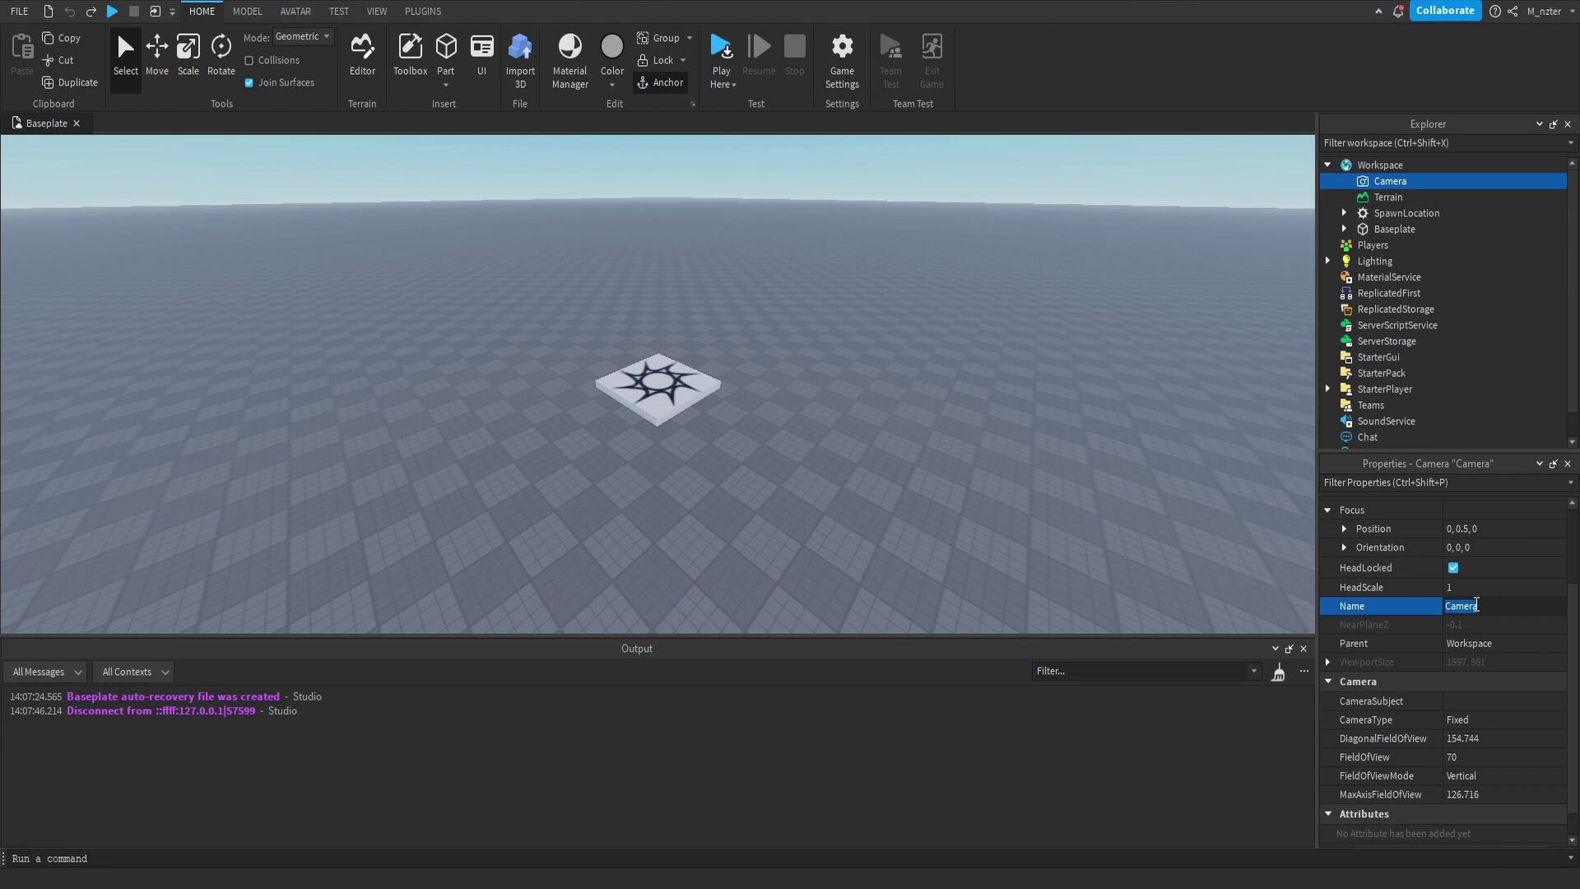
left_click(1476, 605)
type("a")
key("Return")
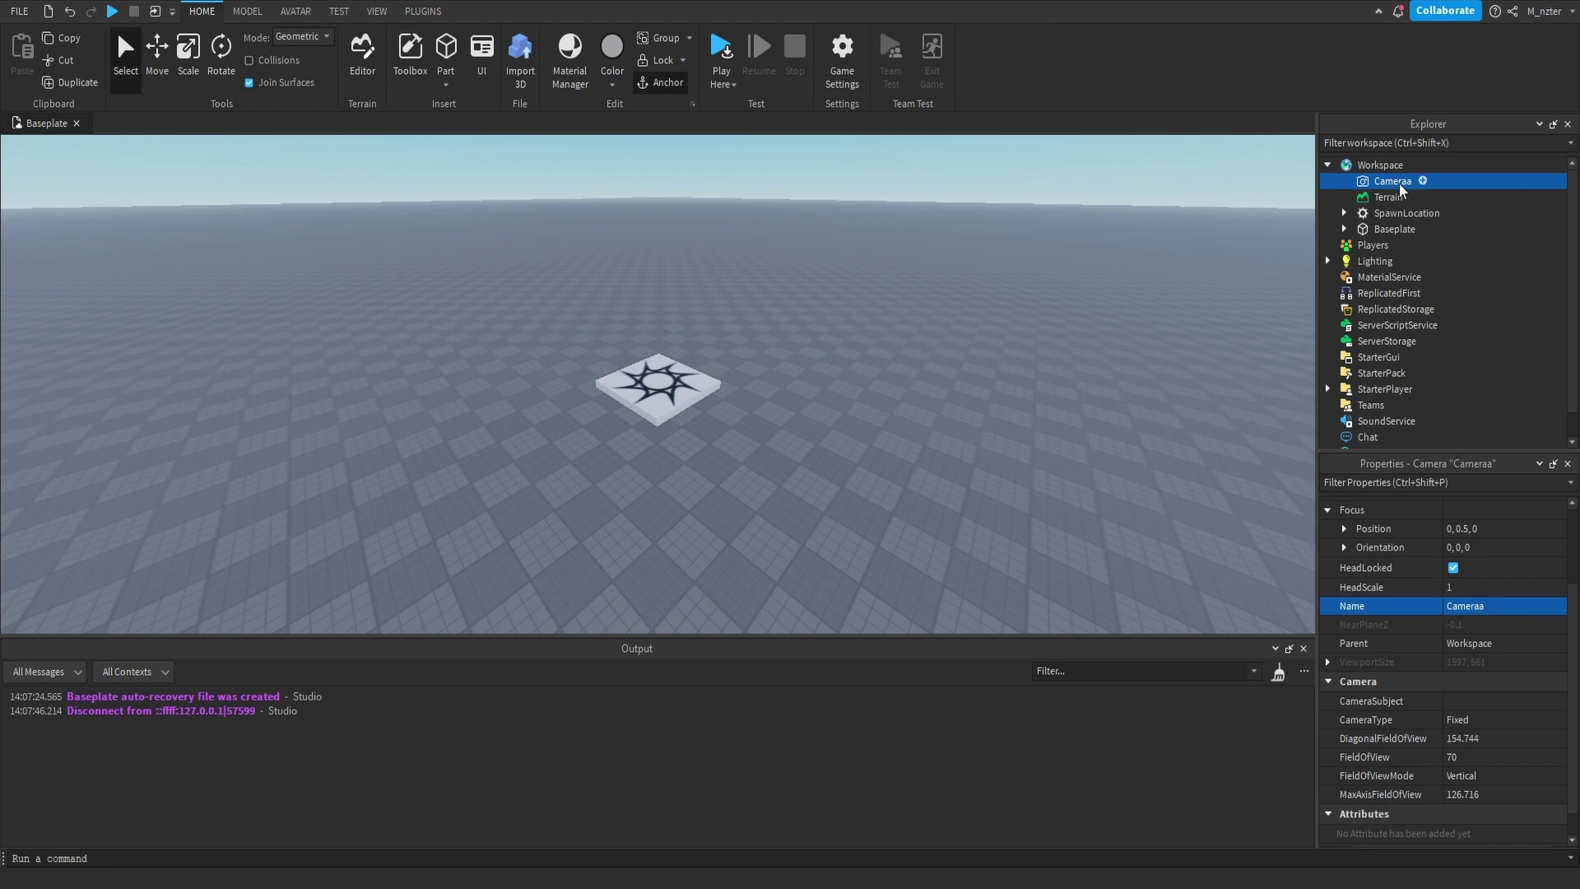
Set the camera object's Name property back to "Camera".
left_click(1506, 607)
key("BackSpace")
key("Return")
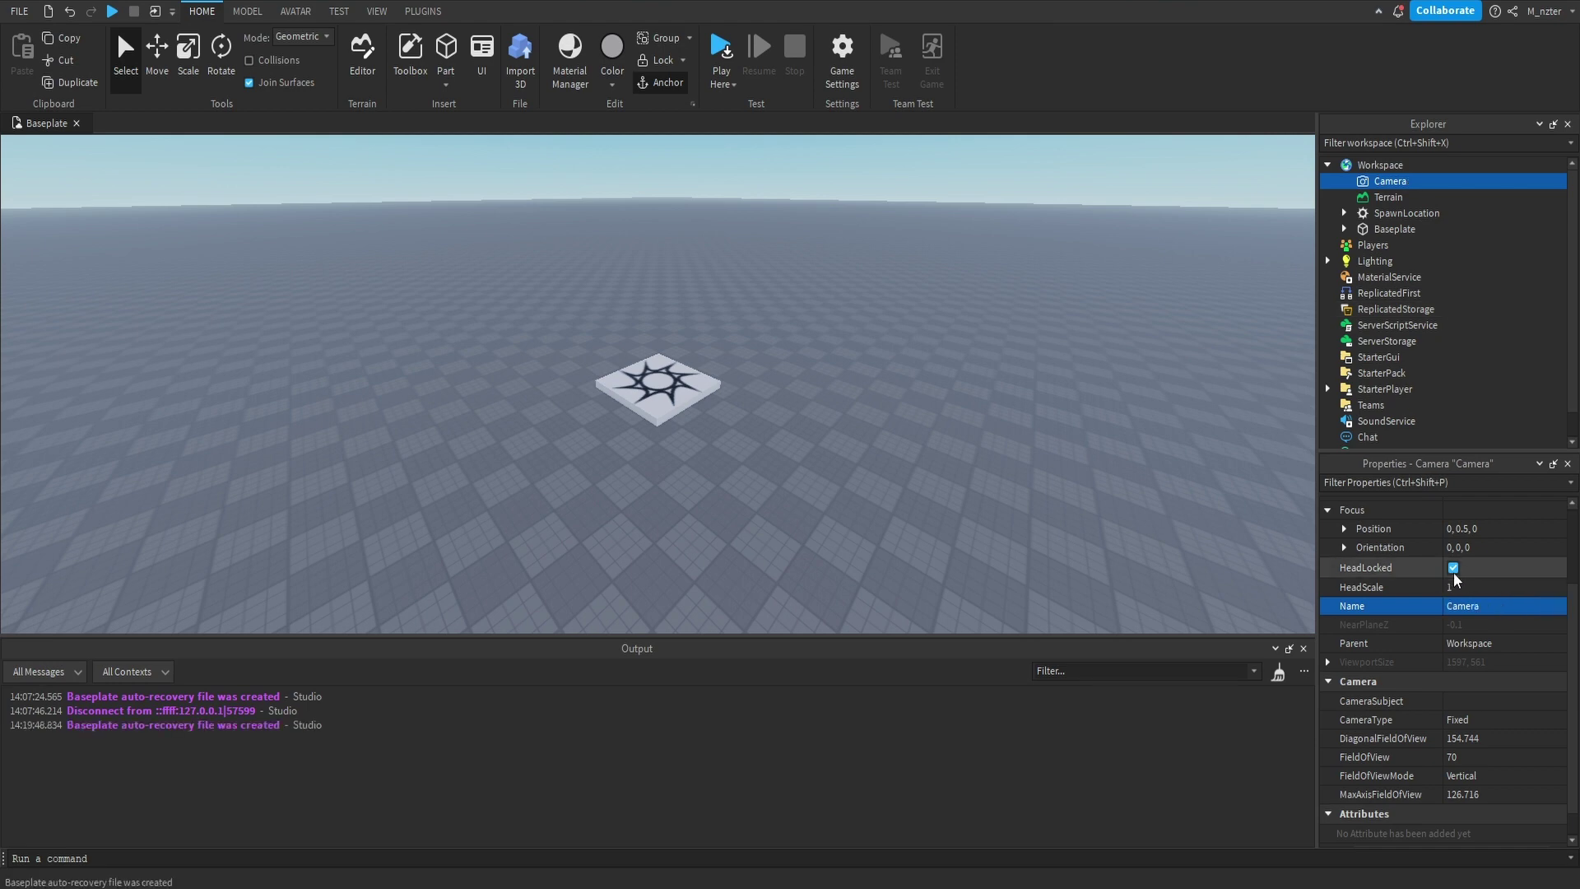
scroll(1403, 637, "up", 1)
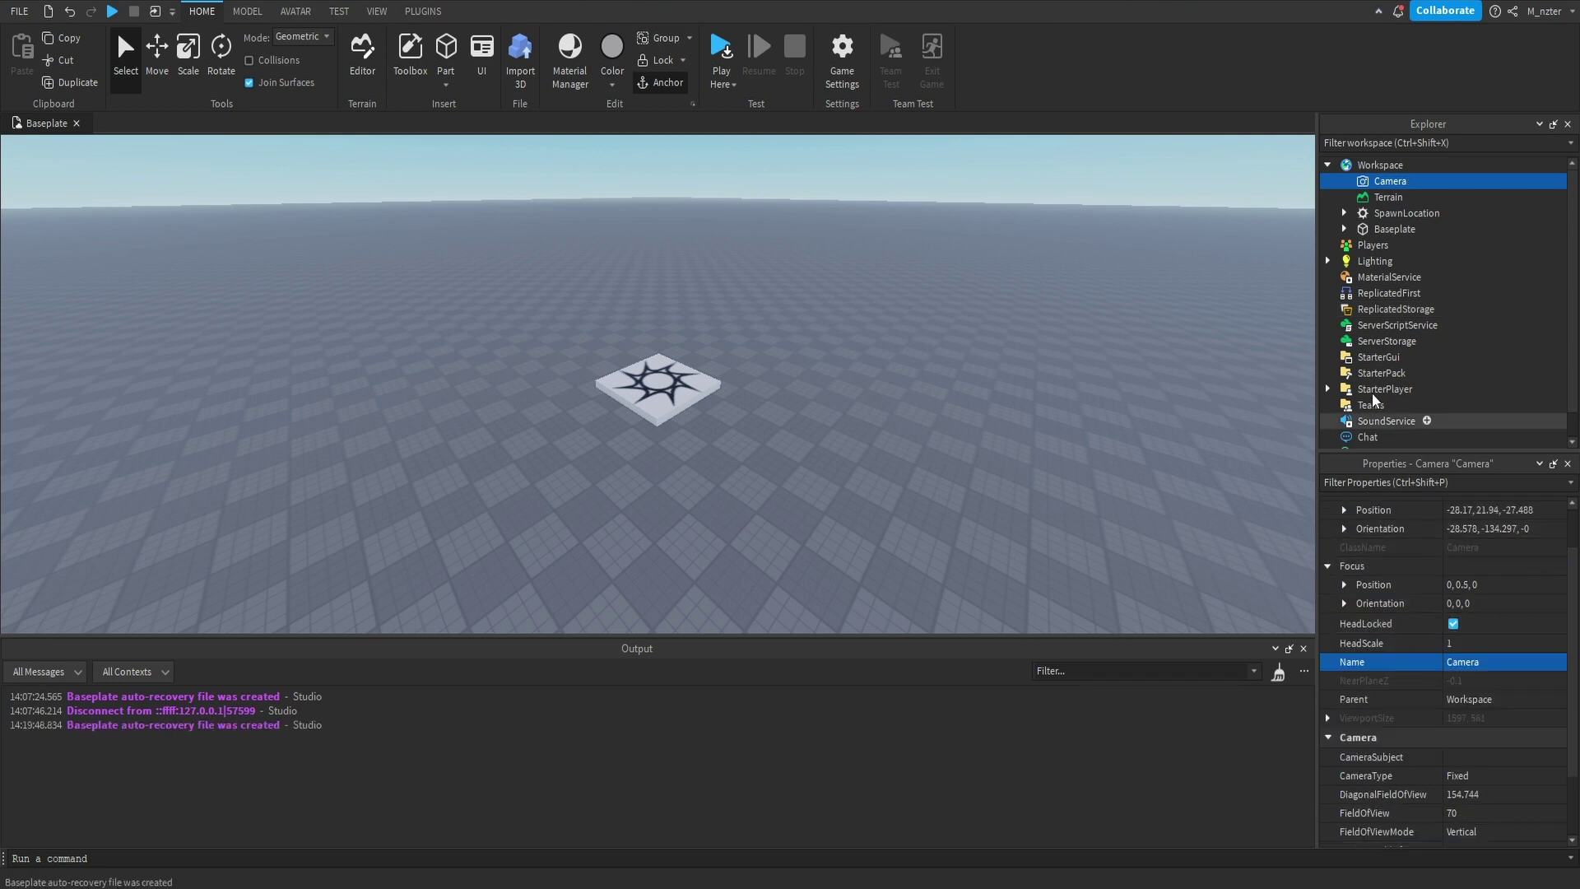
Look through Baseplate's properties, filter them by "Na", and view SpawnLocation's properties with the same filter.
left_click(1393, 229)
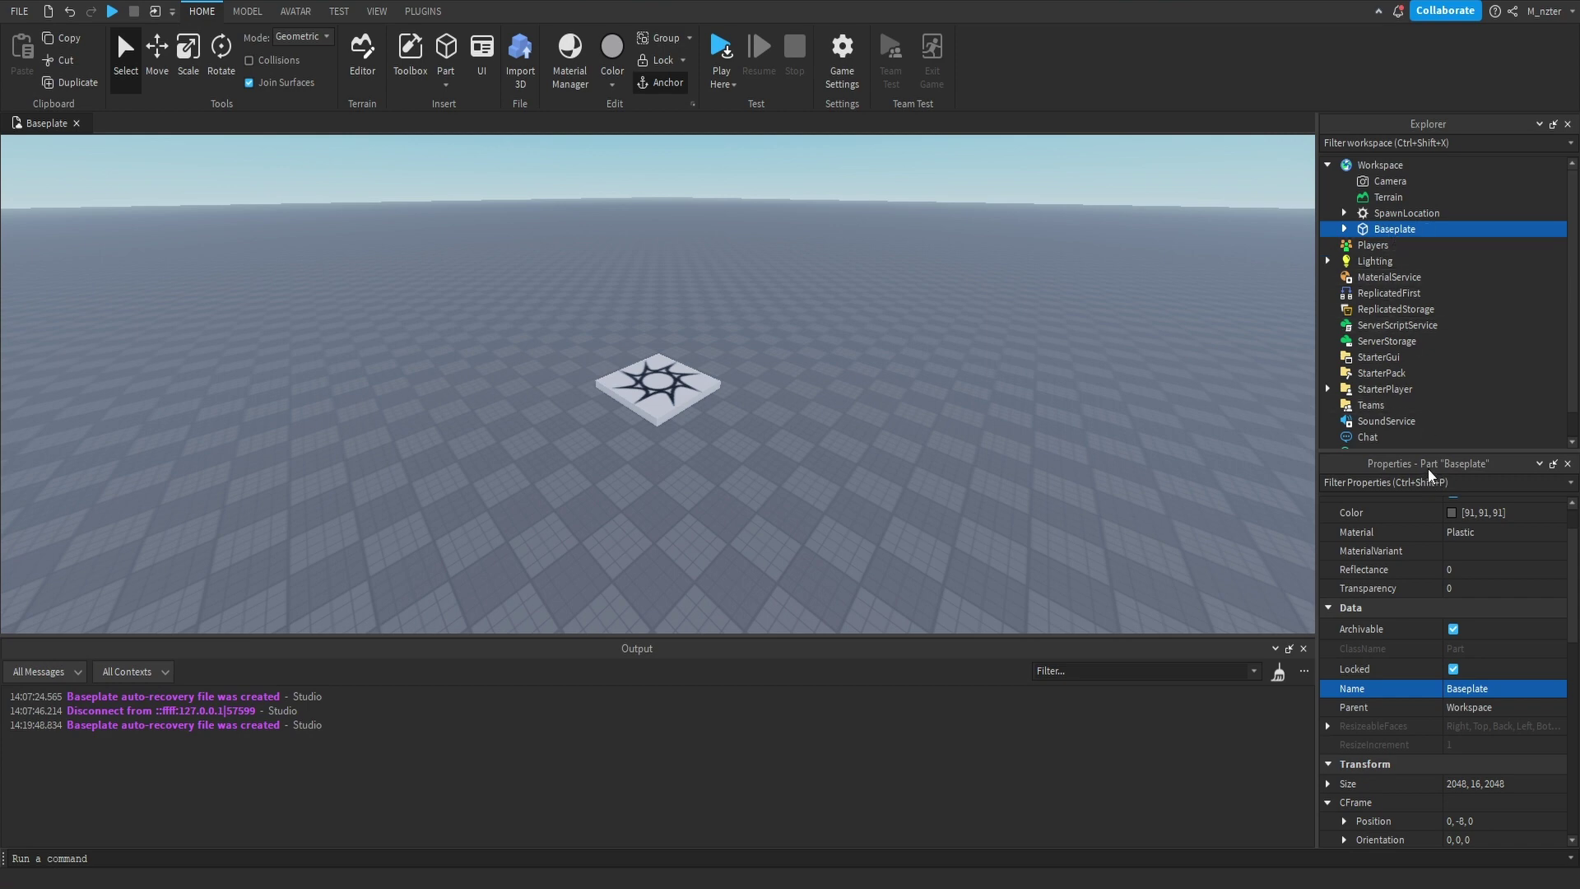
scroll(1408, 613, "down", 4)
scroll(1410, 616, "down", 3)
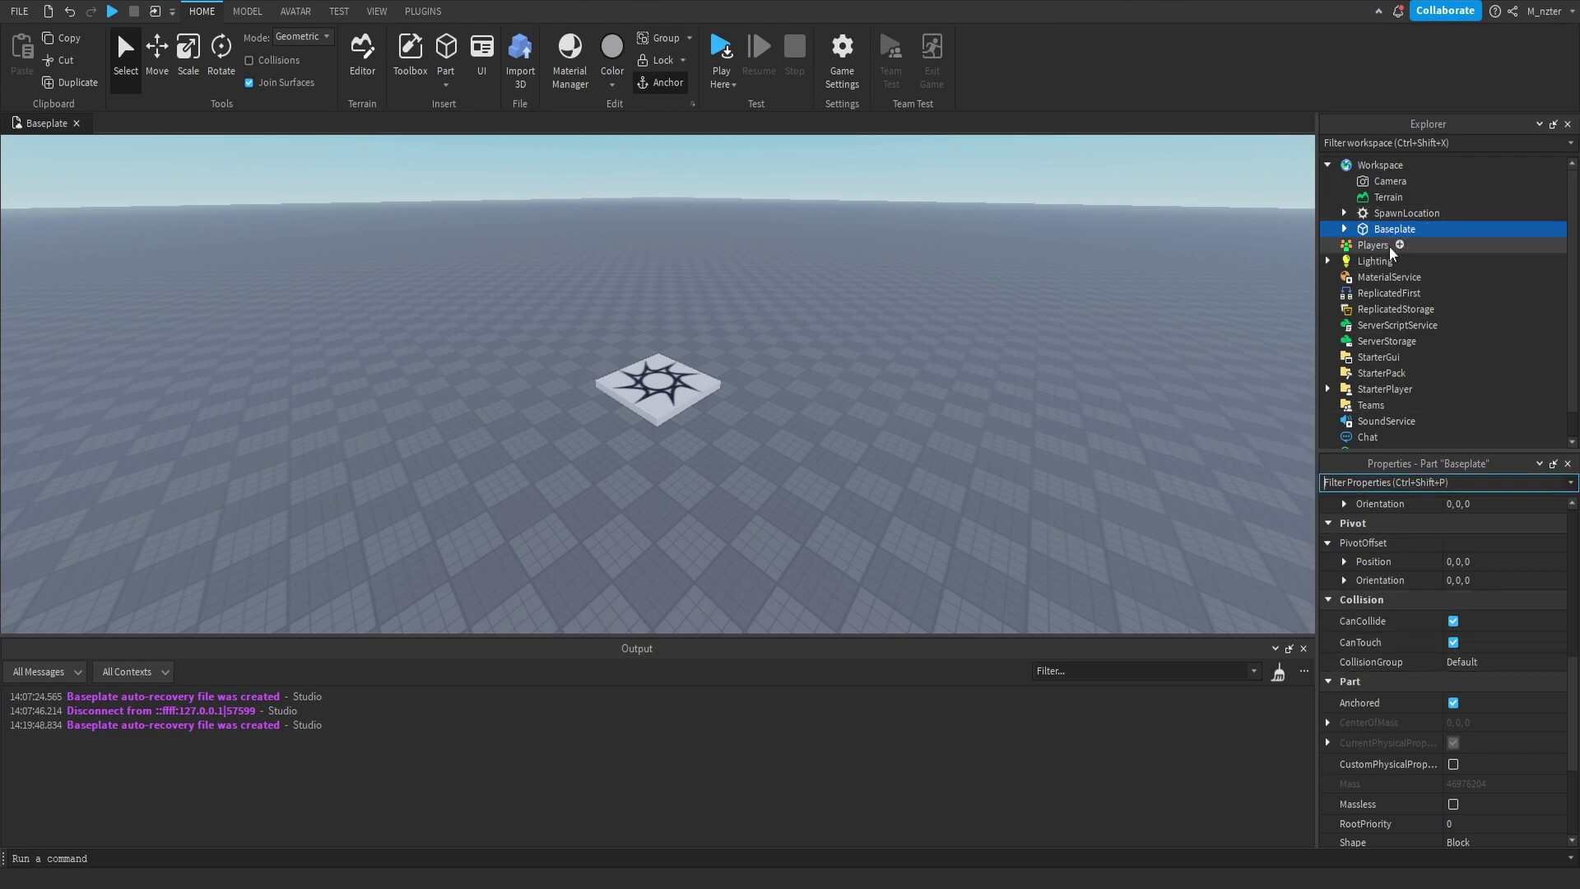
type("Na")
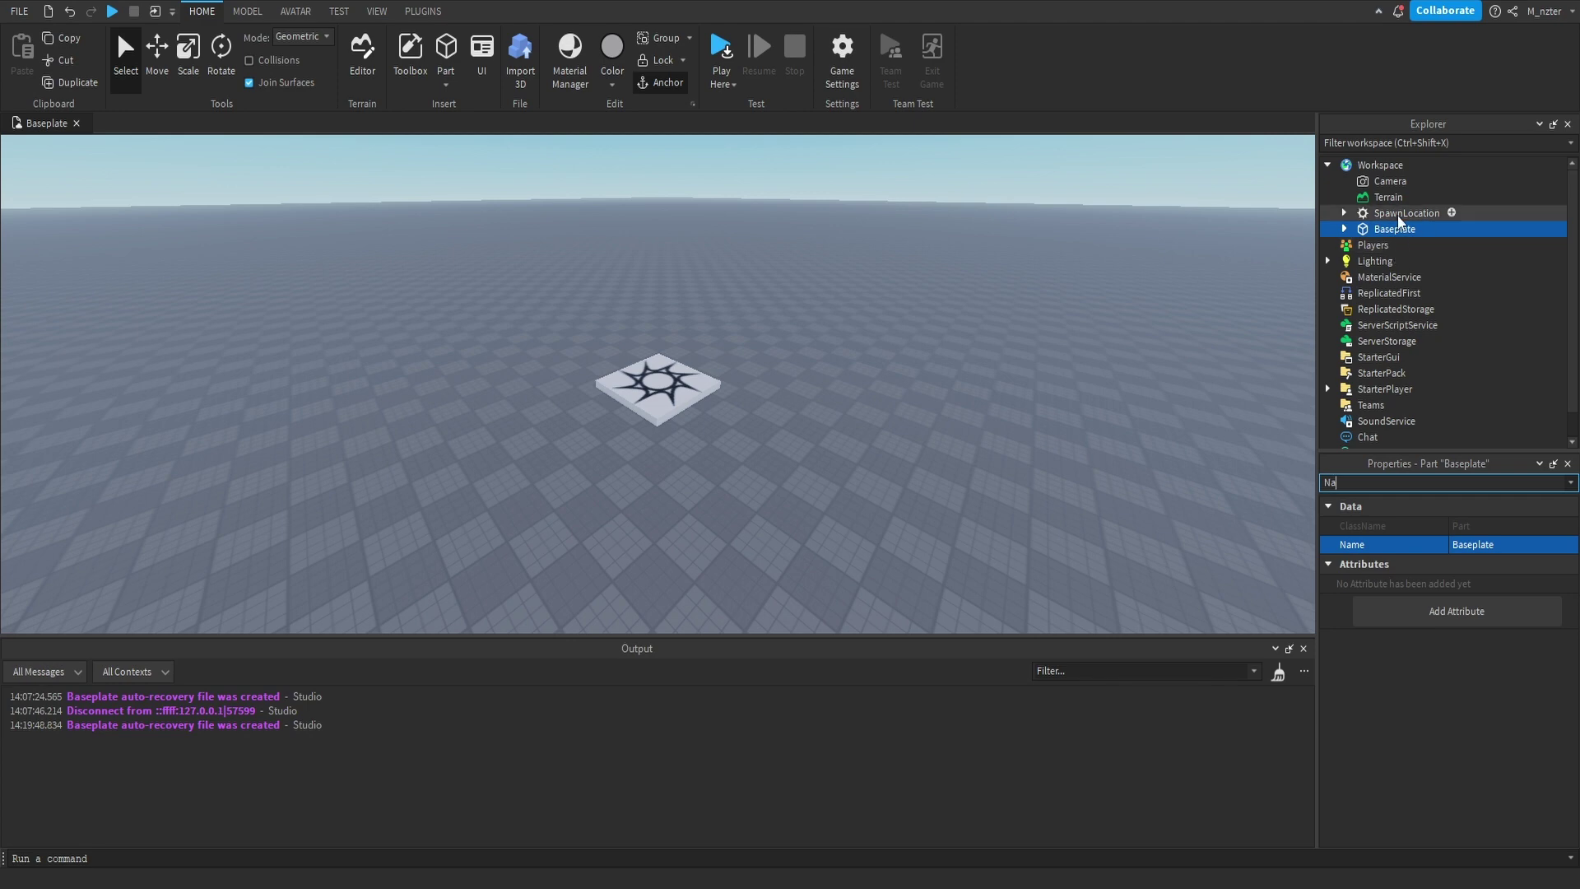
left_click(1401, 214)
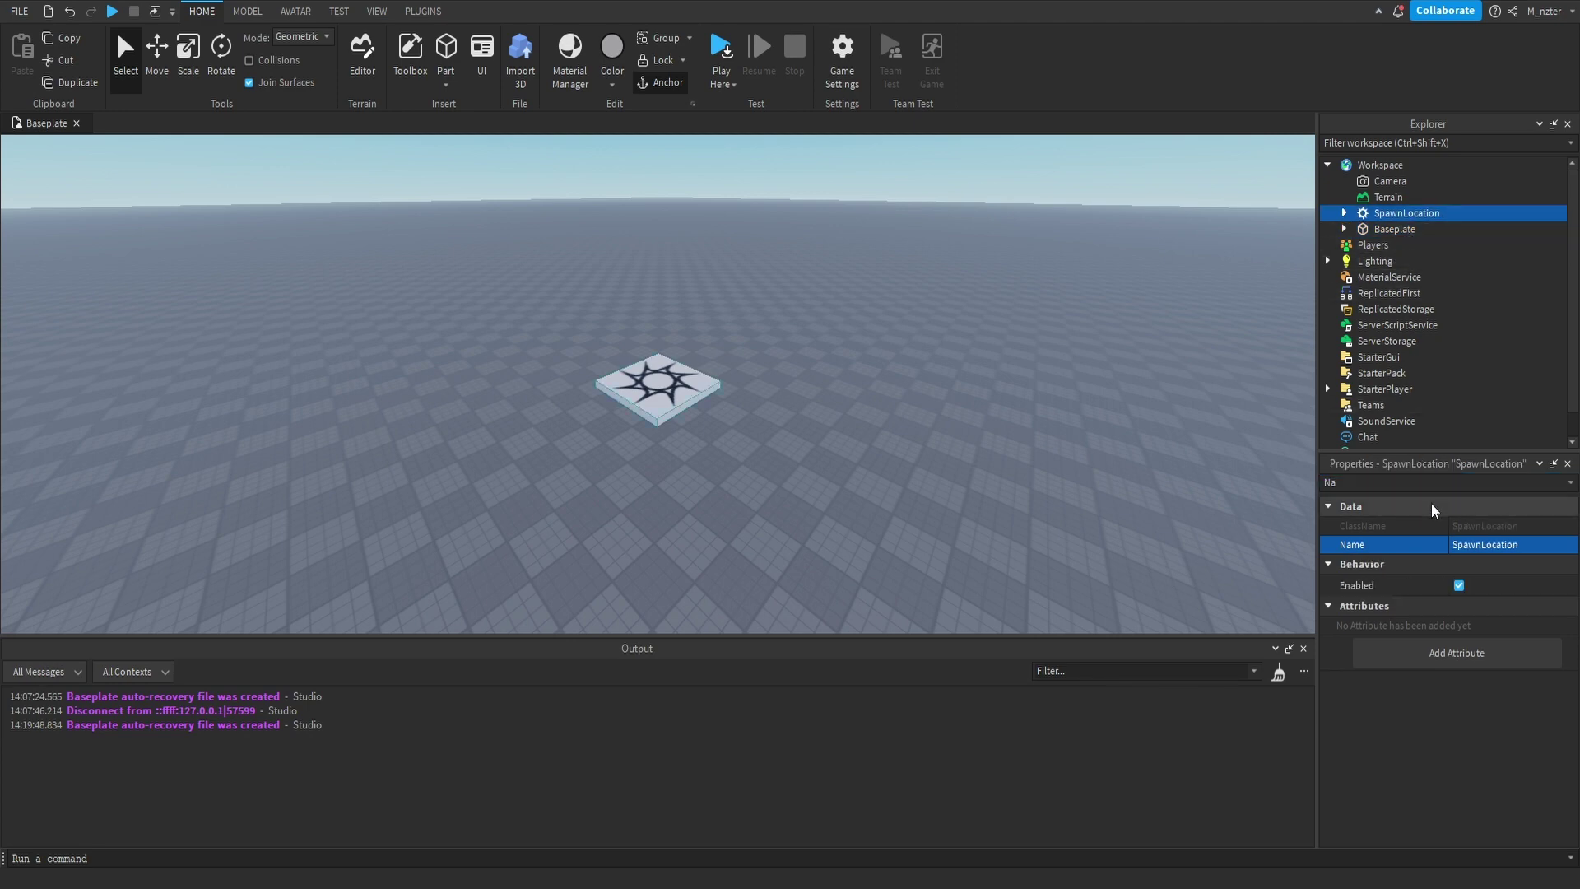
Replace the property filter text with "Br" for the selected SpawnLocation.
left_click(1423, 480)
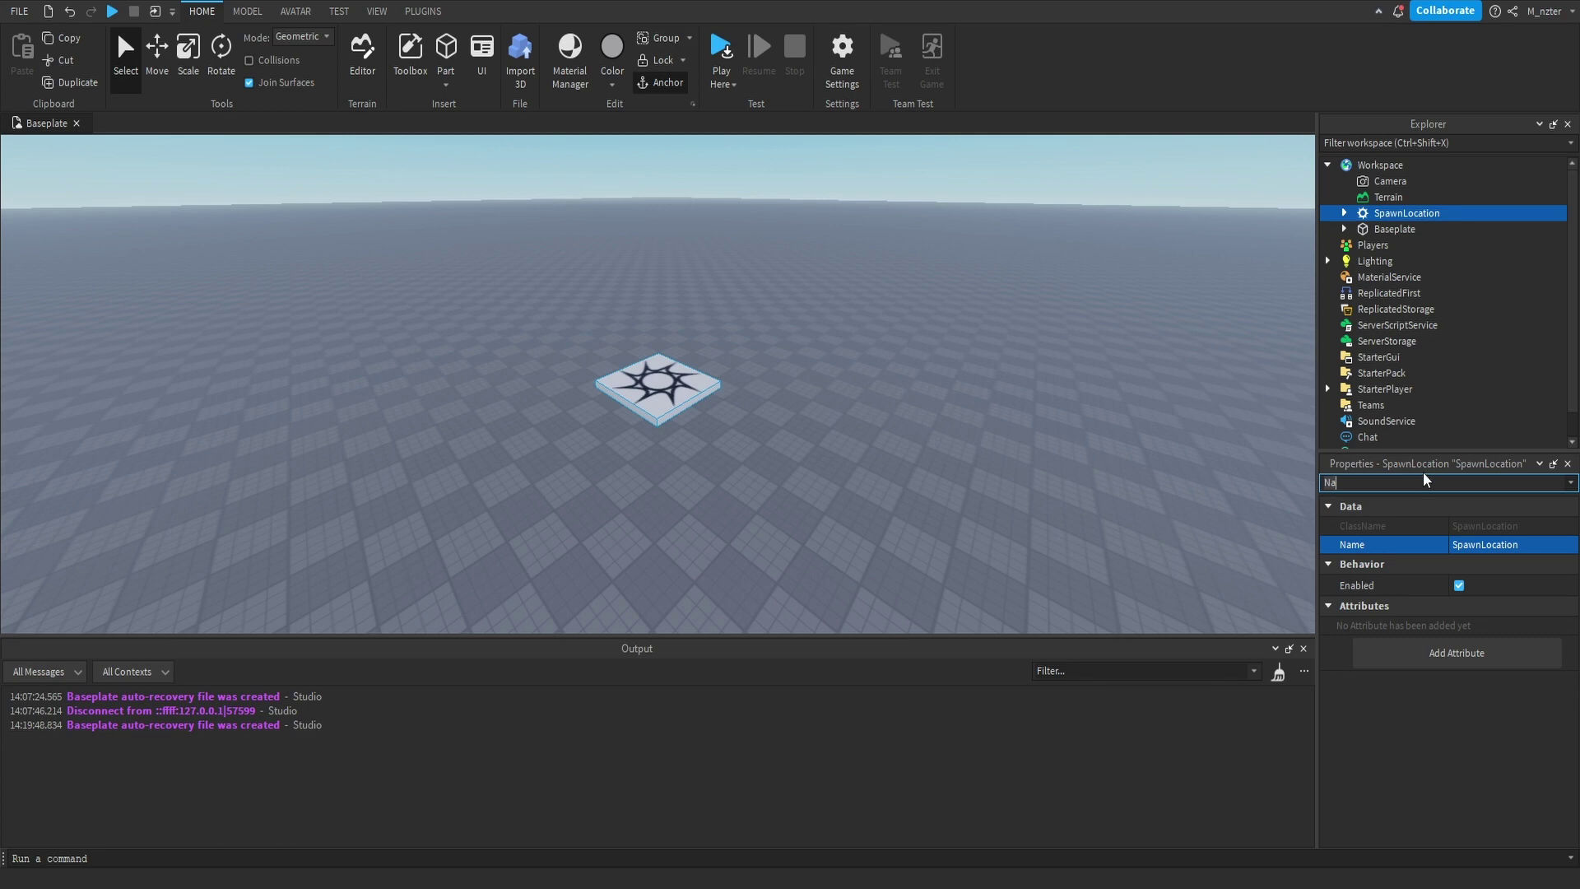
key("BackSpace")
key("BackSpace")
type("Br")
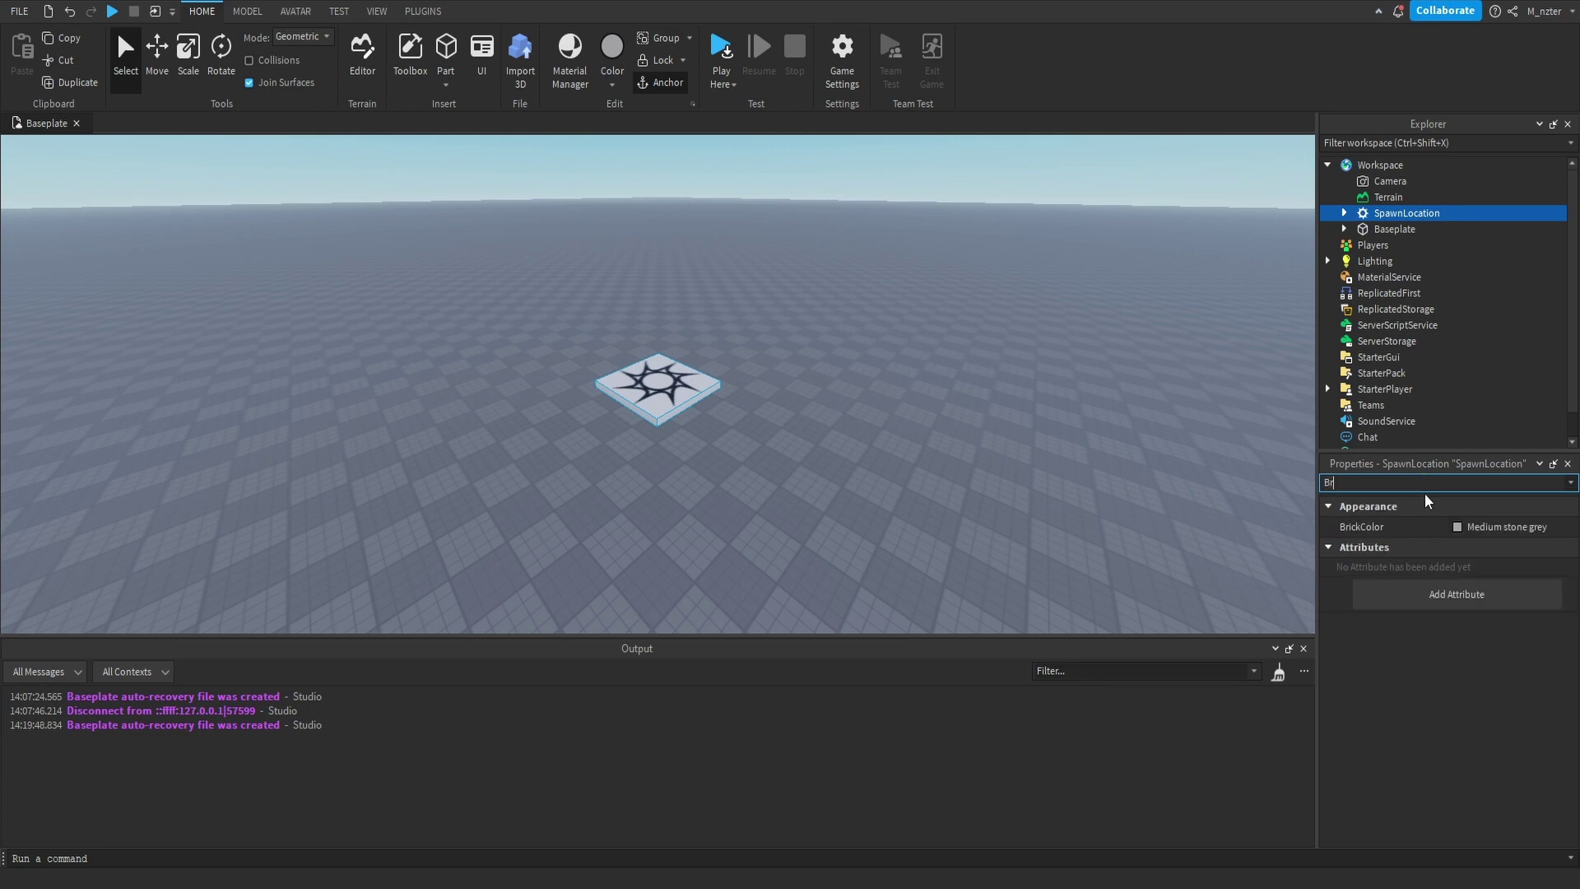
With the "Br" property filter, view the properties of Baseplate, Baseplate and SpawnLocation together, Terrain, and Camera.
left_click(1394, 230)
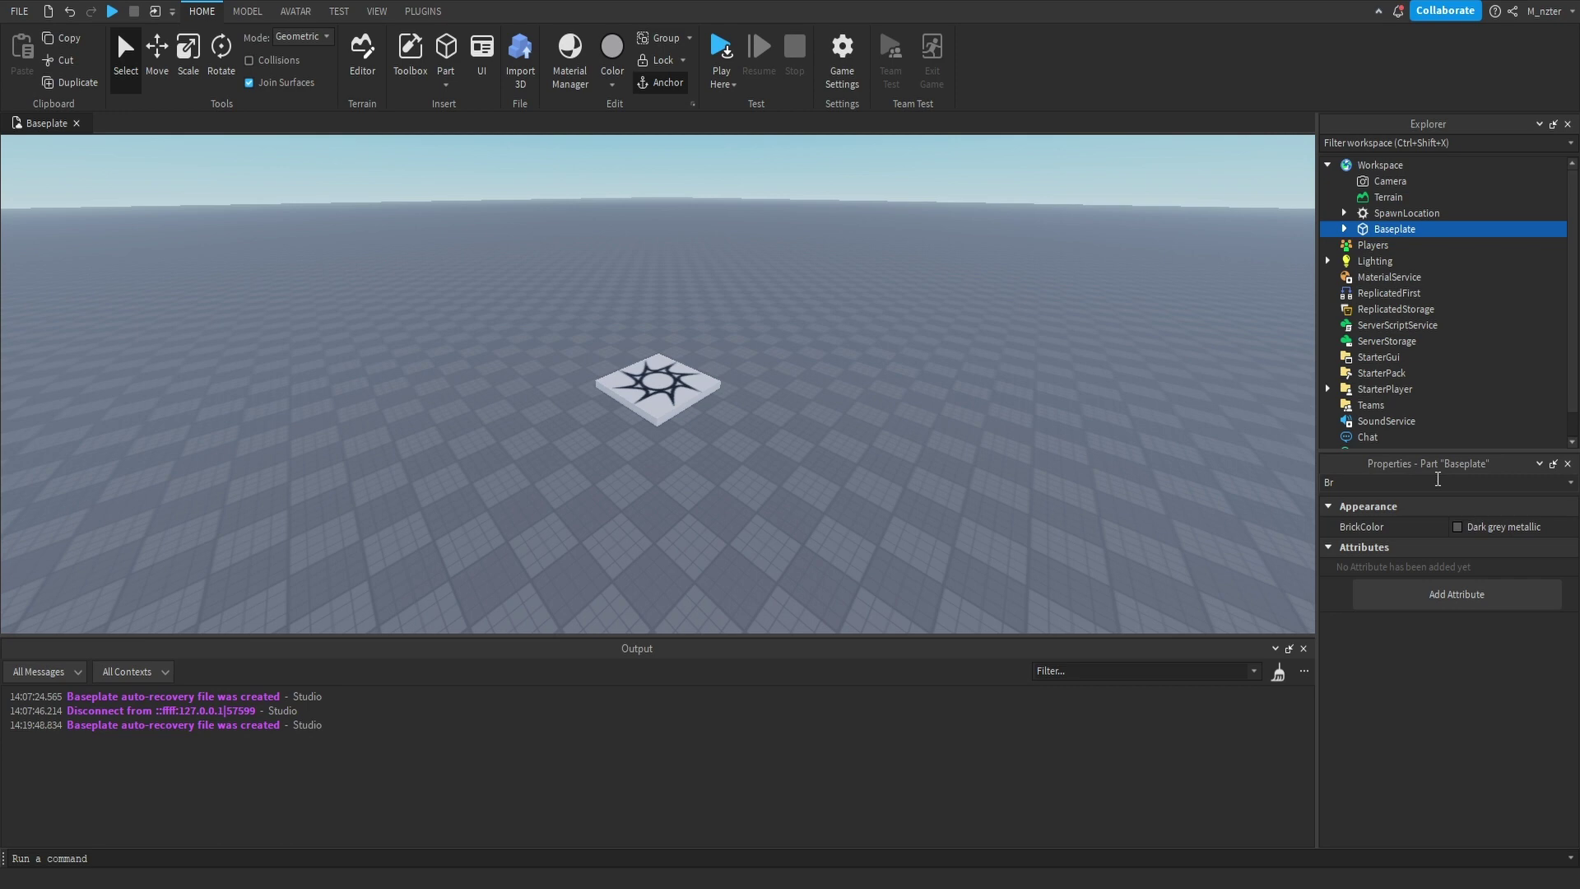
key("shift+Up")
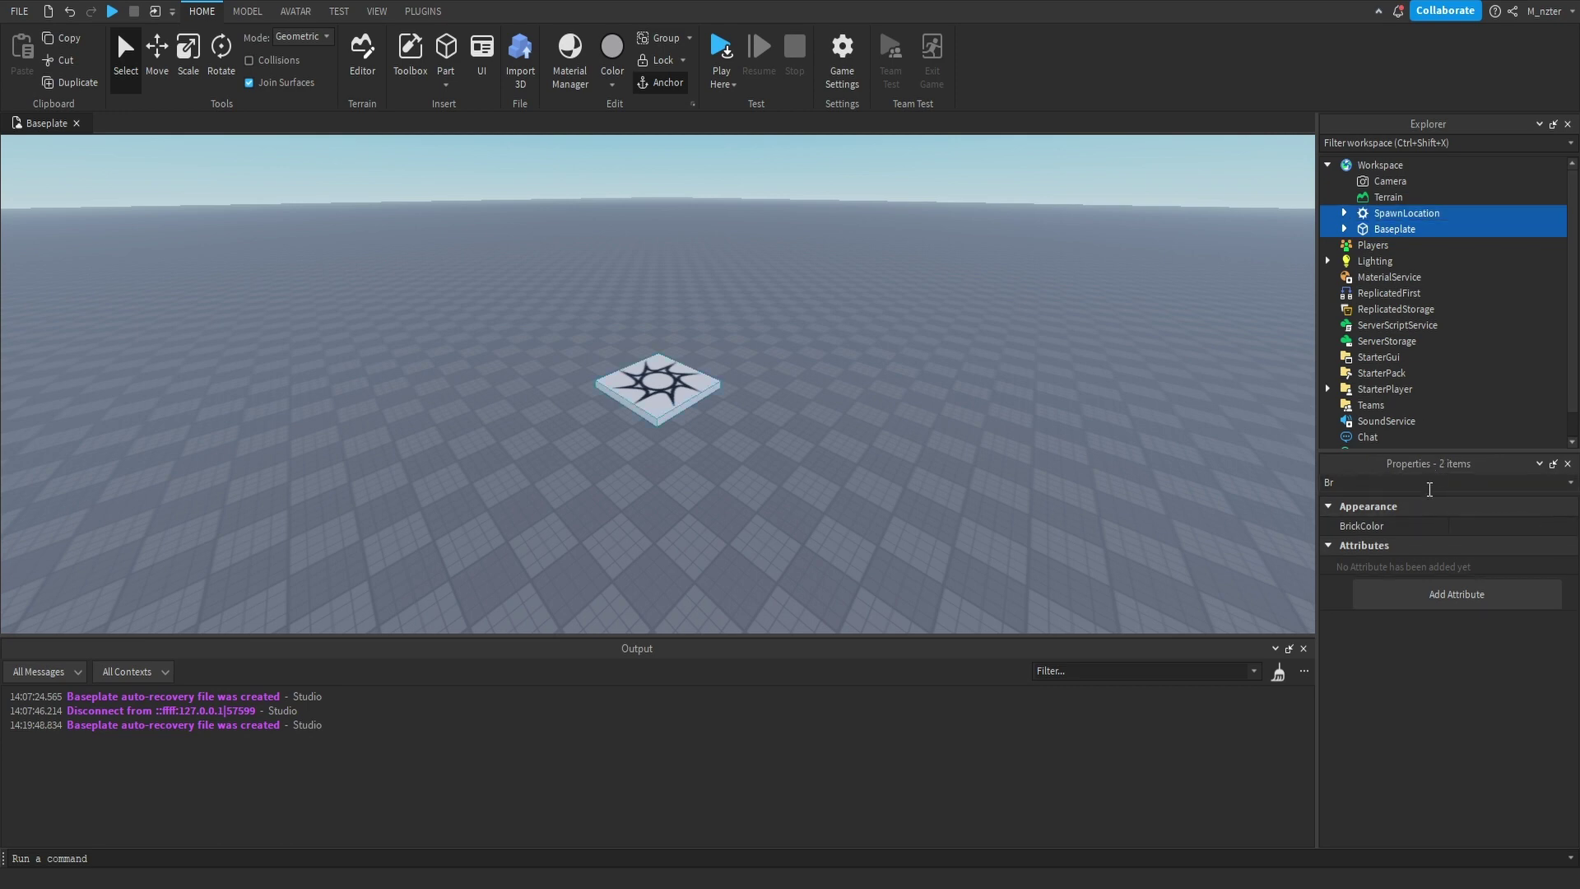
left_click(1386, 199)
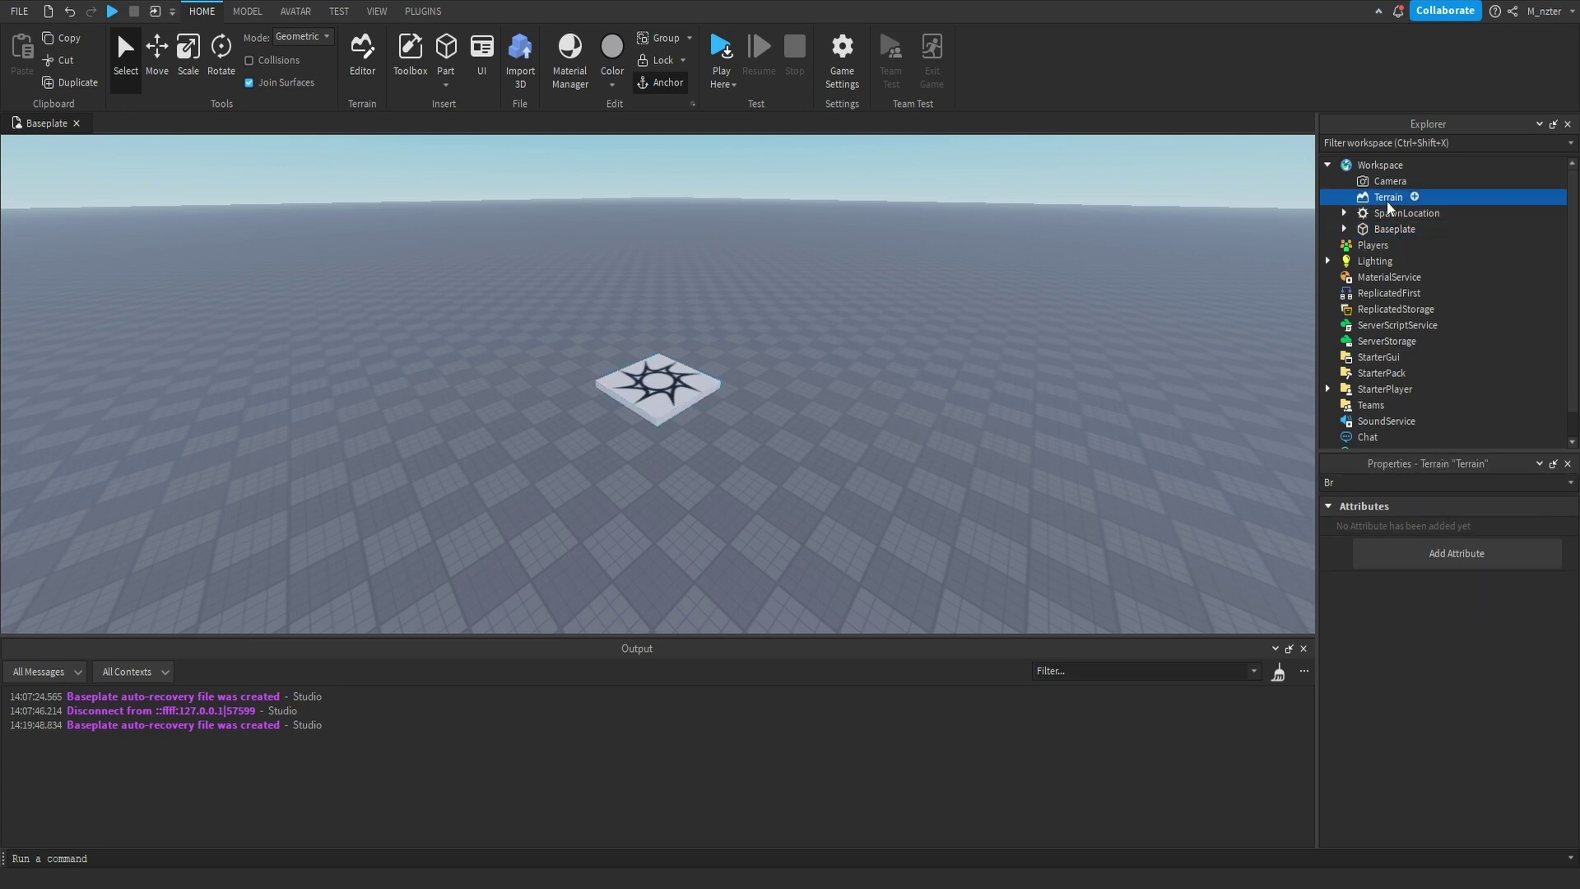
left_click(1389, 181)
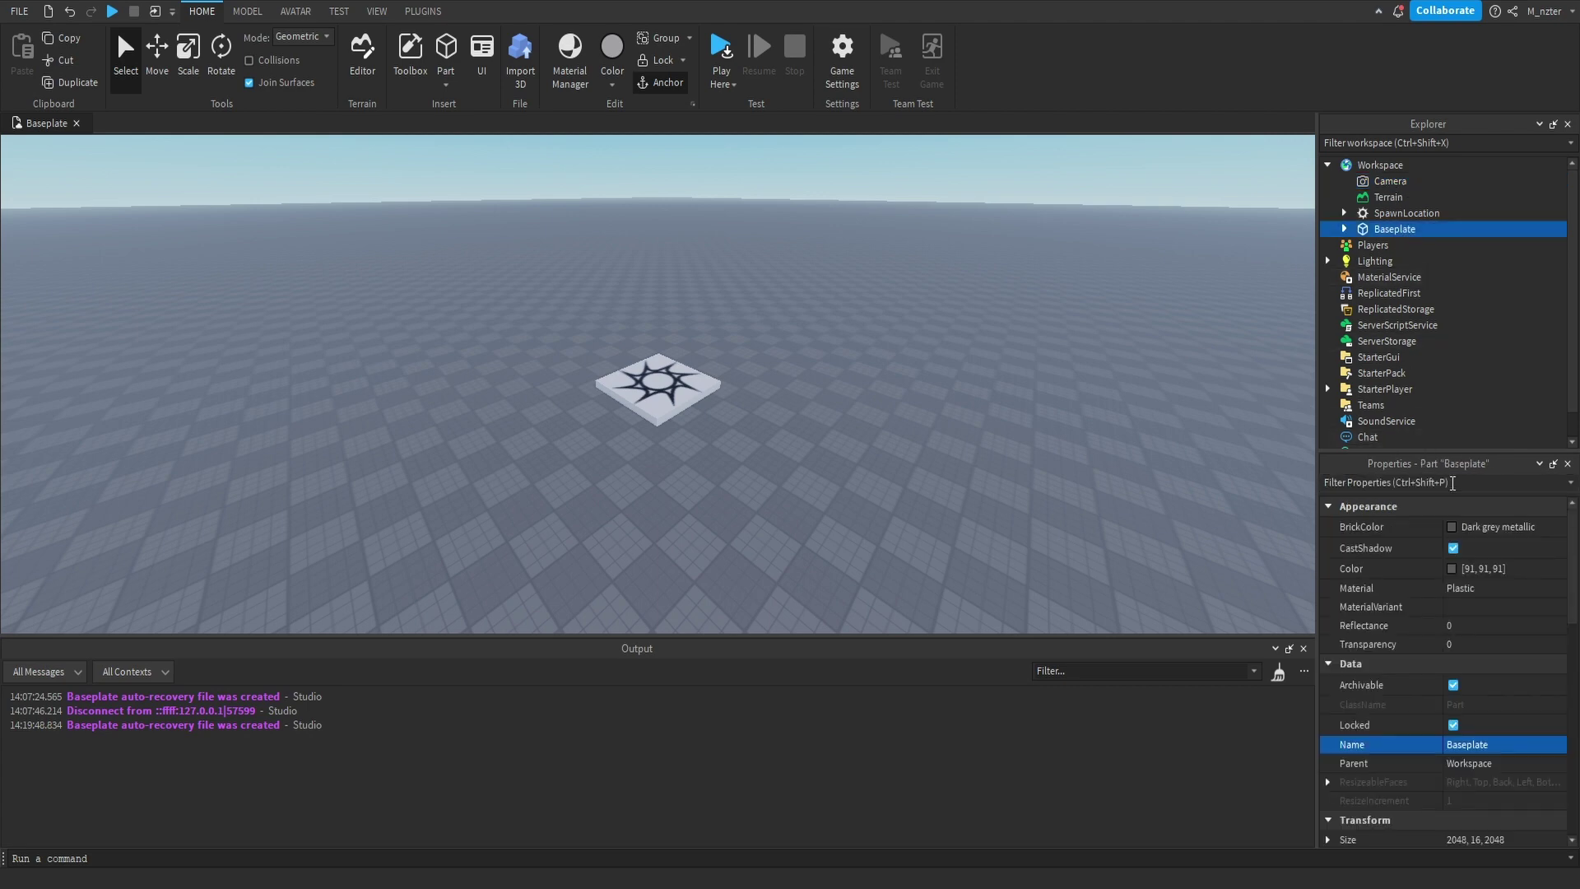
With the property filter empty, set Baseplate's BrickColor to New Yeller and deselect the part.
left_click(1452, 483)
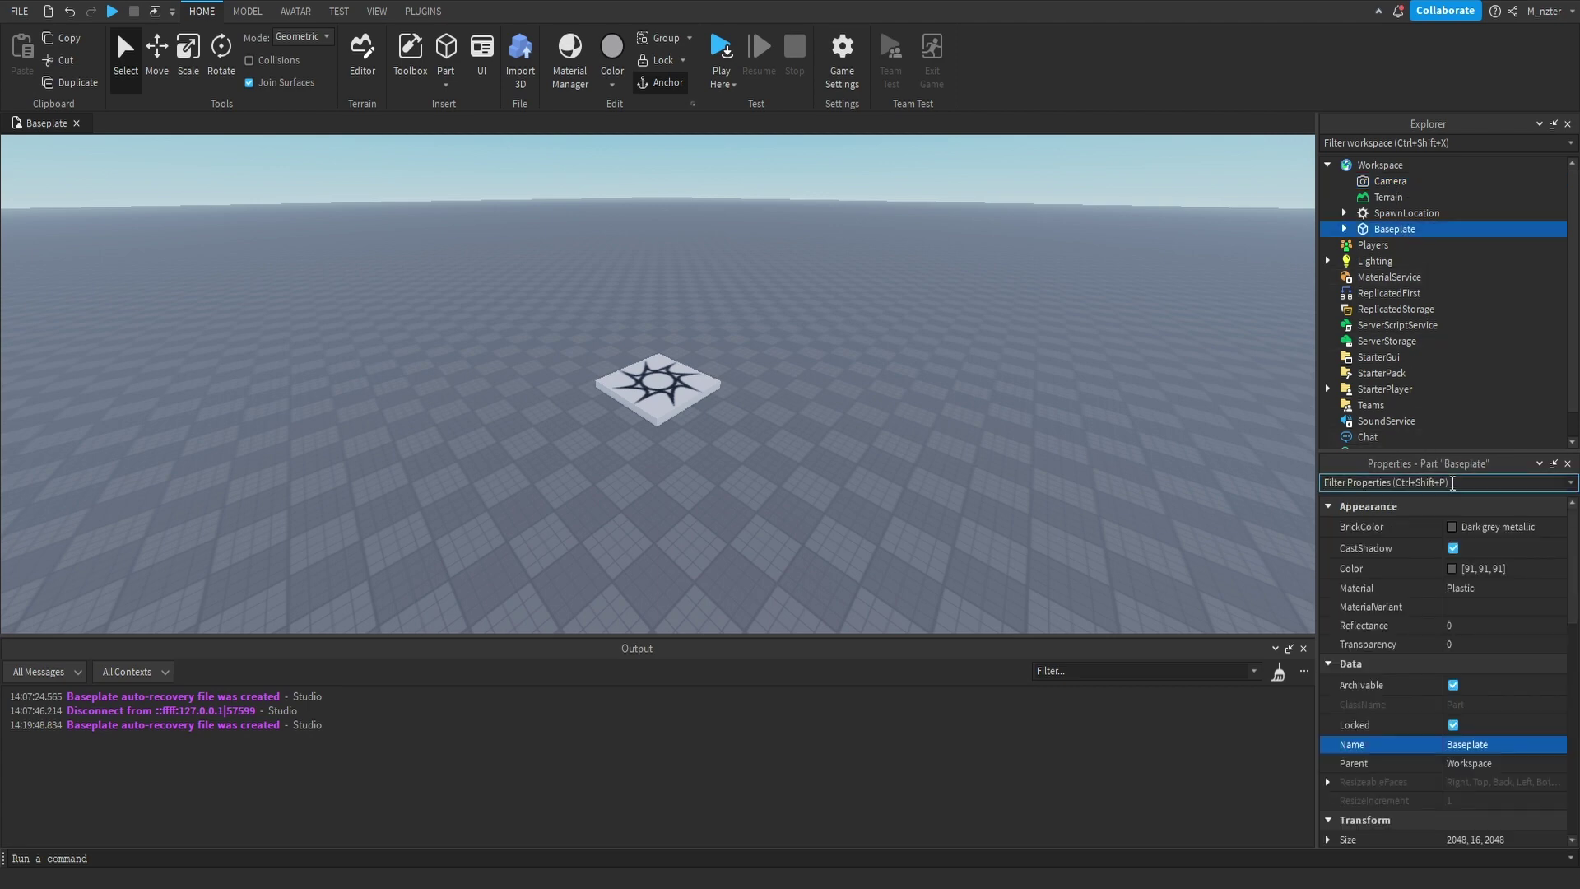
left_click(1452, 530)
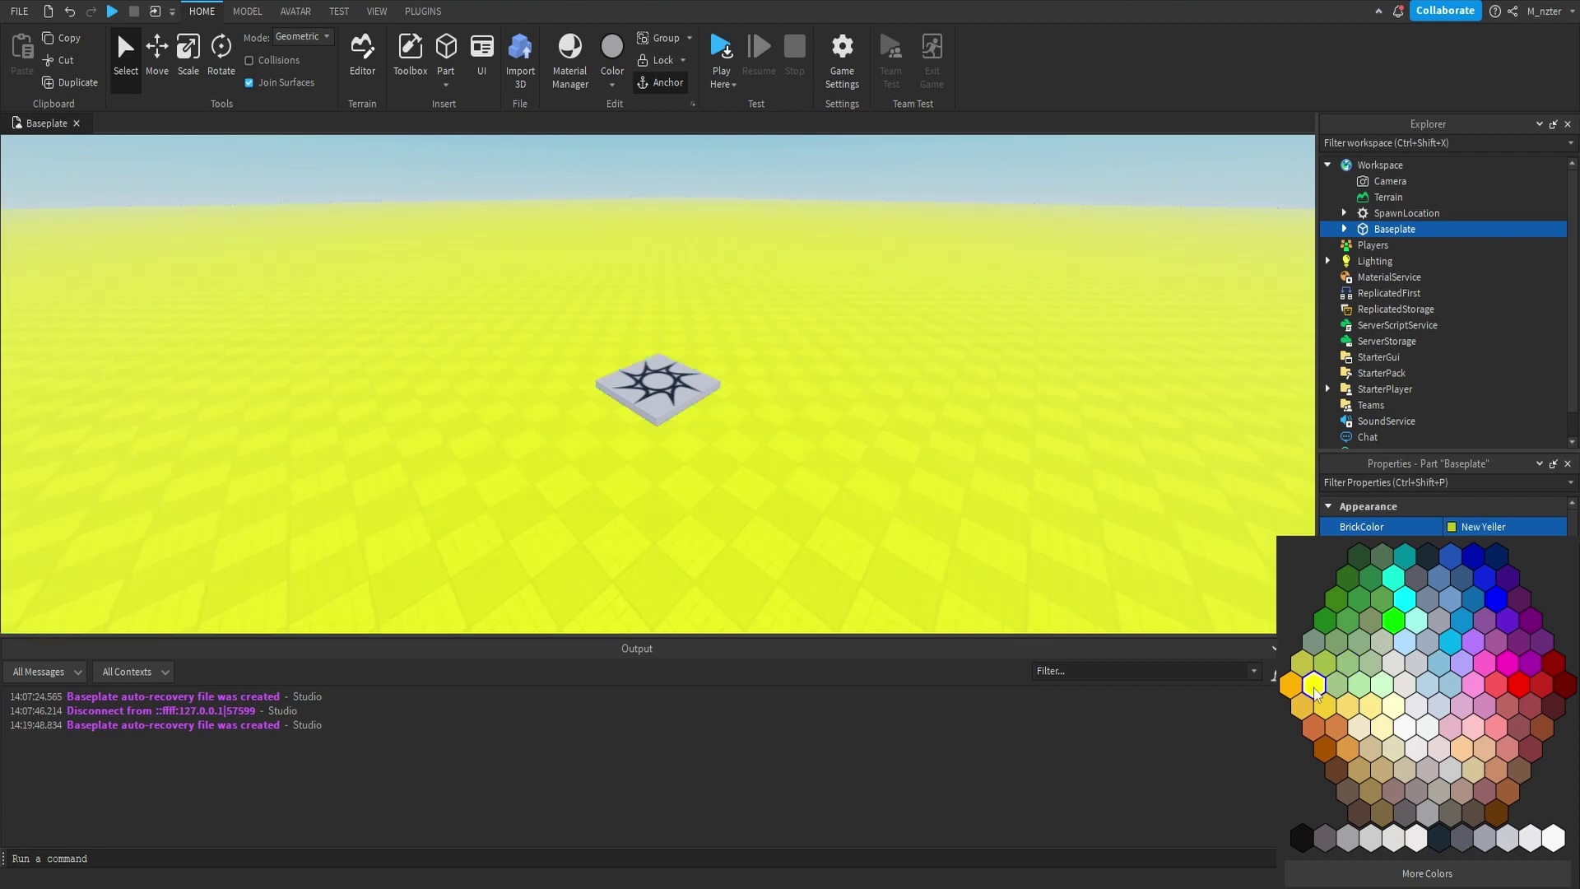
left_click(1314, 686)
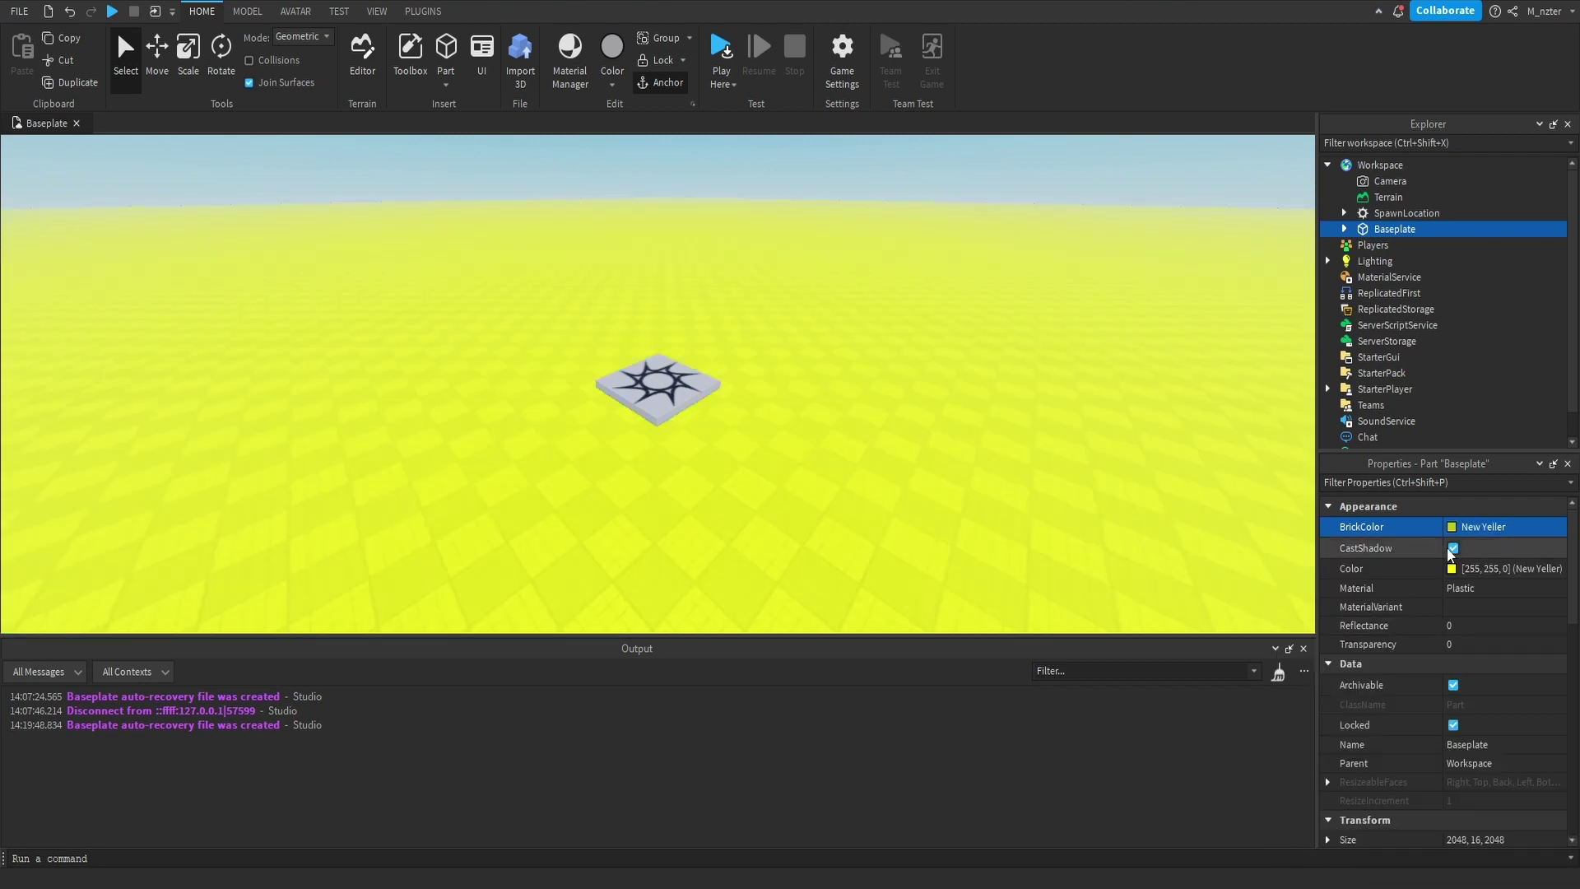
left_click(1188, 487)
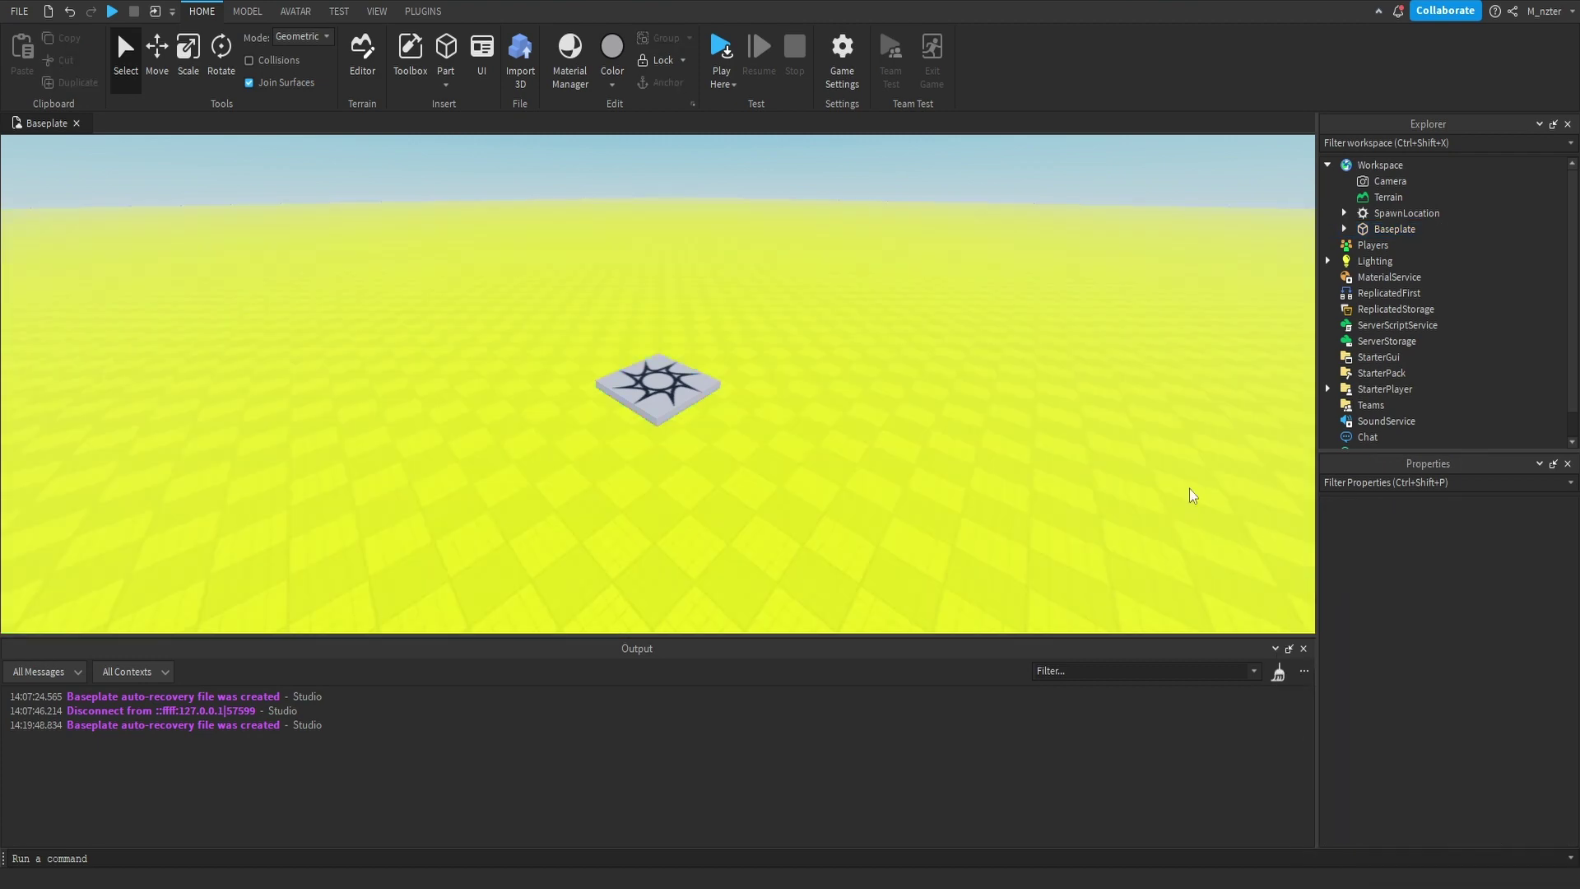
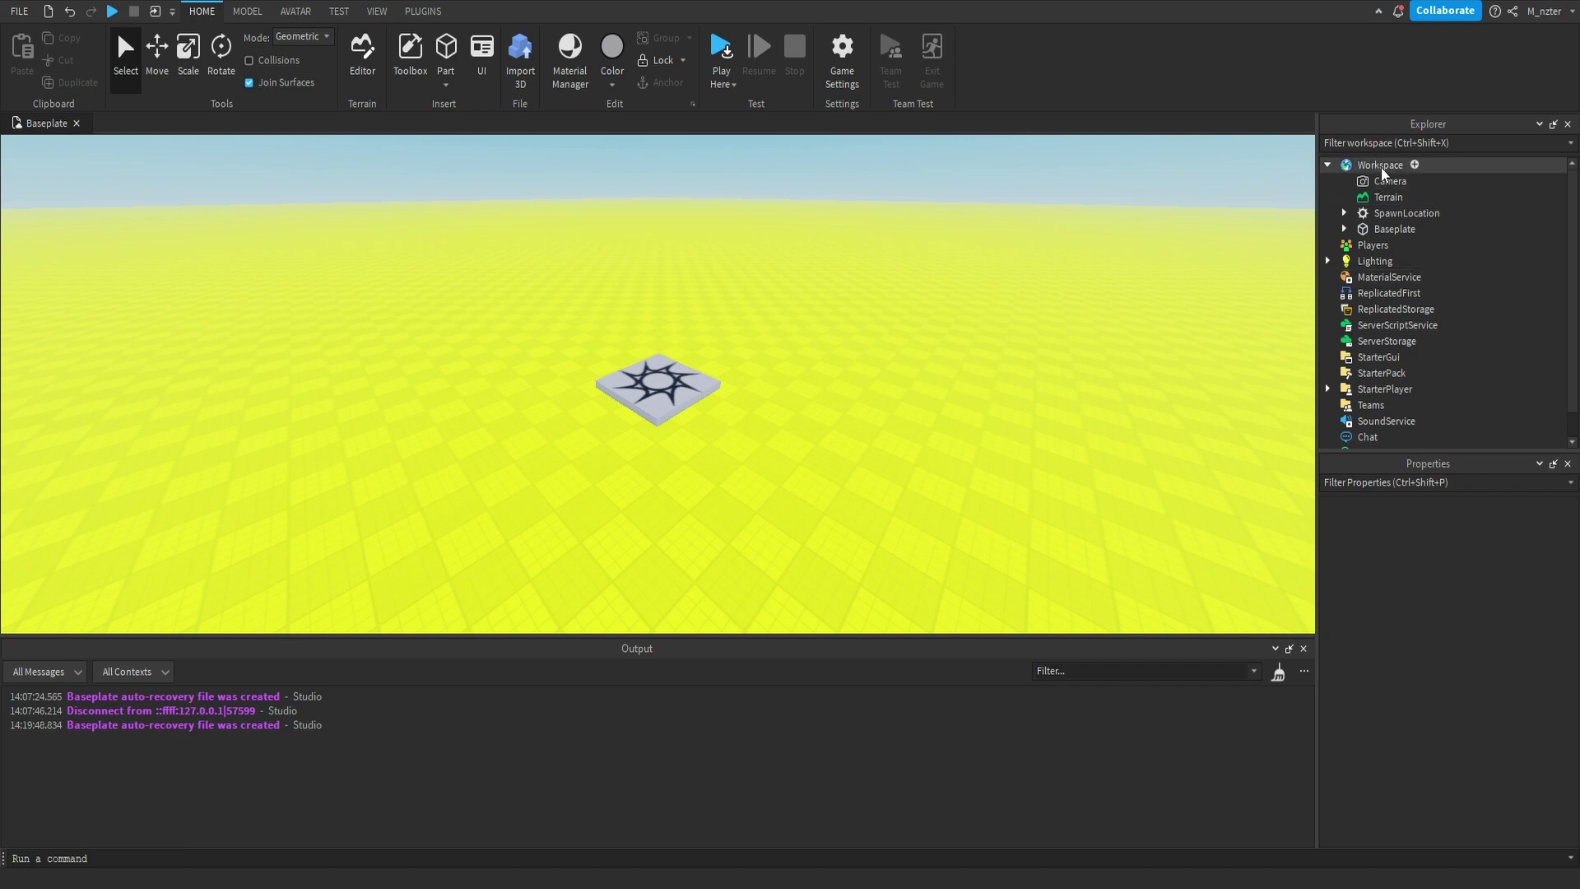
Set Baseplate's Color to pure red (255, 0, 0) using the colour picker.
left_click(1387, 229)
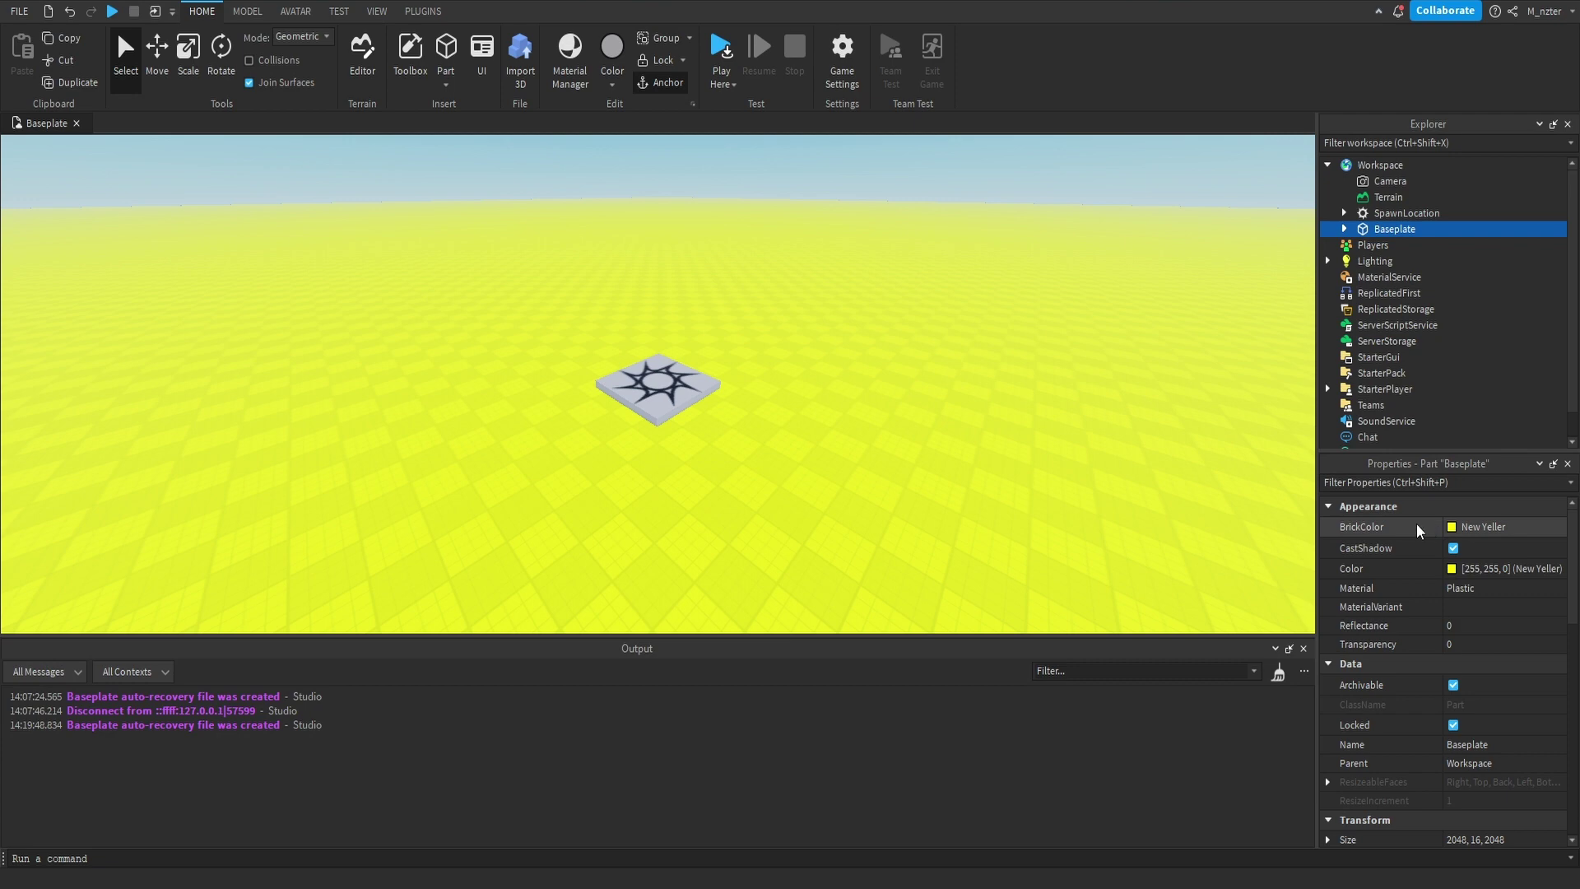
left_click(1450, 569)
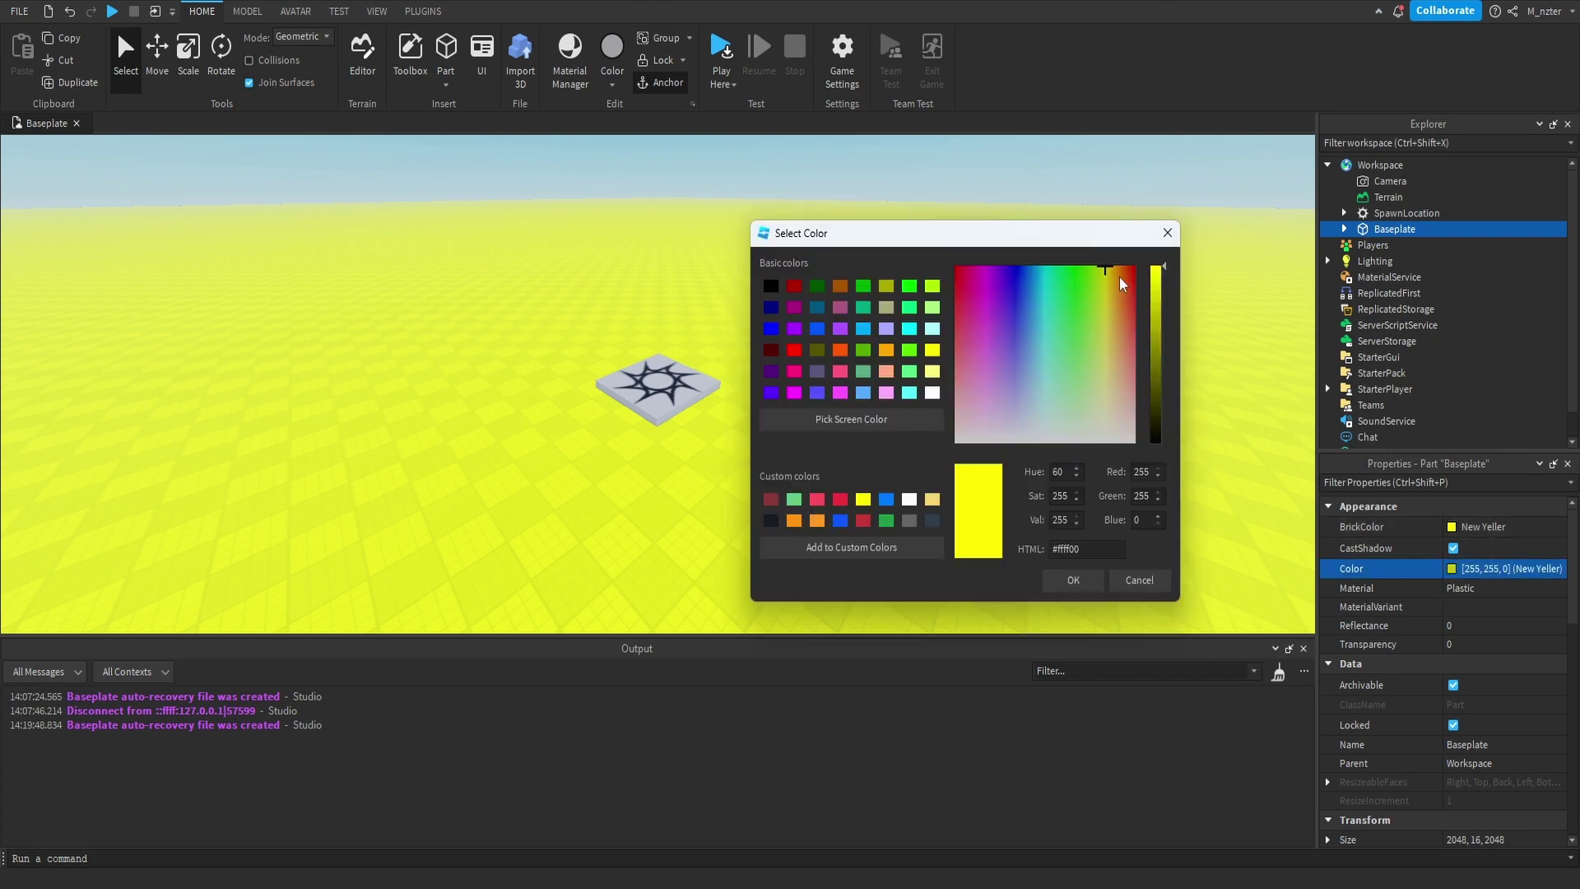
left_click_drag(1123, 284, 1137, 265)
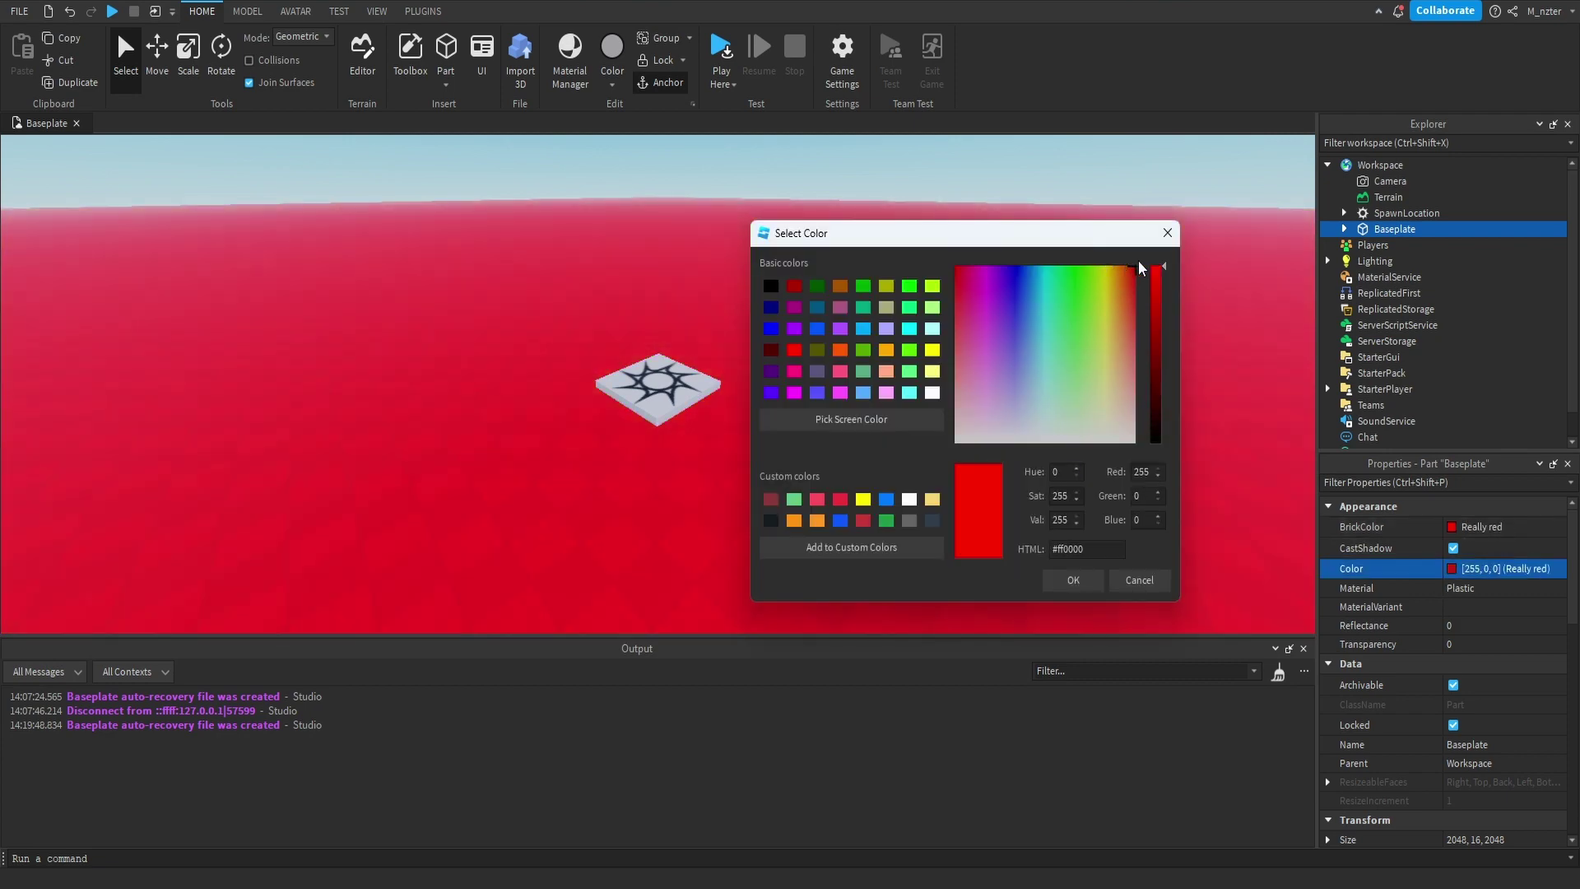
left_click(1091, 585)
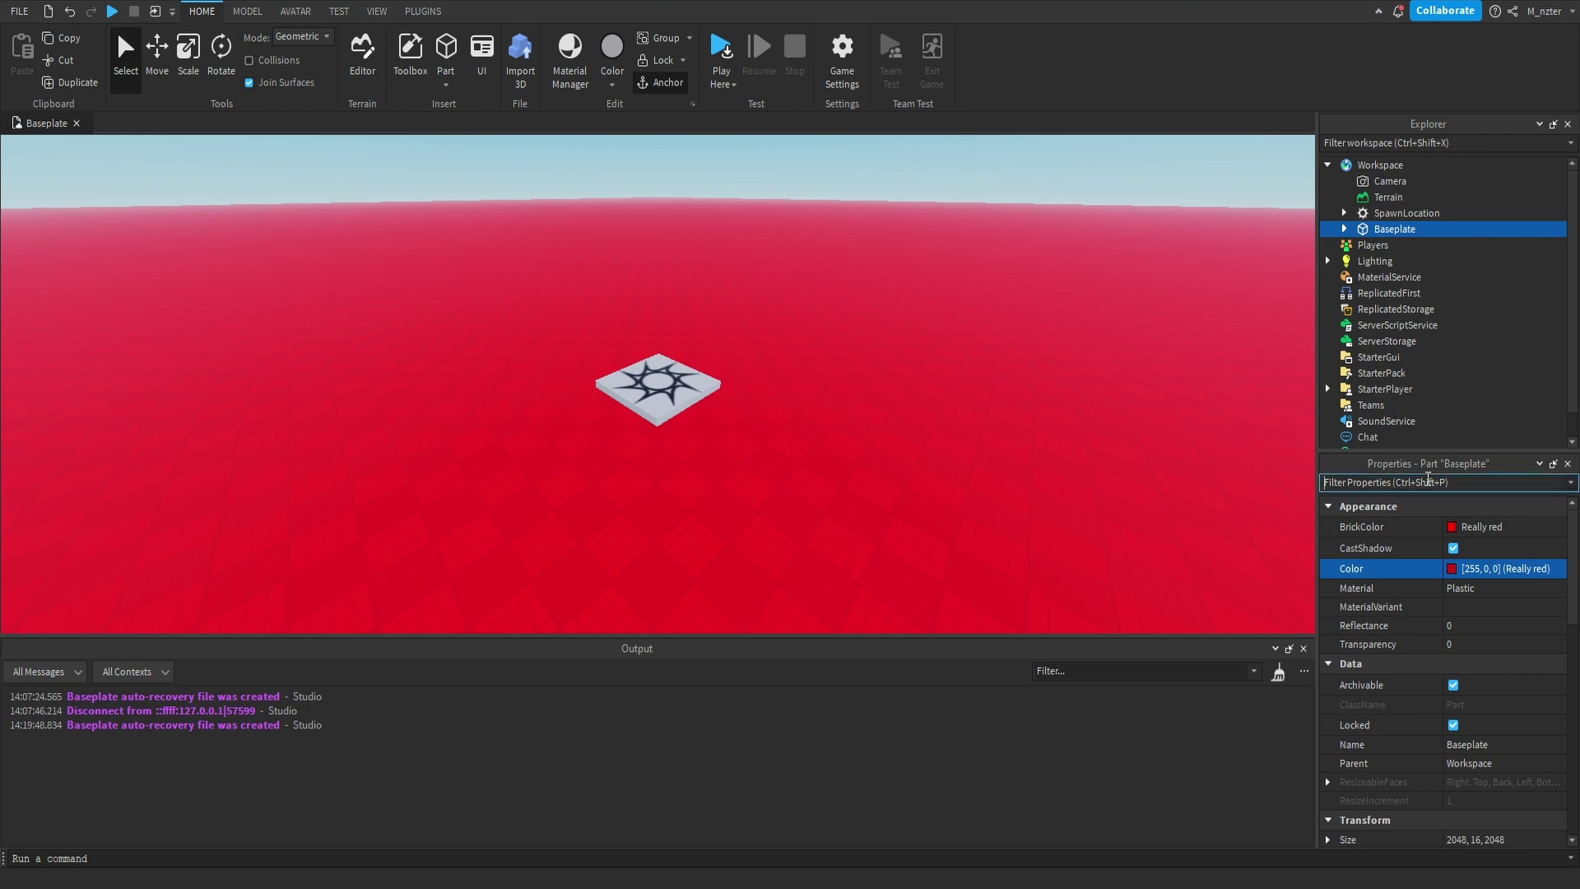
Filter Baseplate's properties by "na" and rename the part to TEST.
type("na")
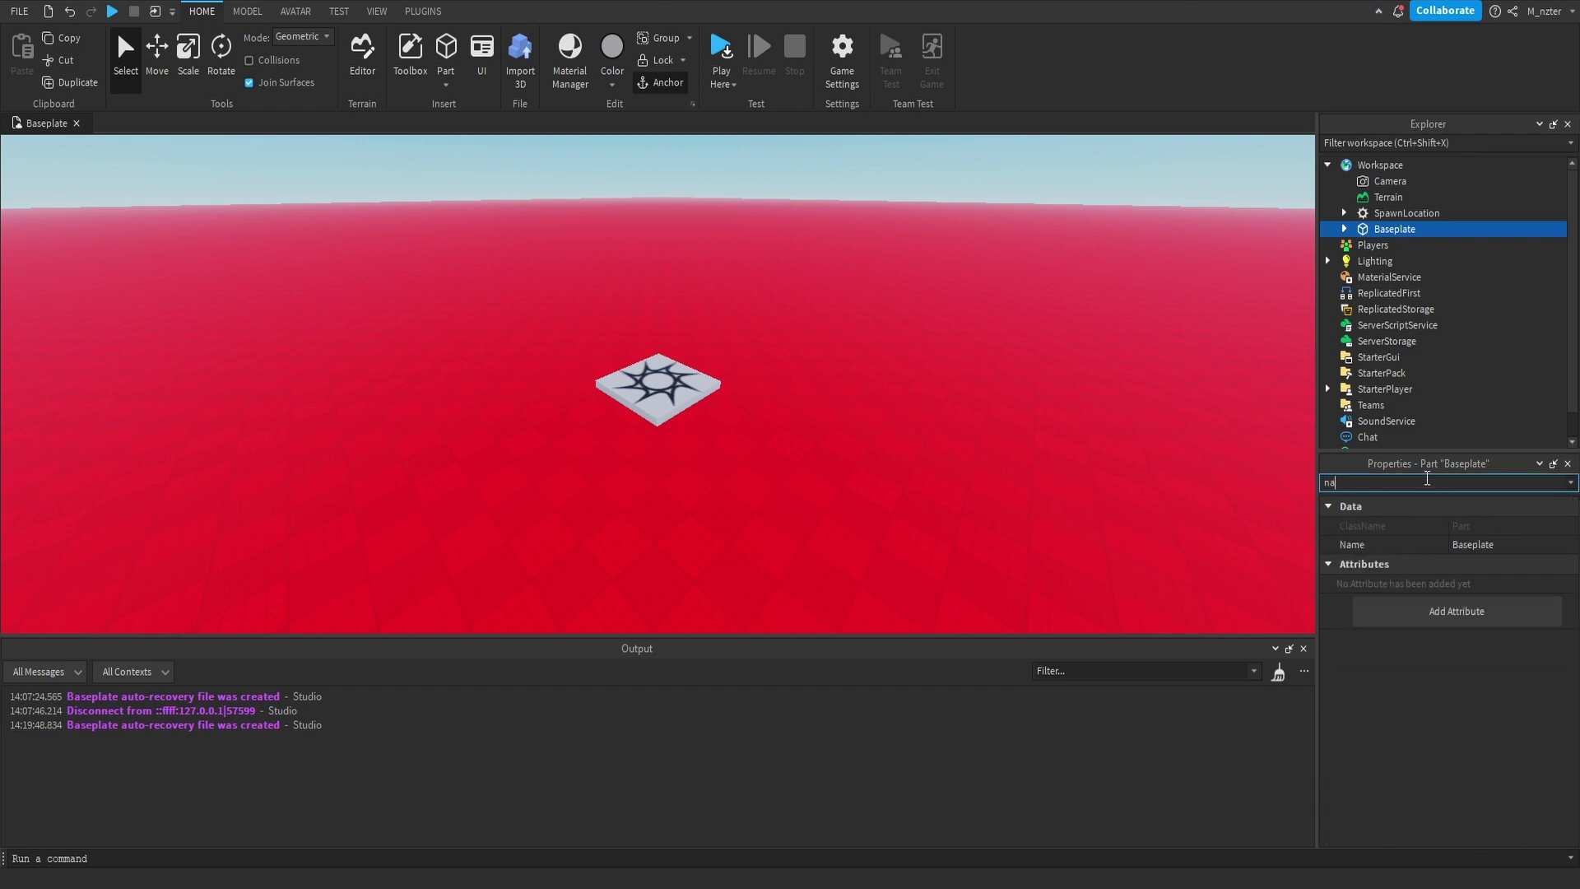
left_click(1481, 545)
type("TEST")
key("Return")
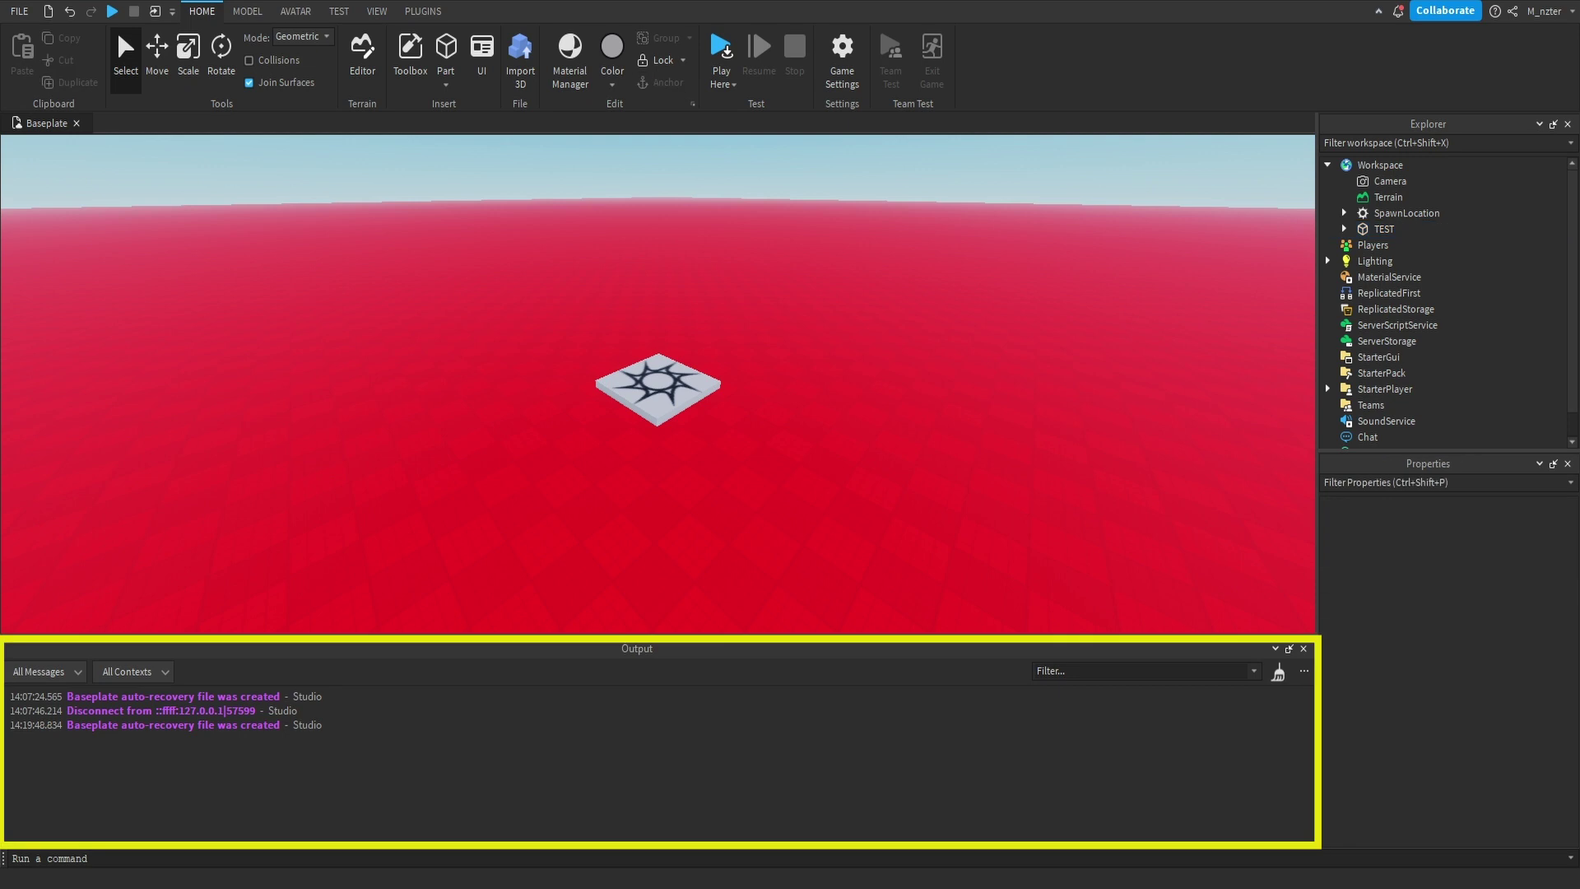
Look over the Studio messages logged in the Output.
key("ctrl+shift+p")
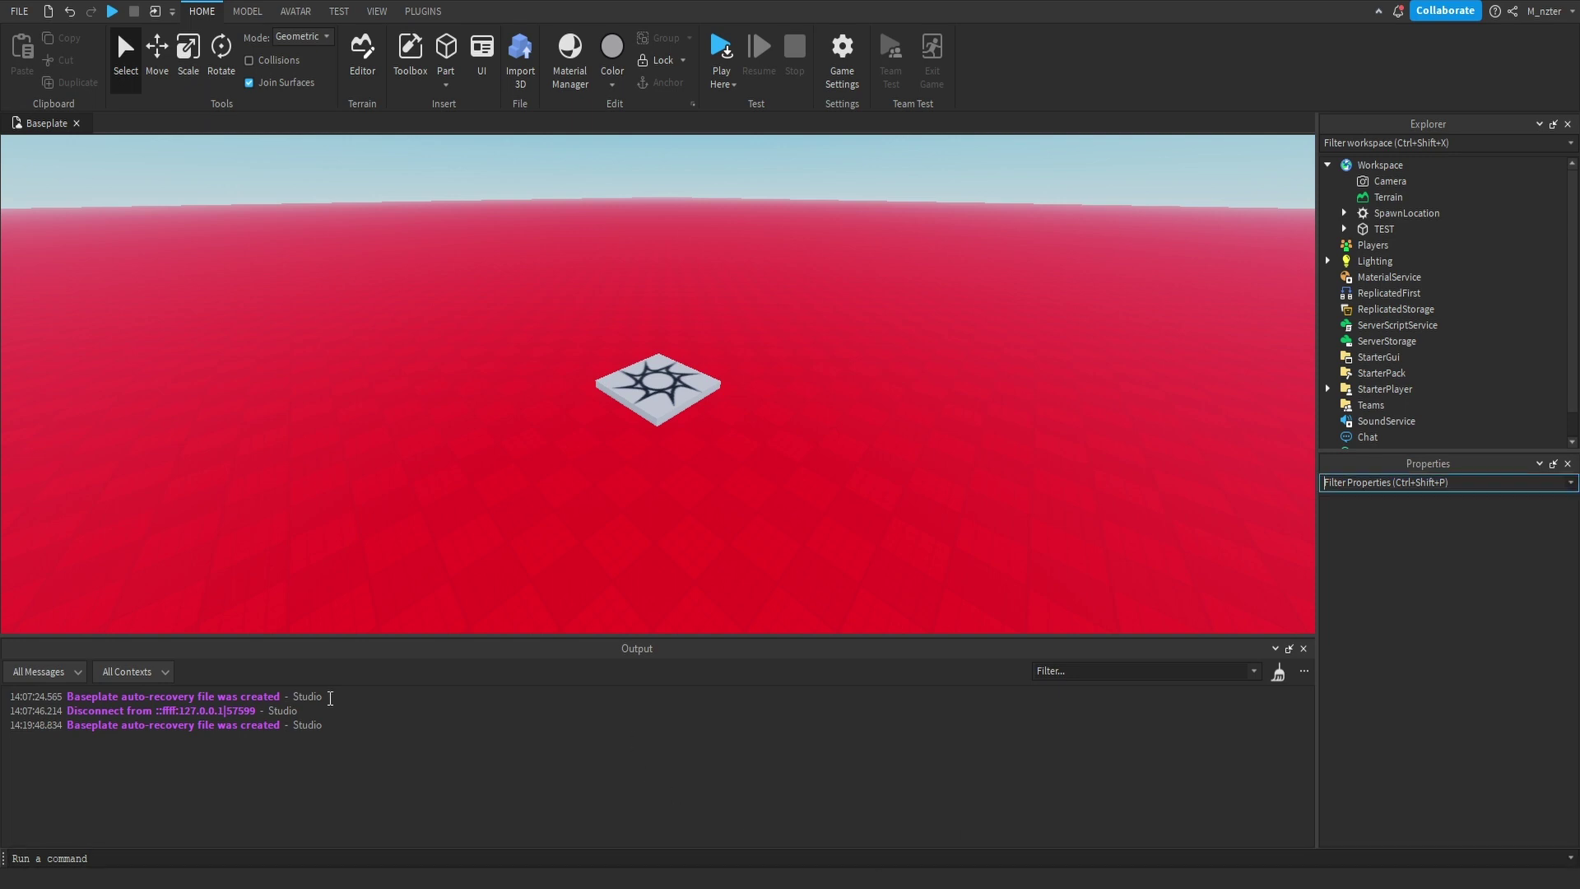
left_click_drag(322, 696, 349, 731)
left_click(349, 731)
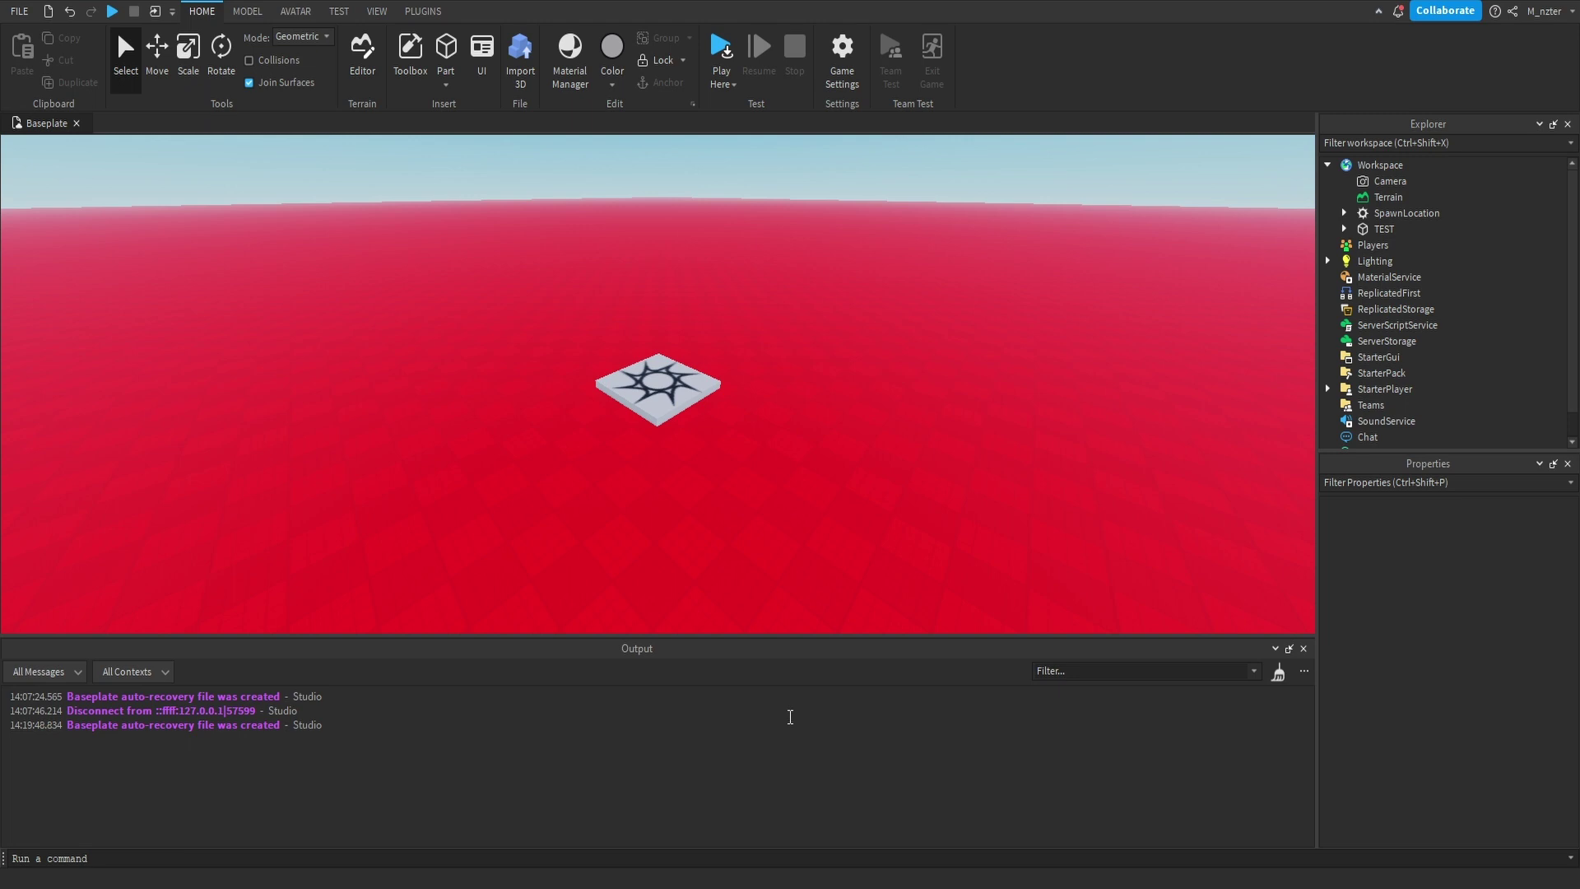
Write print("Test") in the command bar, check the parts of the statement, and run it.
left_click(1239, 865)
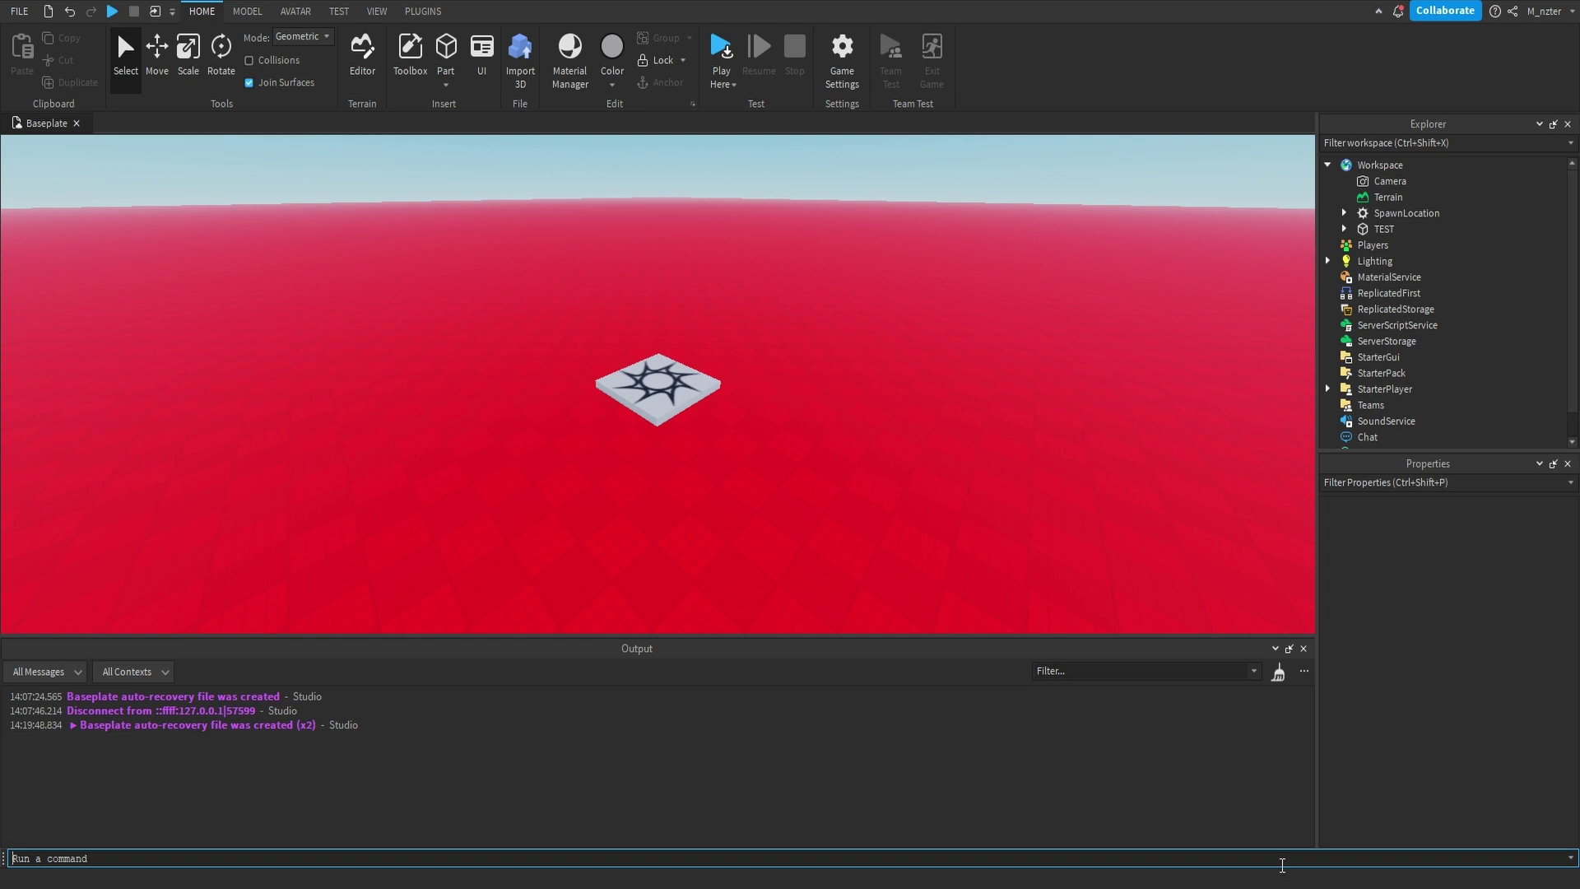
type("print")
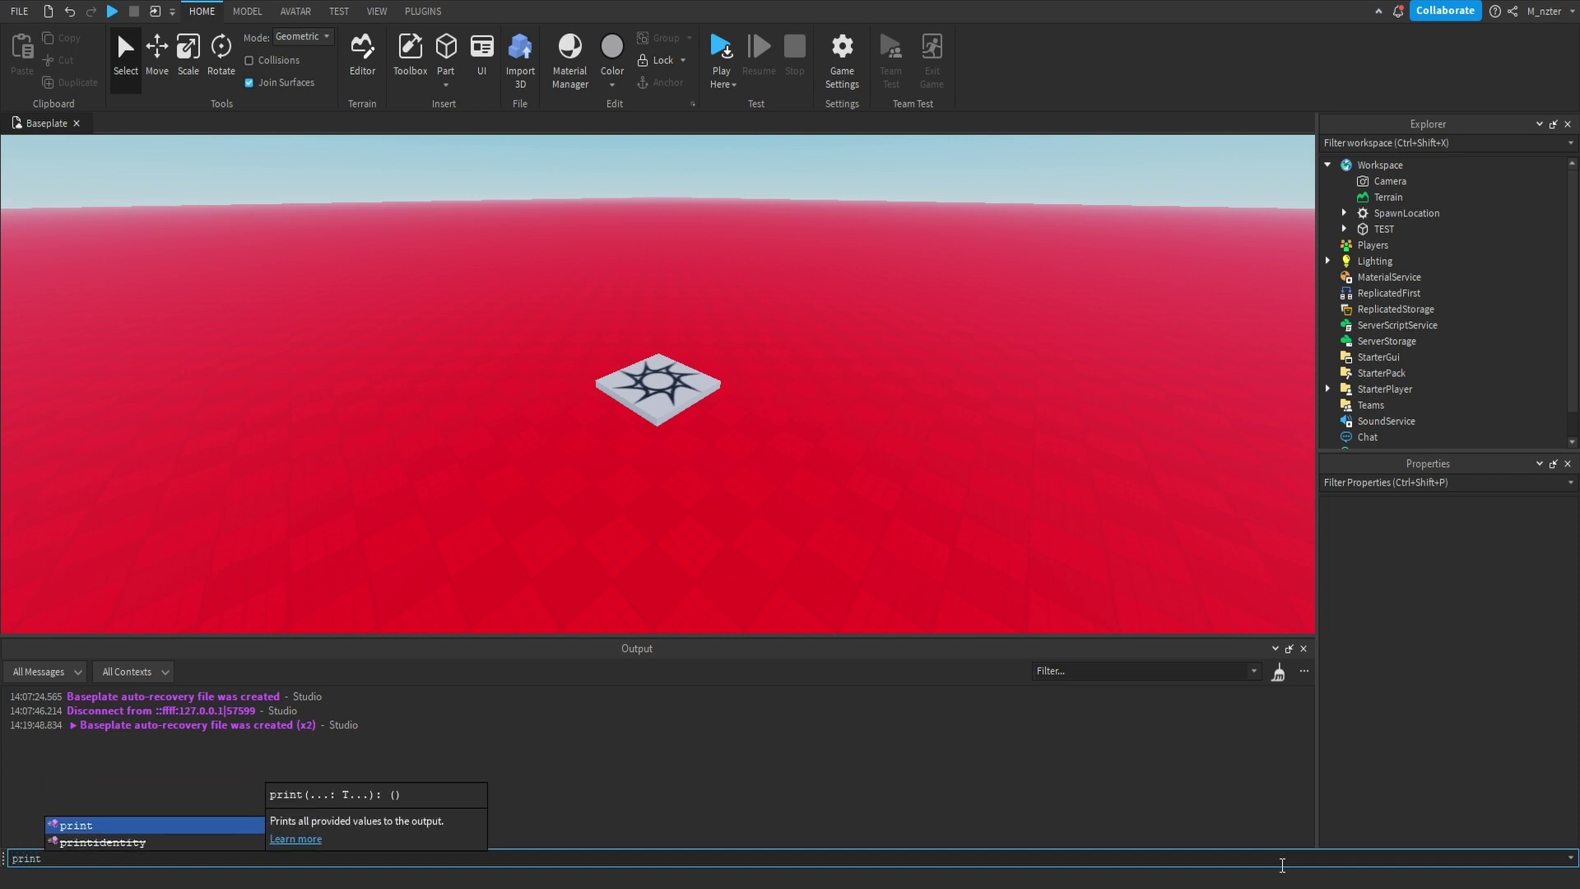
type("(")
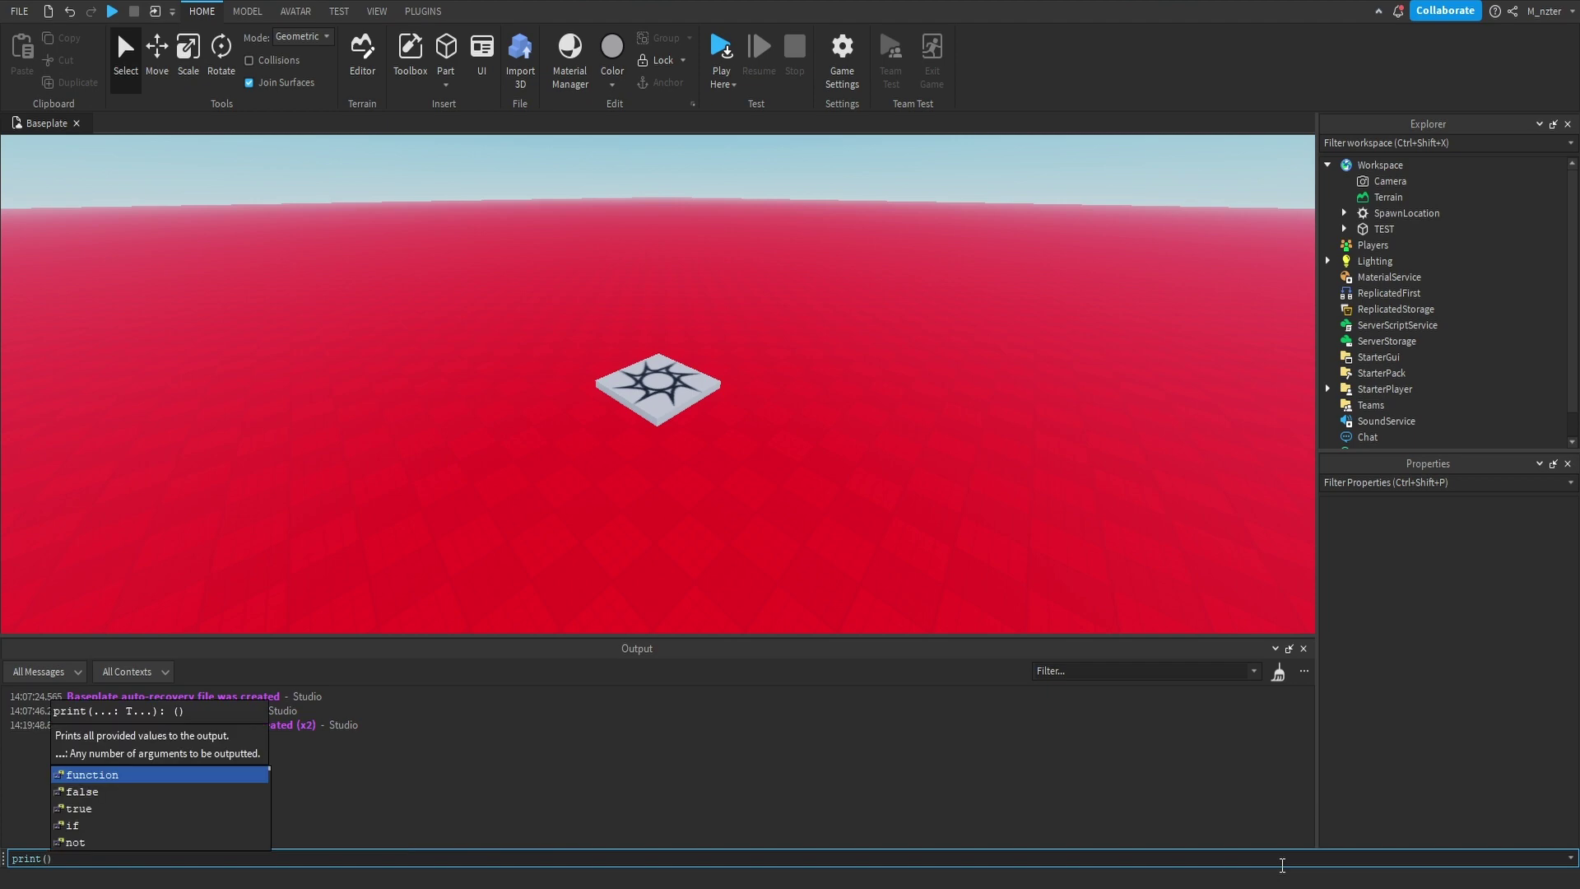
type("\"")
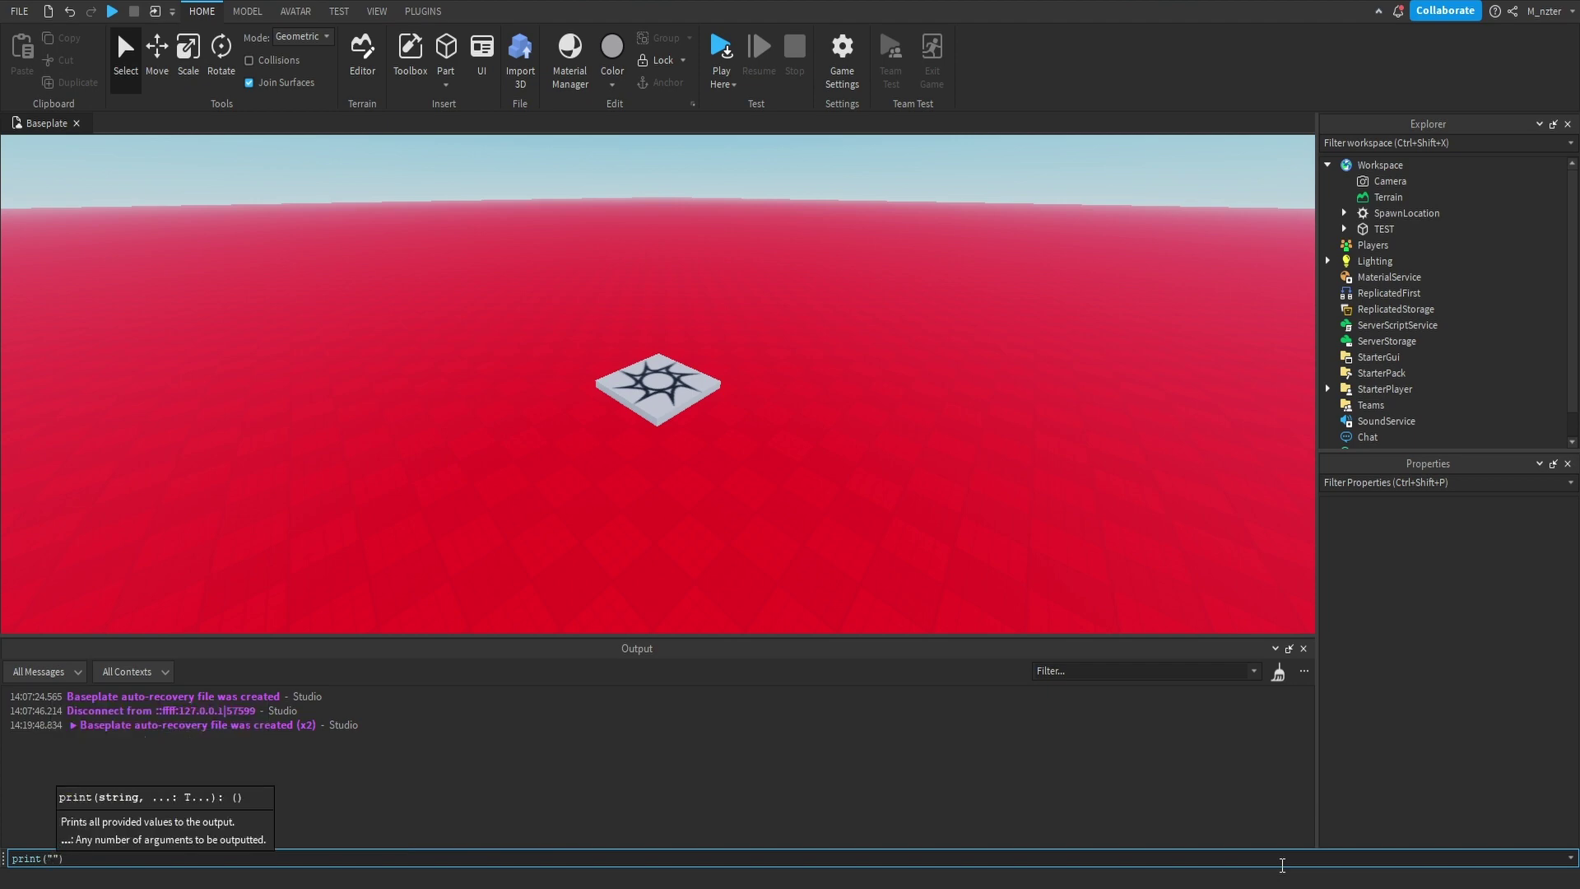
type("Test")
double_click(14, 860)
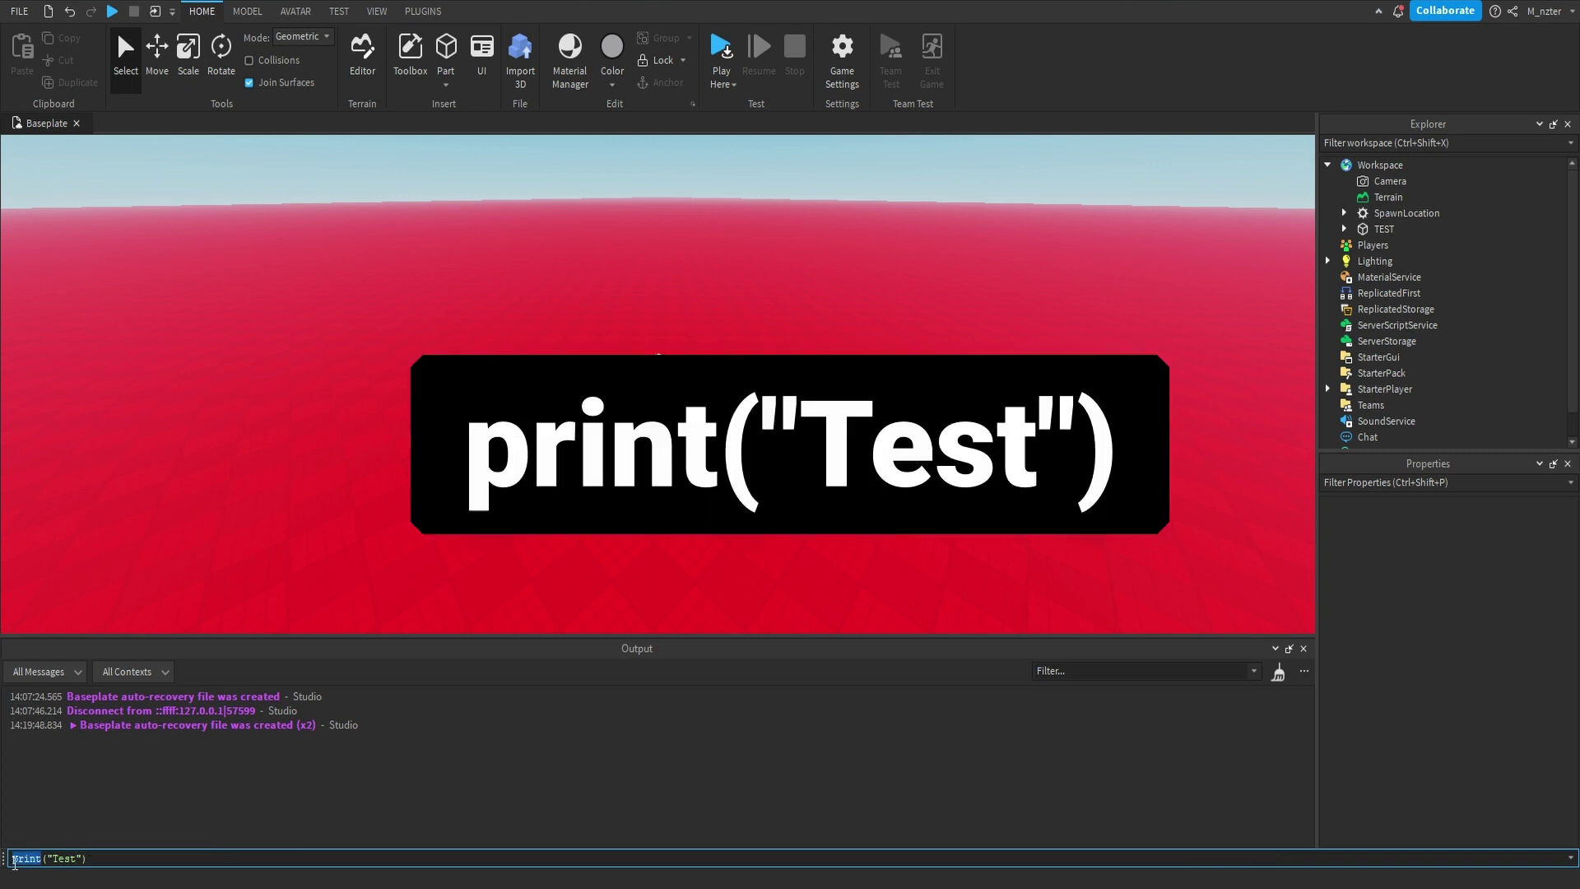
left_click(47, 859)
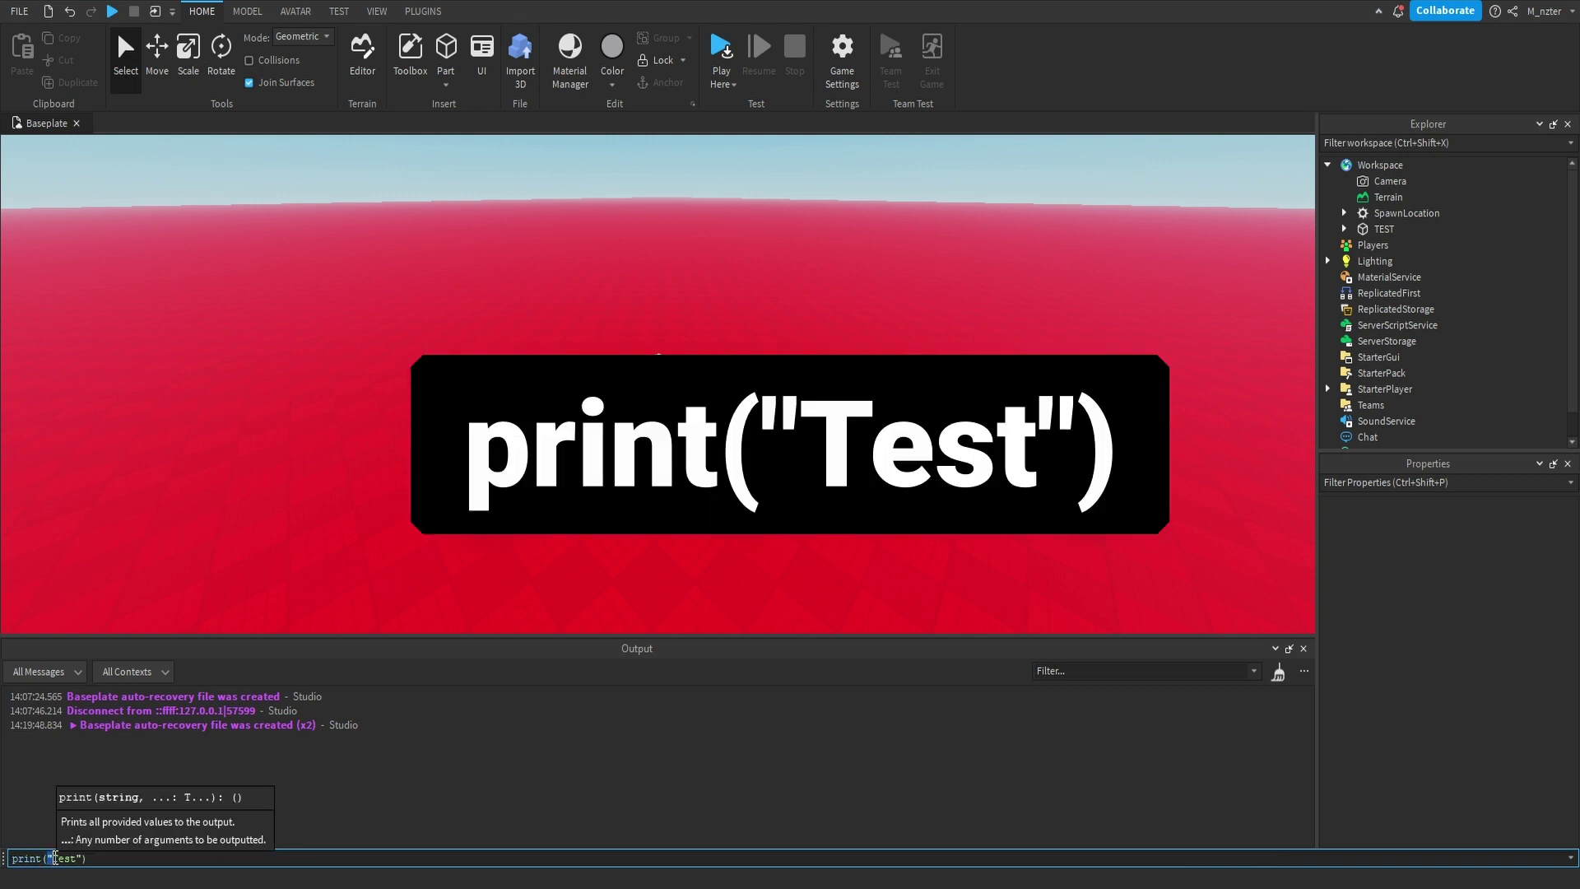
double_click(60, 858)
left_click_drag(74, 858, 84, 858)
left_click(86, 858)
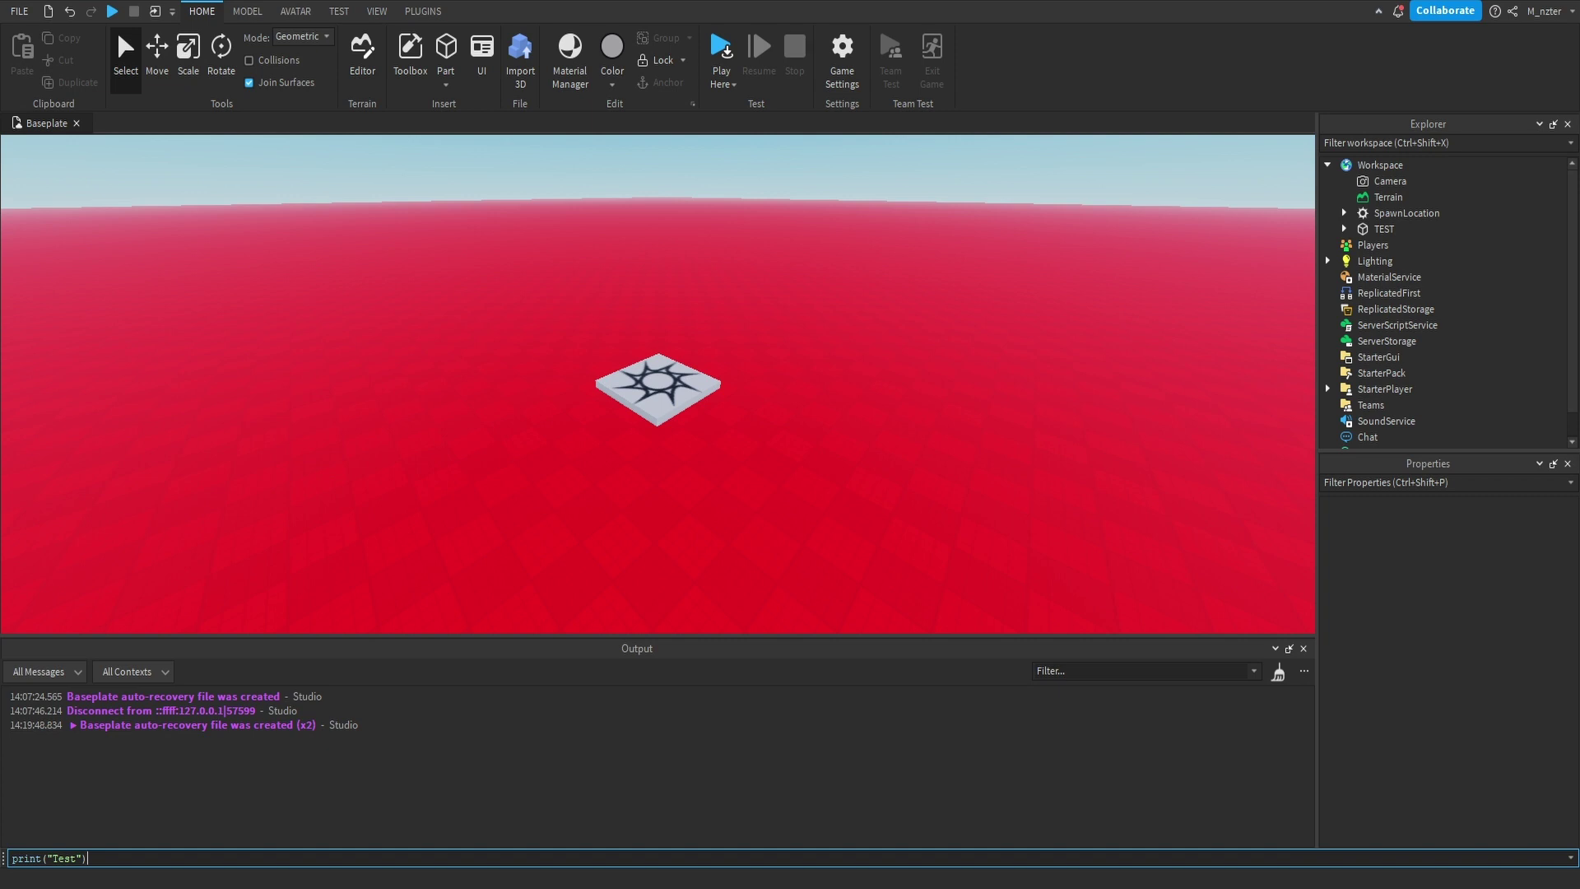
key("Return")
Examine the Output lines produced by the print command.
left_click_drag(189, 739, 199, 760)
left_click(199, 760)
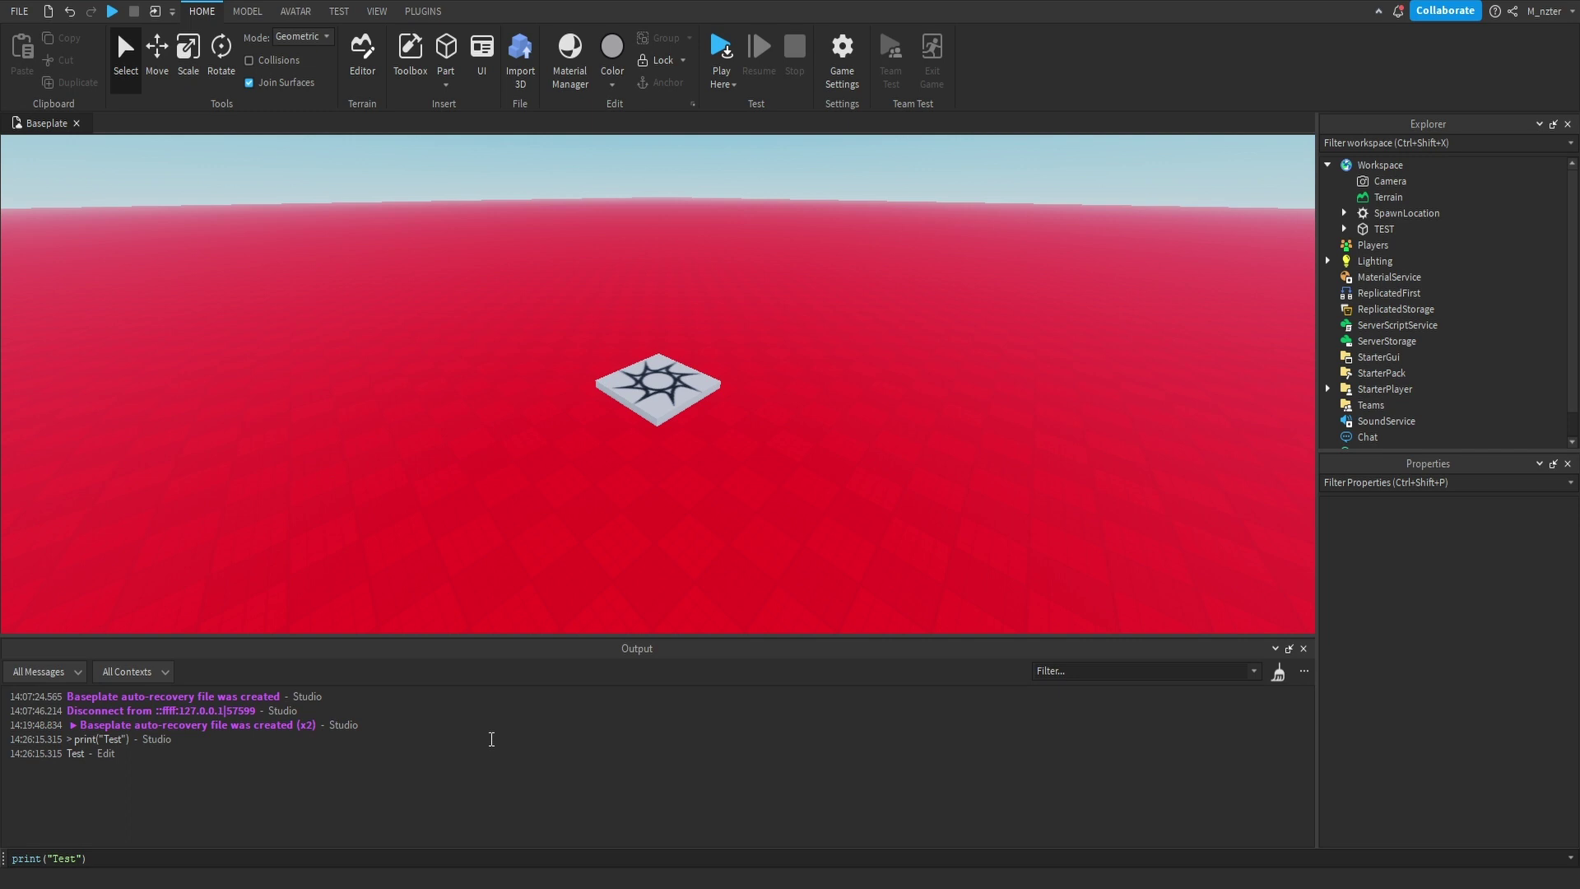
left_click_drag(491, 738, 456, 763)
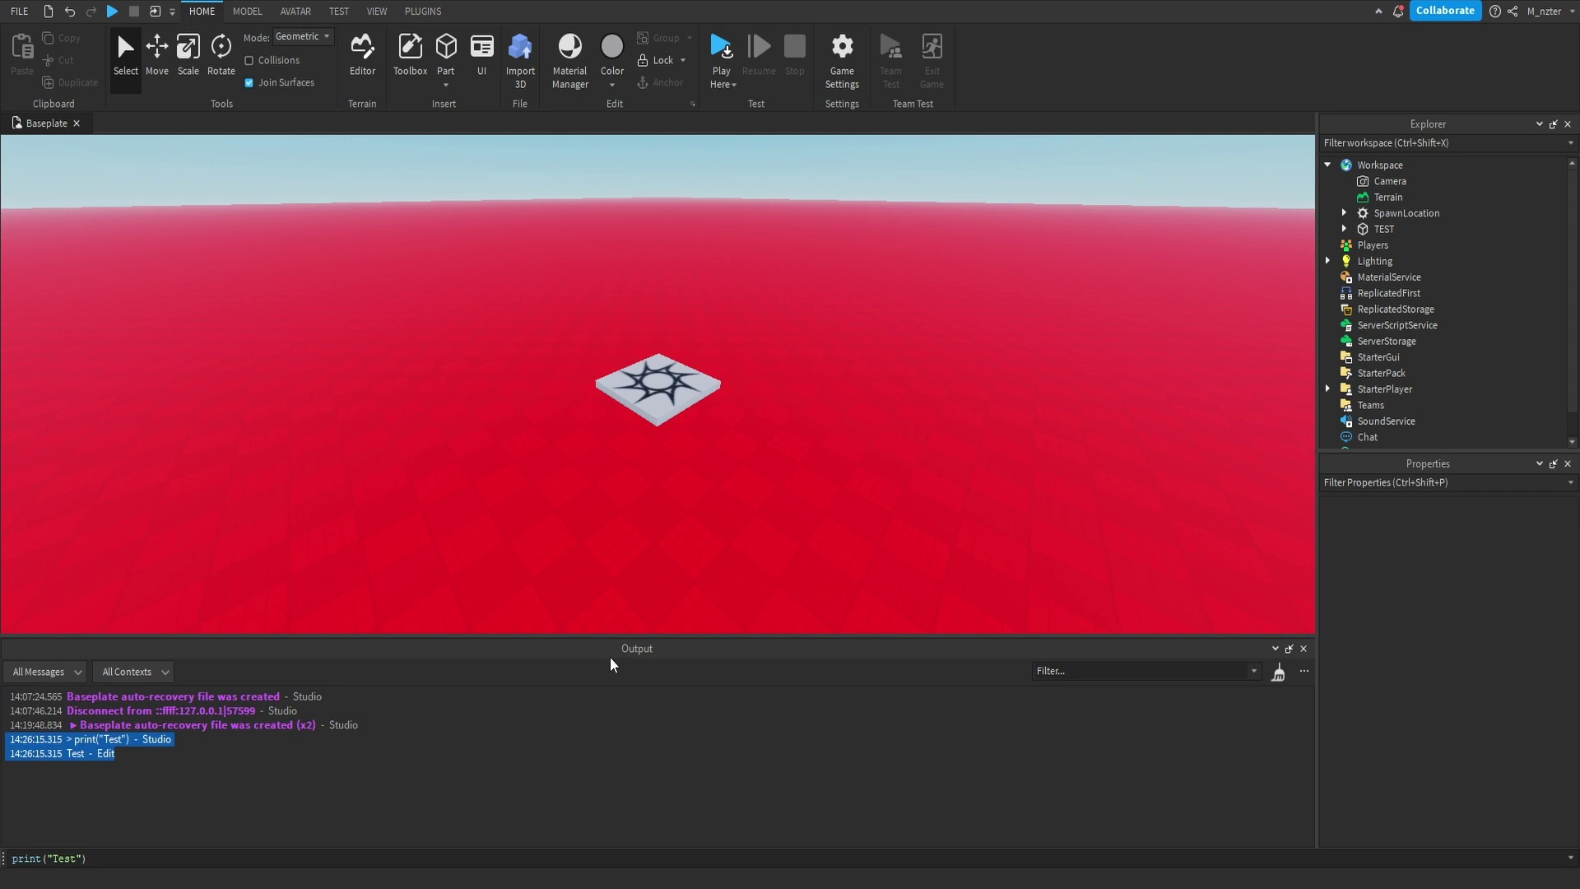
Clear the print statement from the command bar.
left_click(478, 859)
key("Escape")
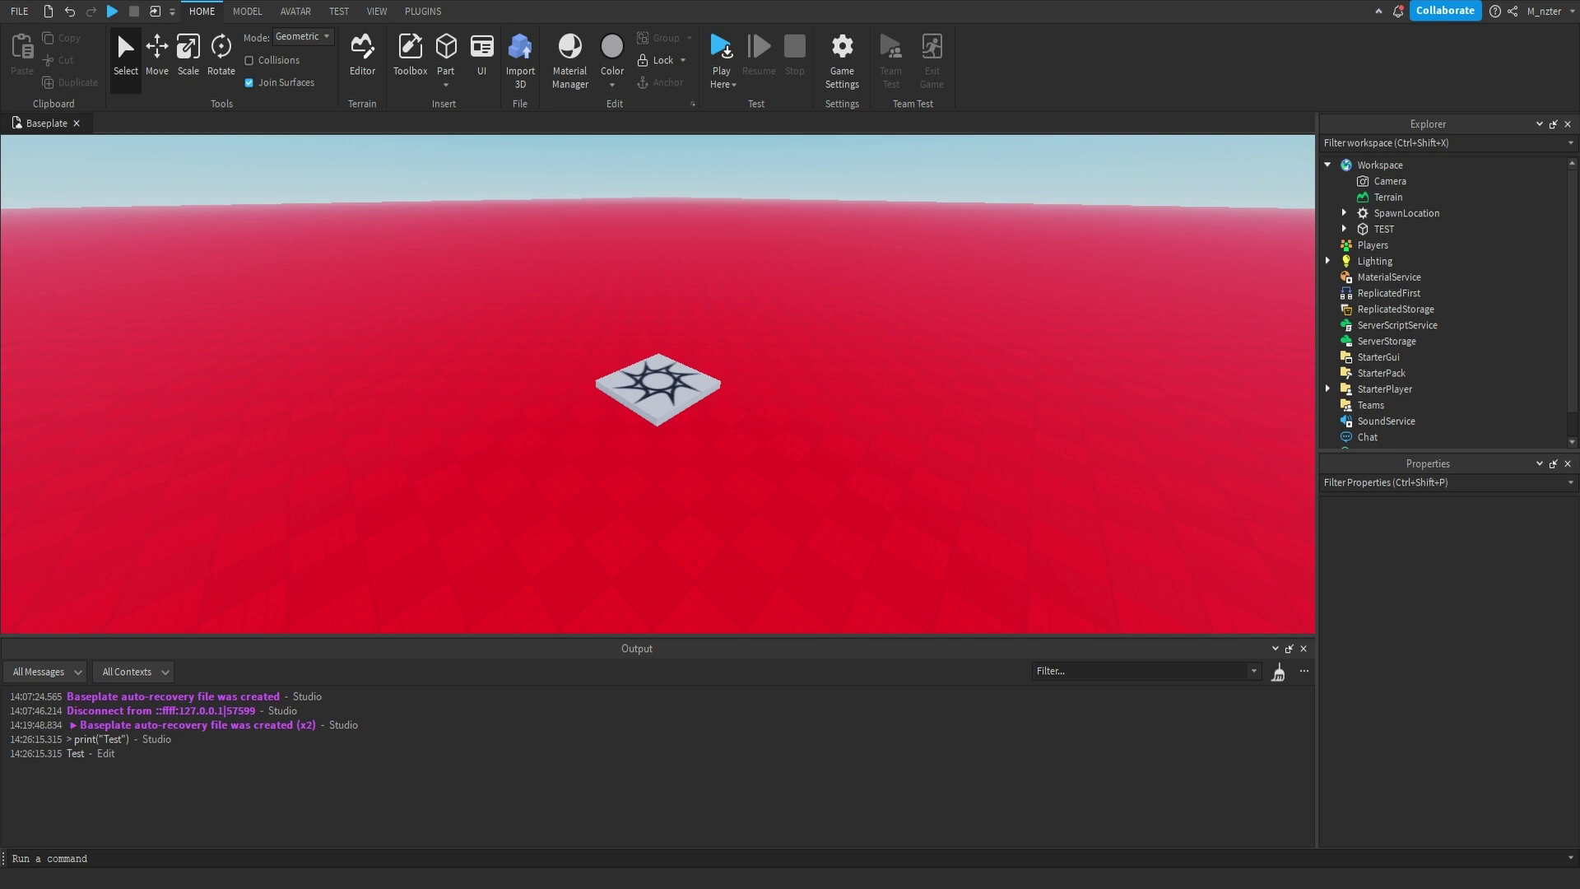
key("alt+Tab")
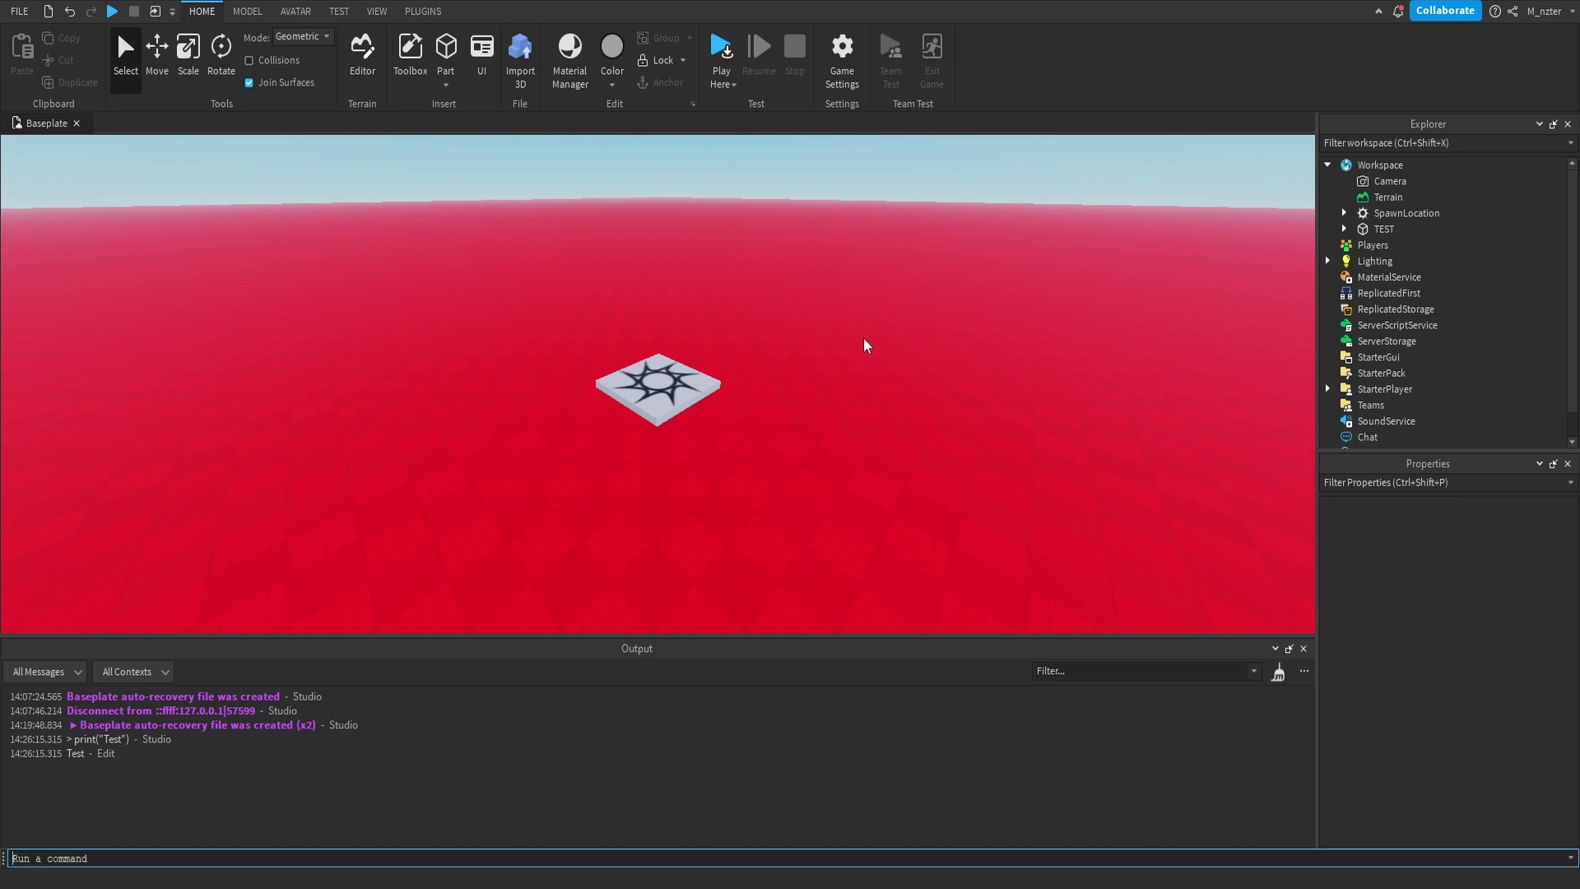
Tilt the viewport camera and zoom it repeatedly in and out around the spawn pad.
right_click_drag(750, 308, 745, 319)
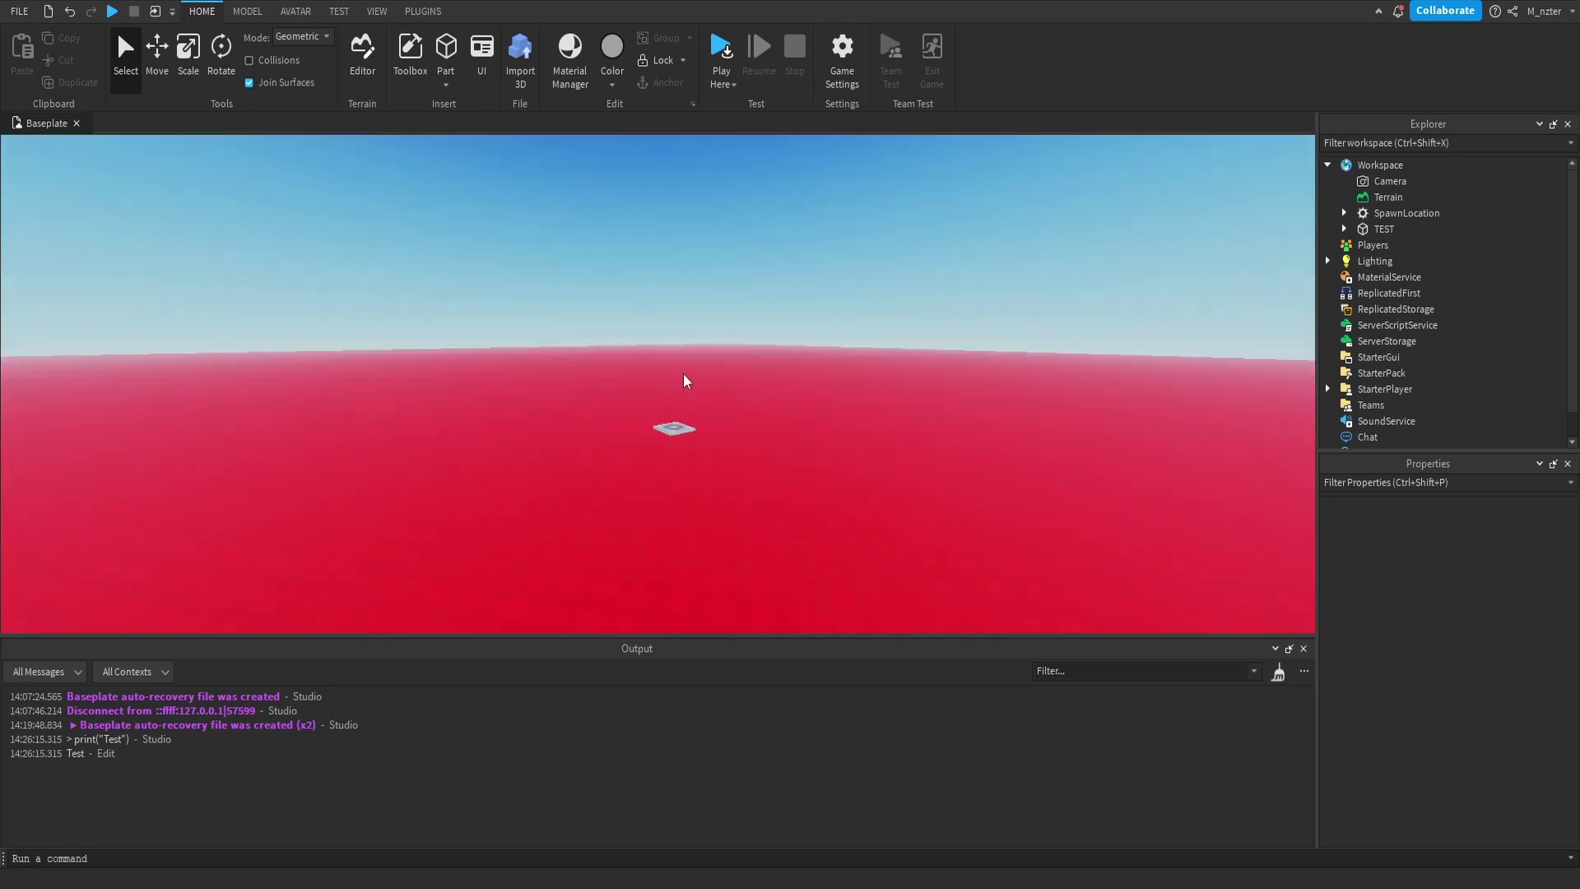
scroll(683, 370, "up", 5)
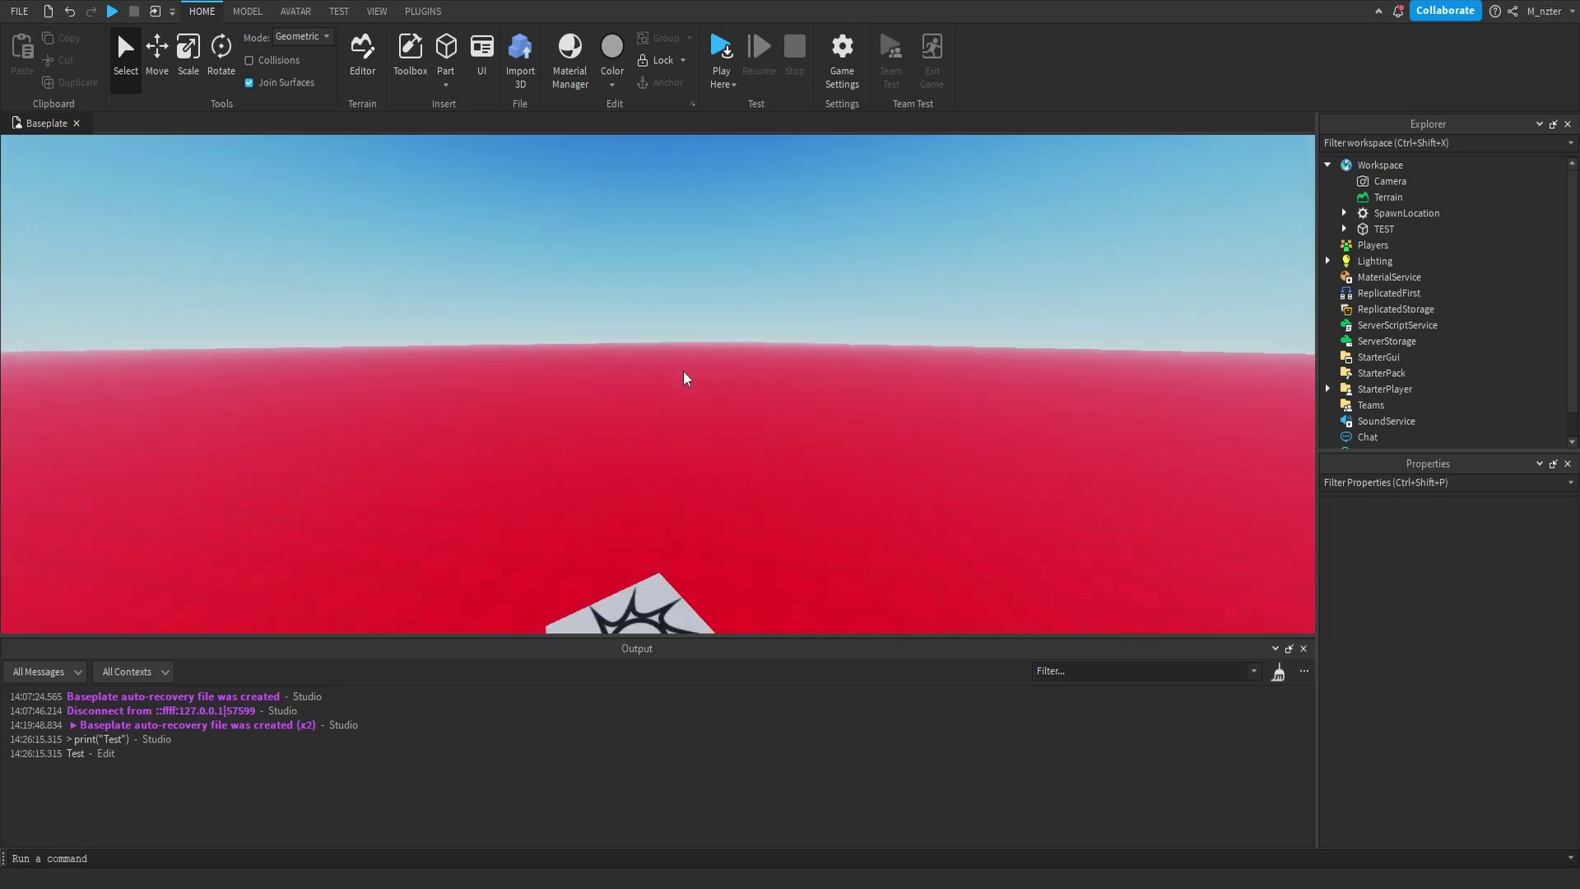
scroll(683, 370, "down", 4)
scroll(683, 370, "up", 3)
scroll(683, 370, "down", 5)
scroll(683, 374, "up", 5)
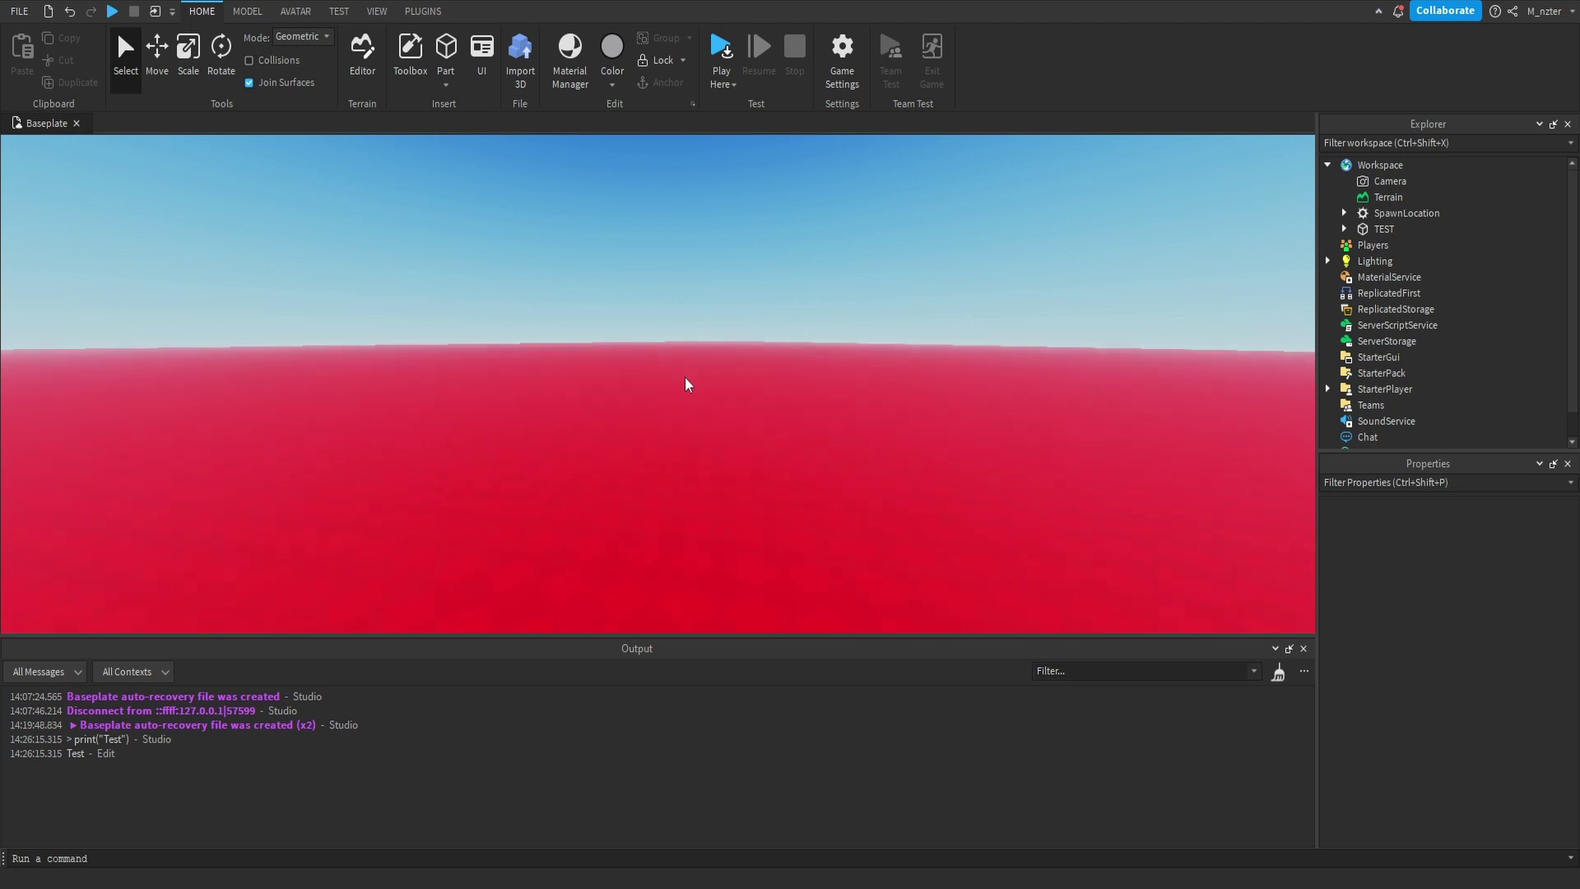
scroll(685, 378, "down", 4)
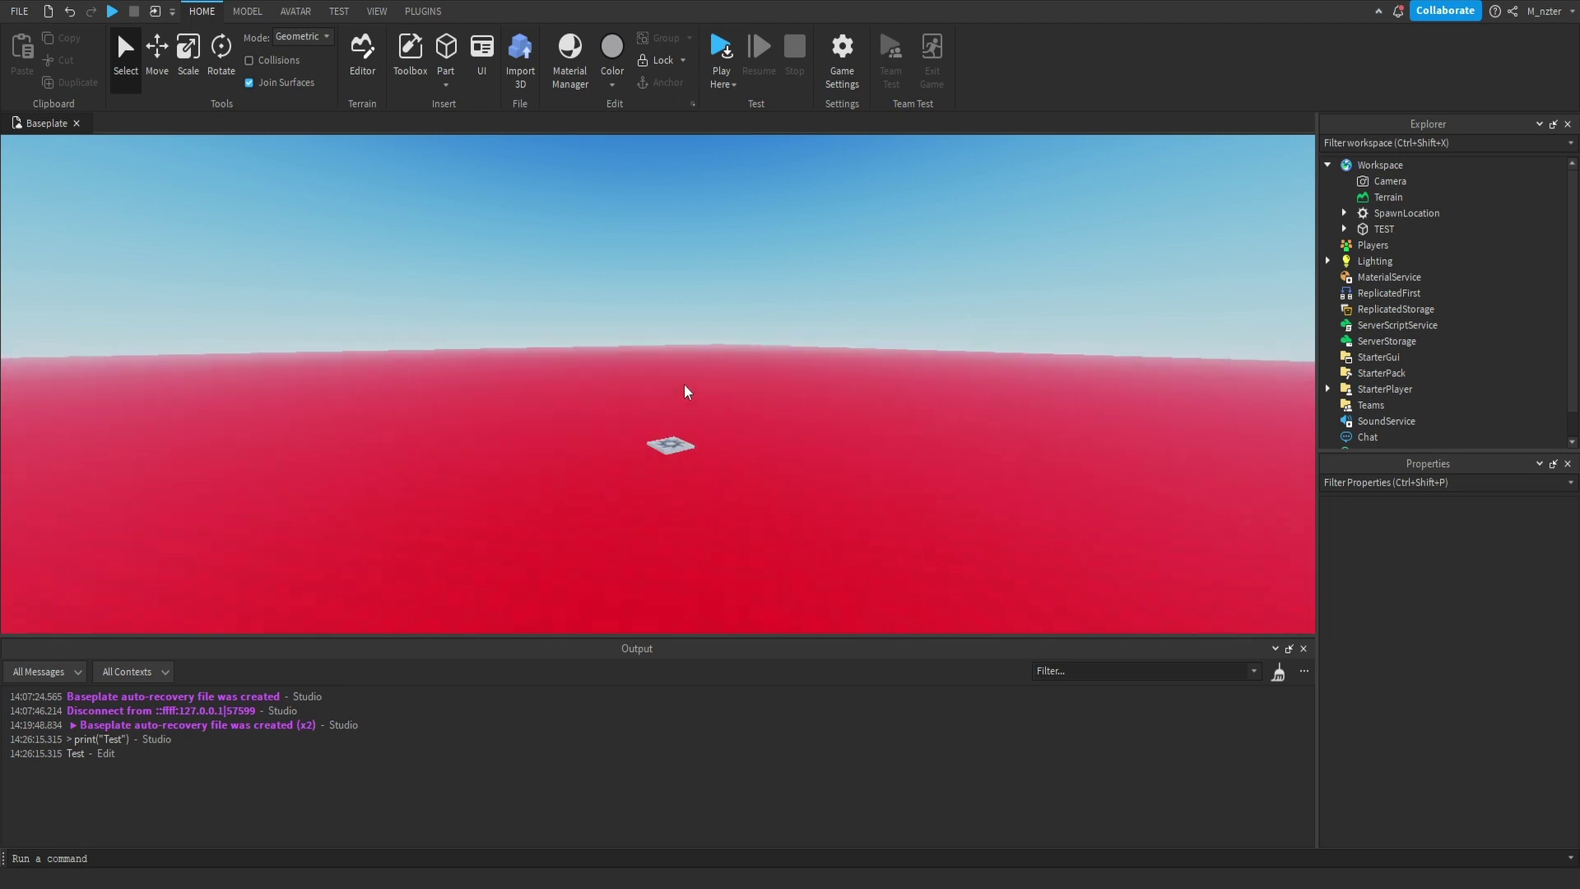
scroll(686, 383, "up", 2)
scroll(690, 383, "down", 2)
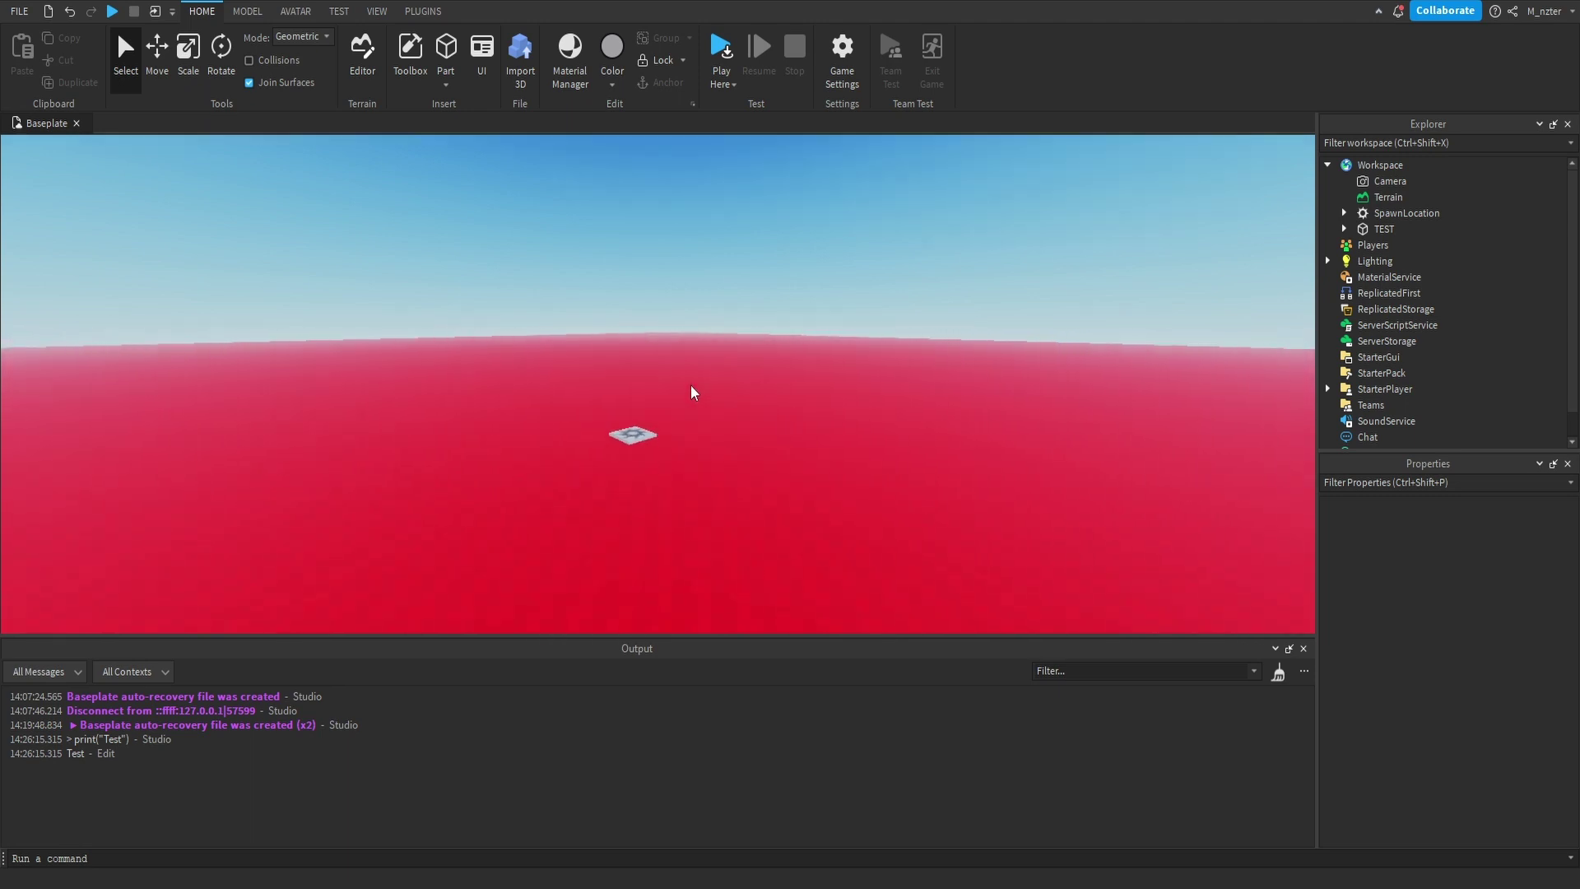
scroll(689, 384, "up", 3)
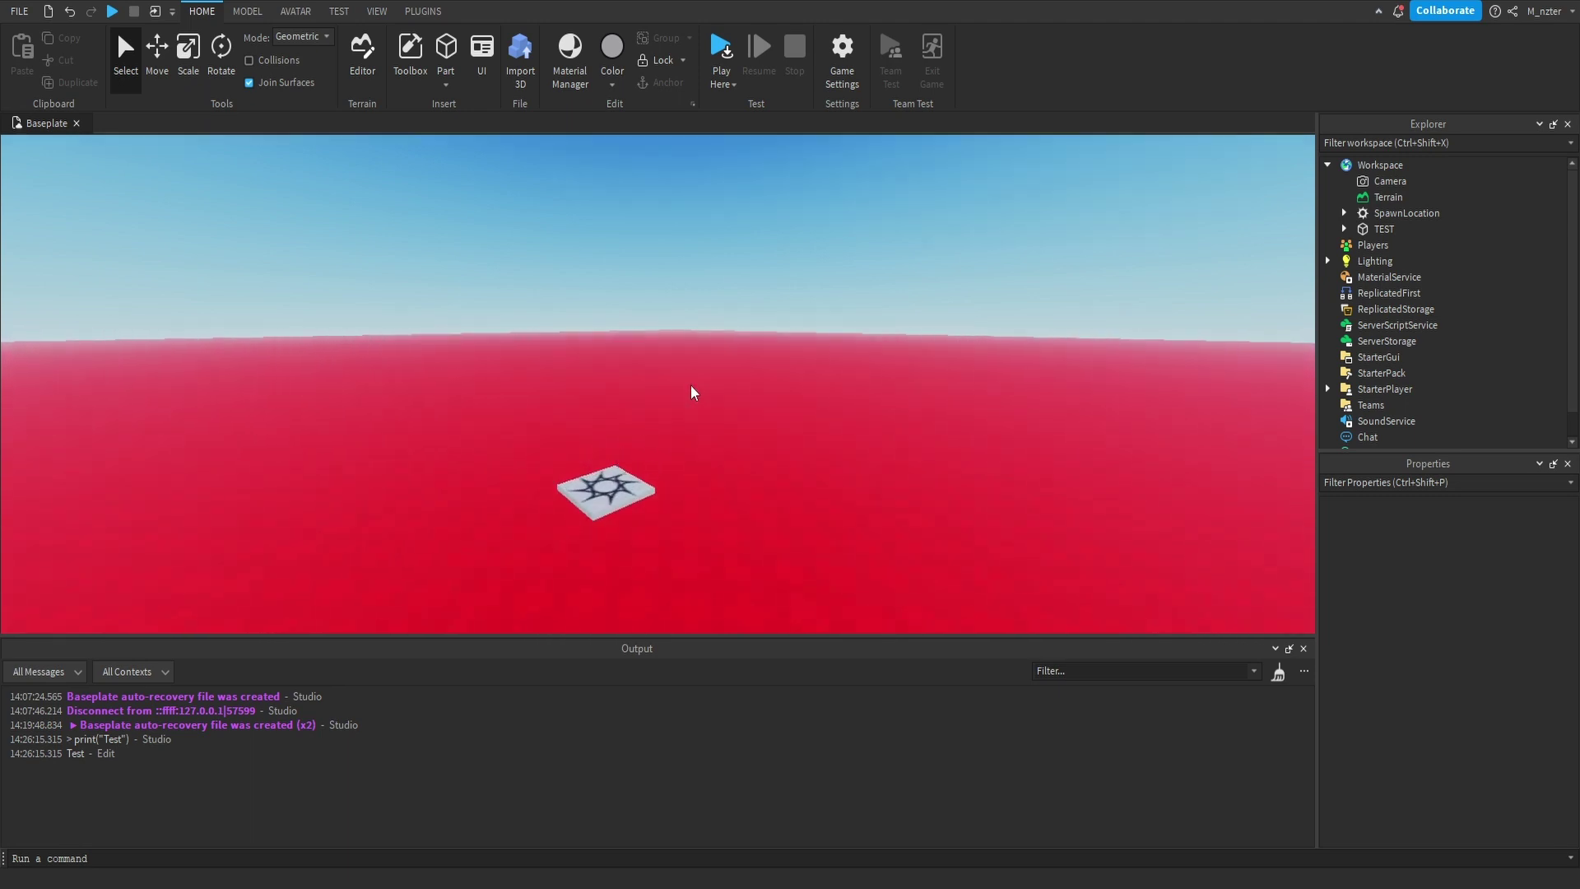
scroll(690, 385, "up", 5)
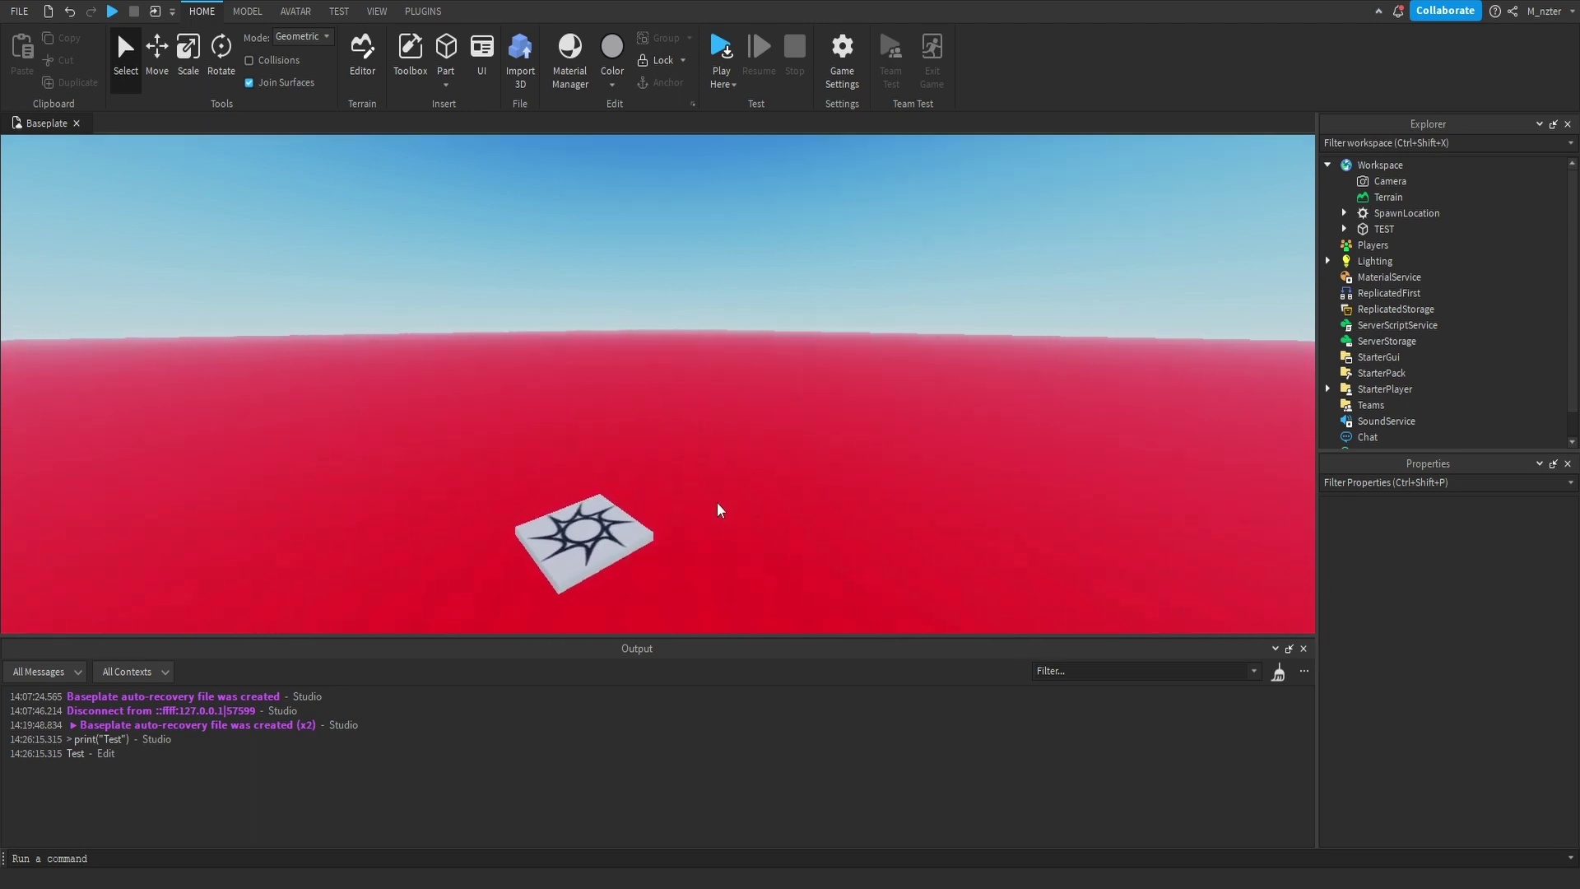
scroll(714, 506, "up", 4)
Fly and rotate the viewport camera around the spawn pad to view it from different angles.
right_click_drag(717, 501, 713, 506)
scroll(714, 506, "down", 2)
scroll(714, 506, "down", 3)
key("a")
scroll(714, 506, "up", 1)
mouse_move(665, 398)
right_mouse_down()
mouse_move(657, 426)
mouse_move(638, 421)
mouse_move(656, 423)
right_mouse_up()
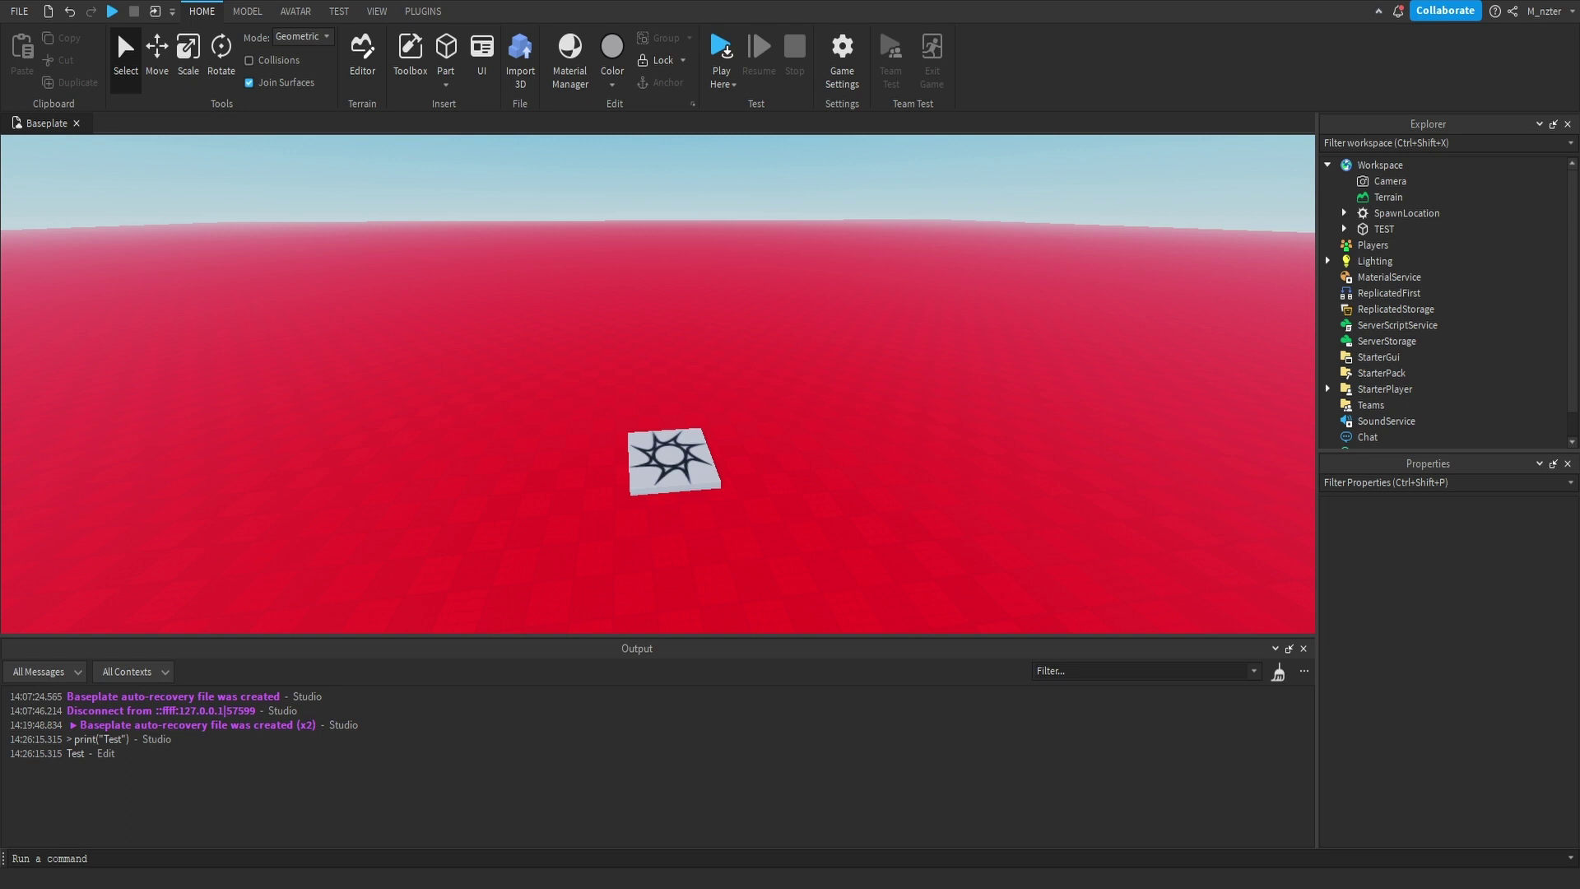
scroll(818, 409, "up", 3)
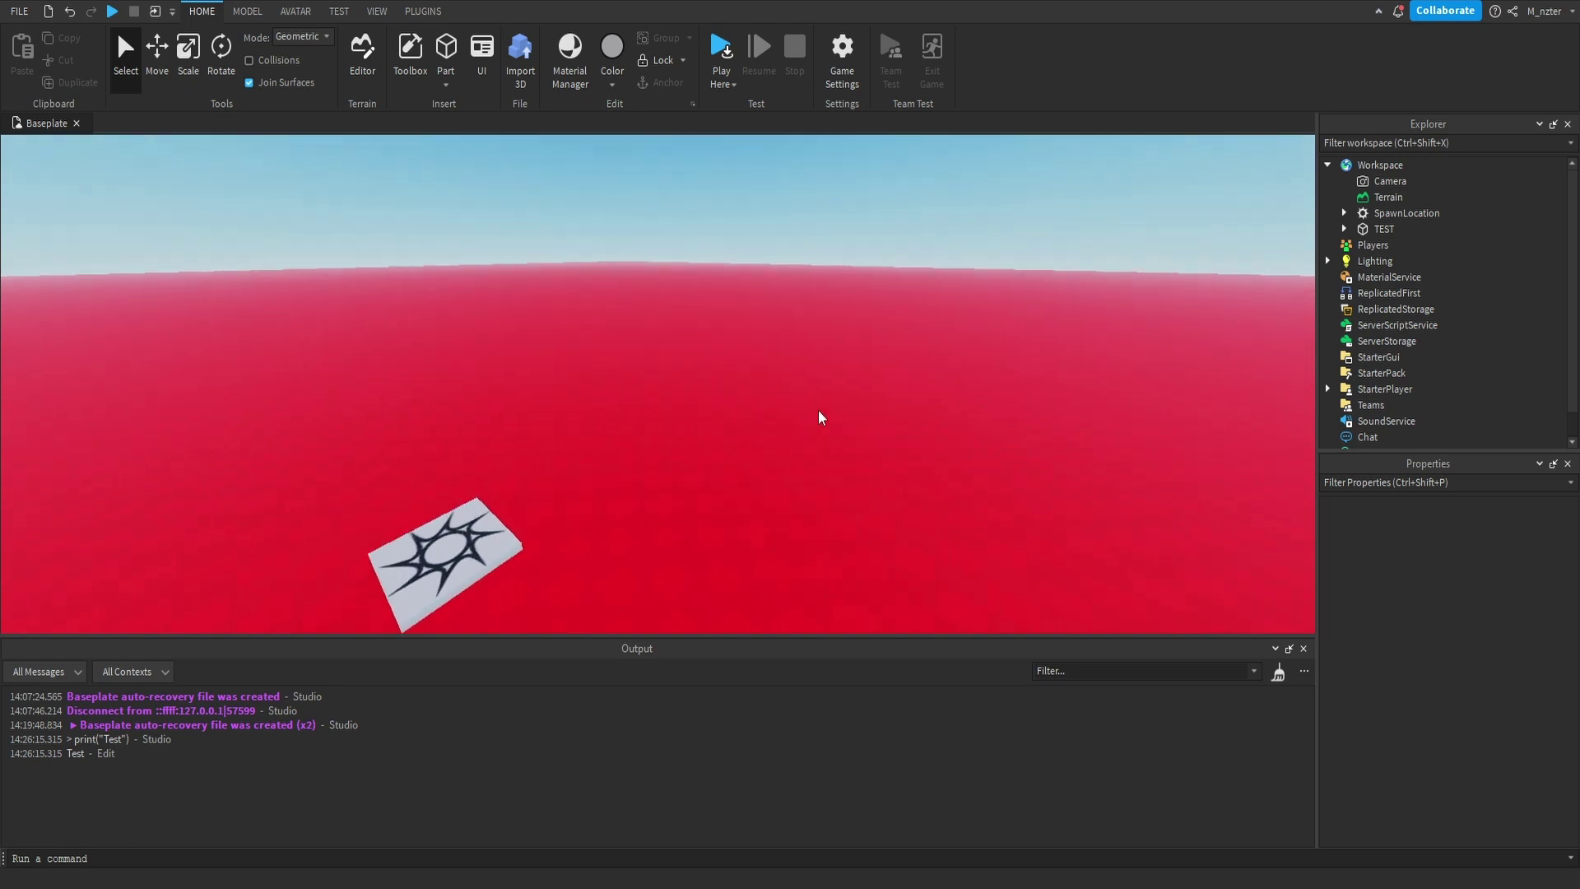
scroll(818, 410, "down", 3)
scroll(818, 410, "up", 3)
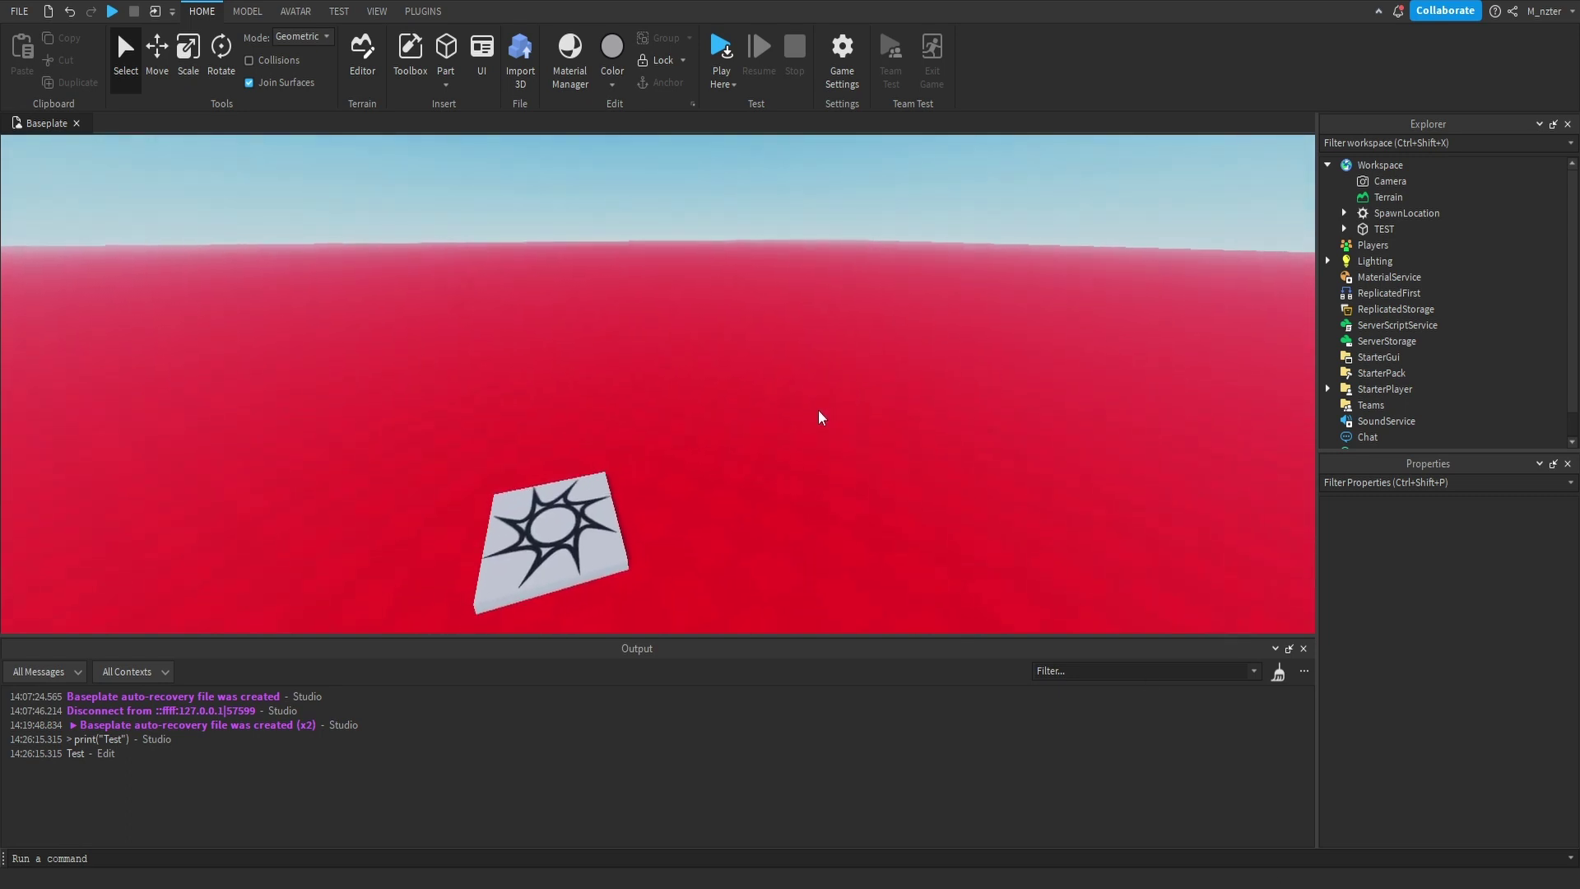
right_click_drag(818, 410, 818, 410)
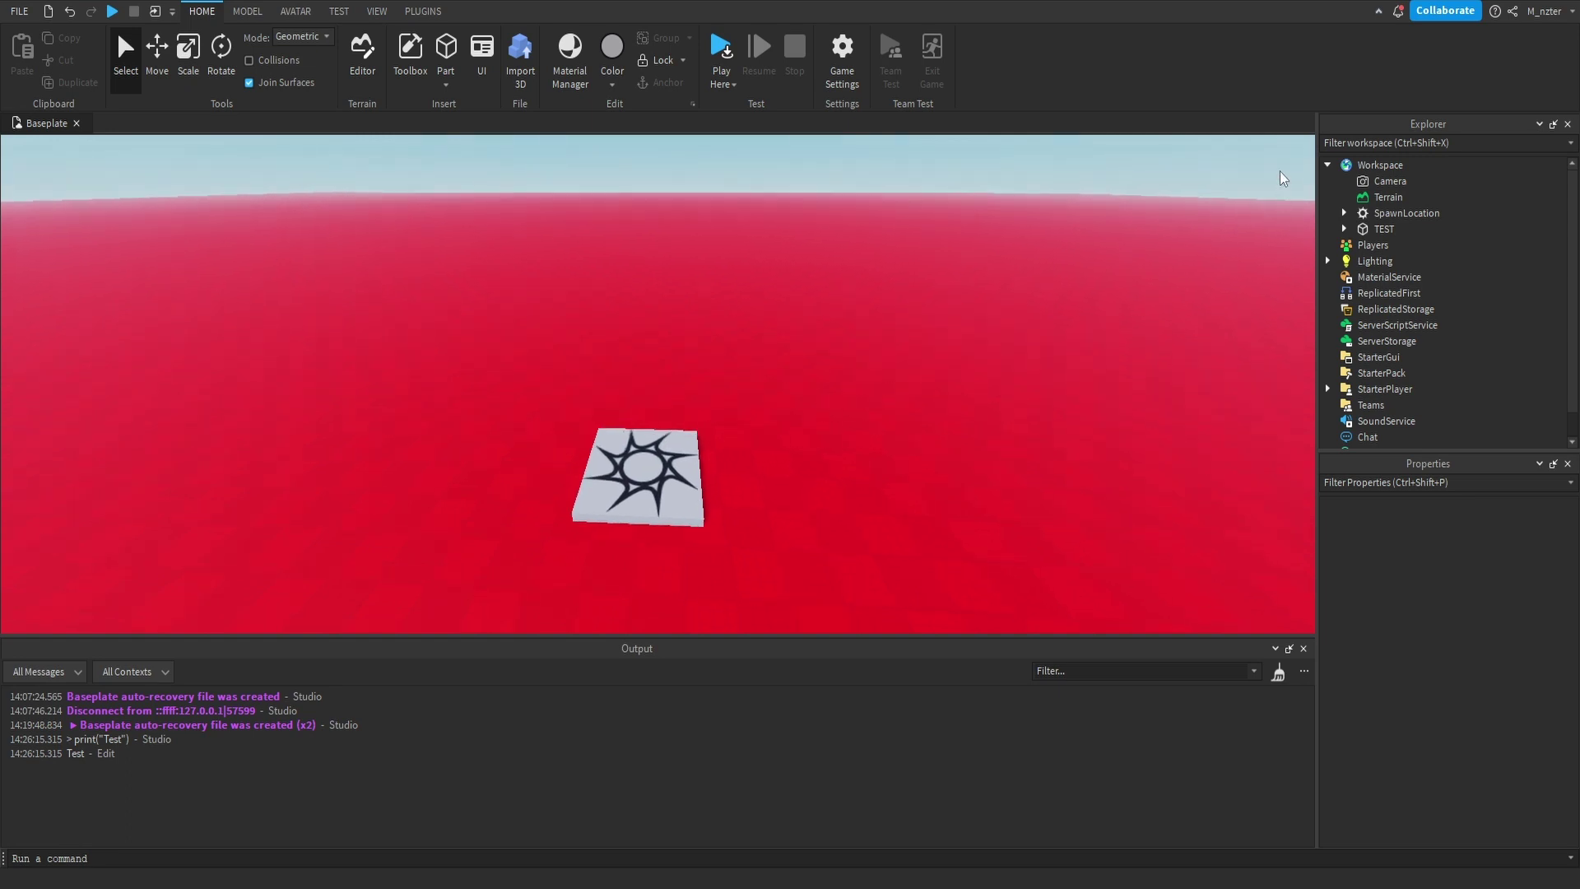
Select SpawnLocation in the Workspace, focus the camera on it, and view it from several distances and angles.
left_click(1375, 163)
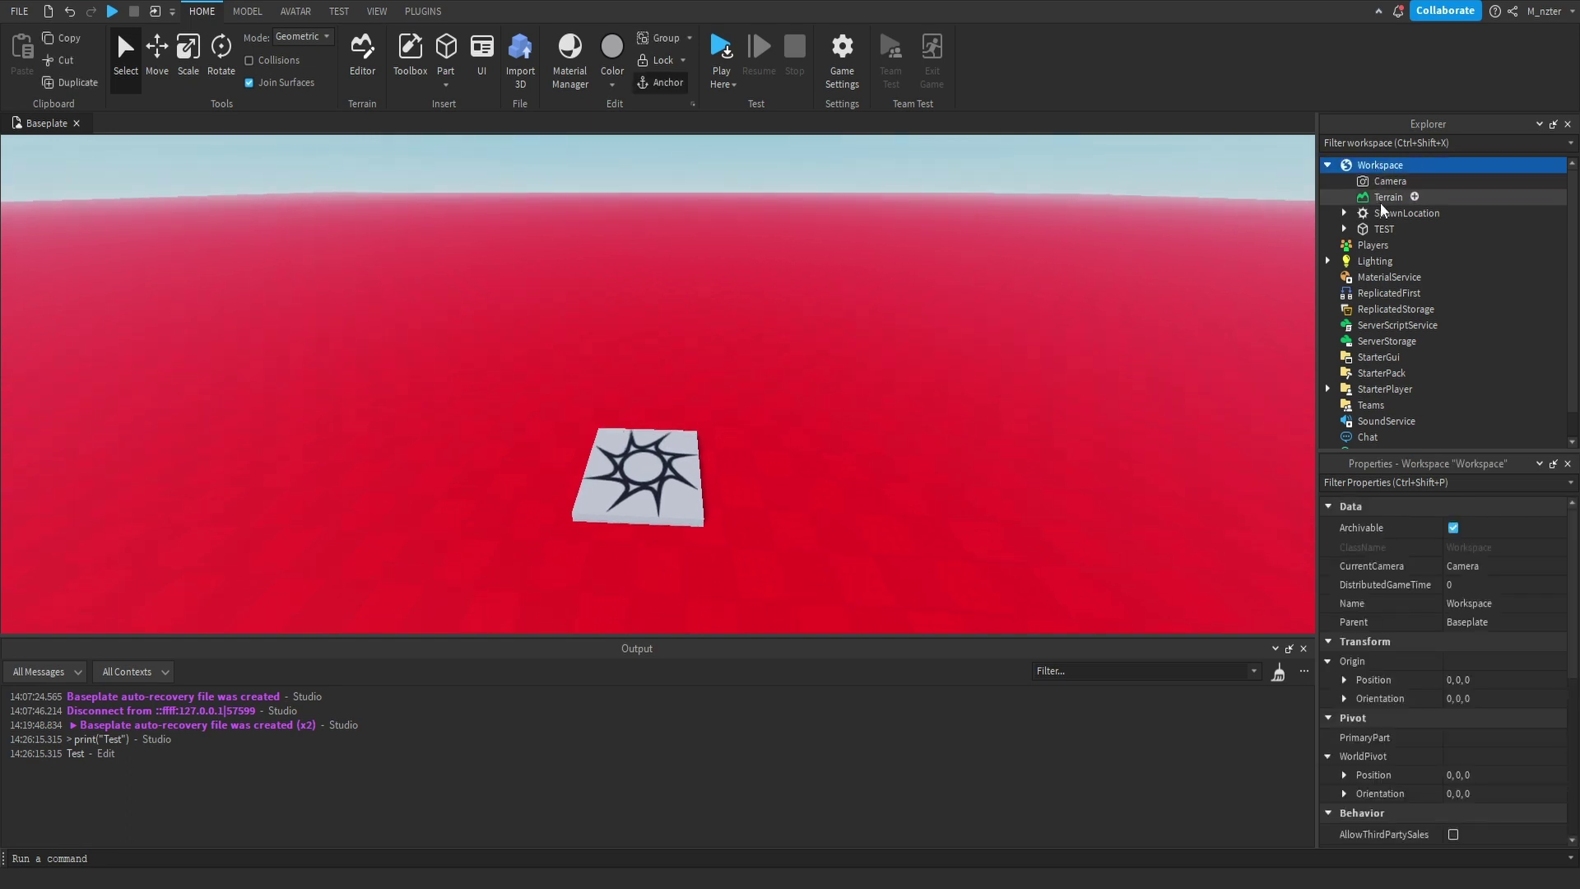
left_click(1387, 230)
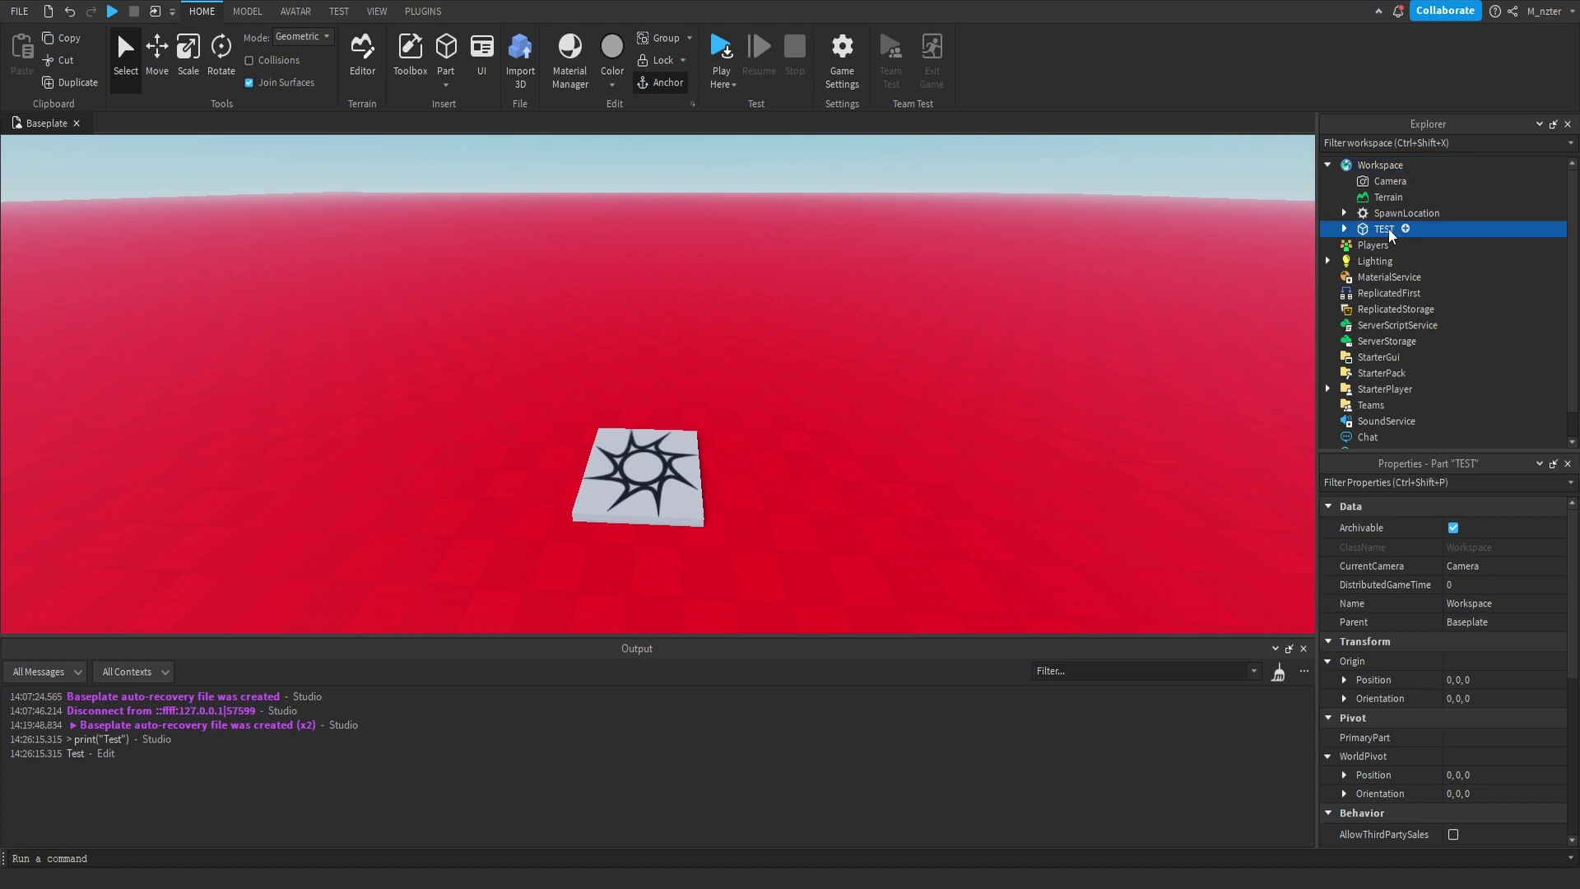
left_click(1394, 214)
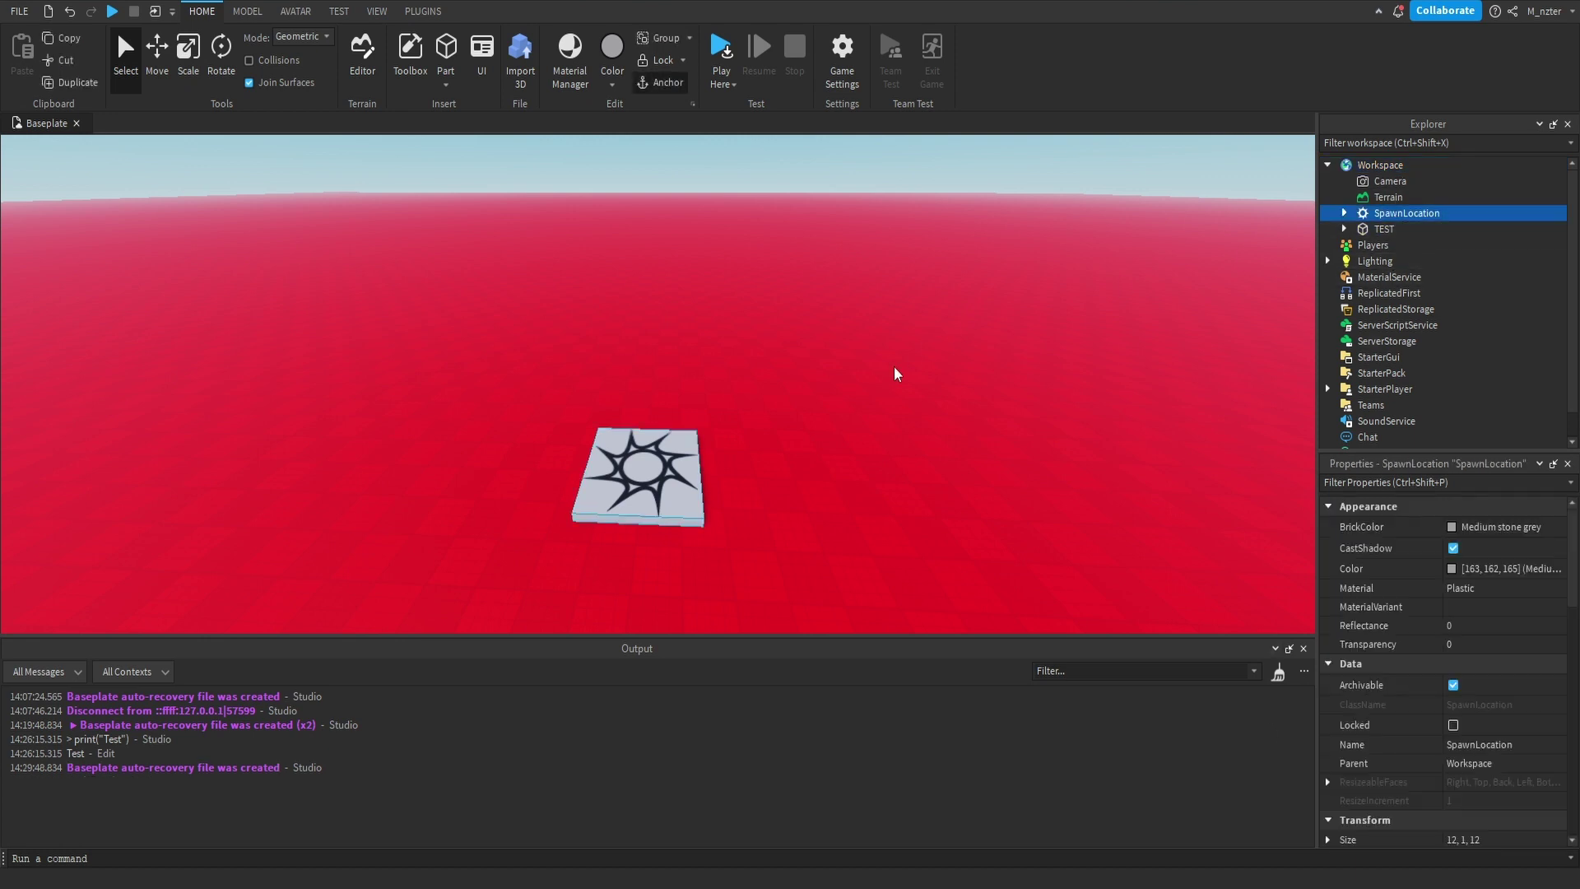
key("f")
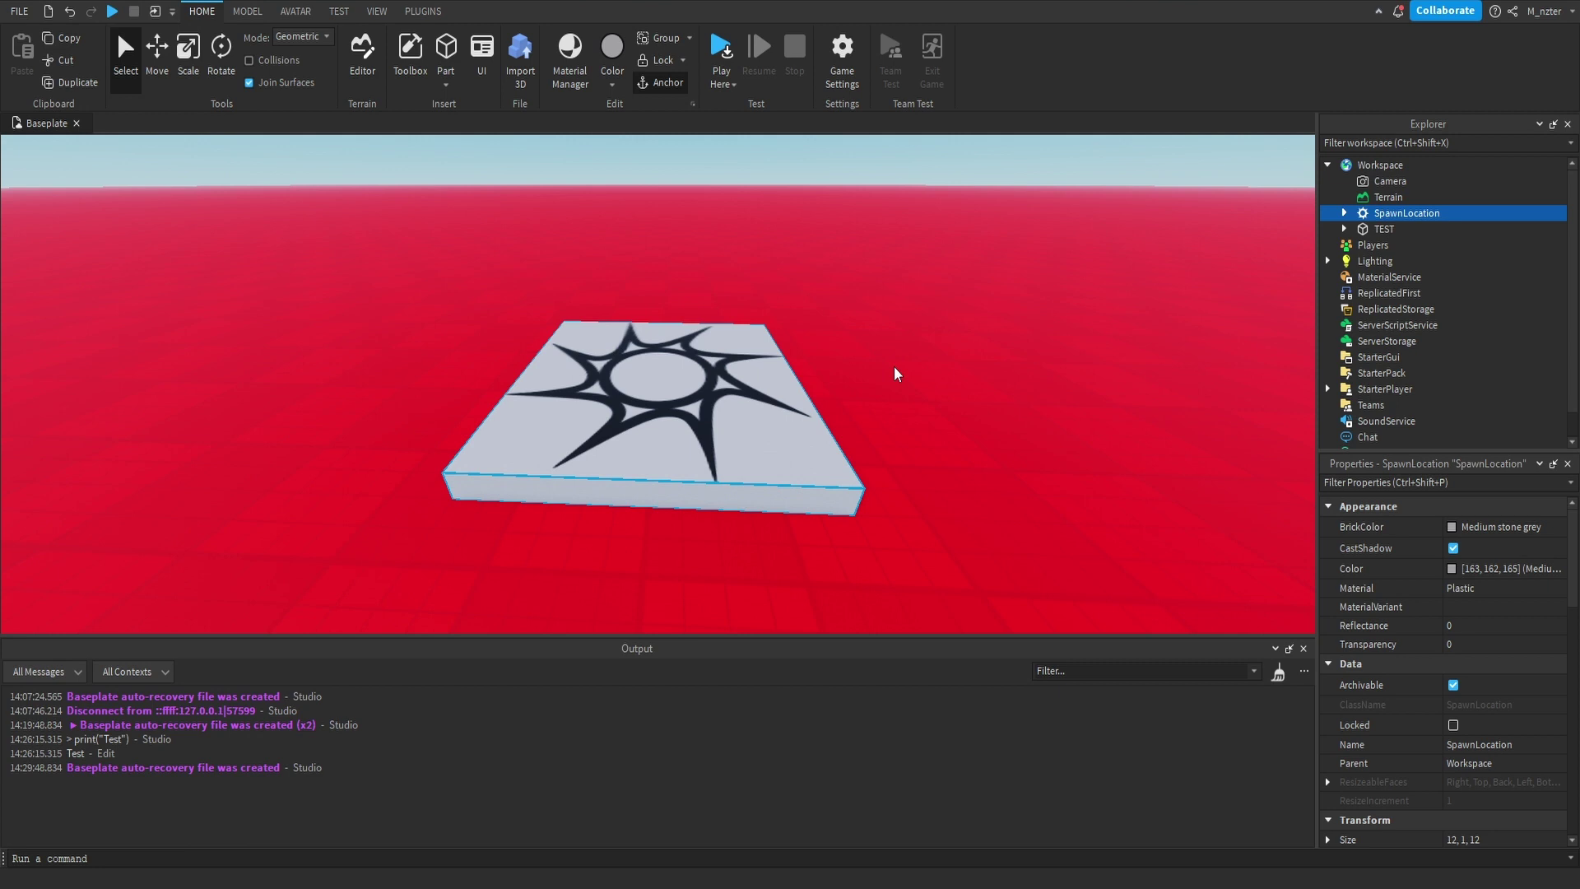
scroll(894, 368, "down", 5)
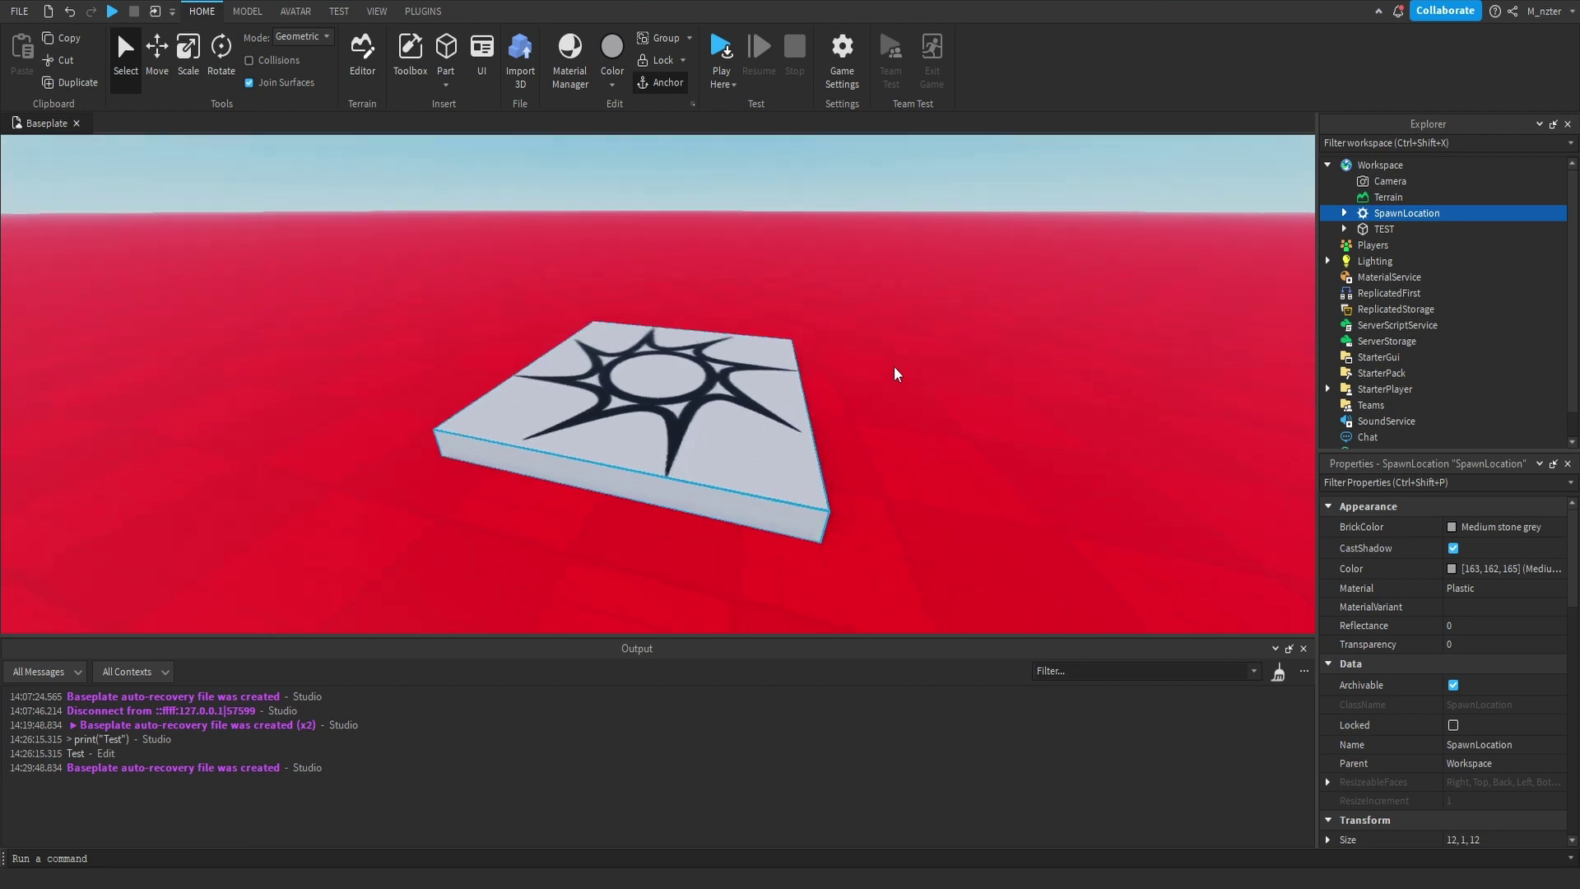
key("f")
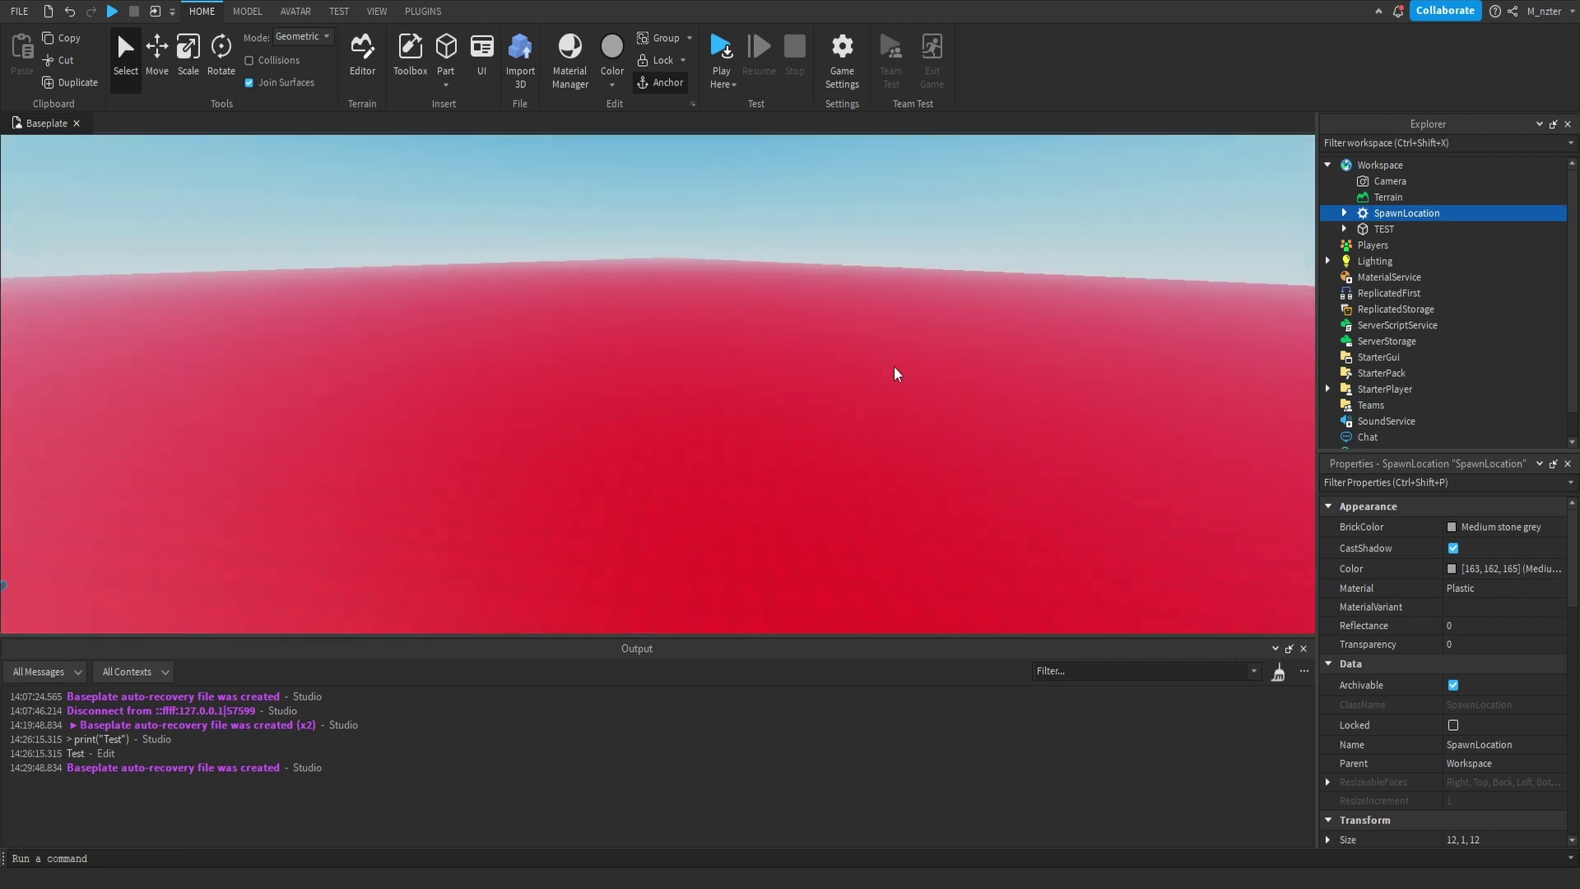
scroll(895, 352, "down", 5)
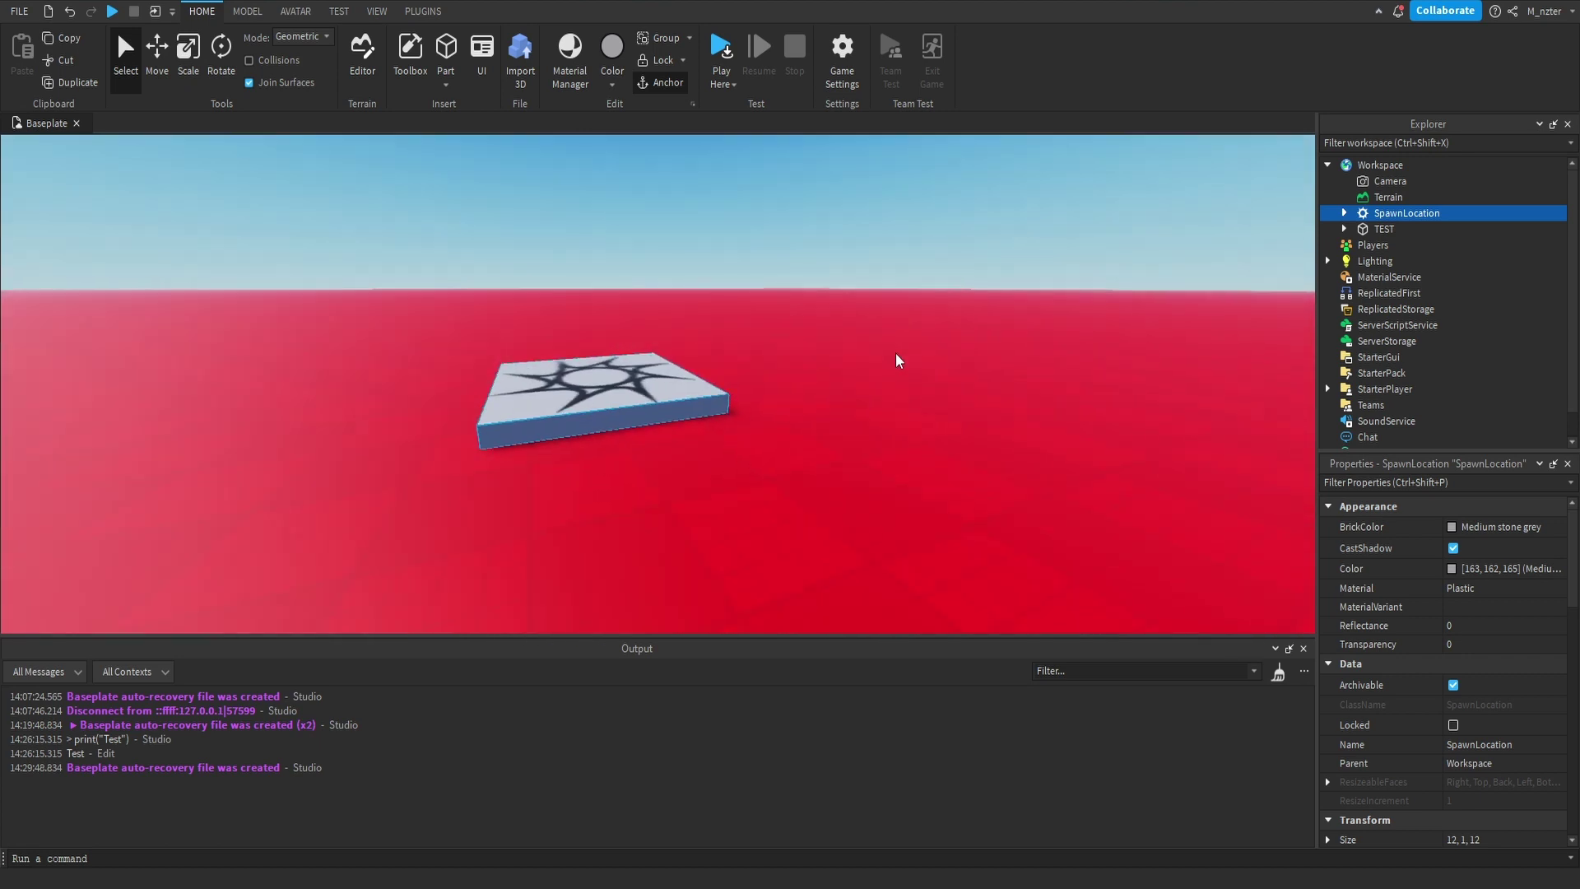
scroll(897, 354, "down", 5)
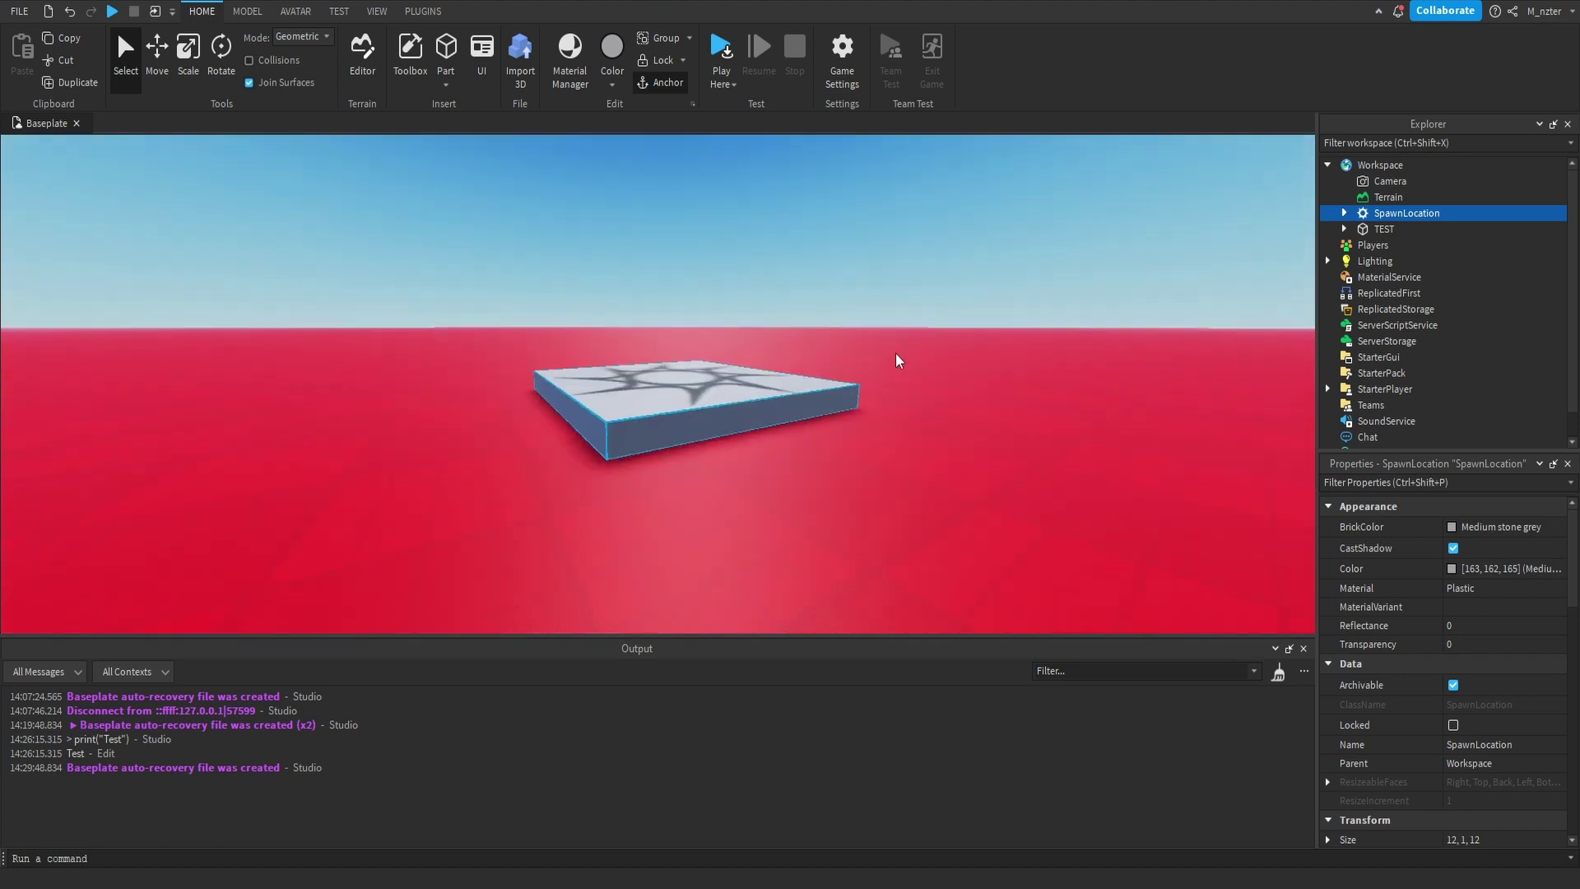
key("w")
right_click_drag(895, 353, 895, 353)
key("s")
Select the TEST part and focus the camera on it.
left_click(1392, 219)
left_click(1392, 228)
key("f")
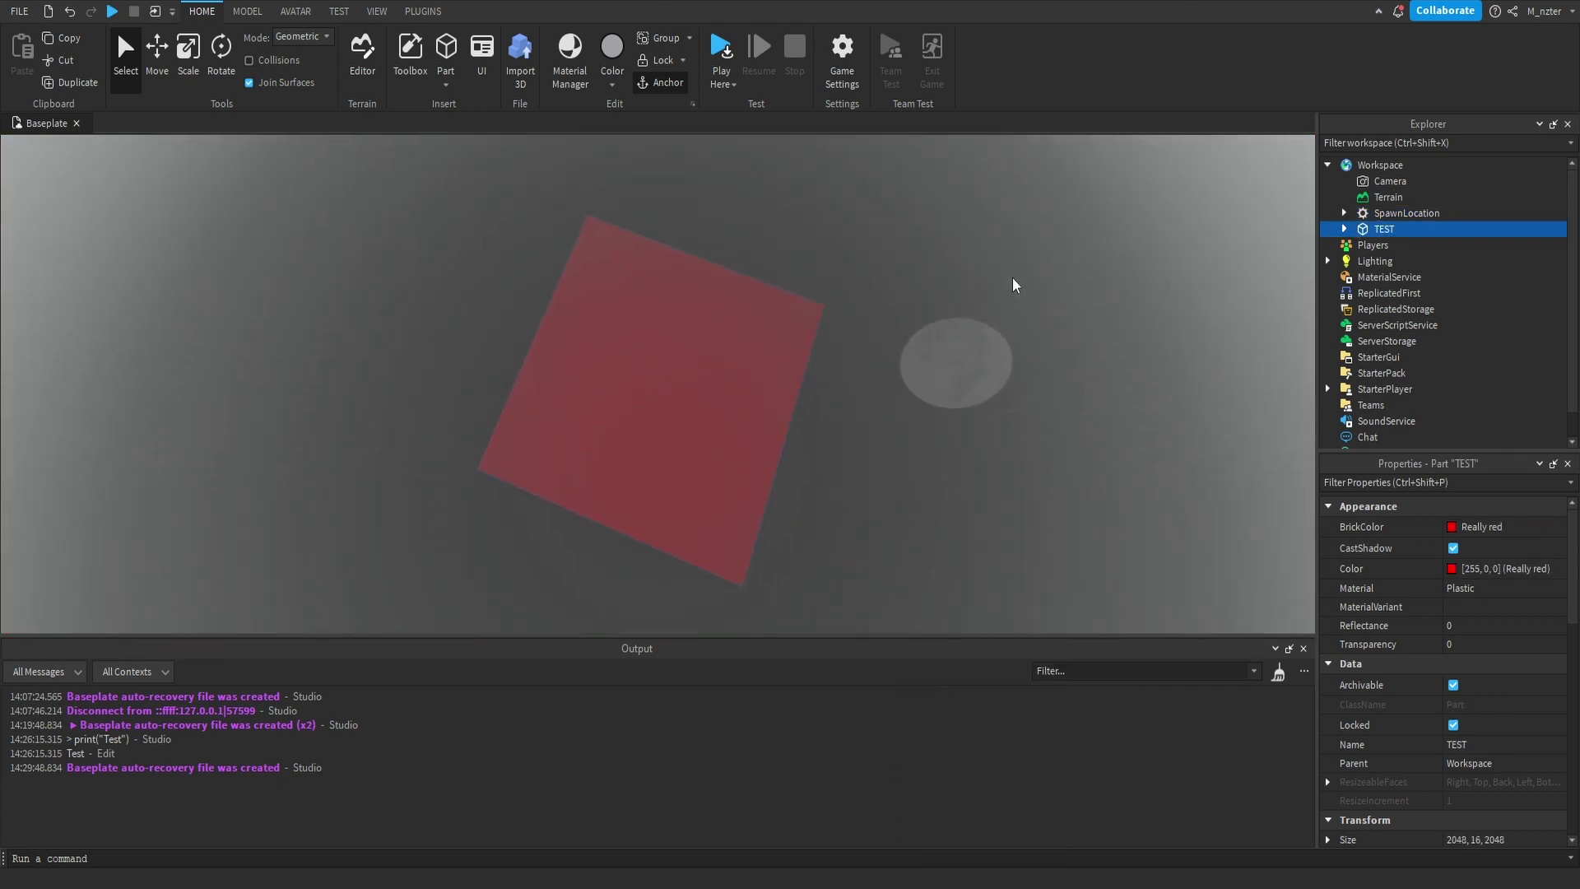
Select the SpawnLocation pad instead of the TEST part, turn the camera away from it, and focus the view on it.
right_click_drag(1012, 278, 1012, 279)
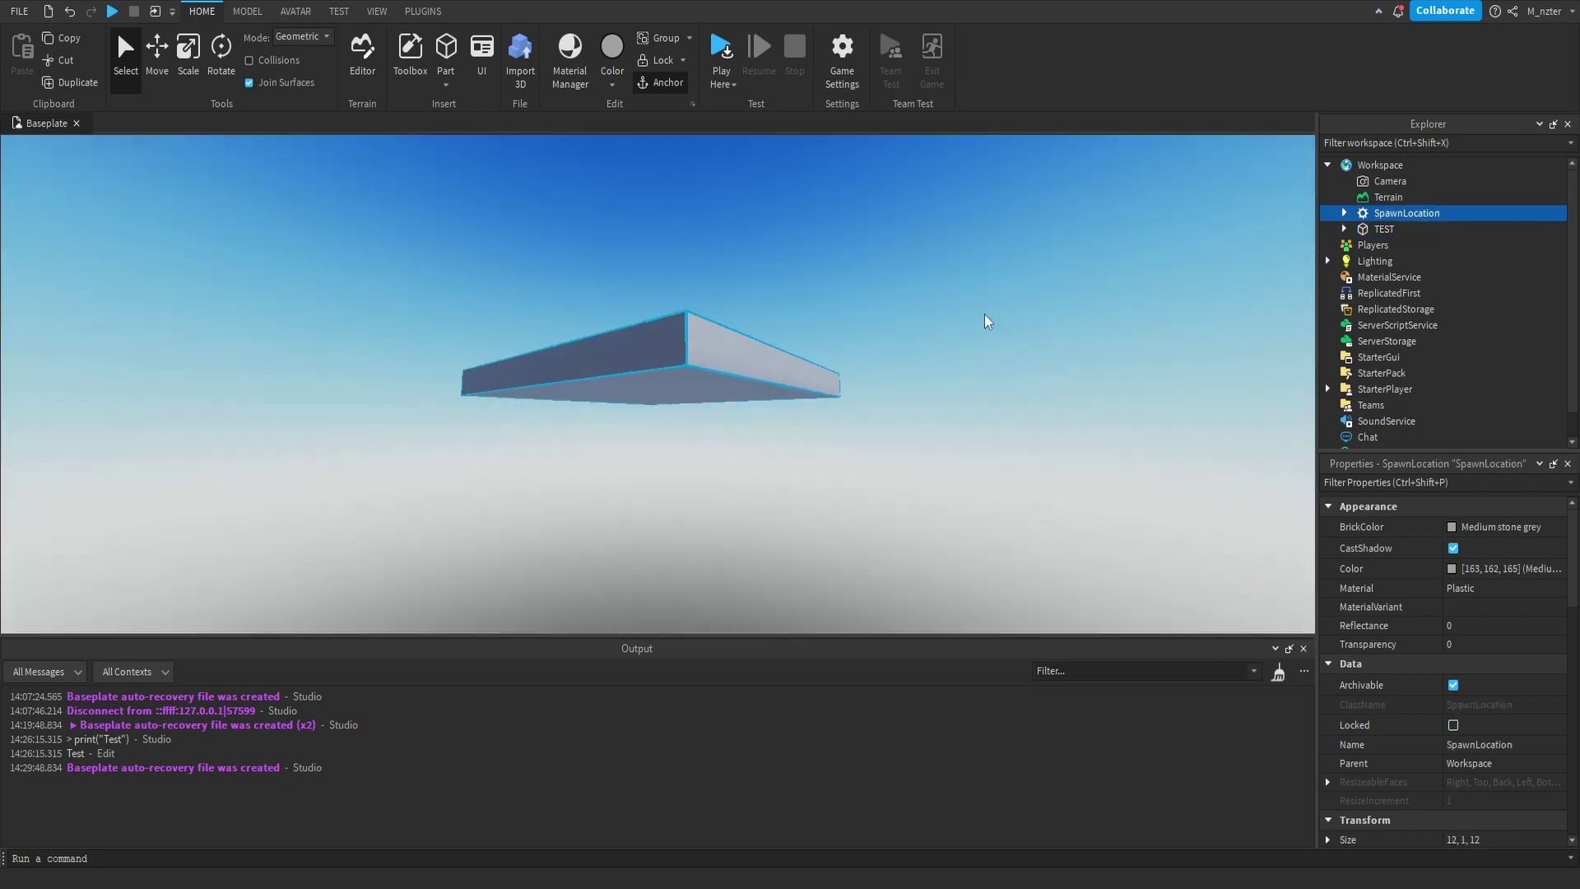
right_click_drag(984, 314, 984, 314)
scroll(984, 314, "down", 5)
scroll(984, 313, "up", 2)
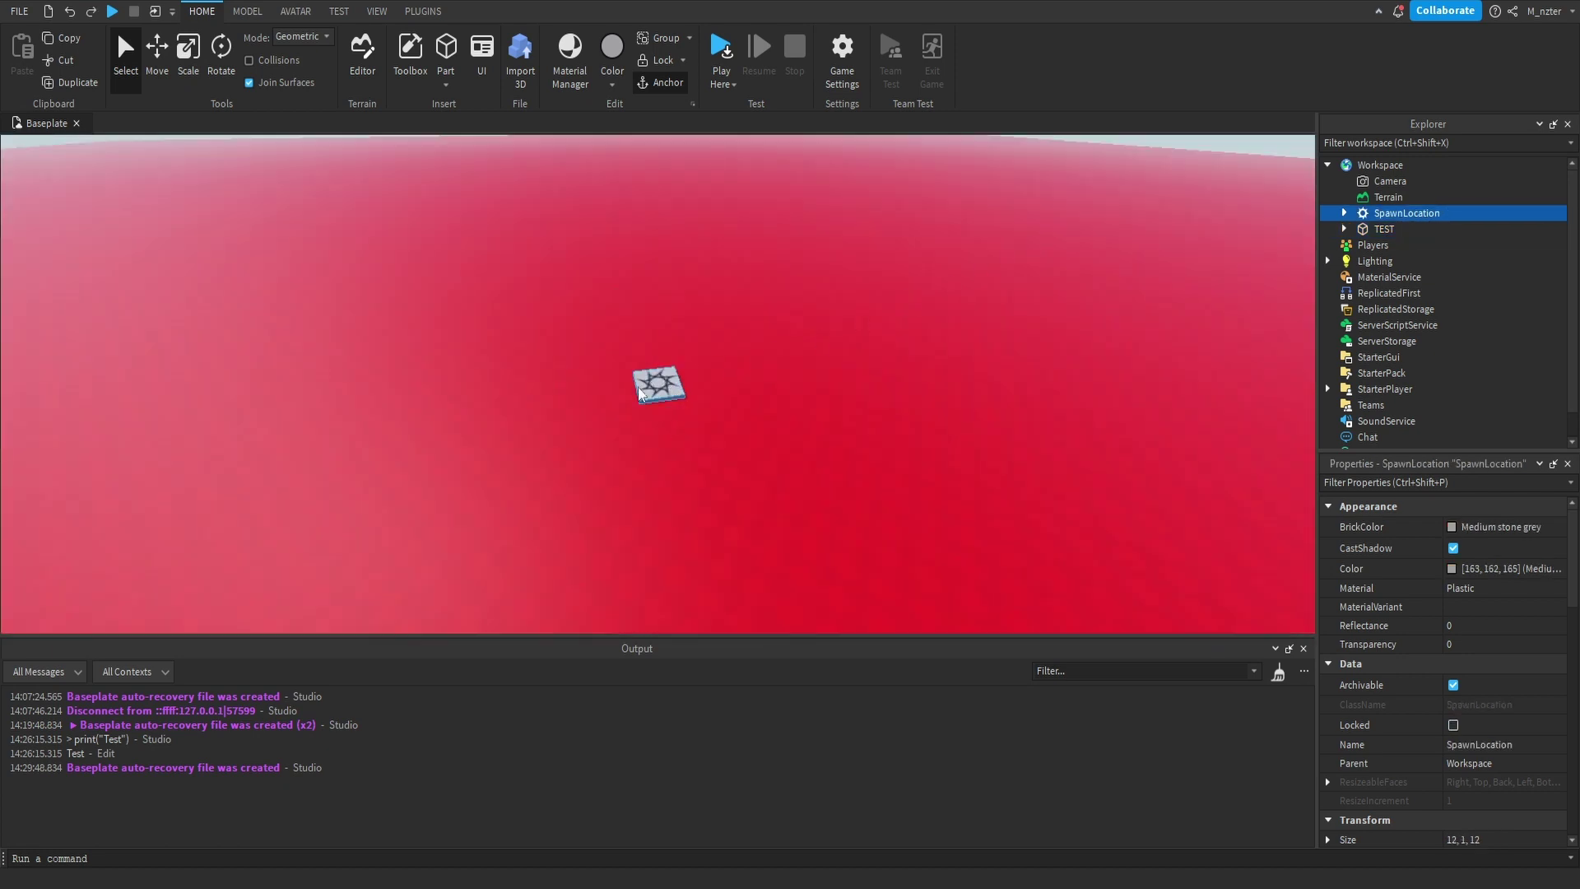
right_click_drag(638, 387, 648, 386)
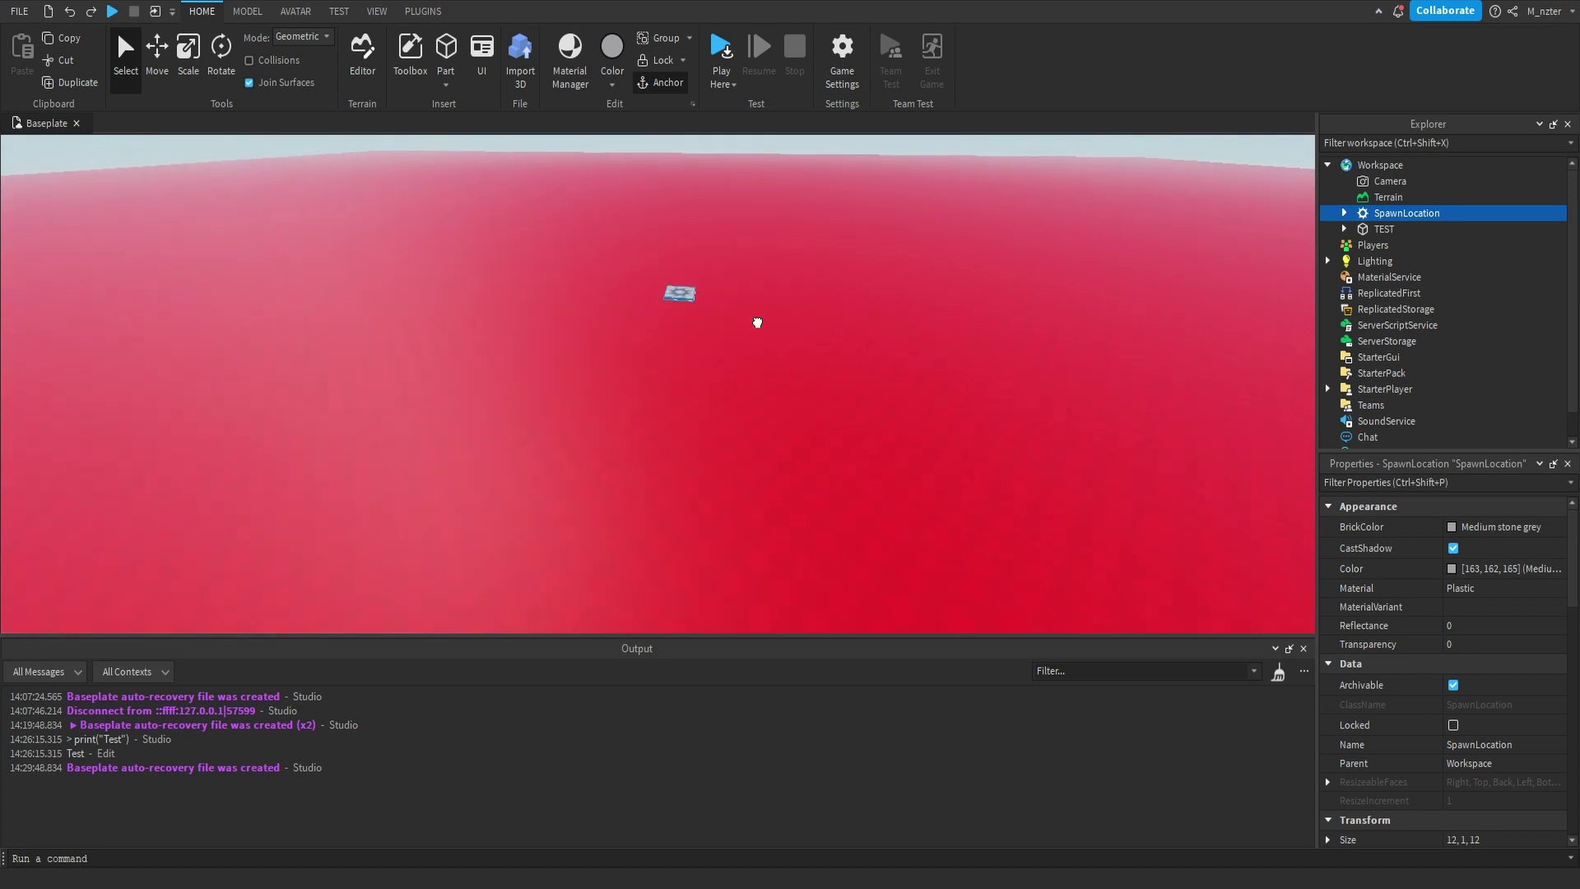
left_click_drag(757, 322, 762, 289)
key("f")
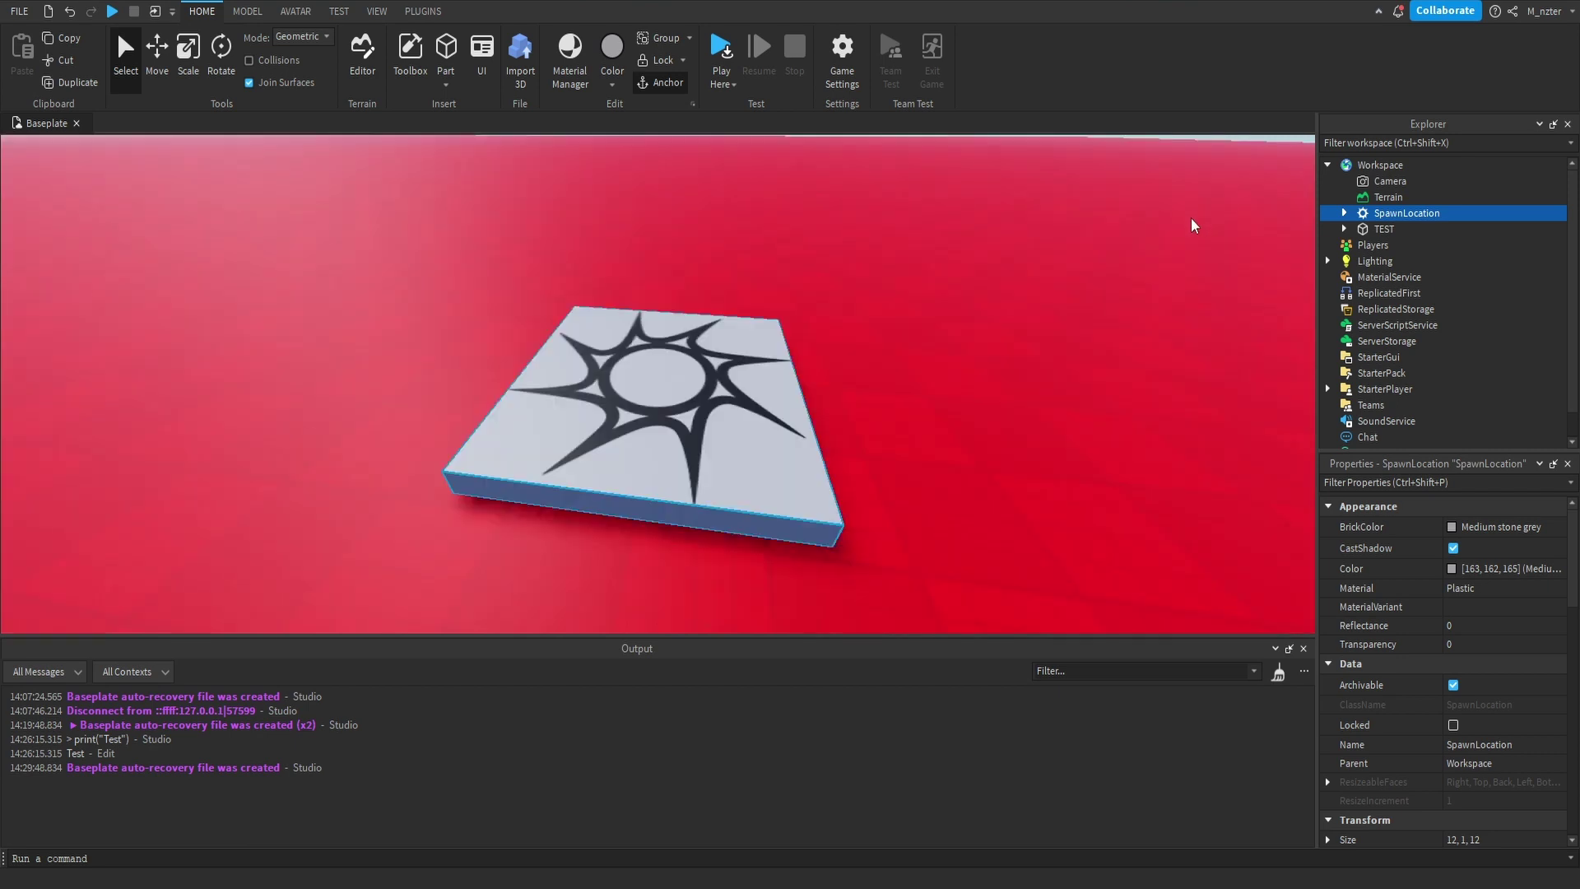
Repeatedly zoom out from the selected spawn pad and refocus the camera on it, viewing it from different angles and distances.
scroll(900, 332, "down", 5)
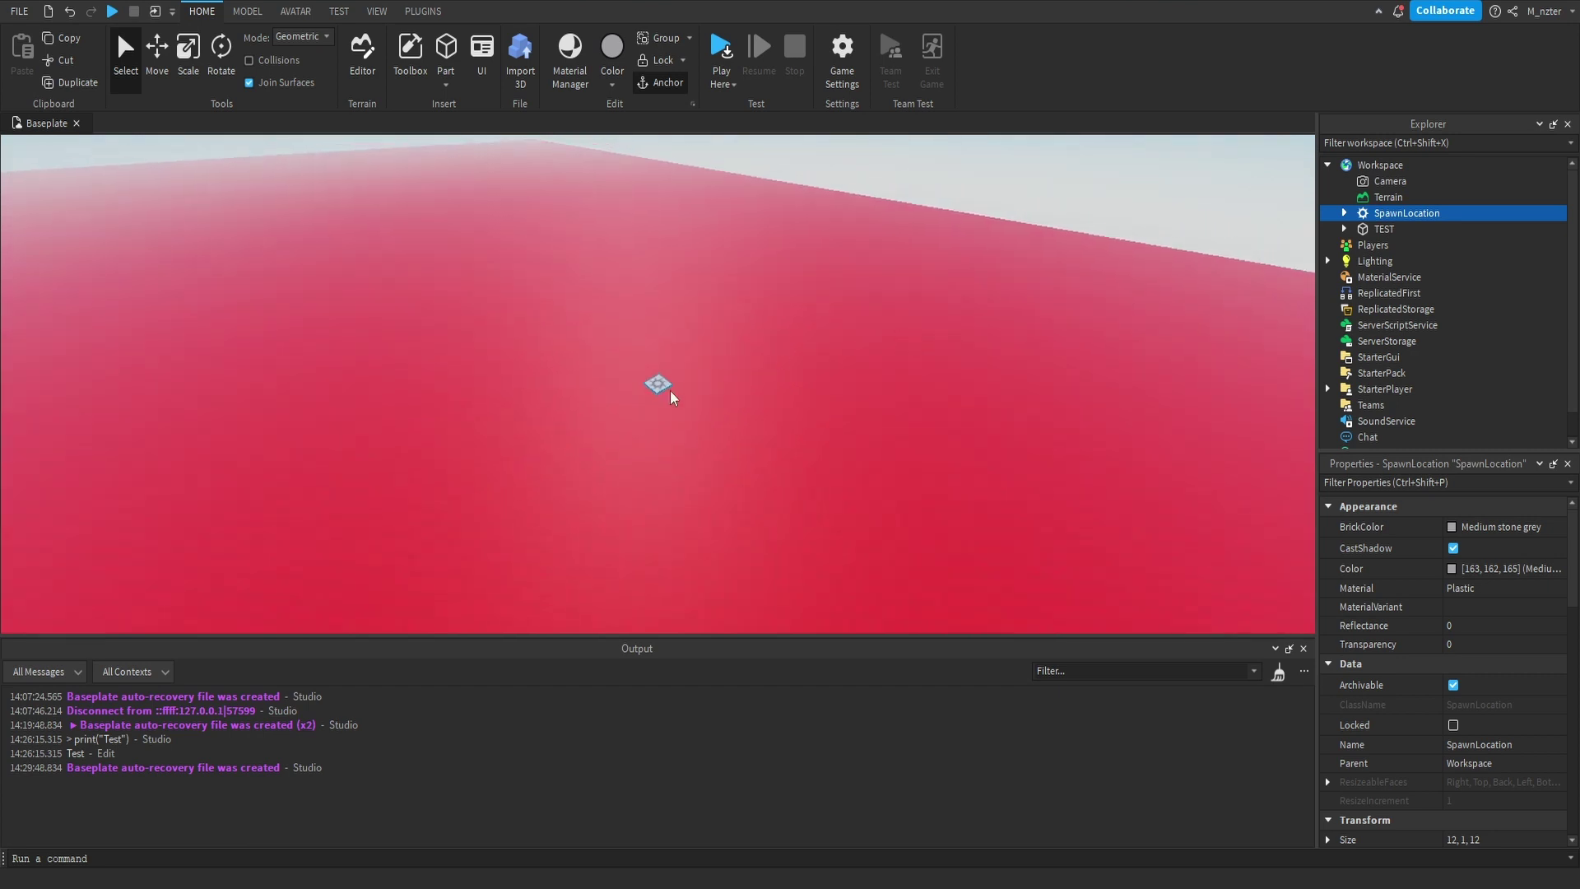
key("f")
scroll(715, 375, "down", 3)
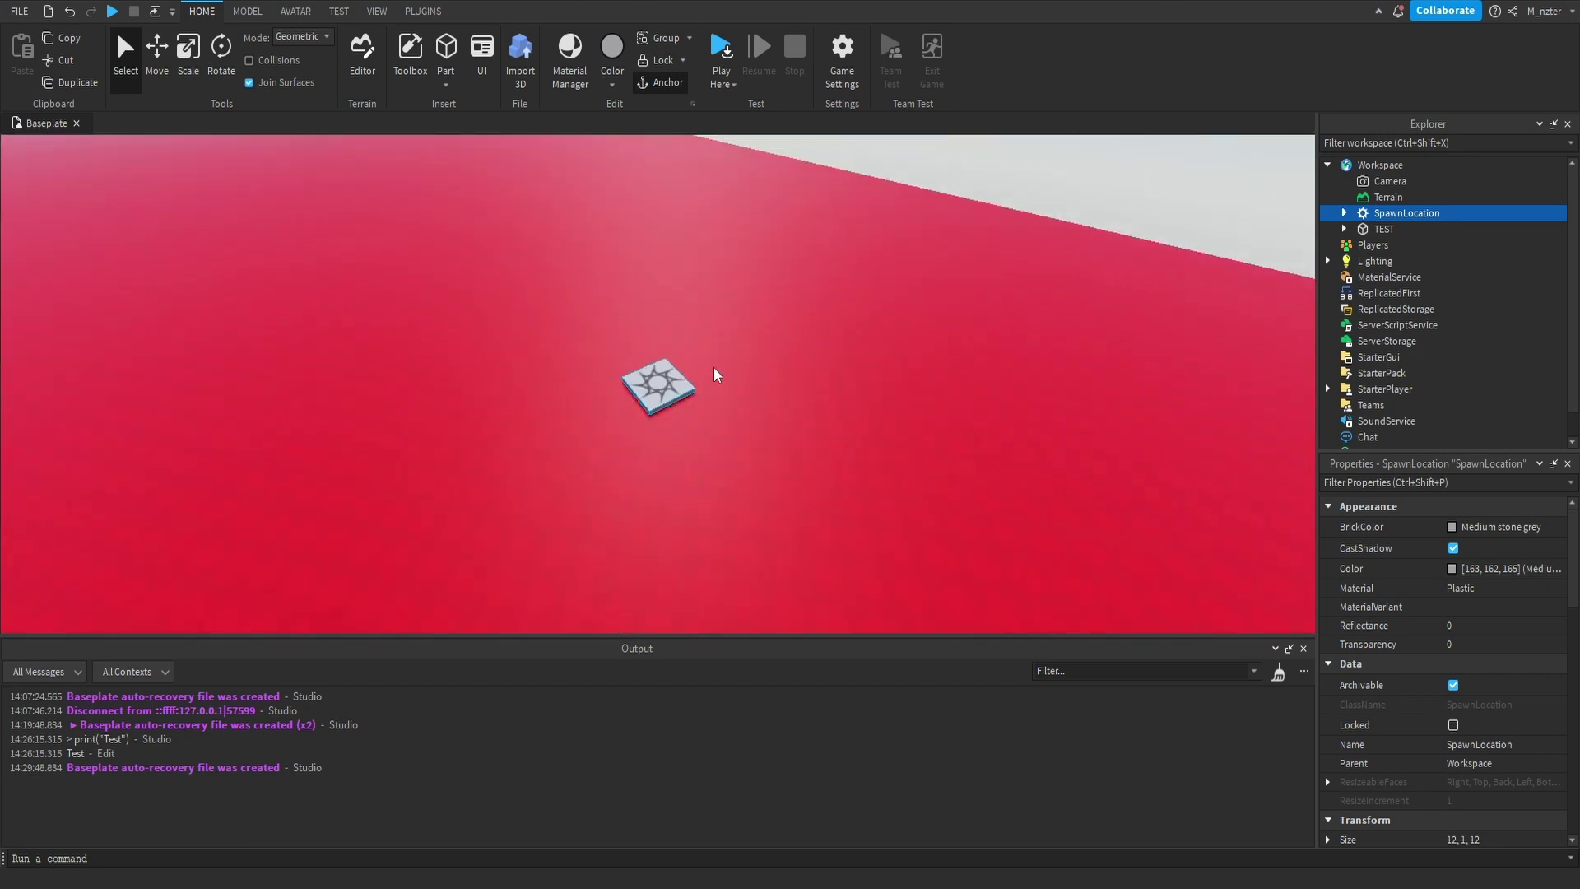
key("f")
left_click_drag(741, 415, 862, 311)
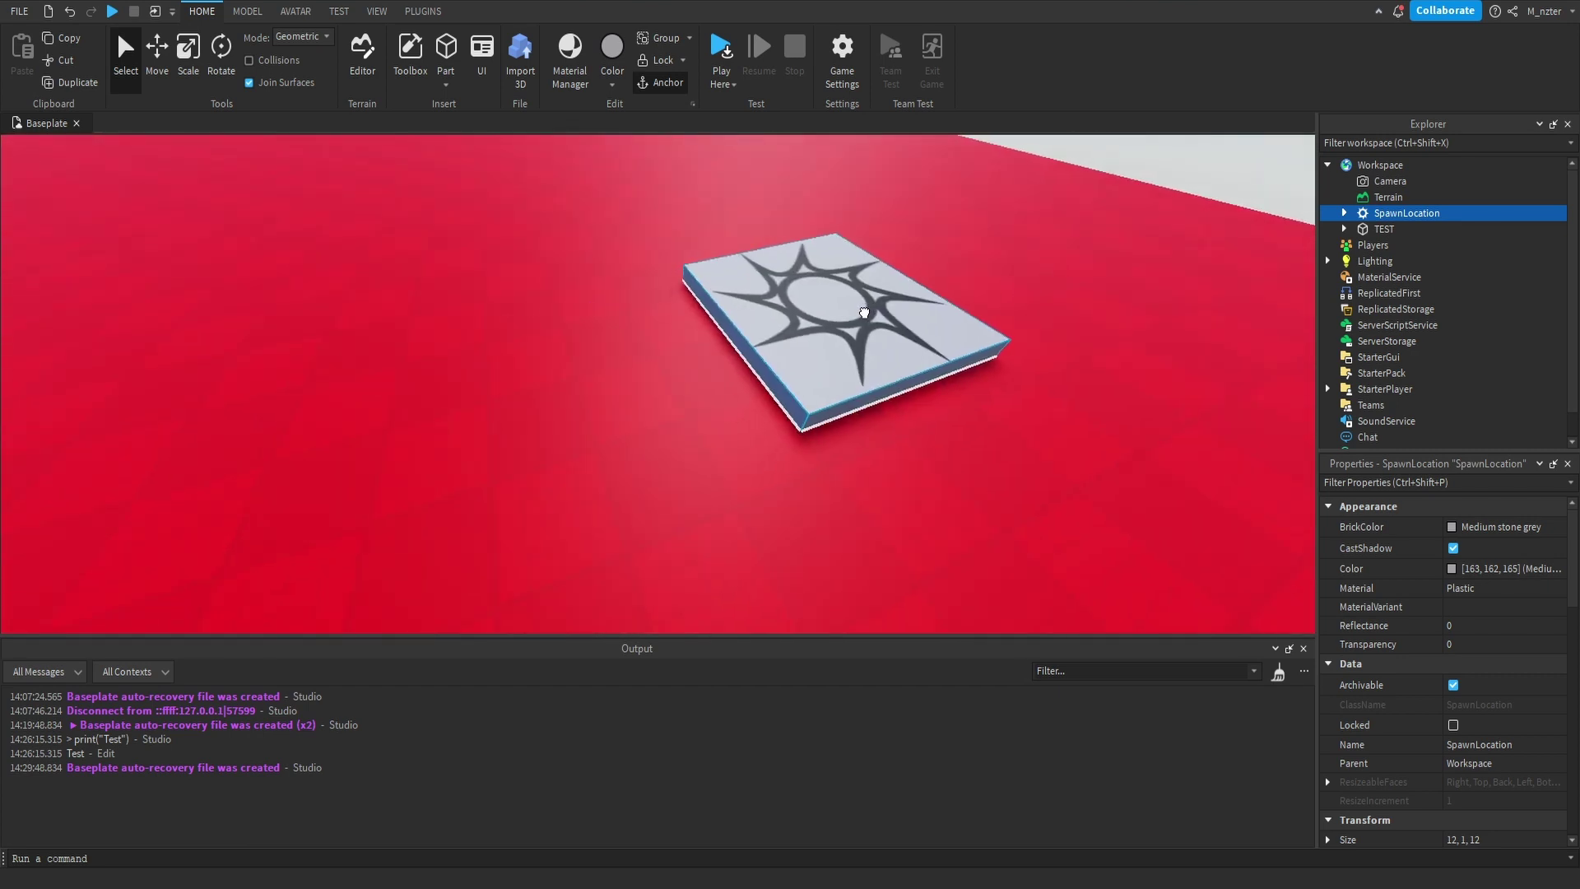
right_click_drag(862, 311, 862, 311)
scroll(862, 311, "down", 4)
scroll(861, 313, "up", 4)
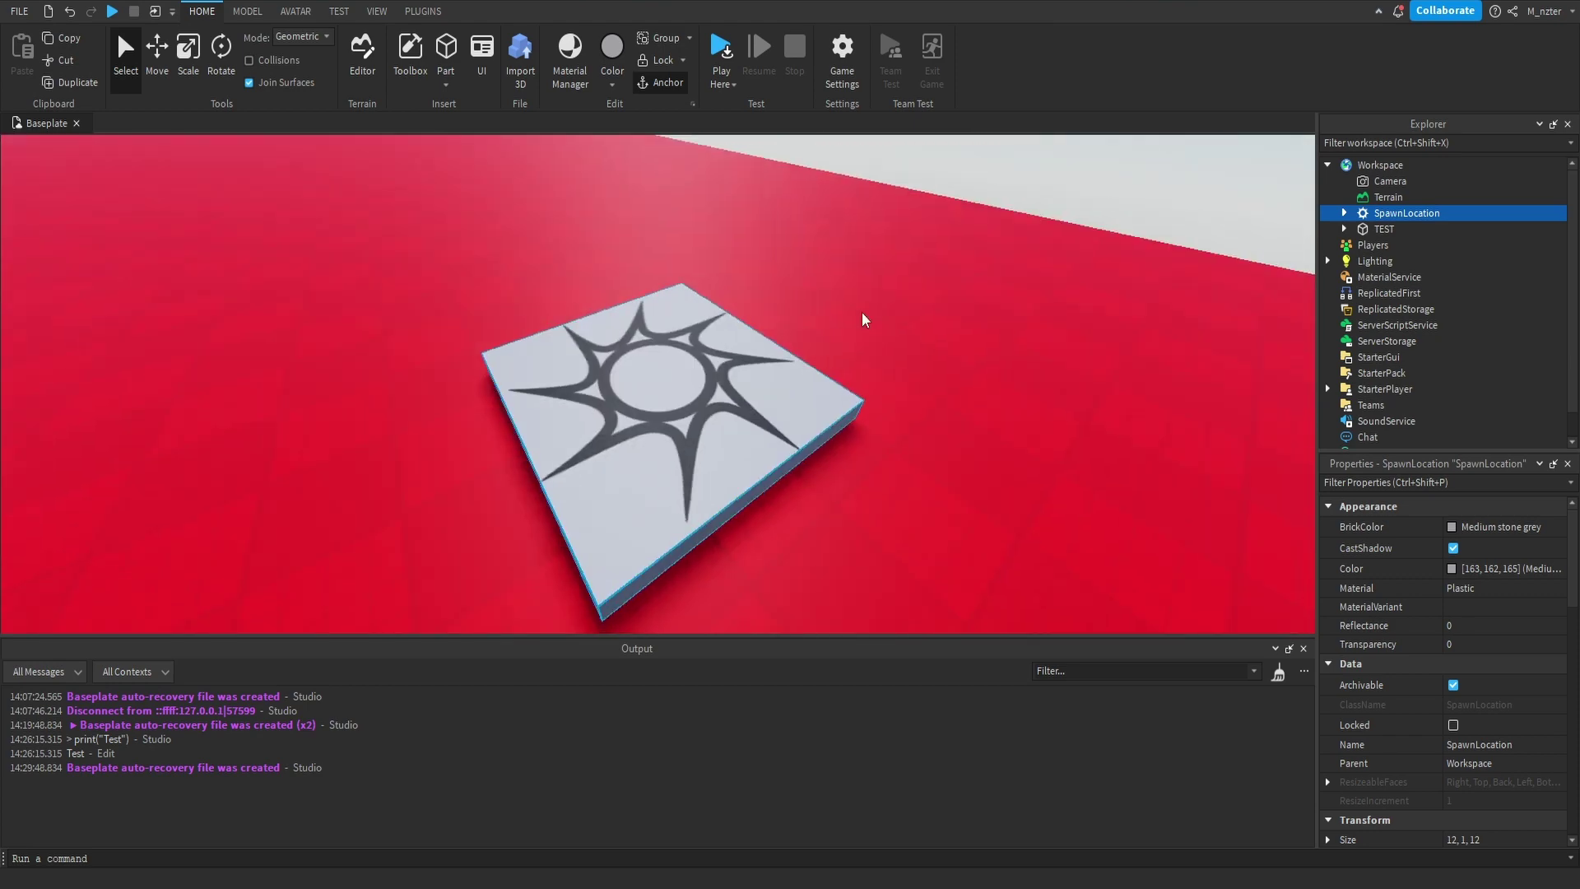
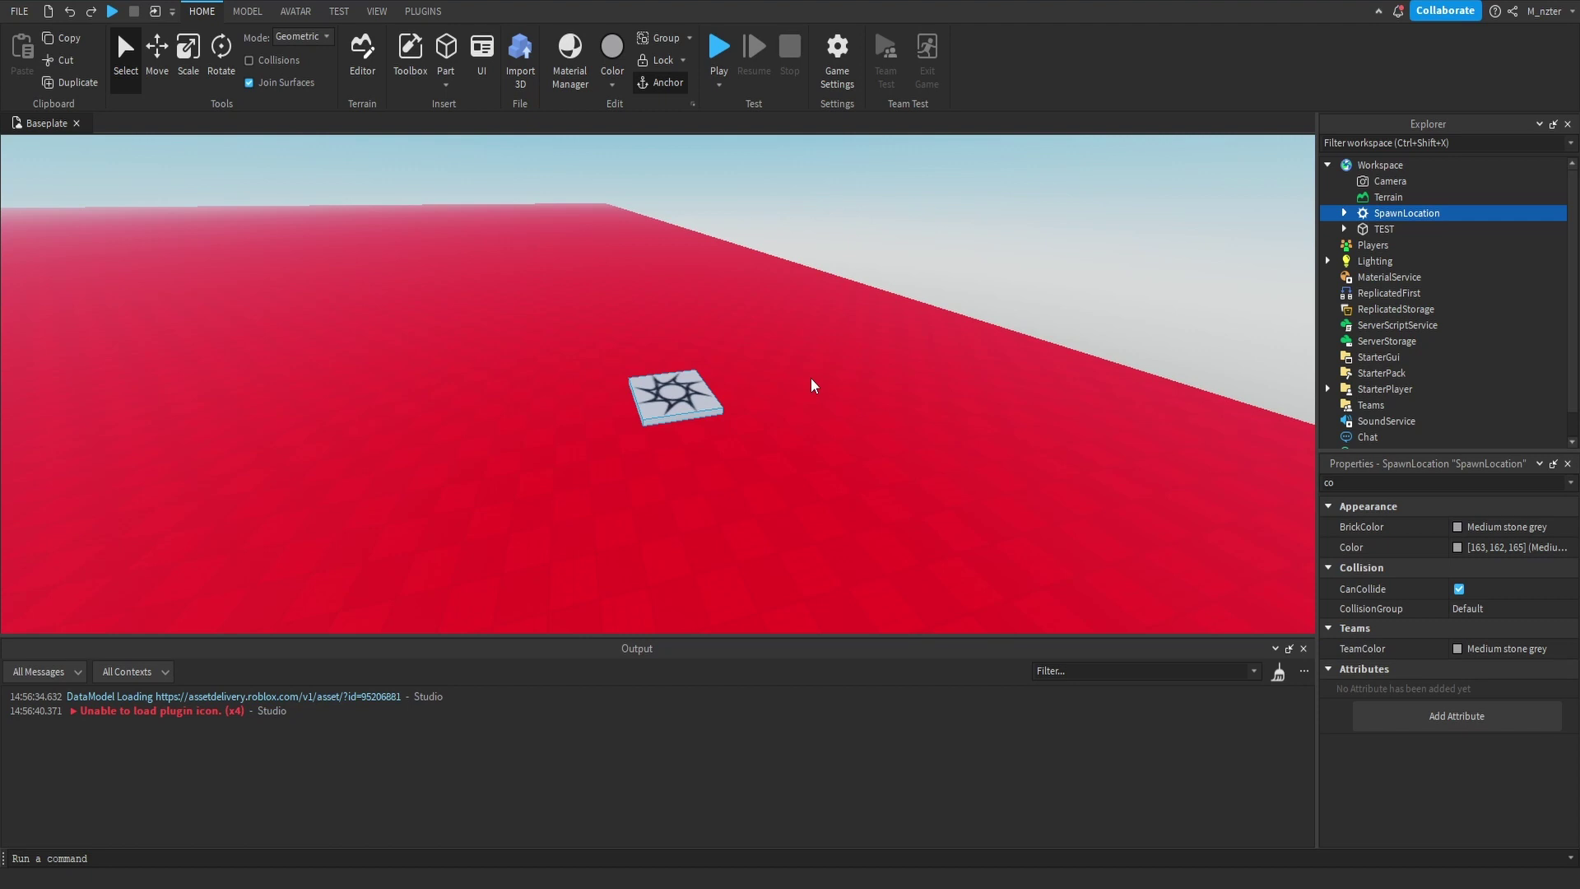
Undo the latest changes up to the SpawnLocation's insertion, redo them, and focus the camera on the spawn pad.
key("ctrl+z")
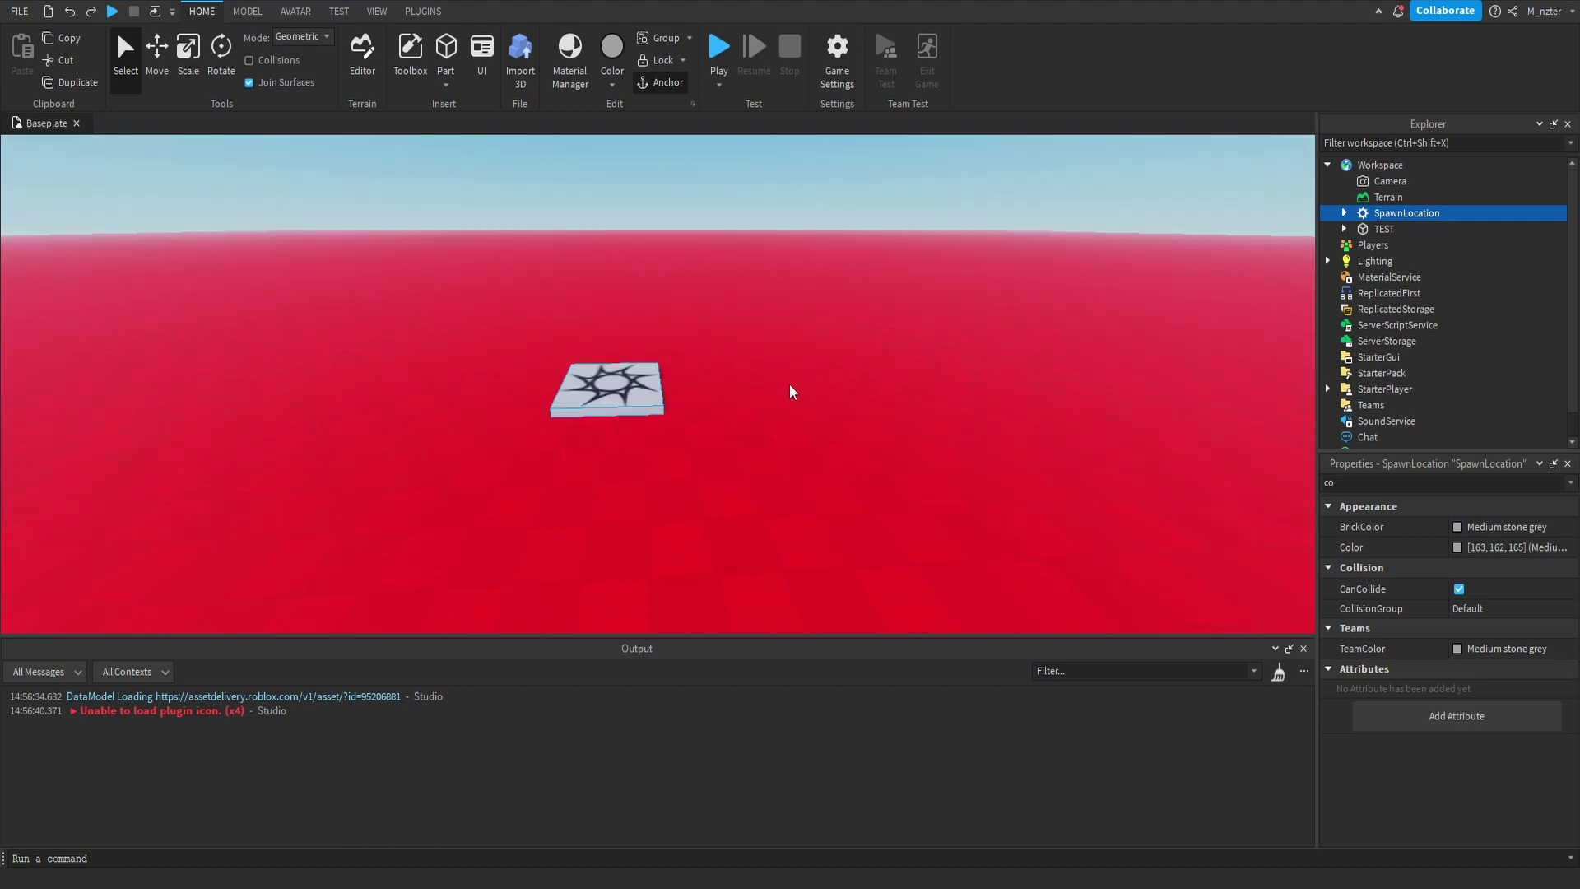
key("ctrl+z")
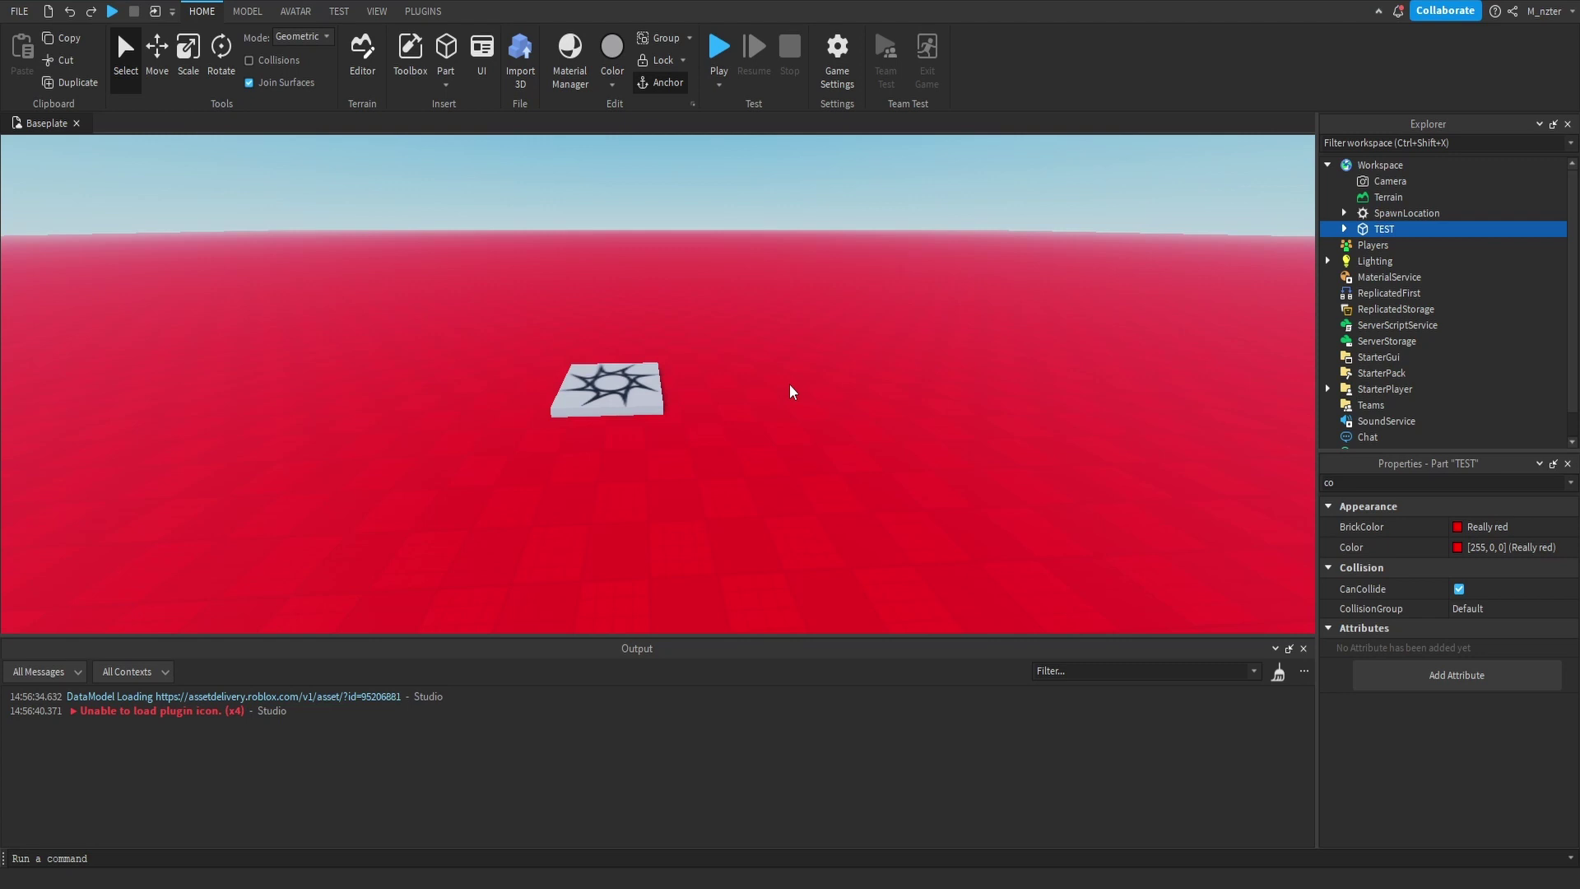
key("ctrl+z")
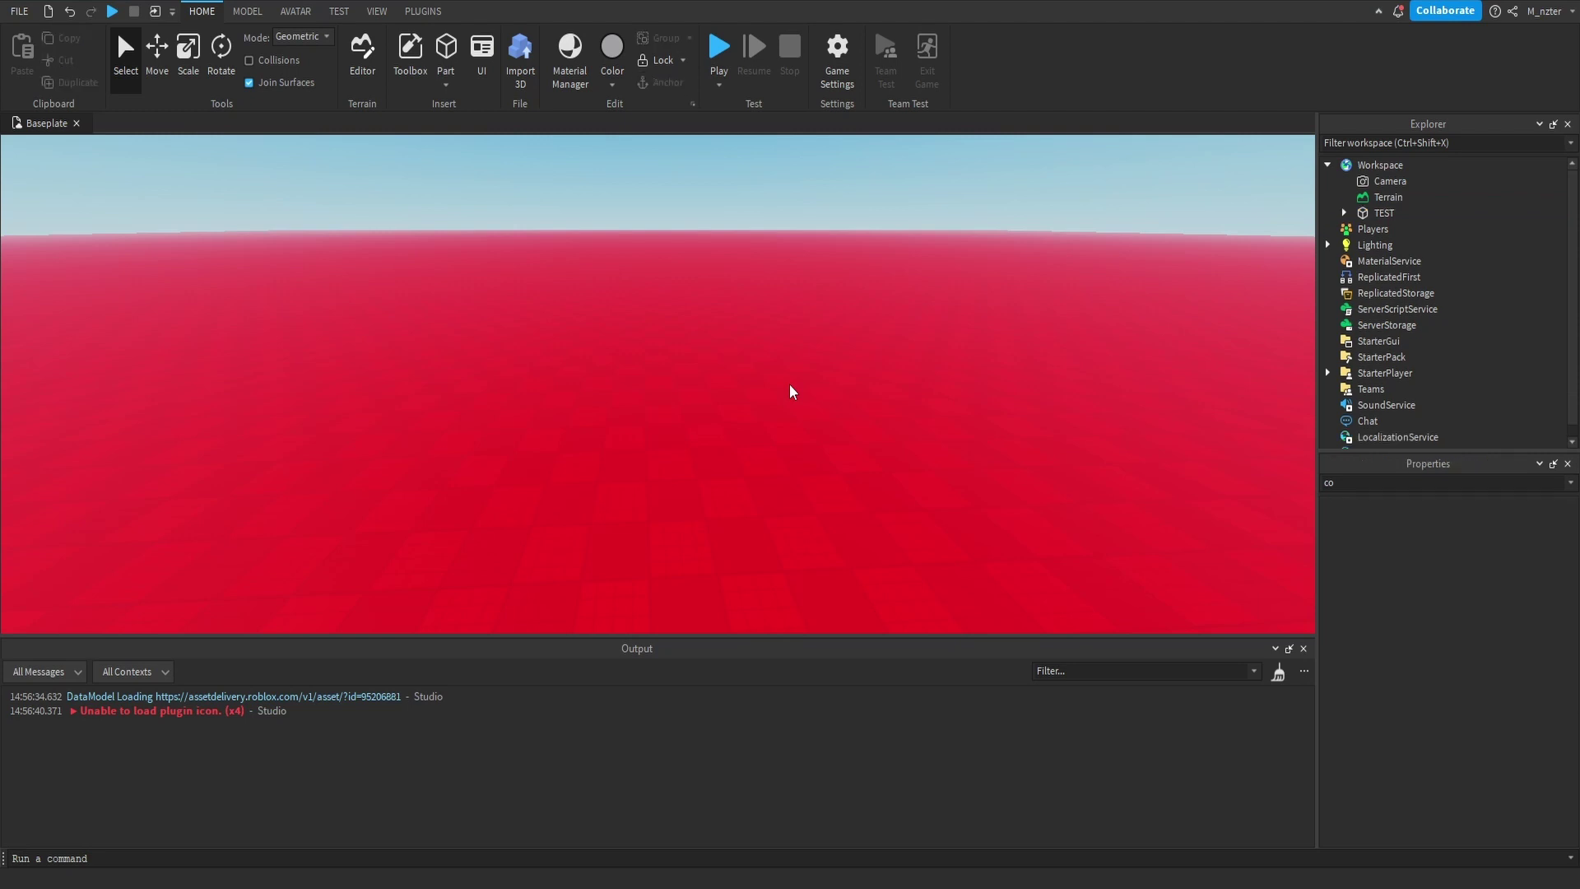
key("f")
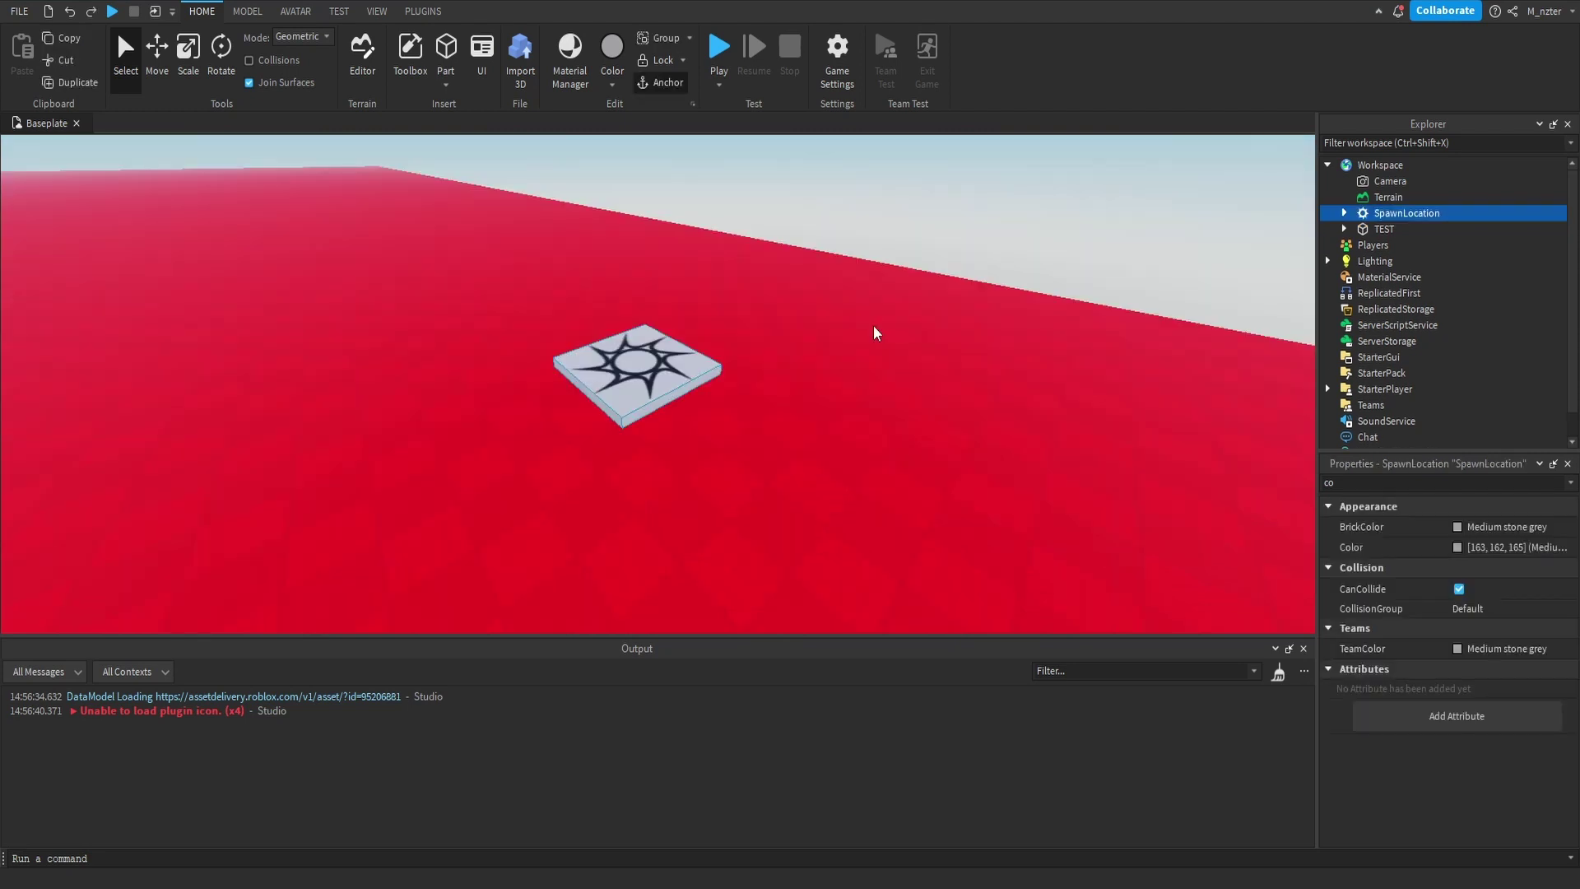
key("ctrl+y")
key("ctrl+z")
right_click_drag(874, 333, 741, 296)
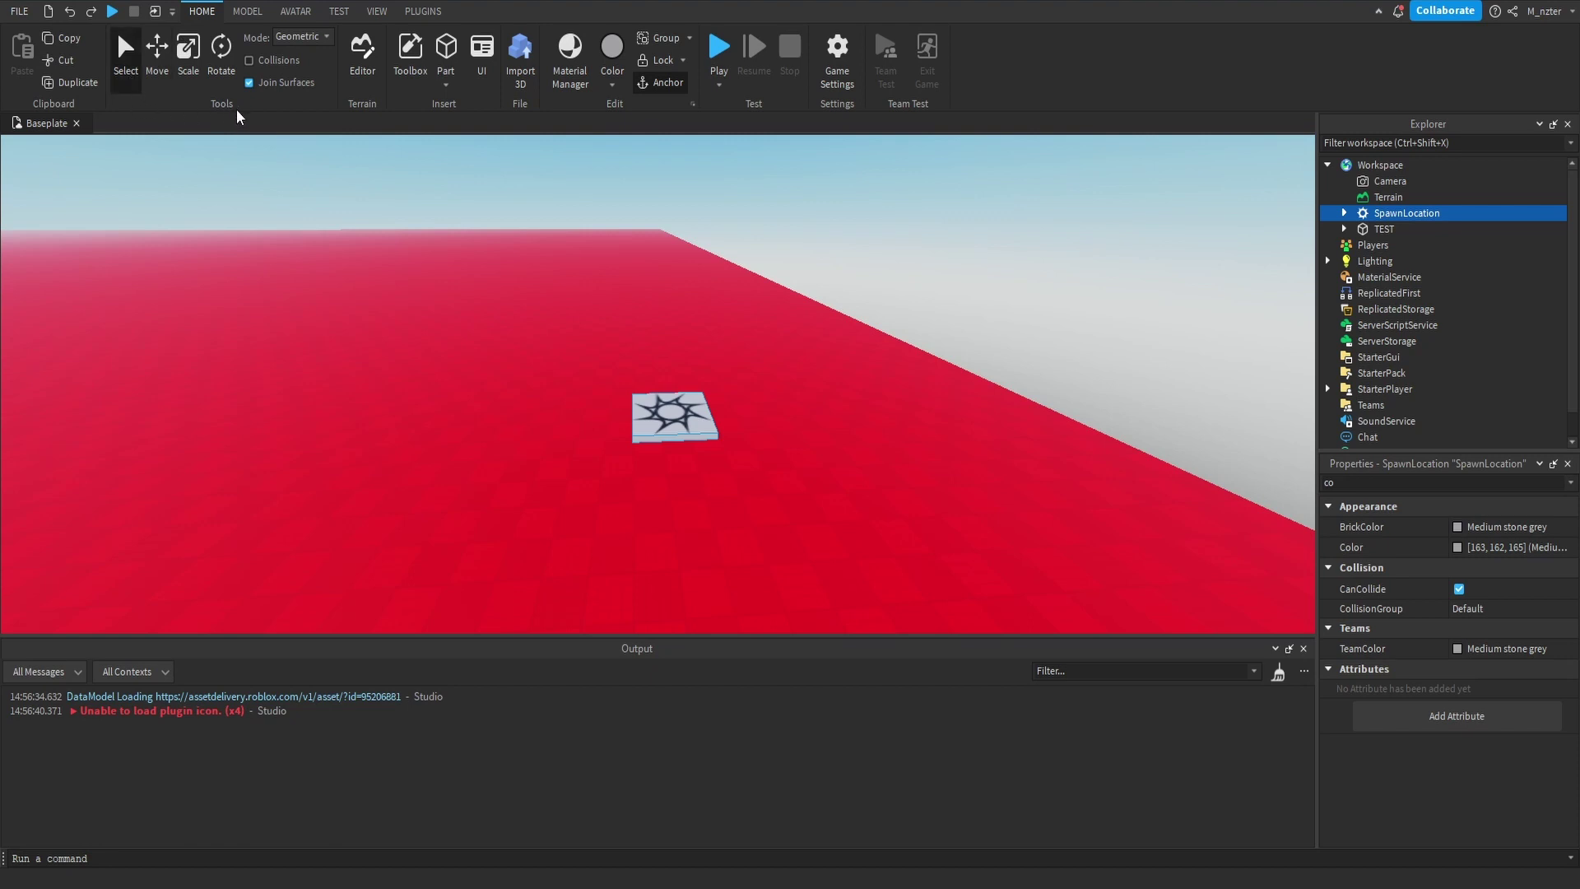
Lift the SpawnLocation pad above the red baseplate with the Move tool, and lower it back to the surface.
left_click(151, 64)
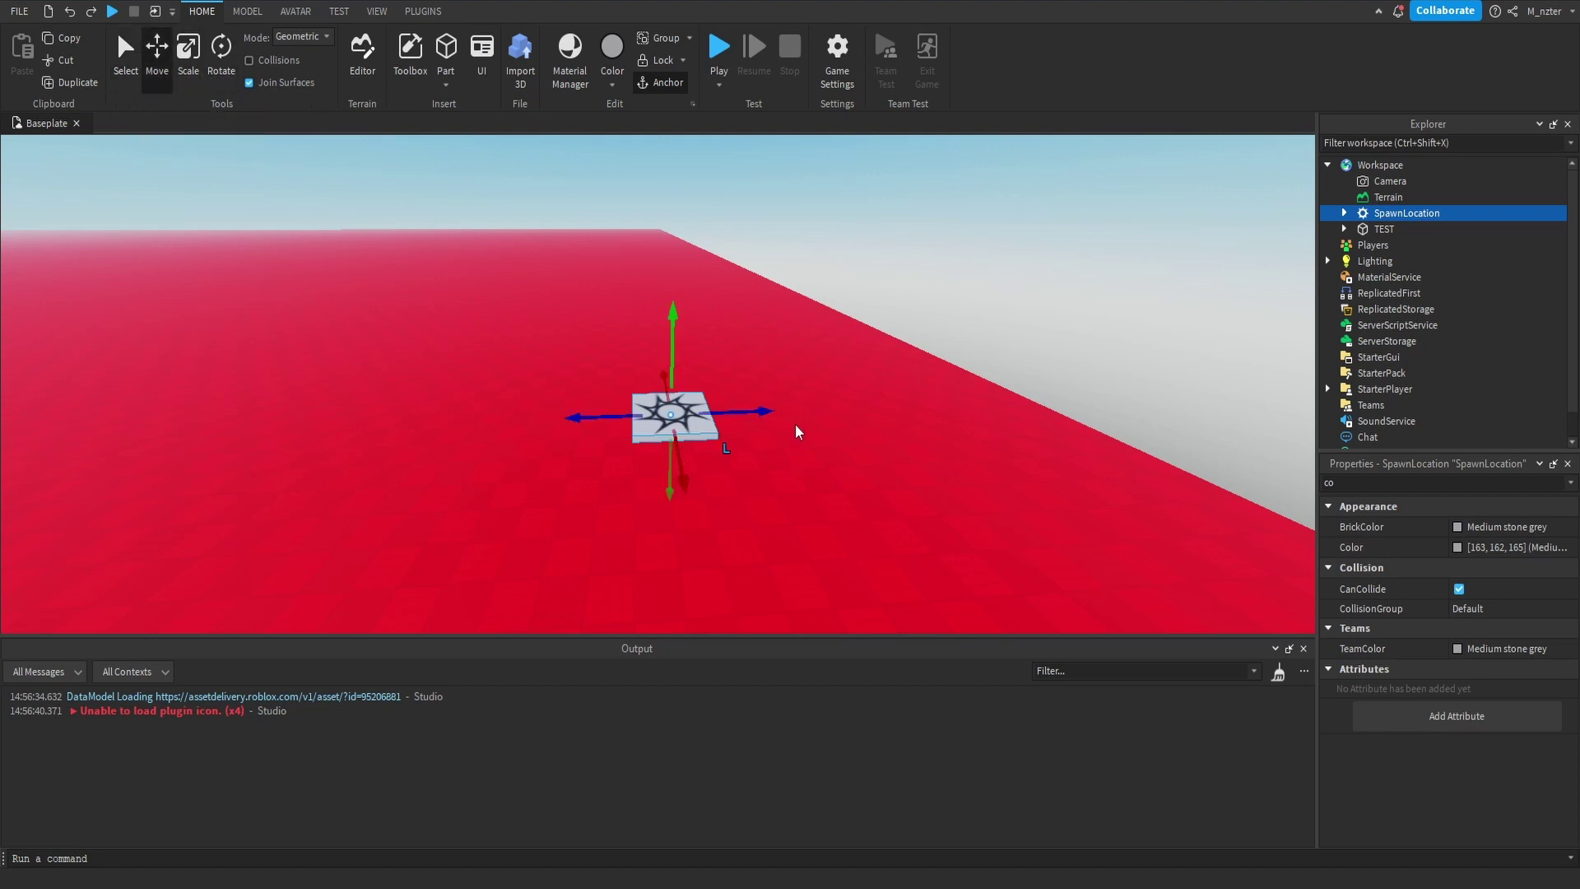
key("d")
right_click_drag(806, 427, 807, 428)
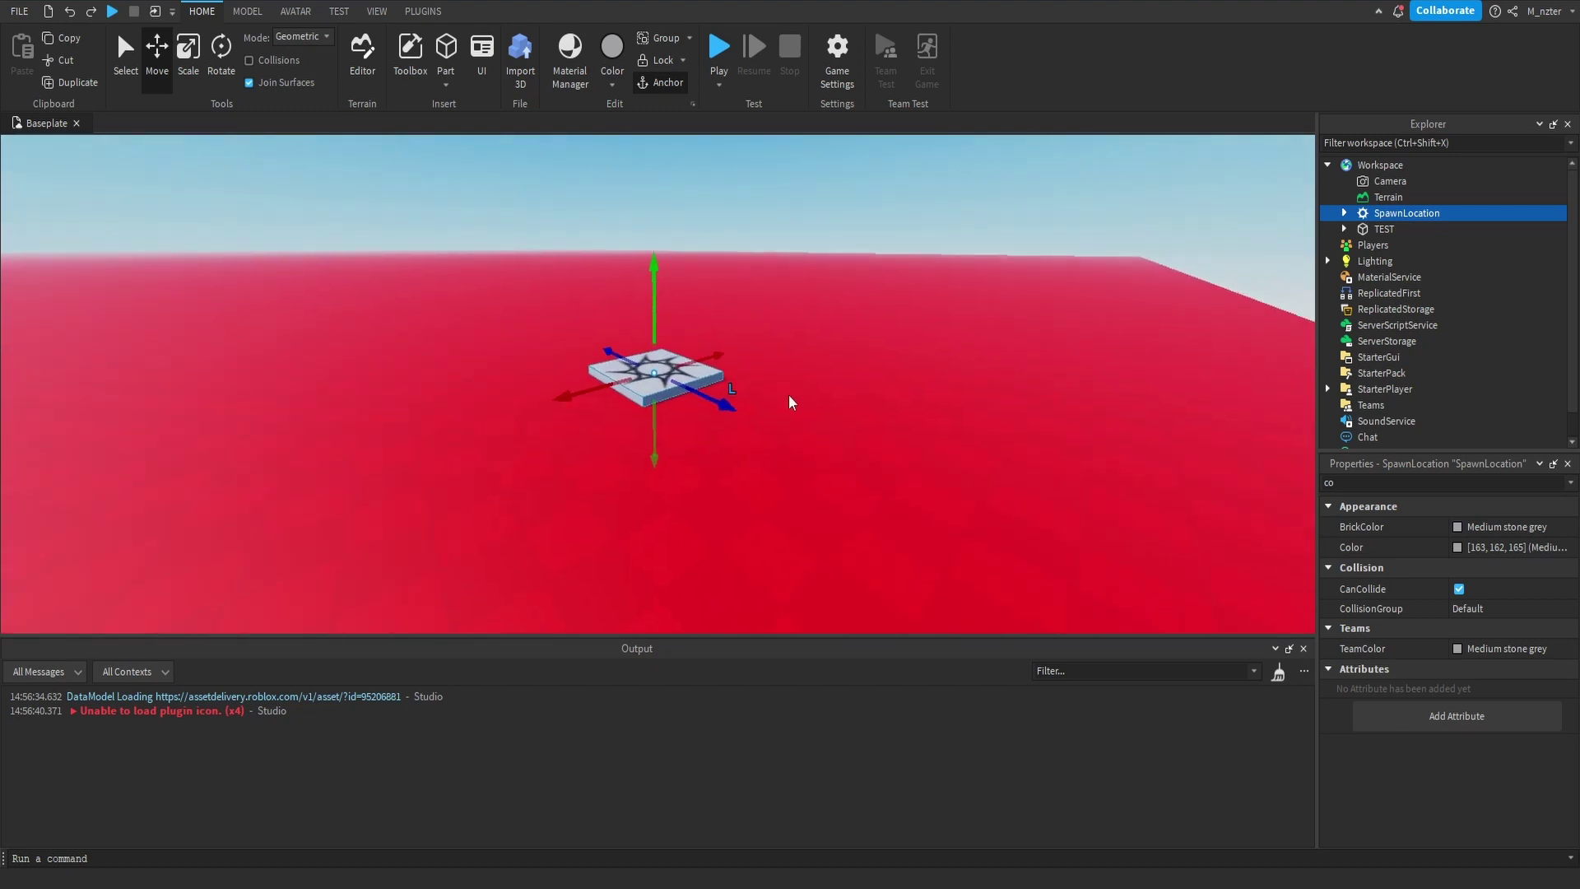
left_click(1374, 215)
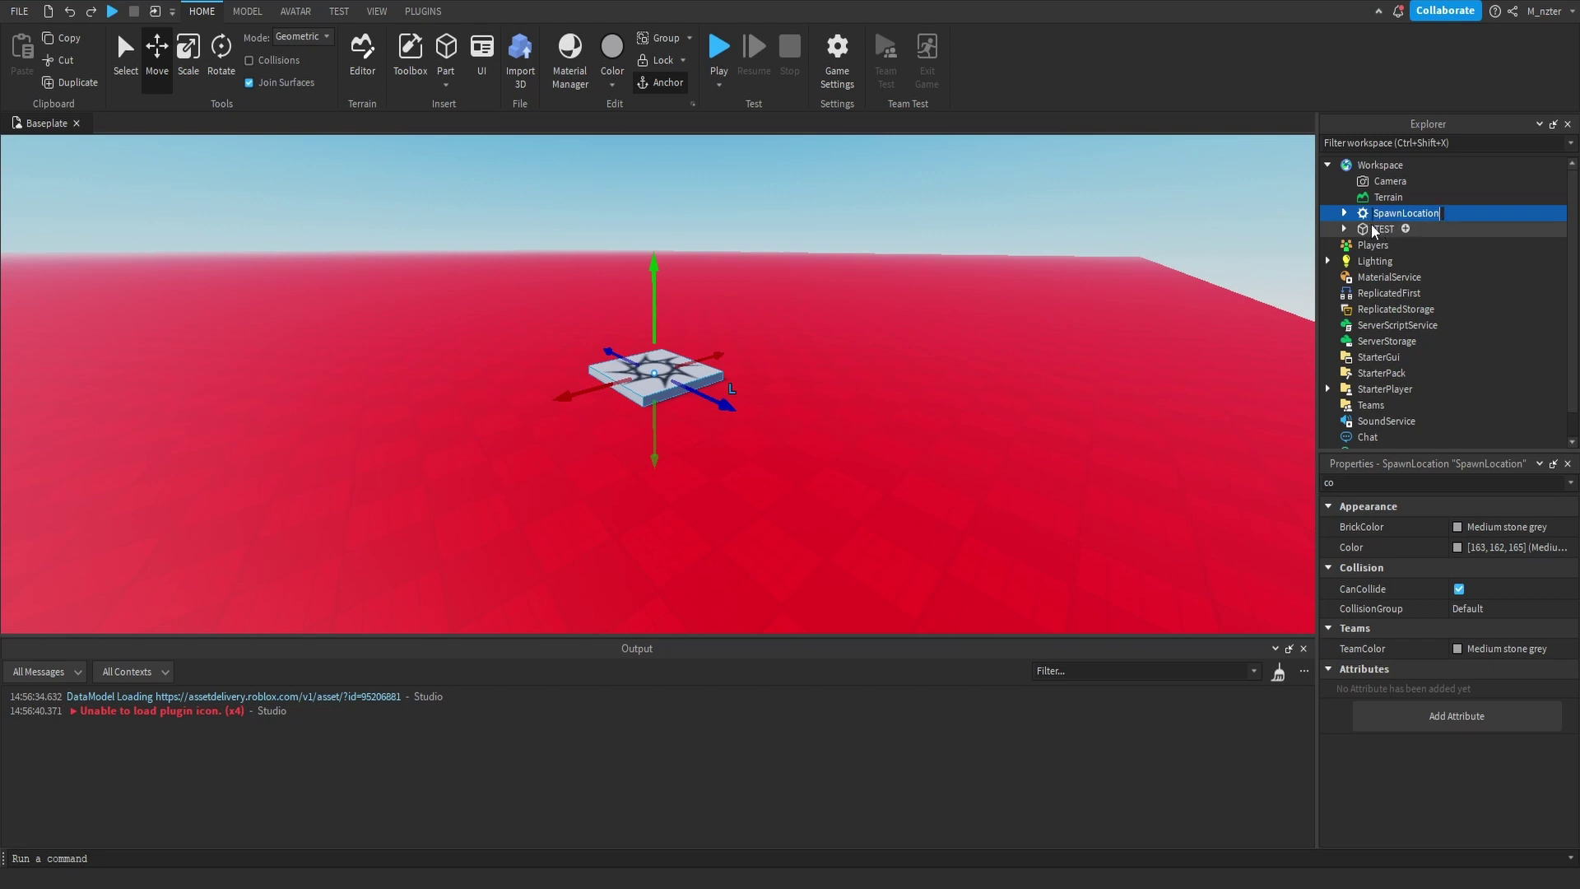
key("Return")
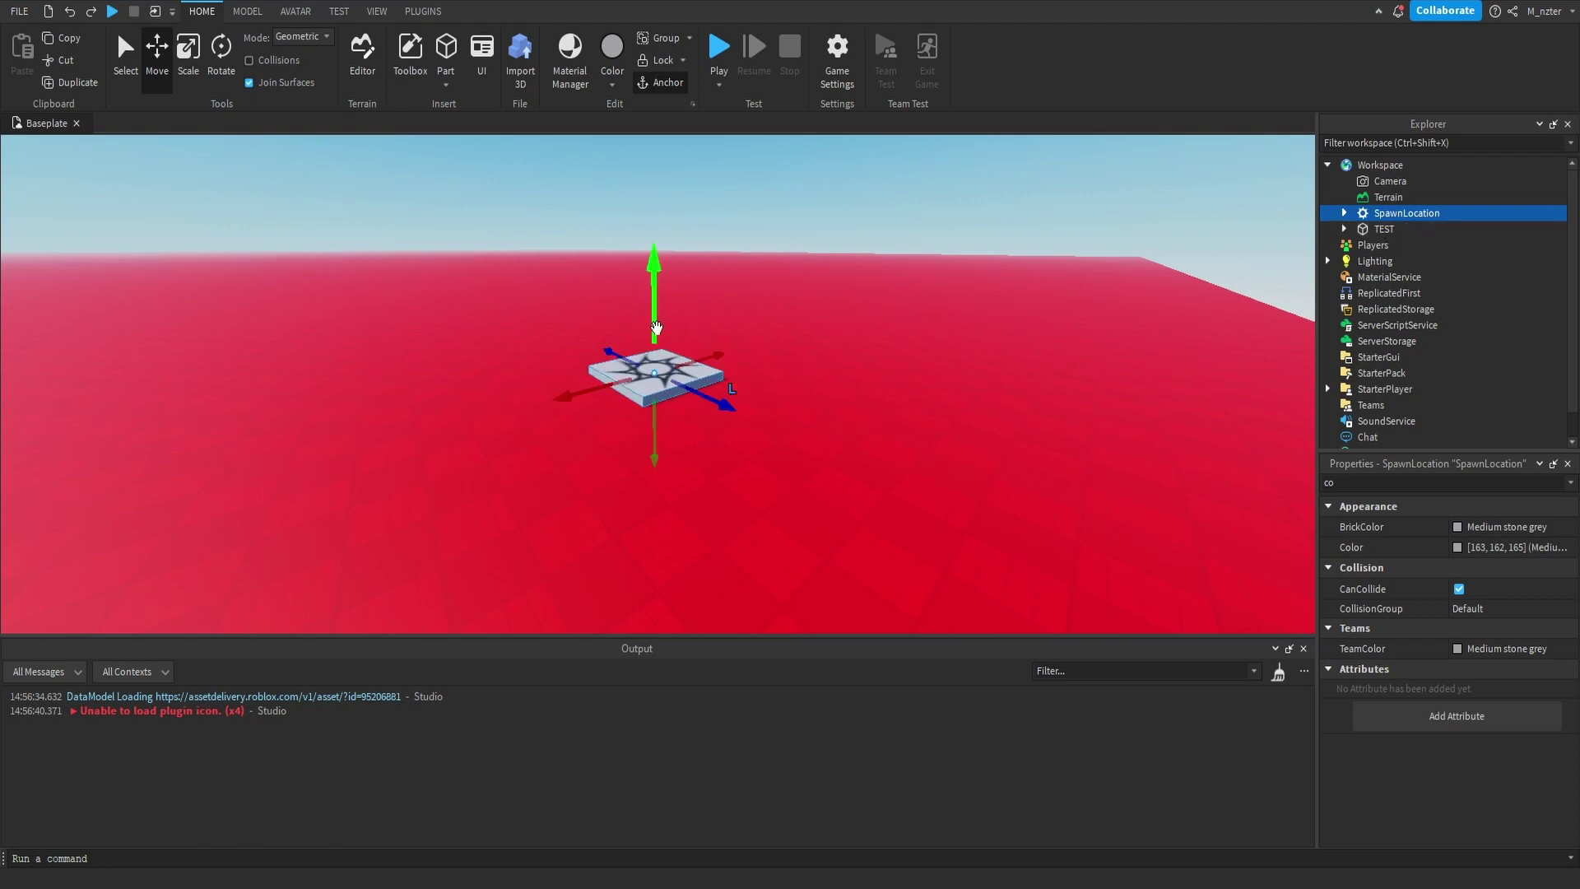
left_click_drag(656, 328, 1034, 394)
right_click_drag(1033, 394, 1034, 394)
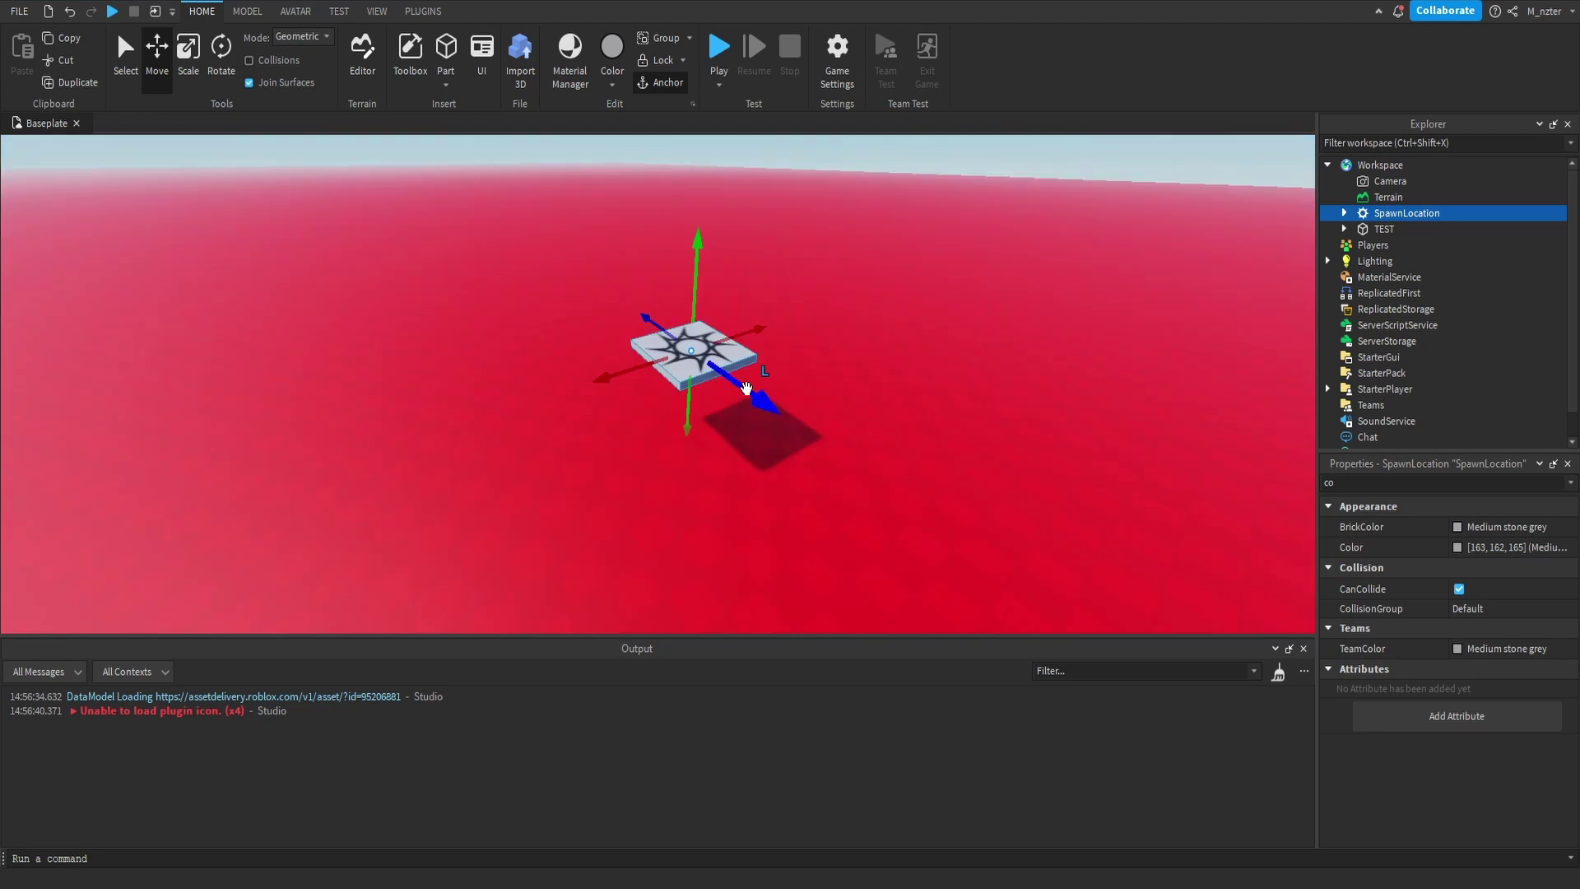
left_click_drag(748, 381, 812, 414)
mouse_move(706, 363)
left_mouse_down()
mouse_move(627, 307)
mouse_move(704, 360)
left_mouse_up()
left_click_drag(743, 349, 689, 451)
Scale the SpawnLocation pad up into a much larger and thicker block.
left_click(187, 51)
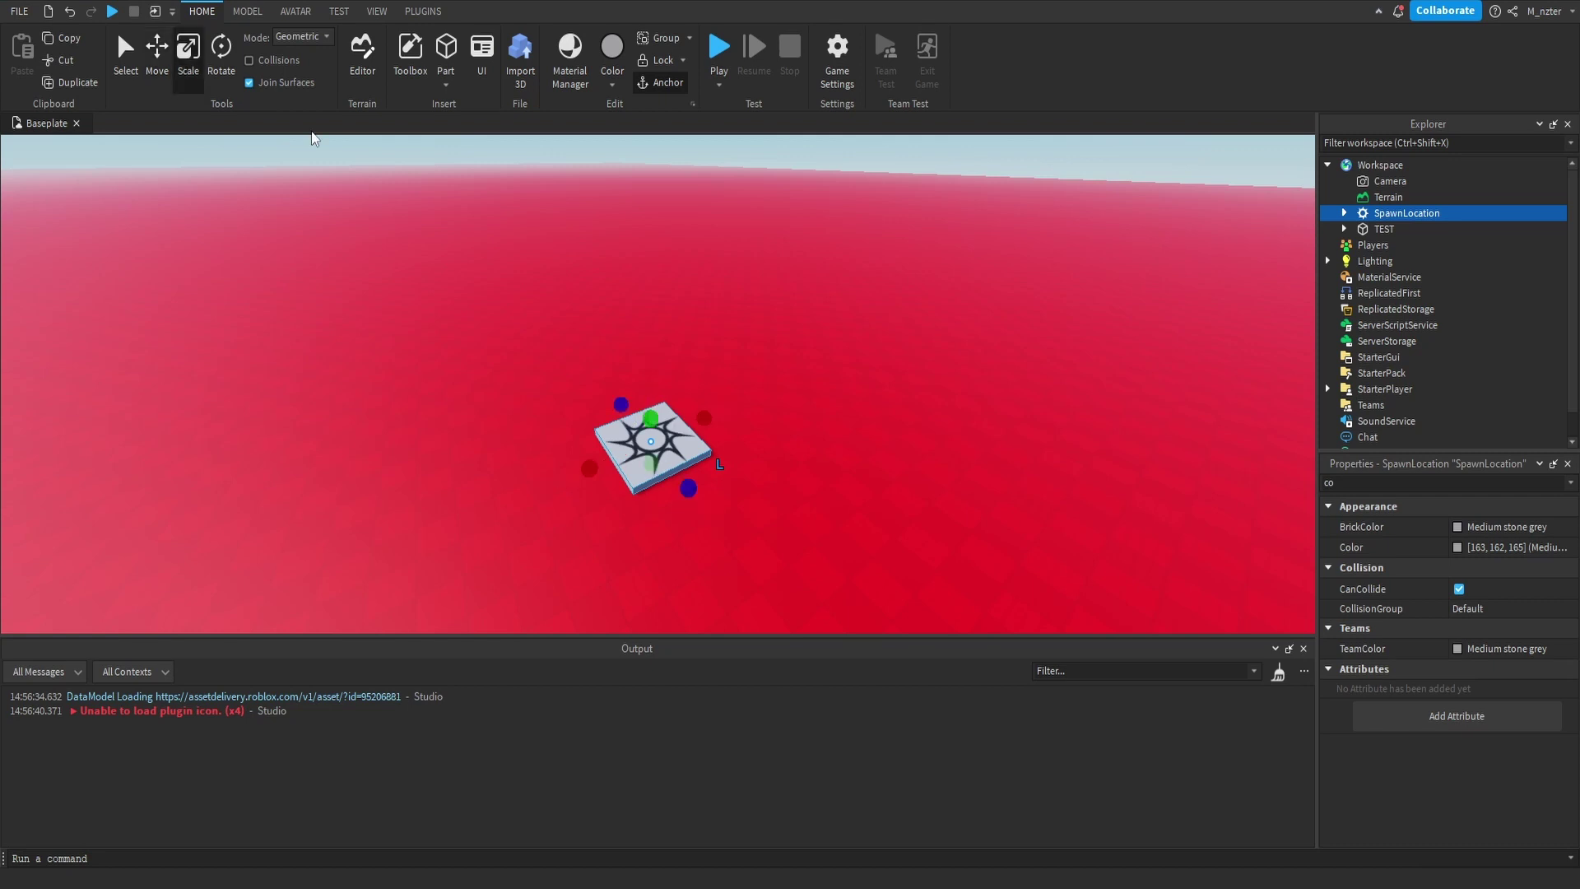
right_click_drag(724, 398, 725, 398)
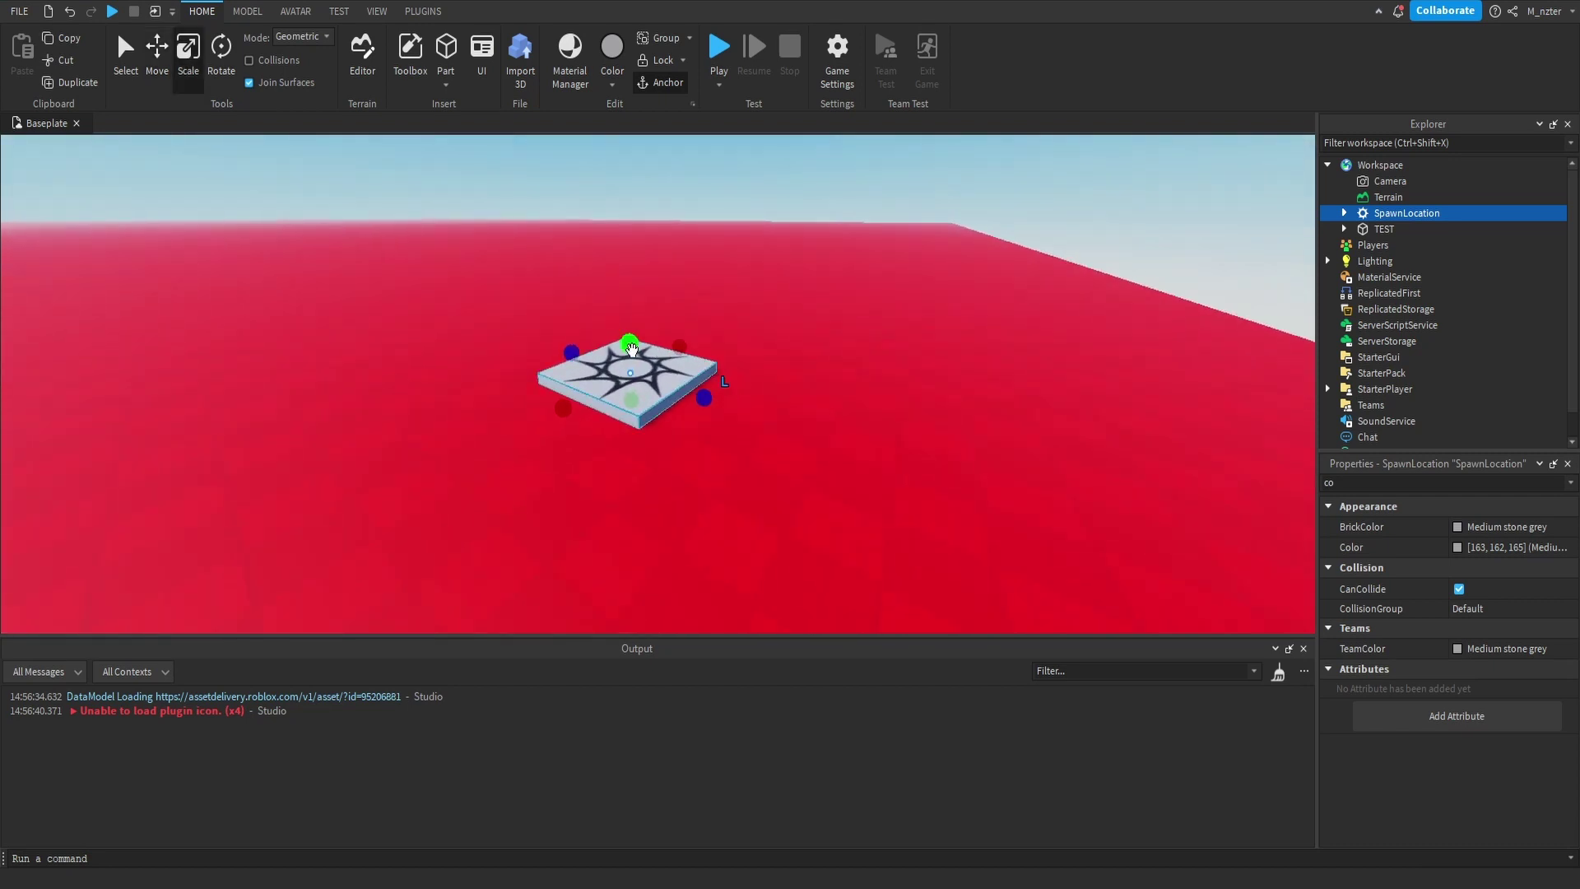
scroll(631, 349, "down", 2)
left_click_drag(641, 345, 683, 241)
key("e")
left_click_drag(688, 356, 1066, 402)
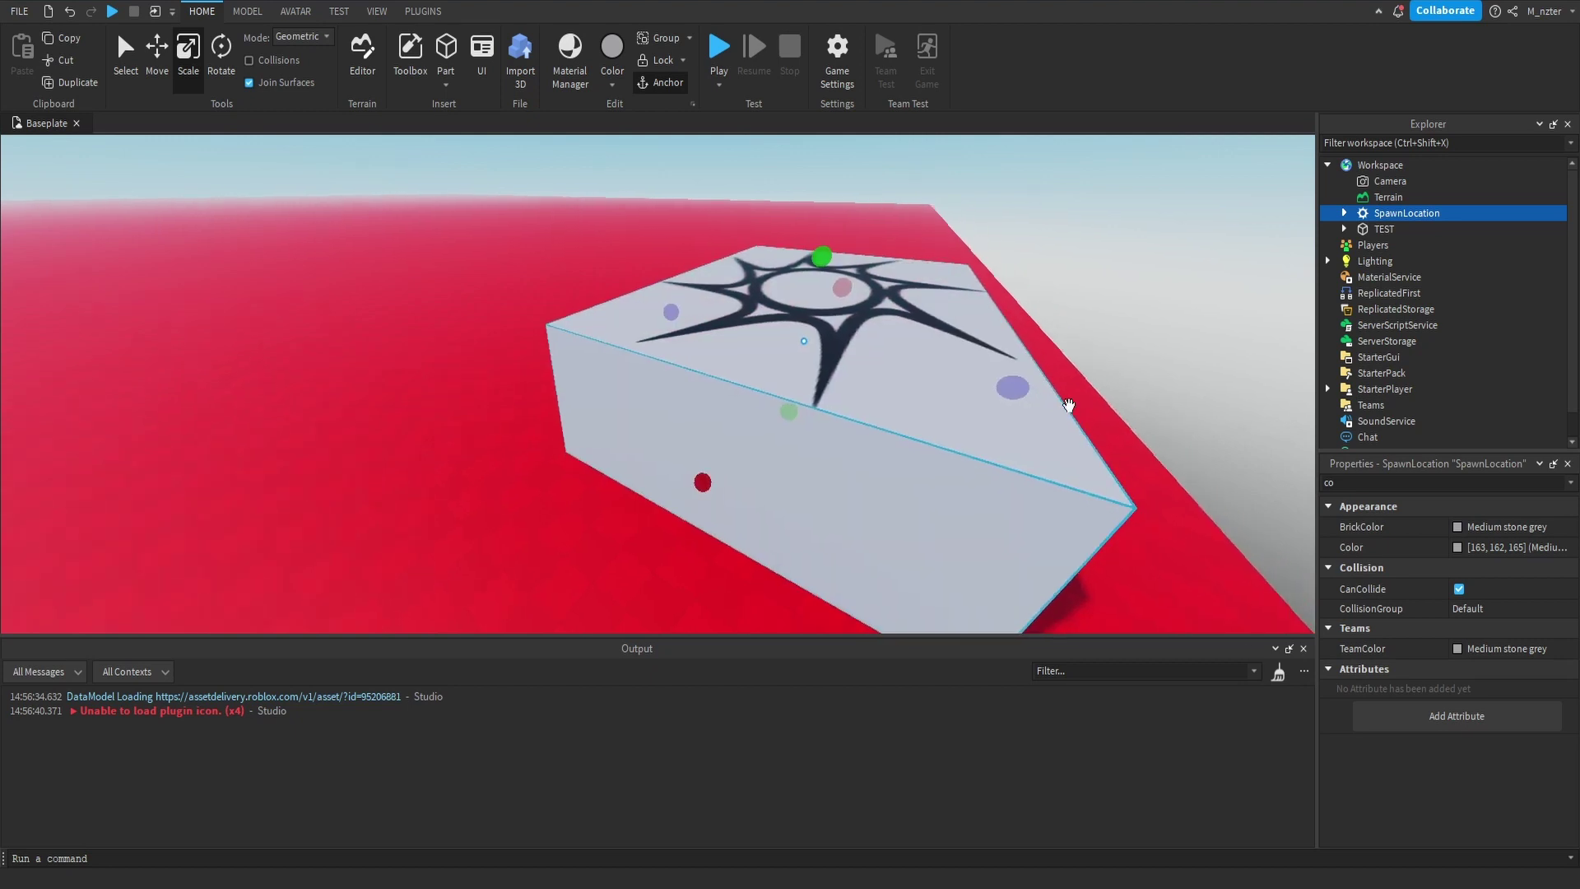
left_click_drag(823, 269, 802, 375)
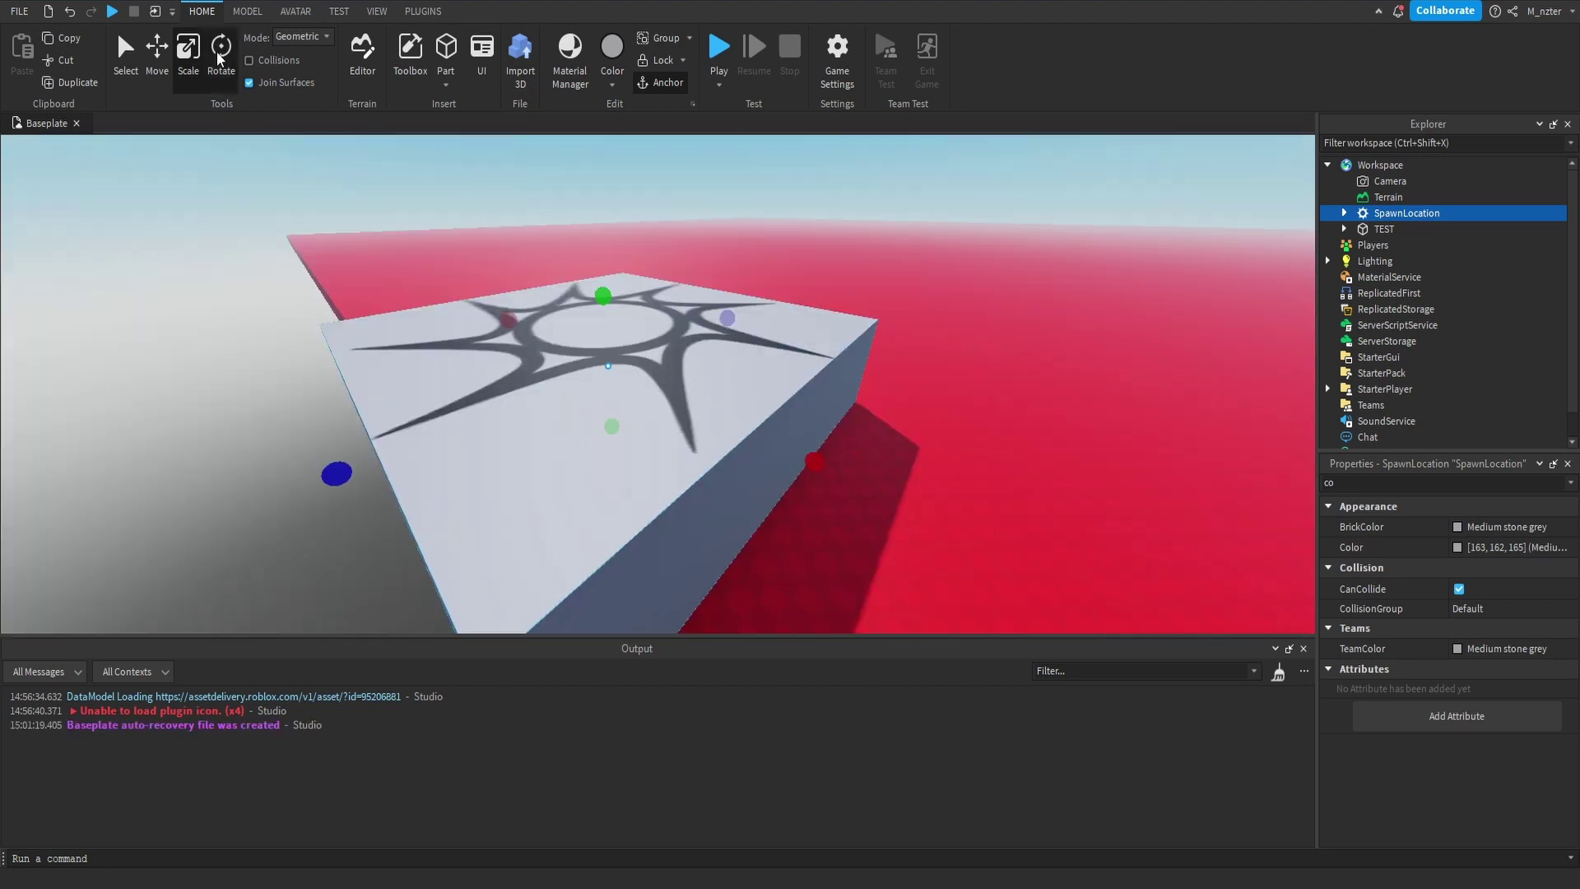
Rotate the enlarged SpawnLocation block so it stands tilted on its edge, and return to the Select tool.
left_click(220, 51)
right_click_drag(592, 273, 591, 275)
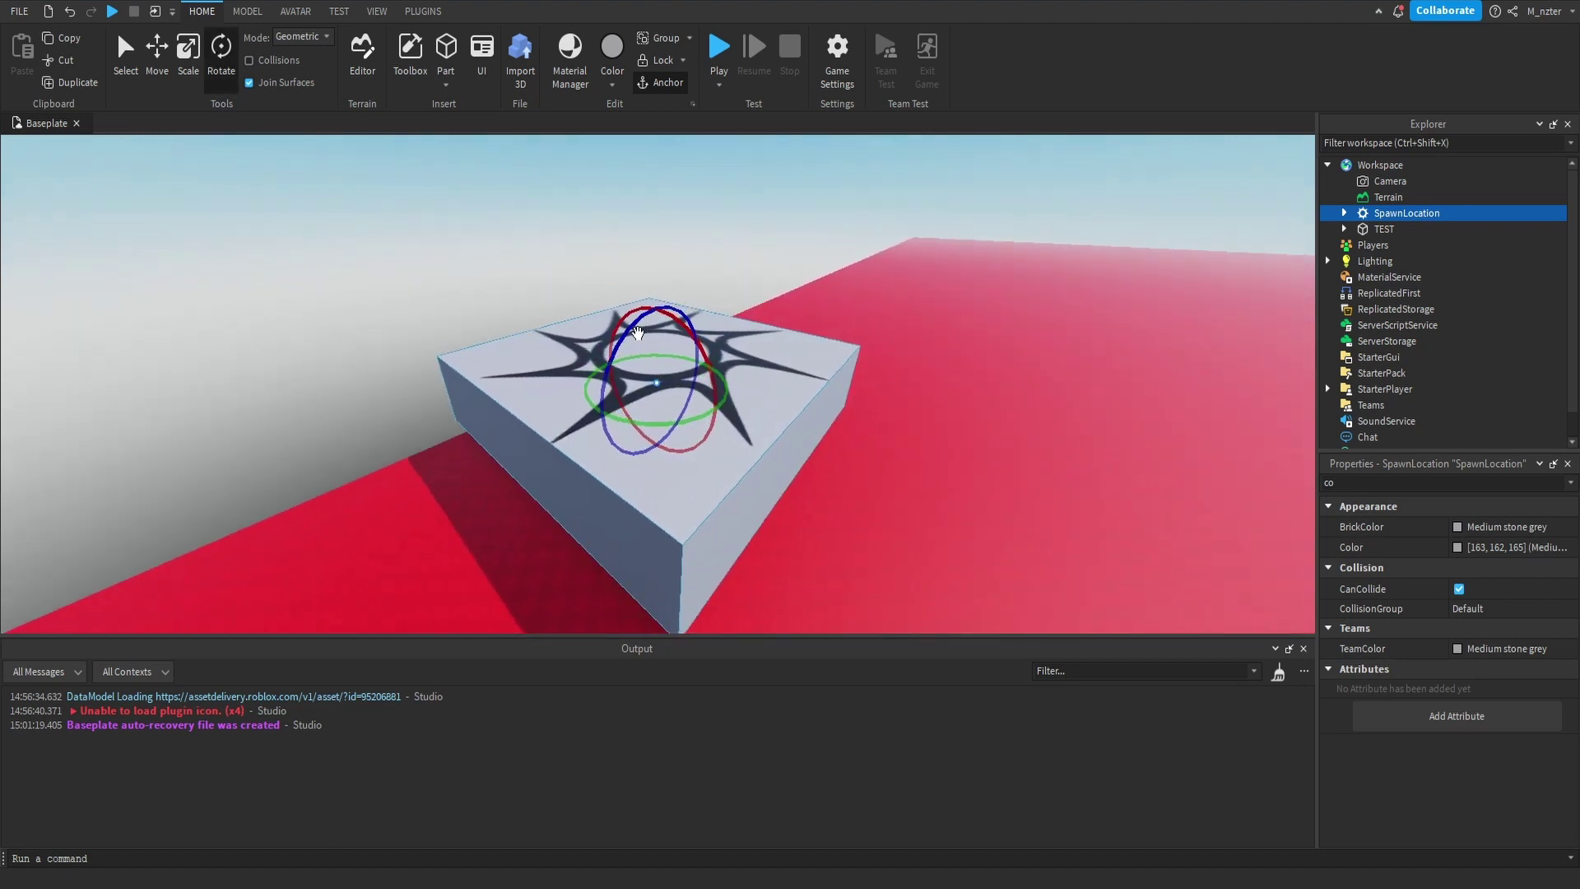
left_click_drag(646, 330, 629, 366)
right_click_drag(630, 366, 626, 353)
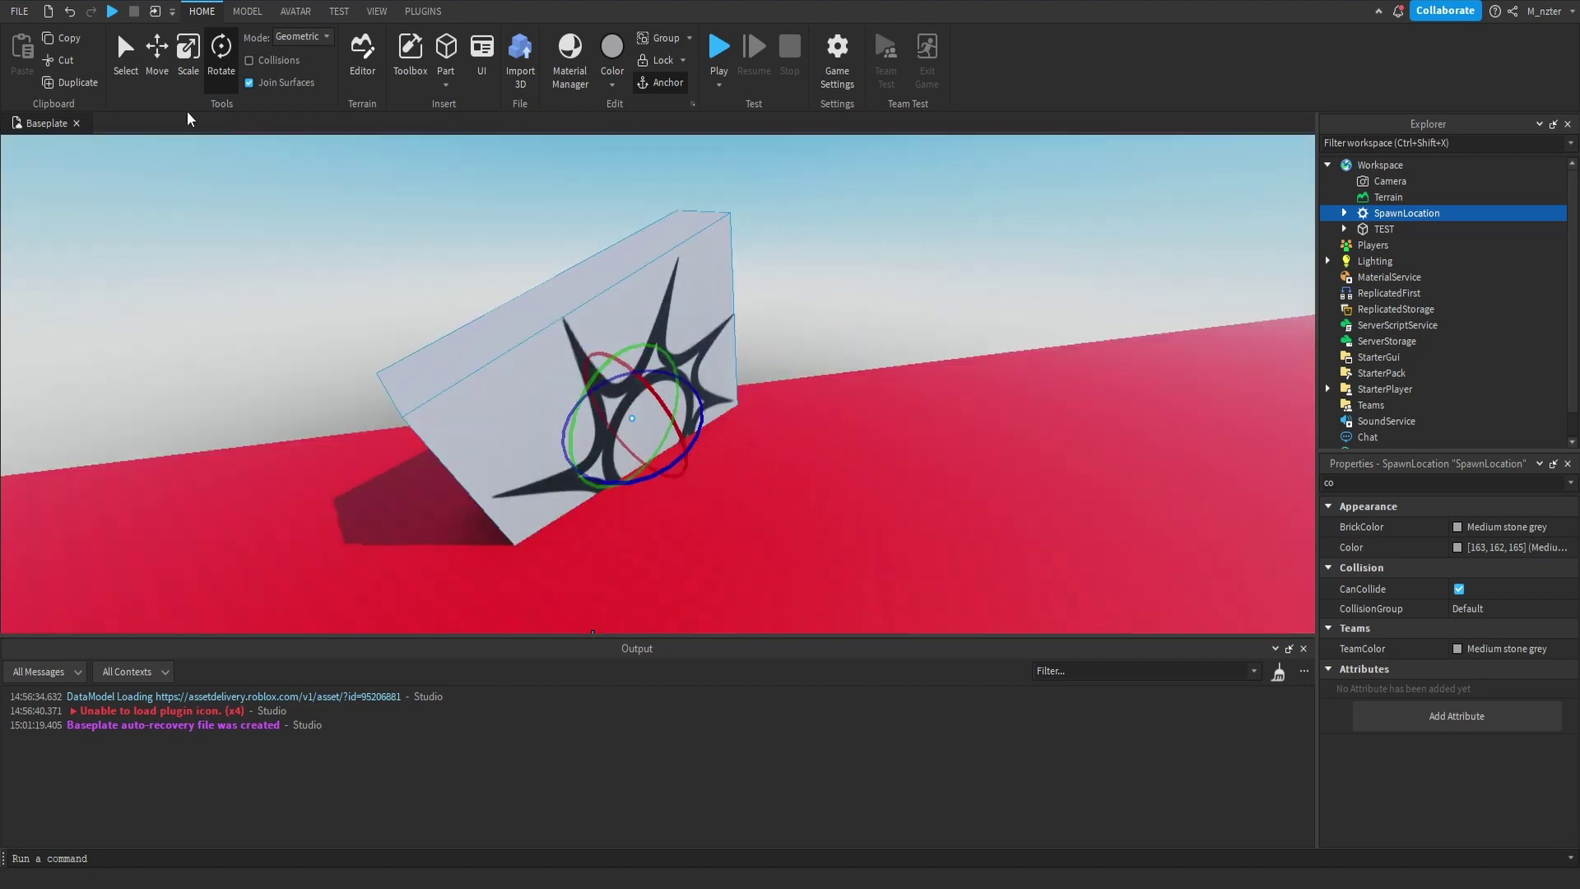
left_click(131, 72)
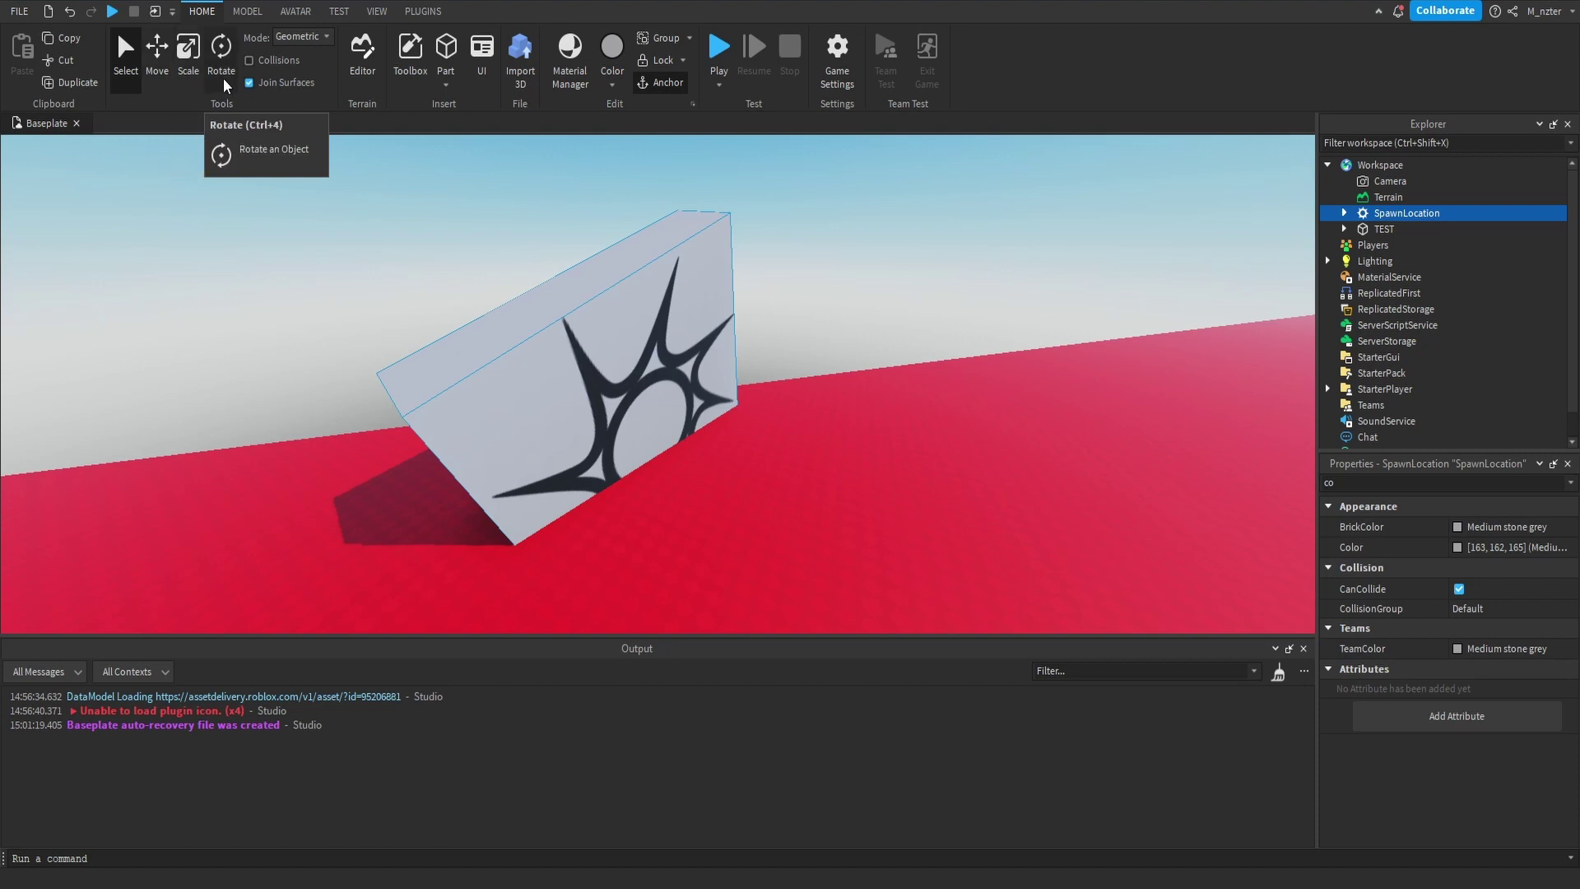
Reposition the tilted SpawnLocation block on the baseplate and scale its thickness down to a thin slab.
left_click_drag(609, 333, 871, 459)
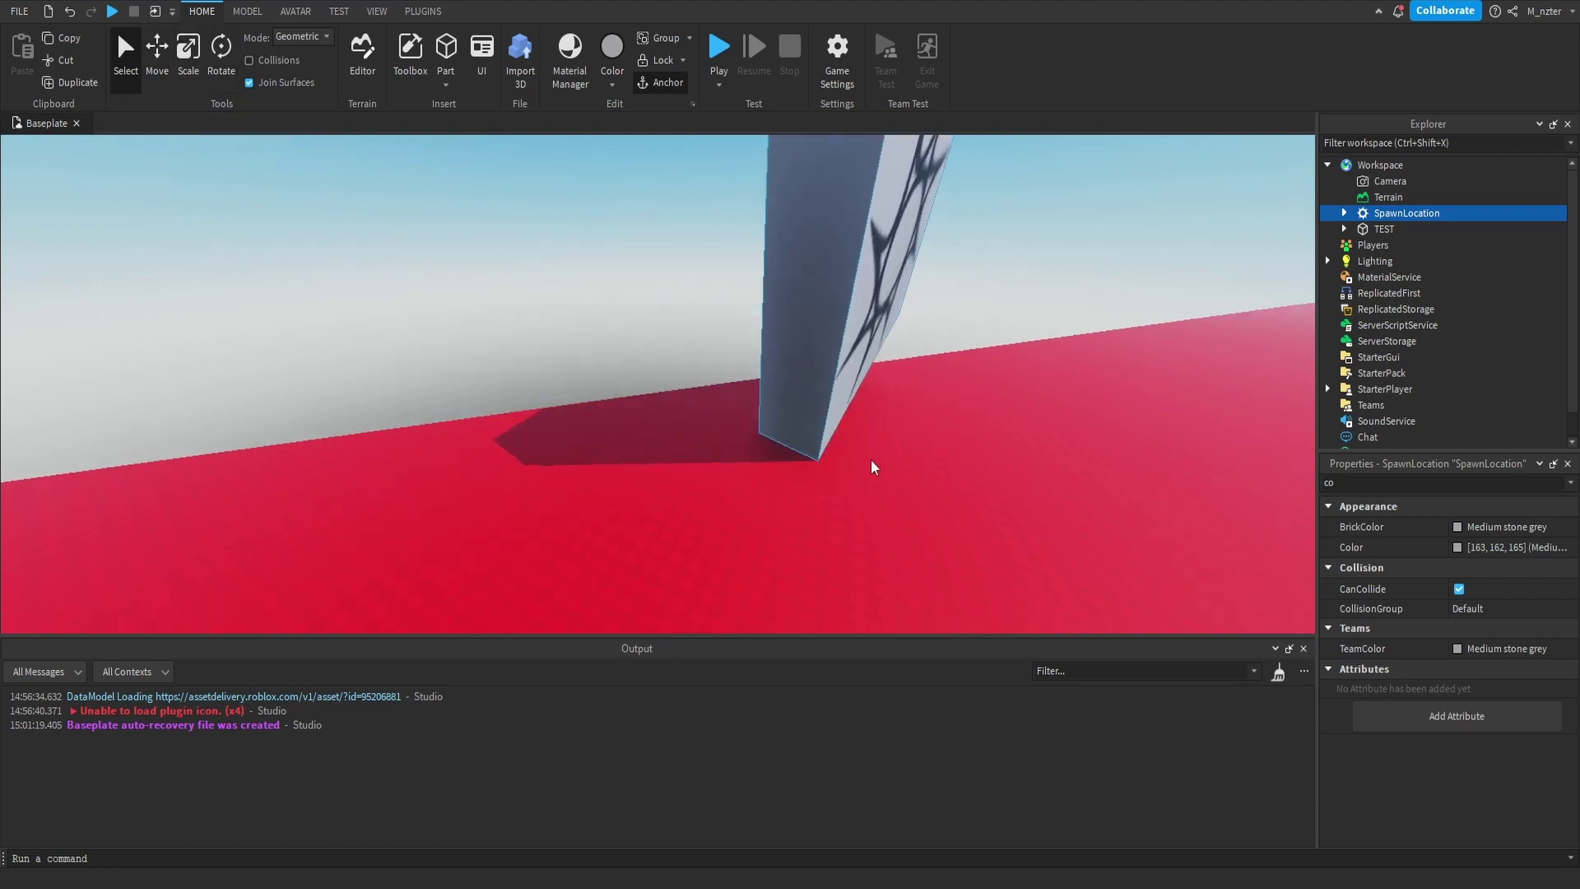
right_click_drag(870, 459, 867, 459)
key("ctrl+2")
left_click_drag(685, 303, 526, 441)
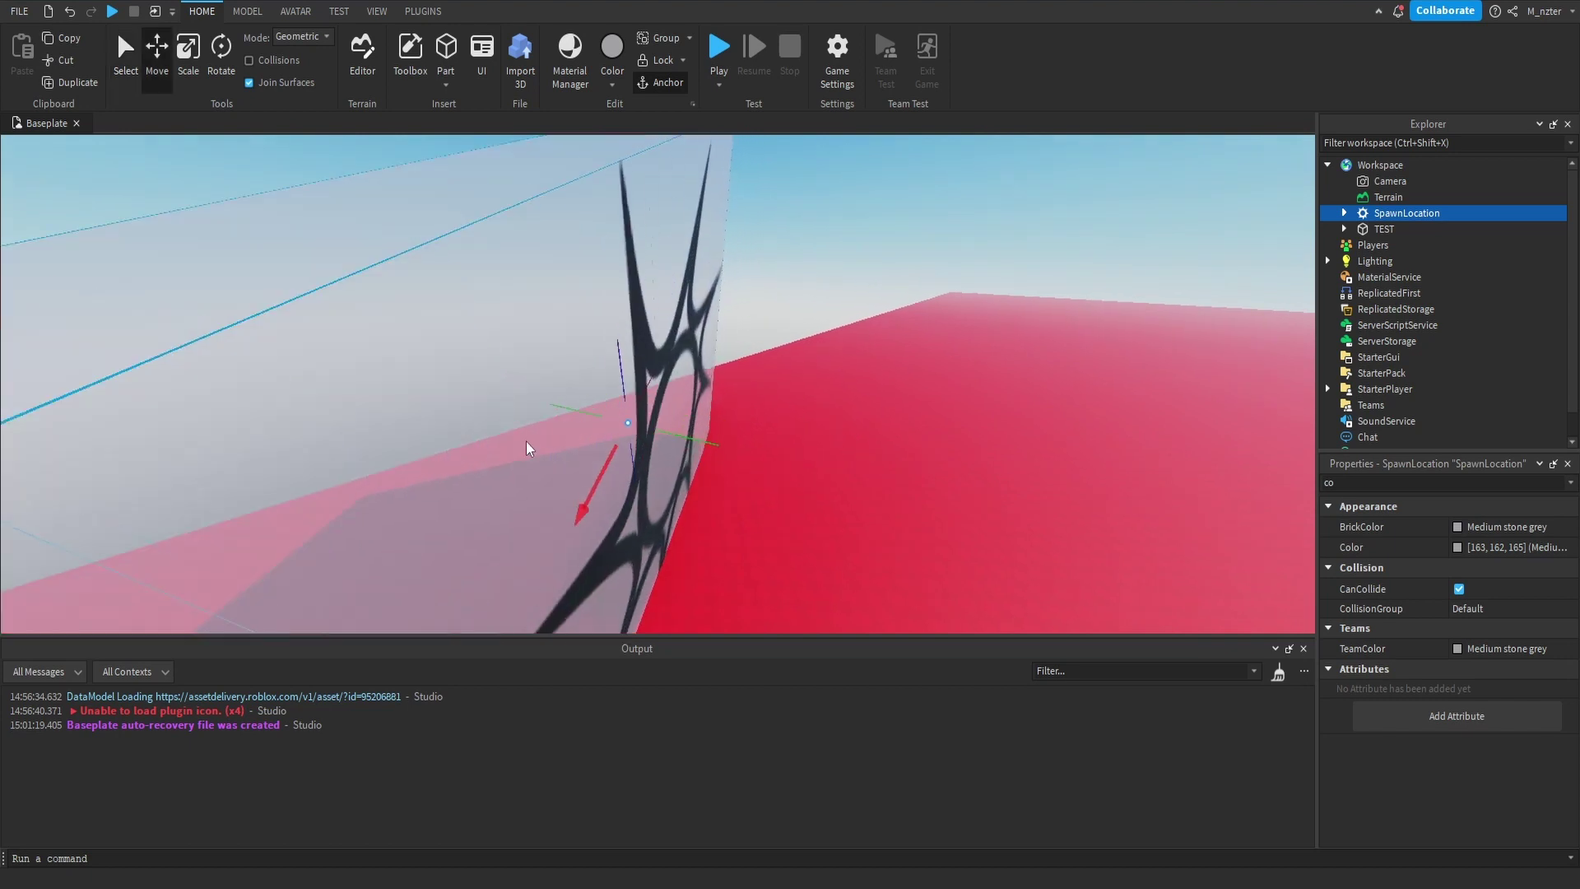
key("ctrl+3")
right_click_drag(726, 428, 675, 420)
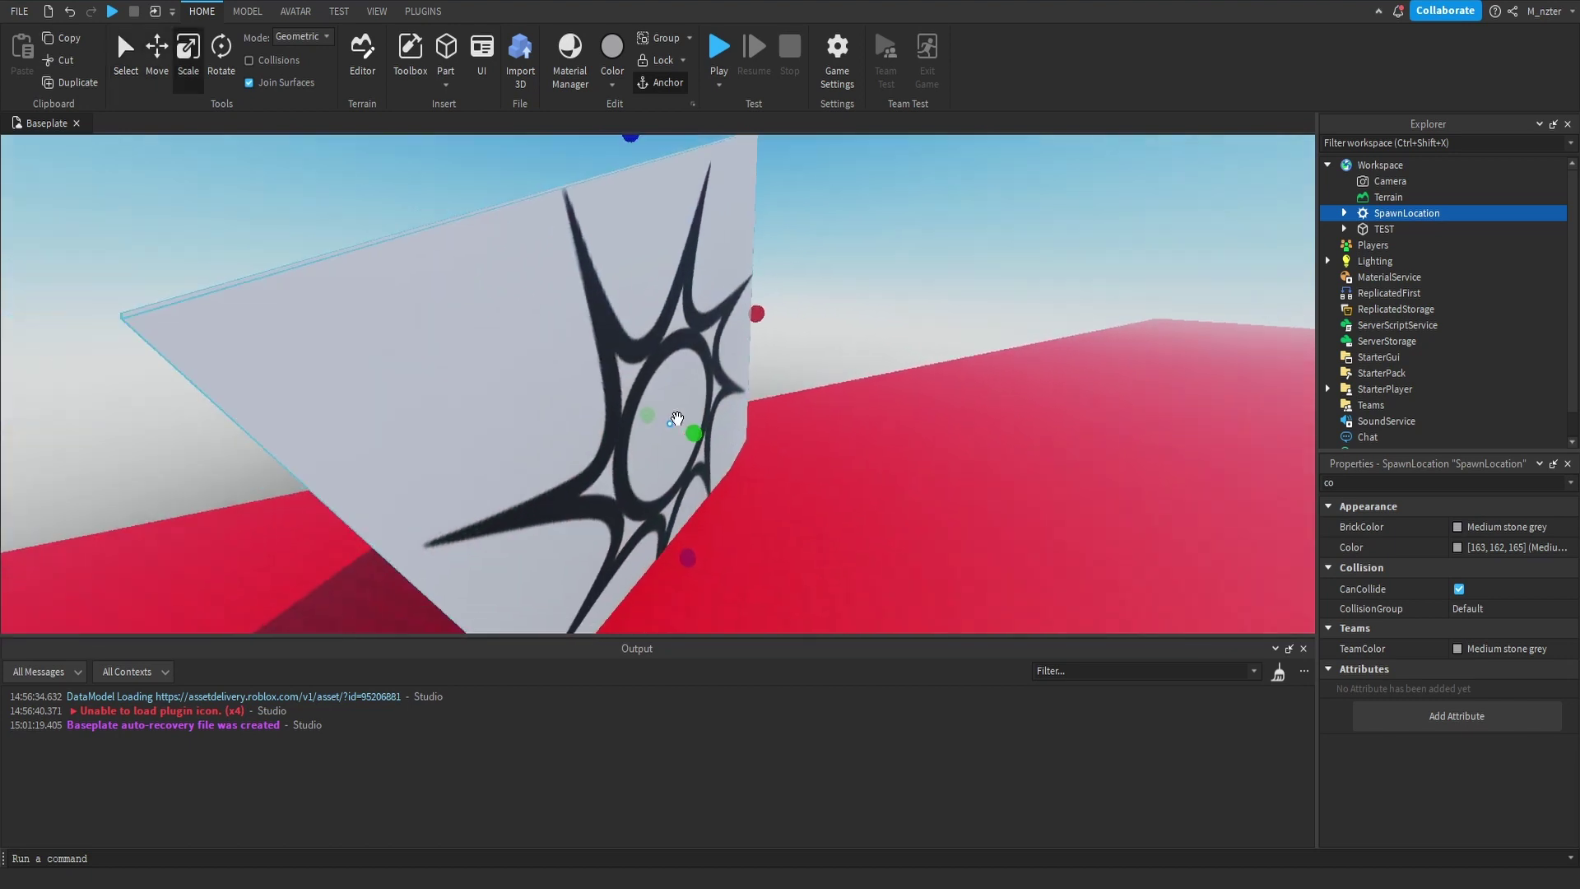
scroll(674, 420, "down", 3)
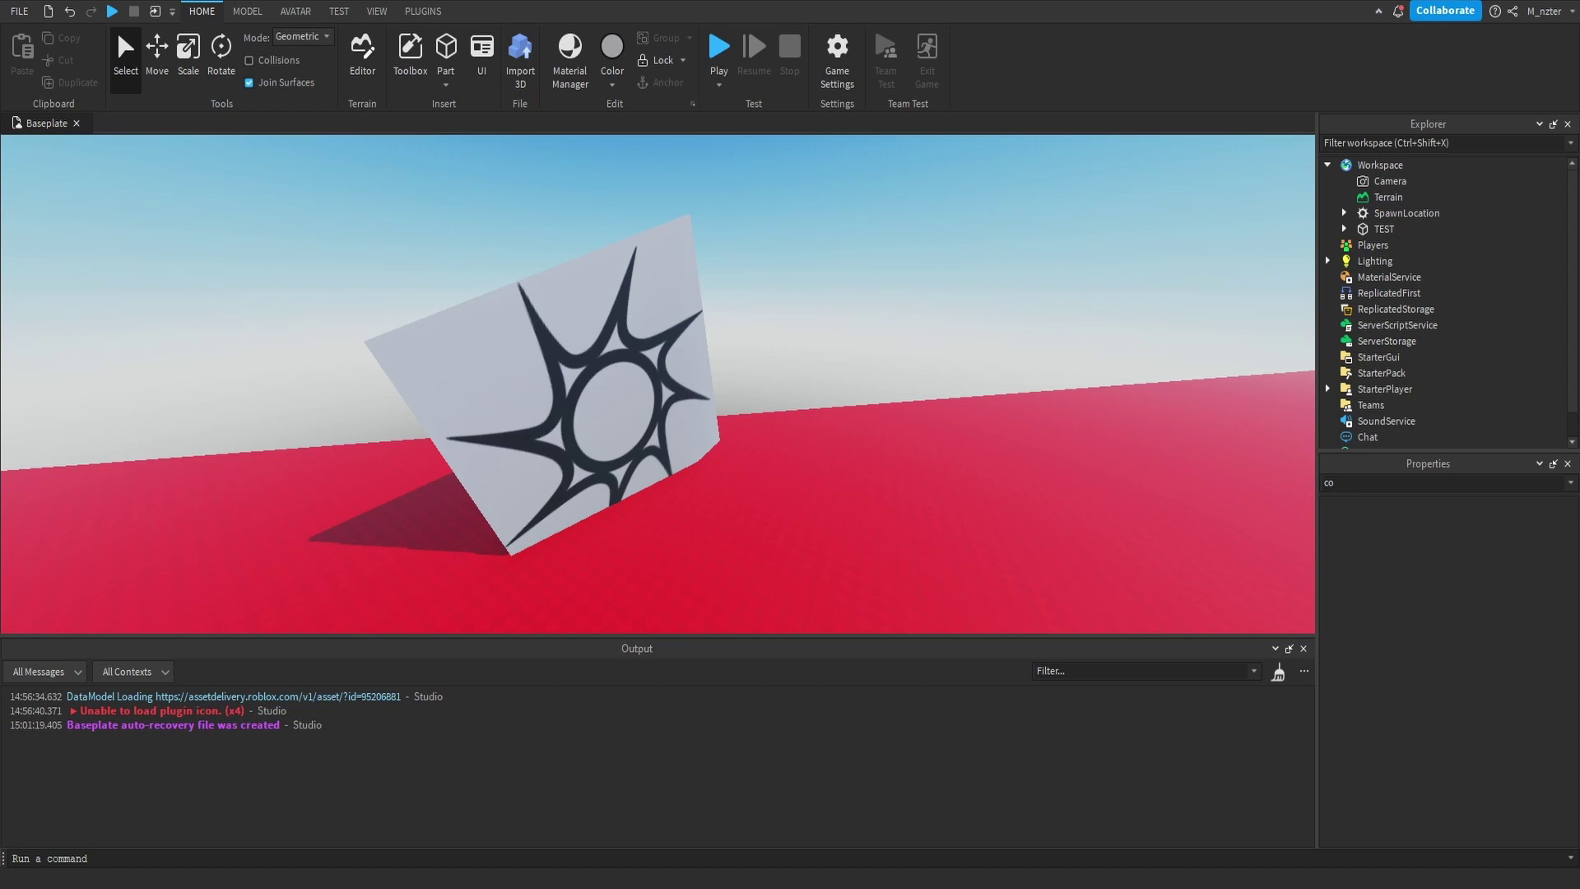
Browse the insertable objects for the Workspace and add a new Part to it.
mouse_move(1415, 170)
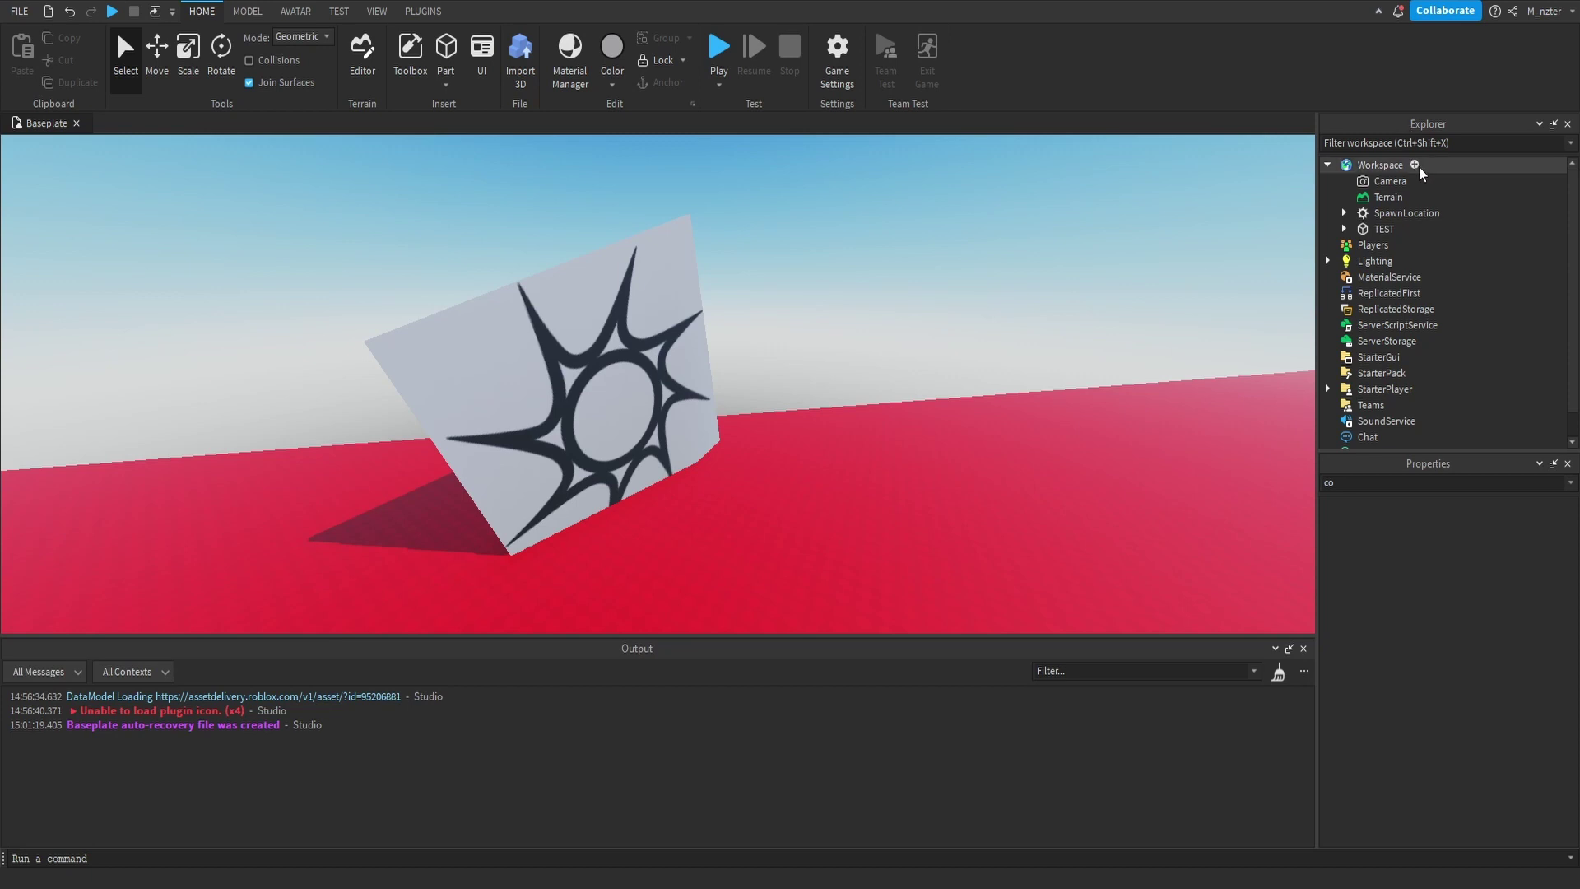
left_click(1415, 165)
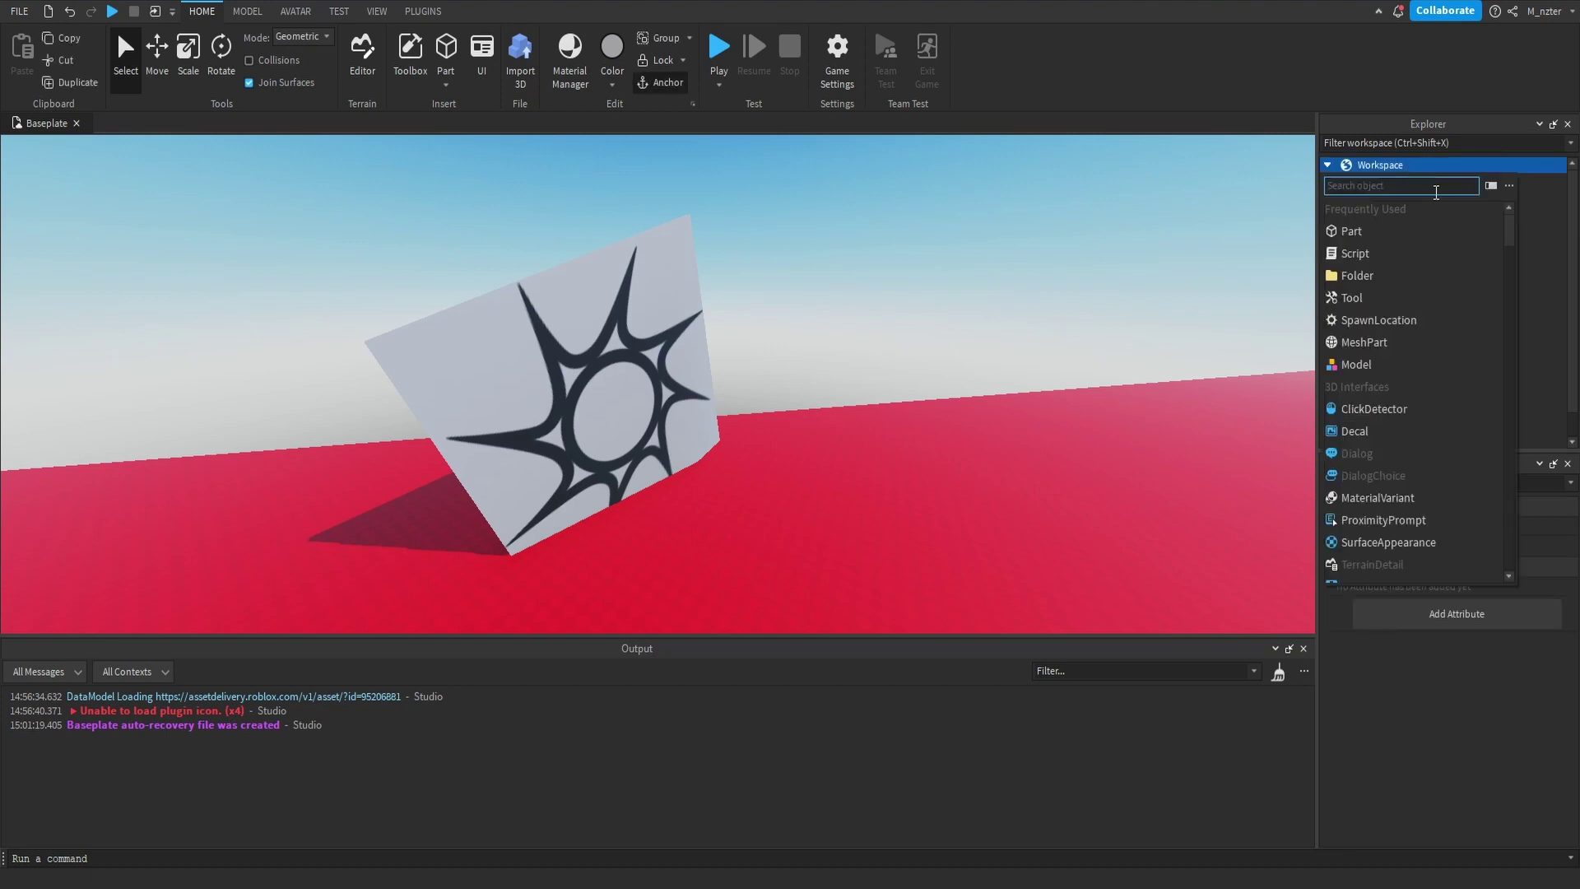
scroll(1400, 247, "down", 4)
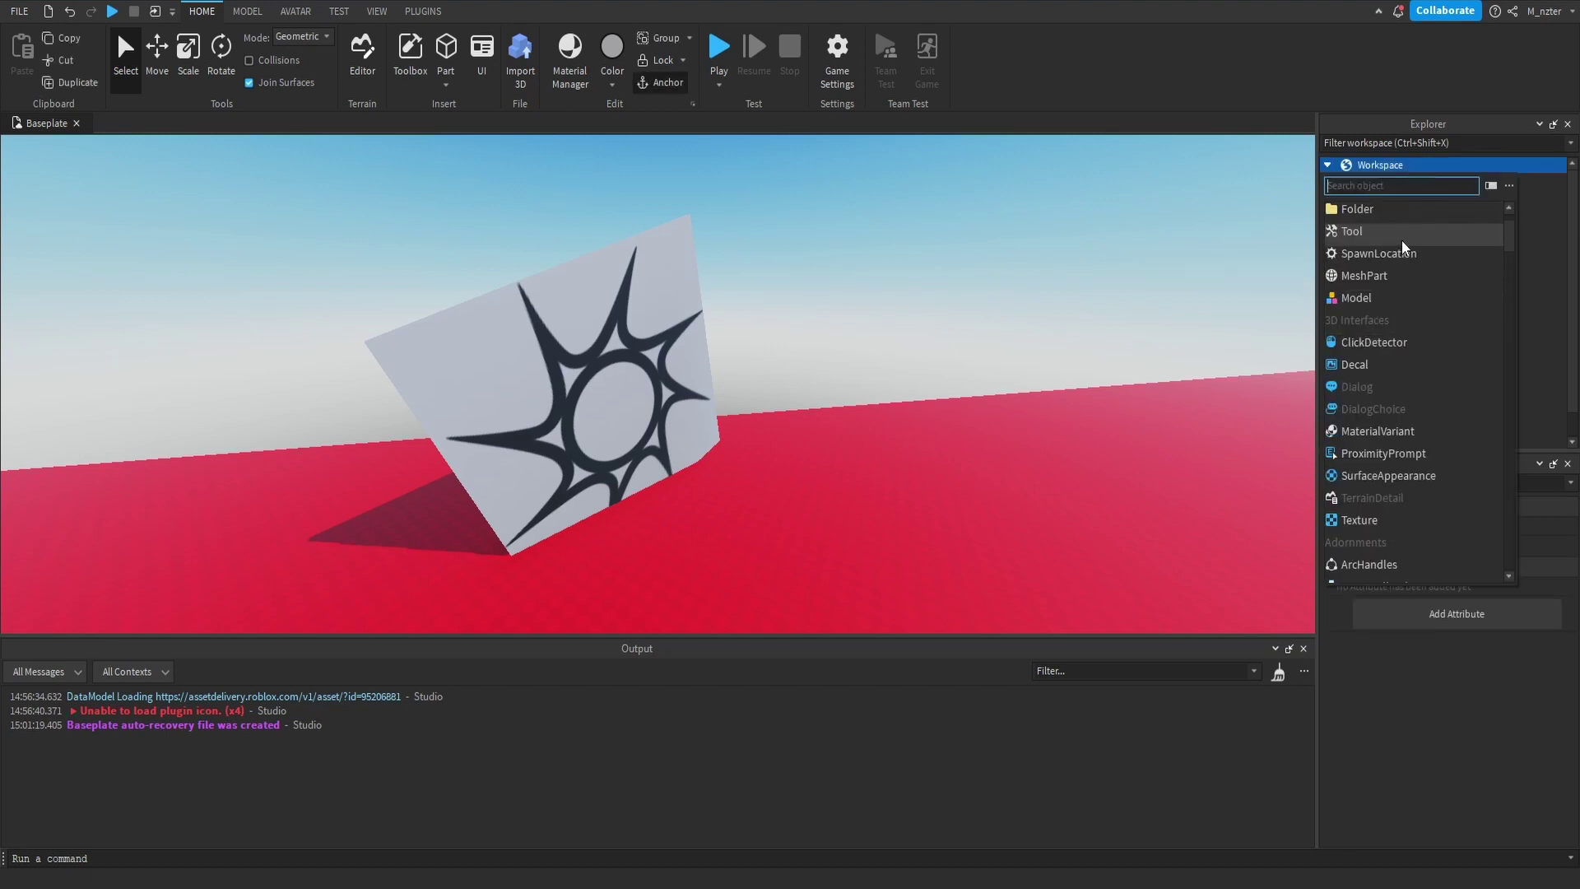
scroll(1411, 258, "down", 5)
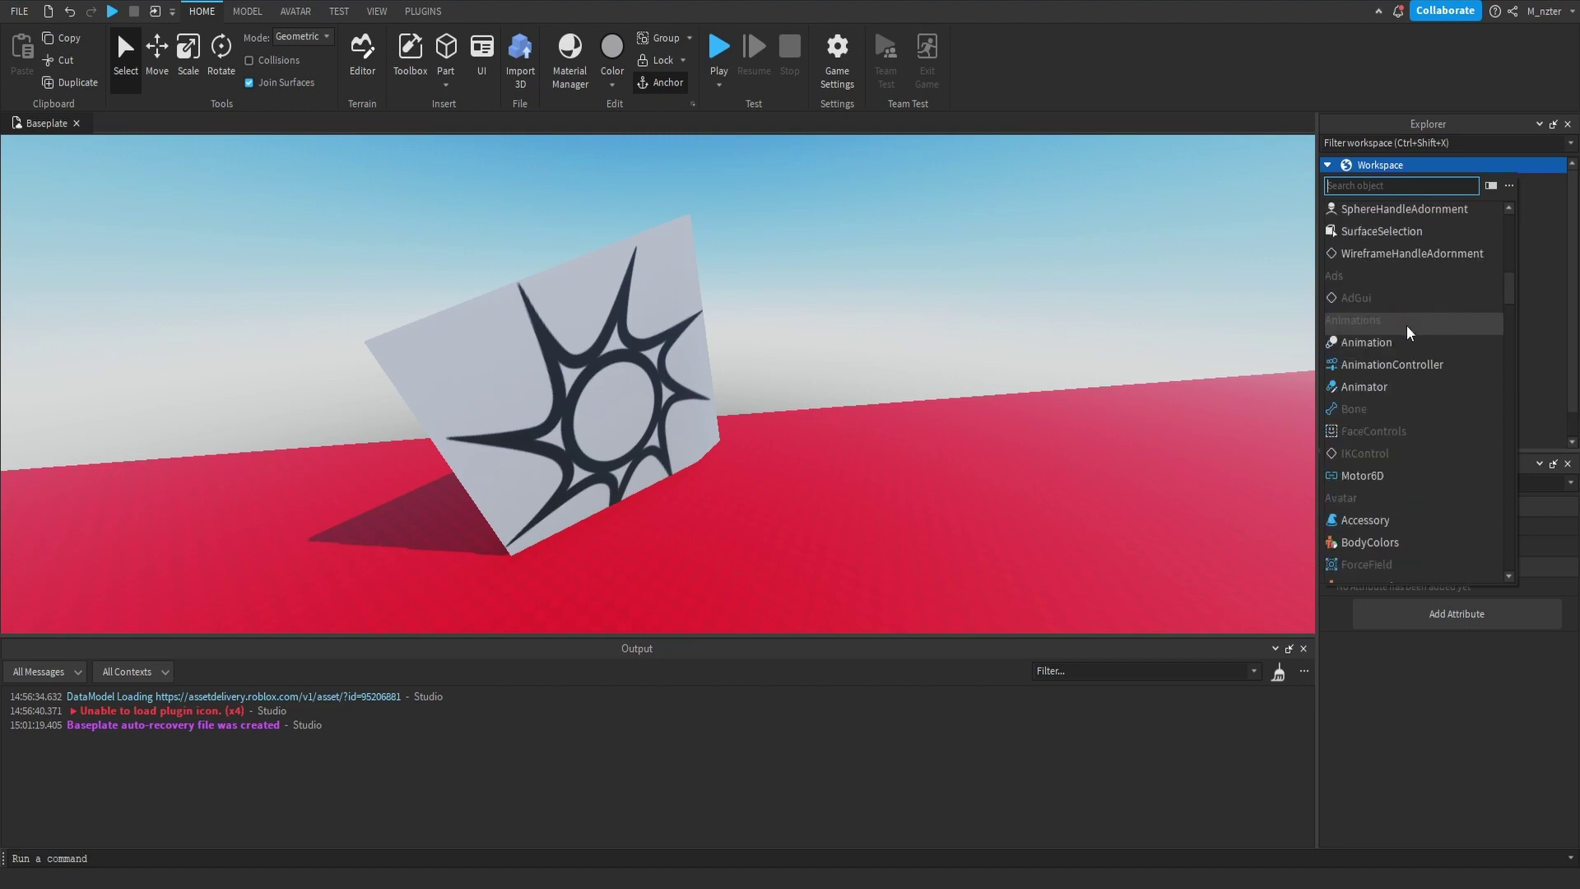
scroll(1398, 362, "up", 10)
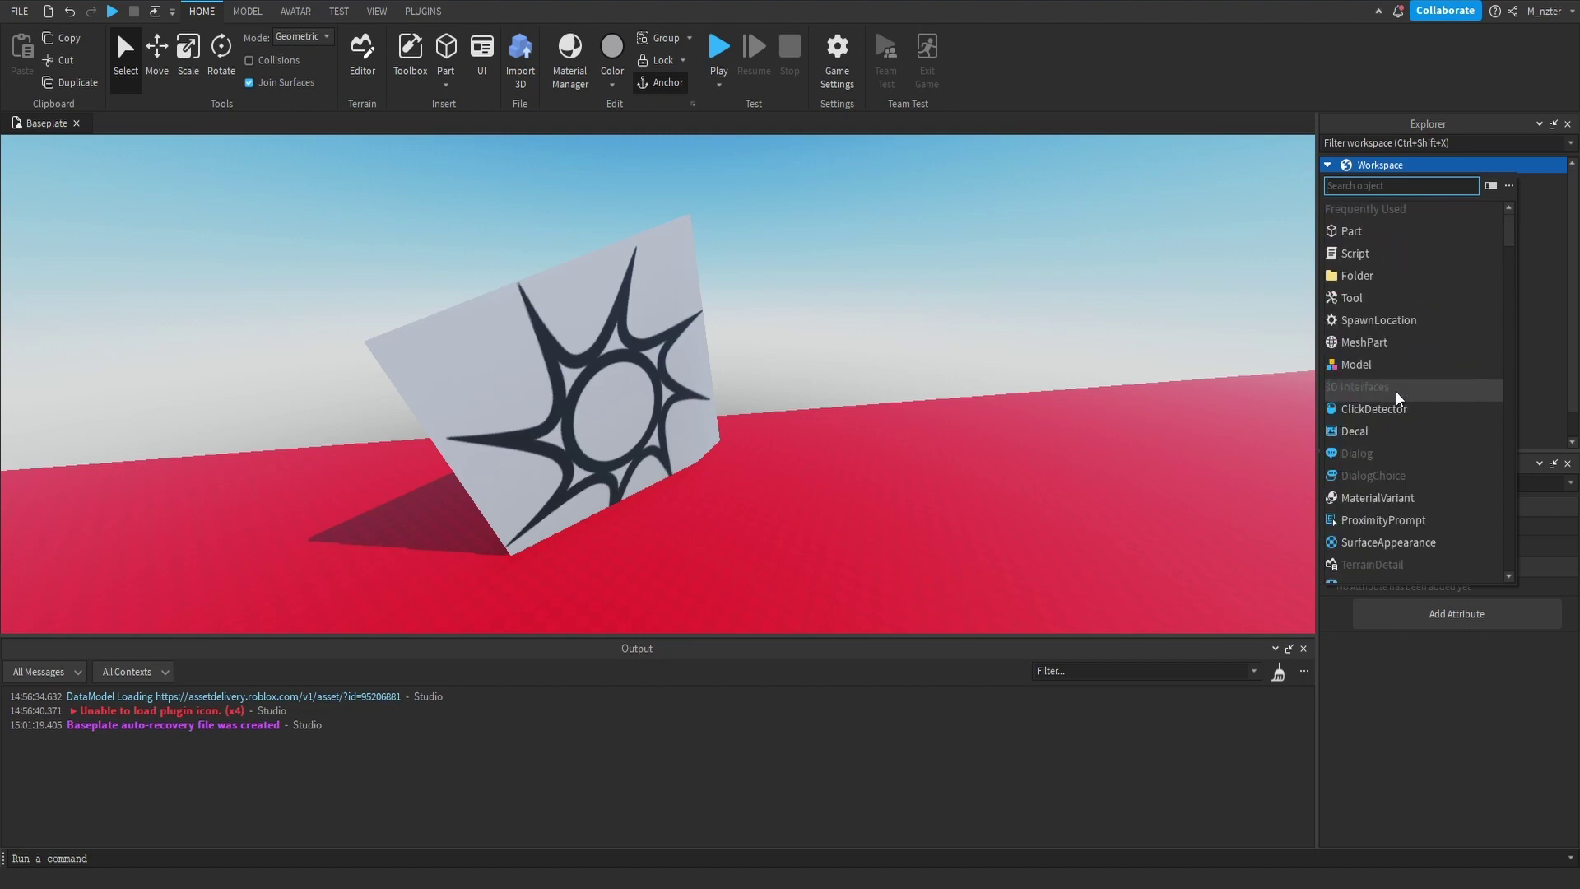
left_click(1395, 237)
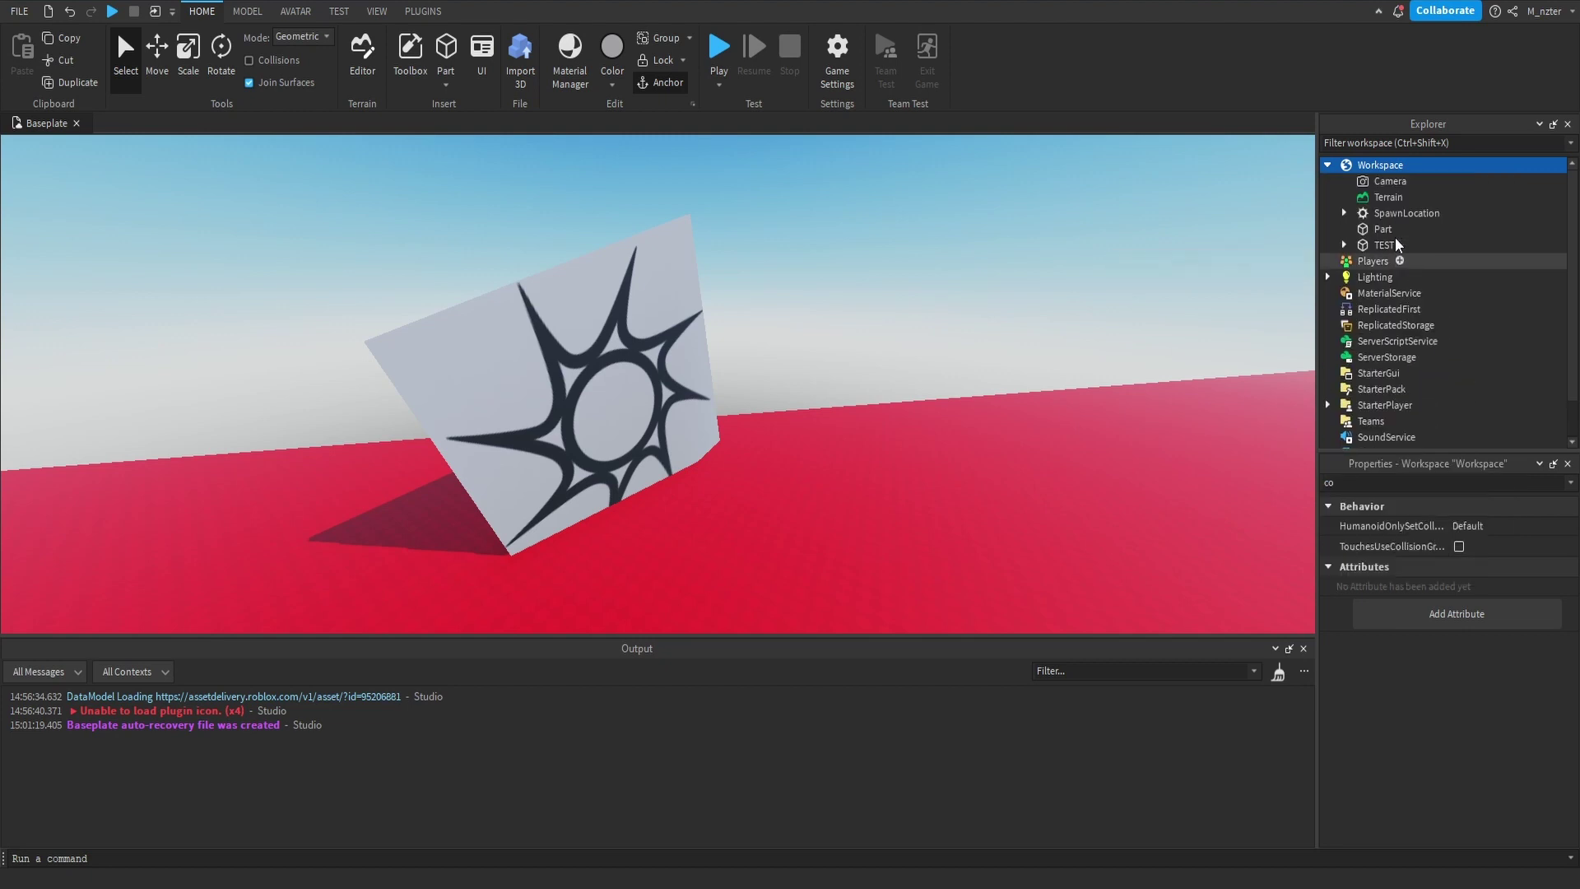
Select the new Part in the Workspace and focus the camera on it.
left_click(1381, 230)
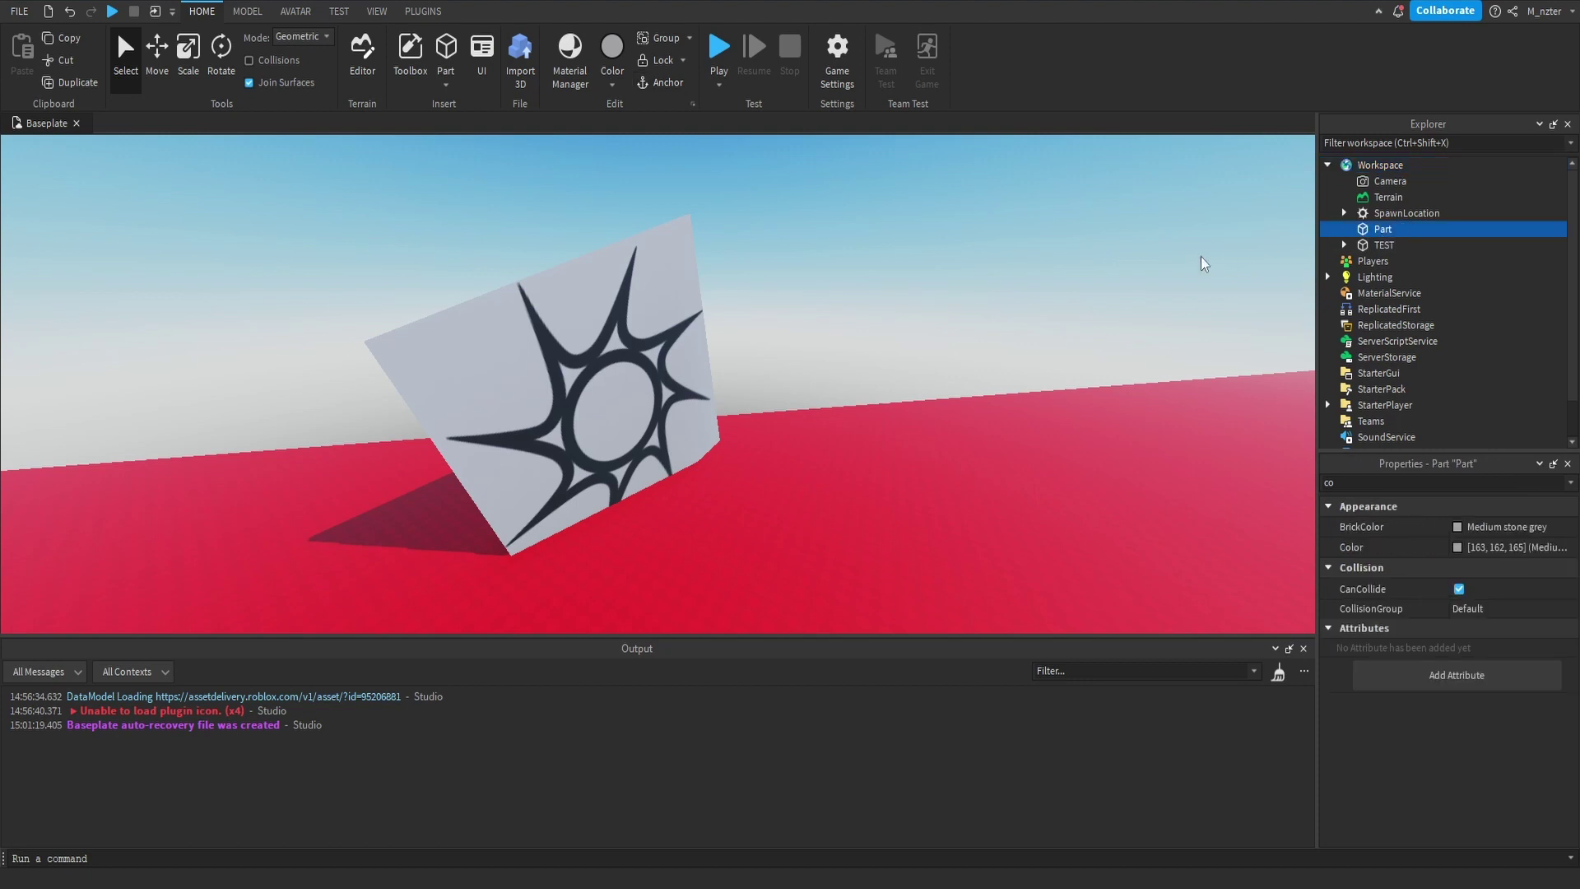
right_click_drag(1077, 265, 1076, 265)
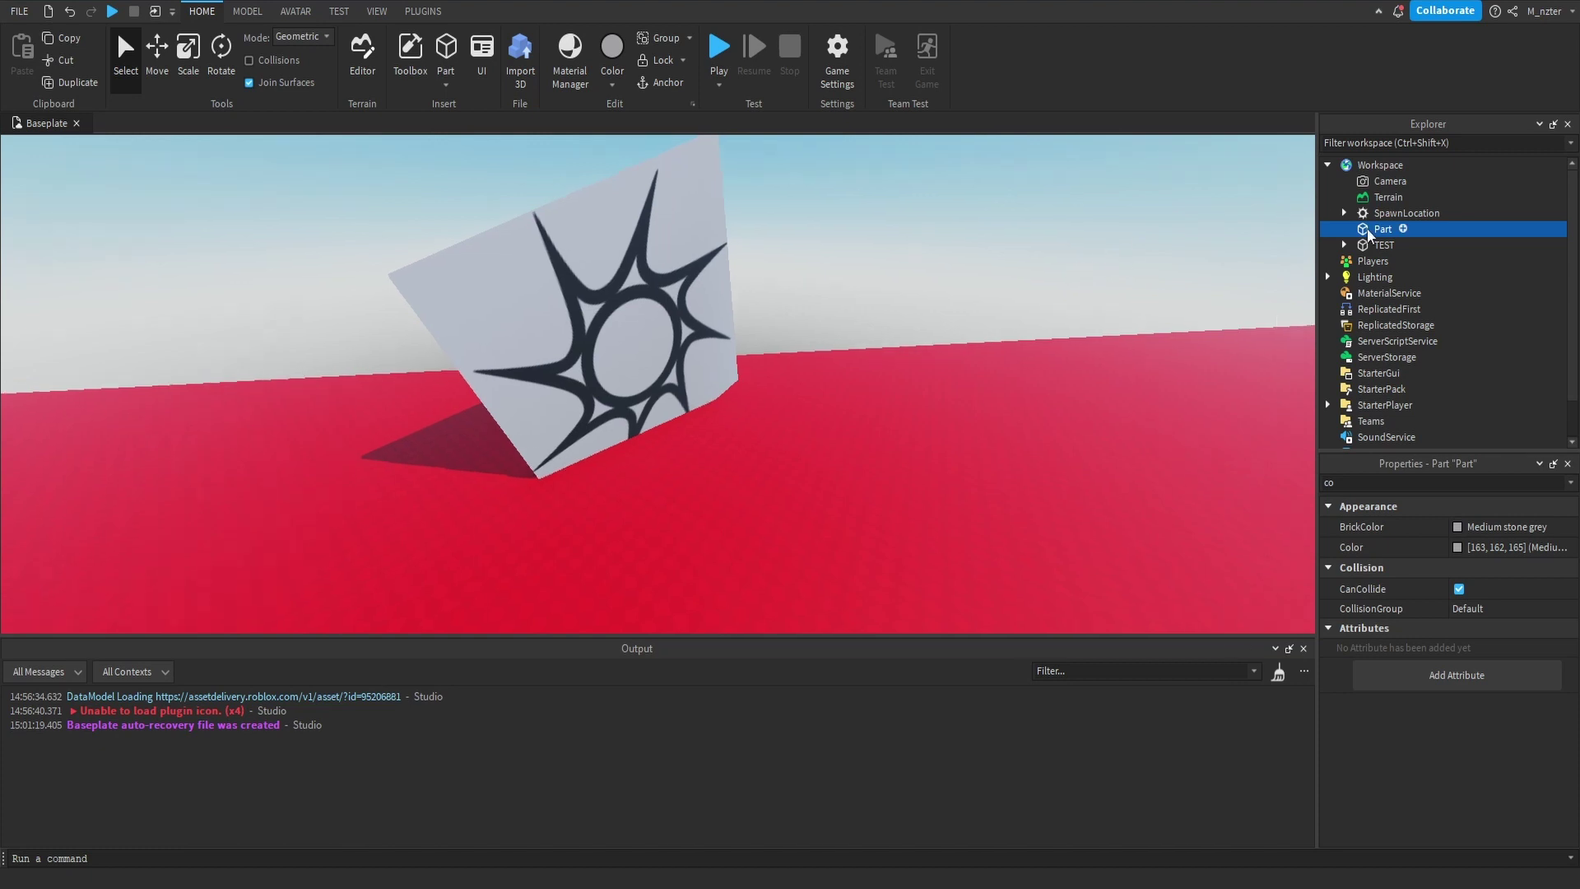
key("f")
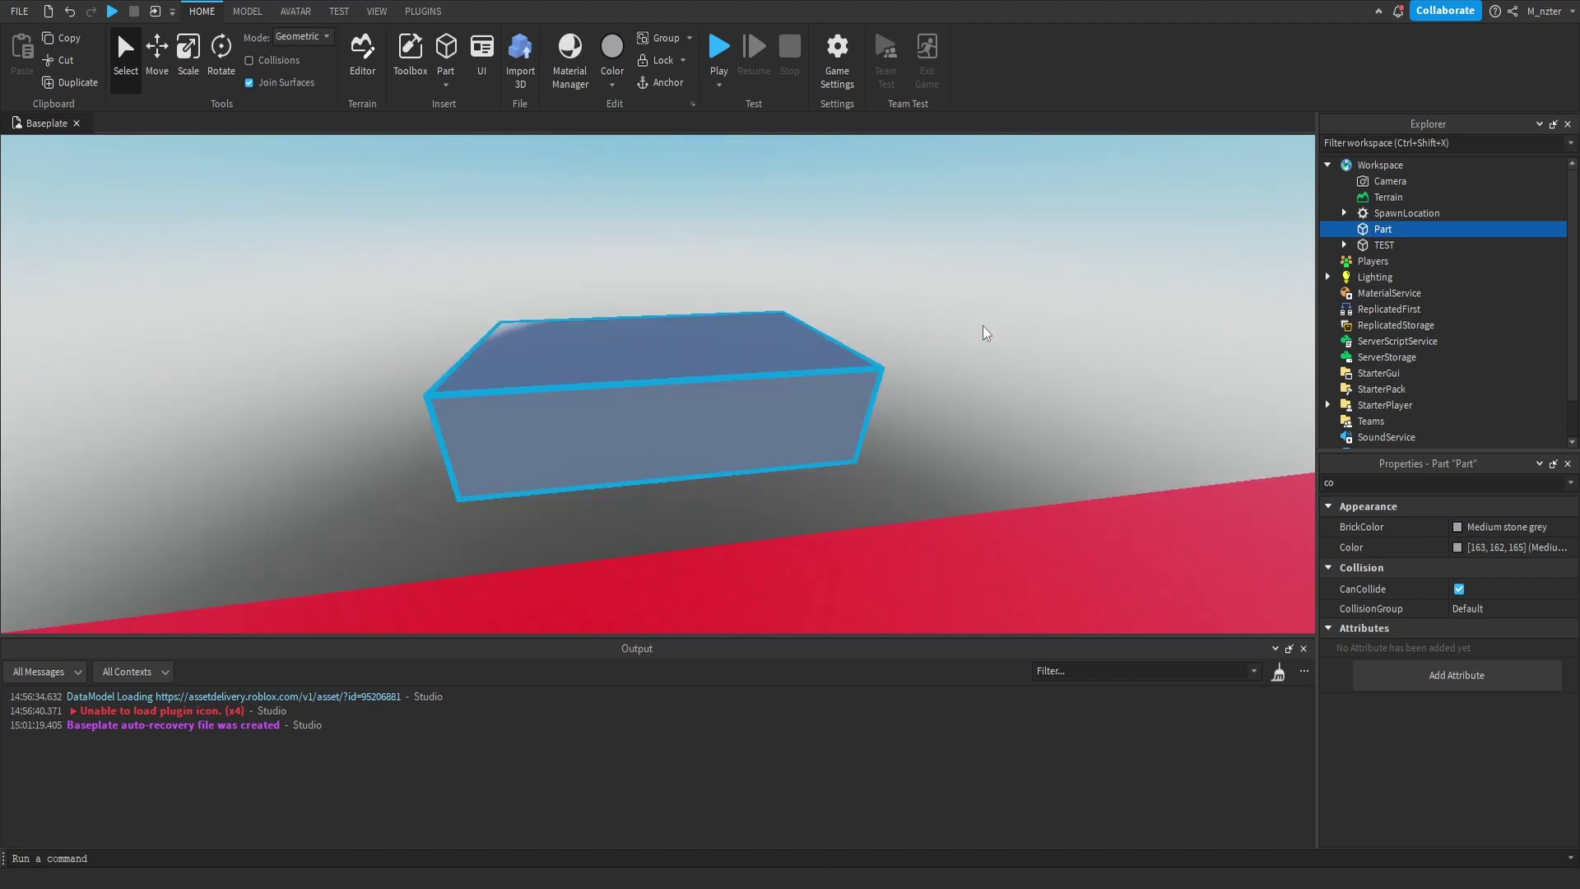
right_click_drag(983, 326, 983, 326)
Move the new Part clear of the SpawnLocation slab, into the open space above the baseplate.
key("ctrl+2")
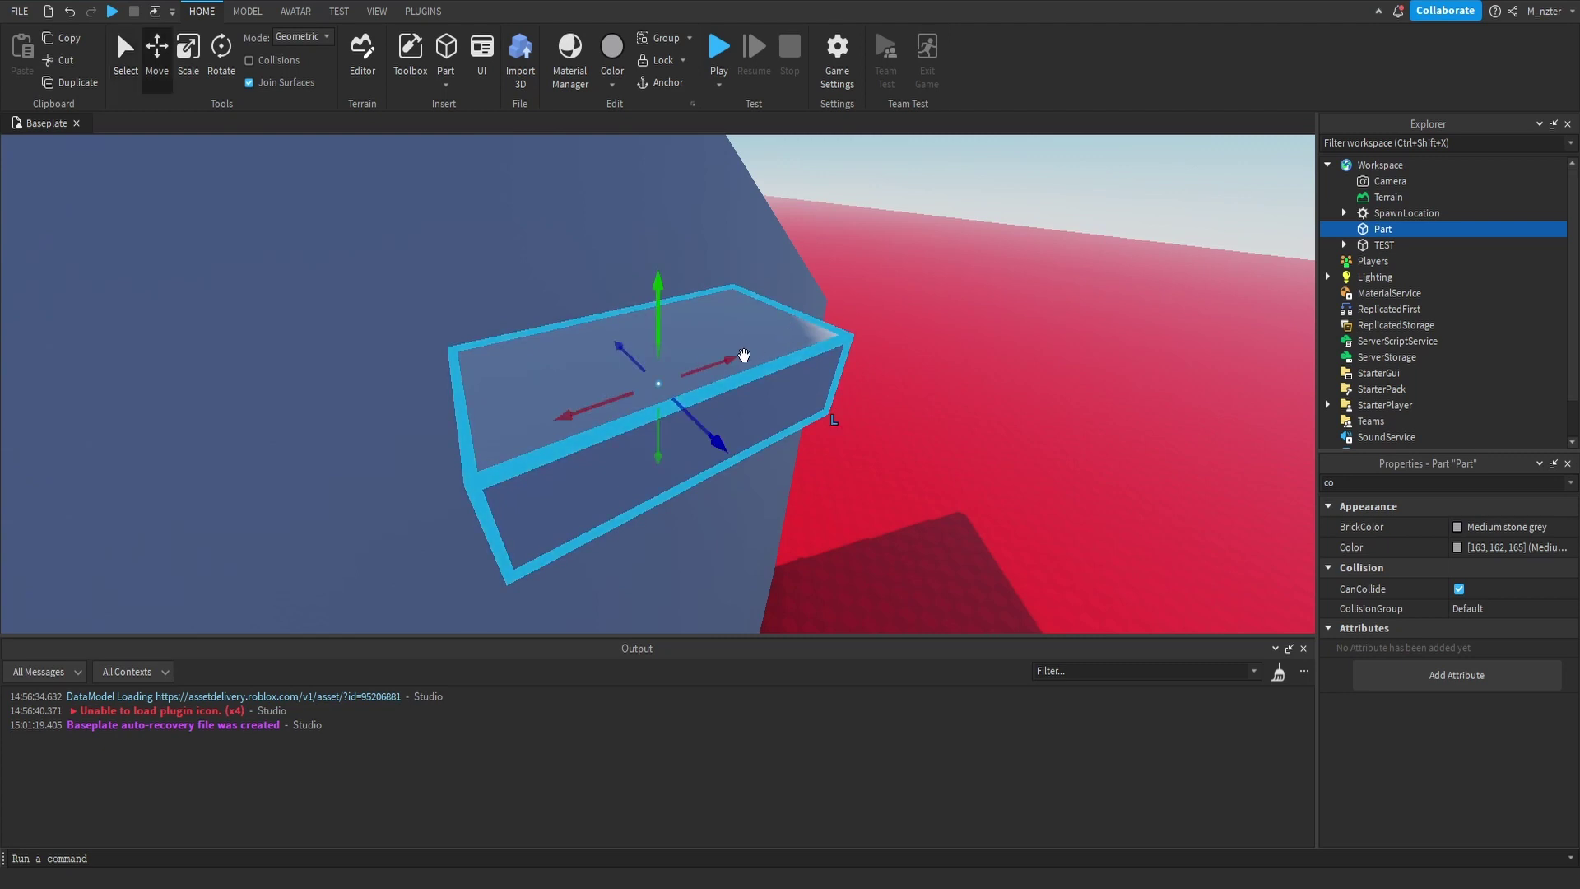
left_click_drag(743, 356, 959, 233)
right_click_drag(959, 233, 963, 230)
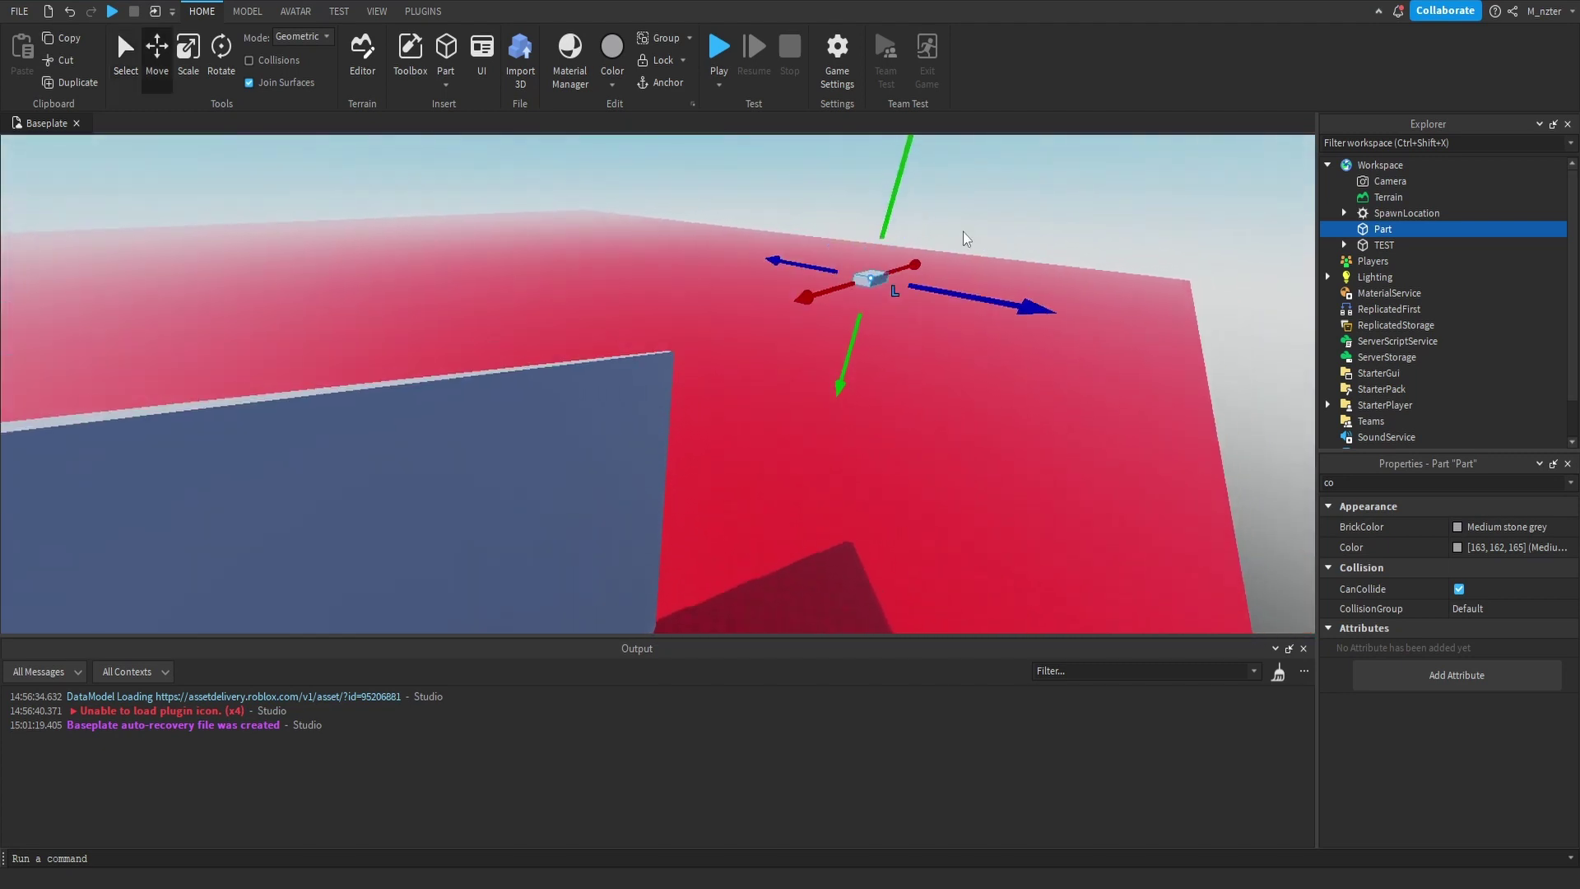
key("f")
scroll(963, 230, "down", 5)
left_click_drag(739, 363, 1028, 334)
key("f")
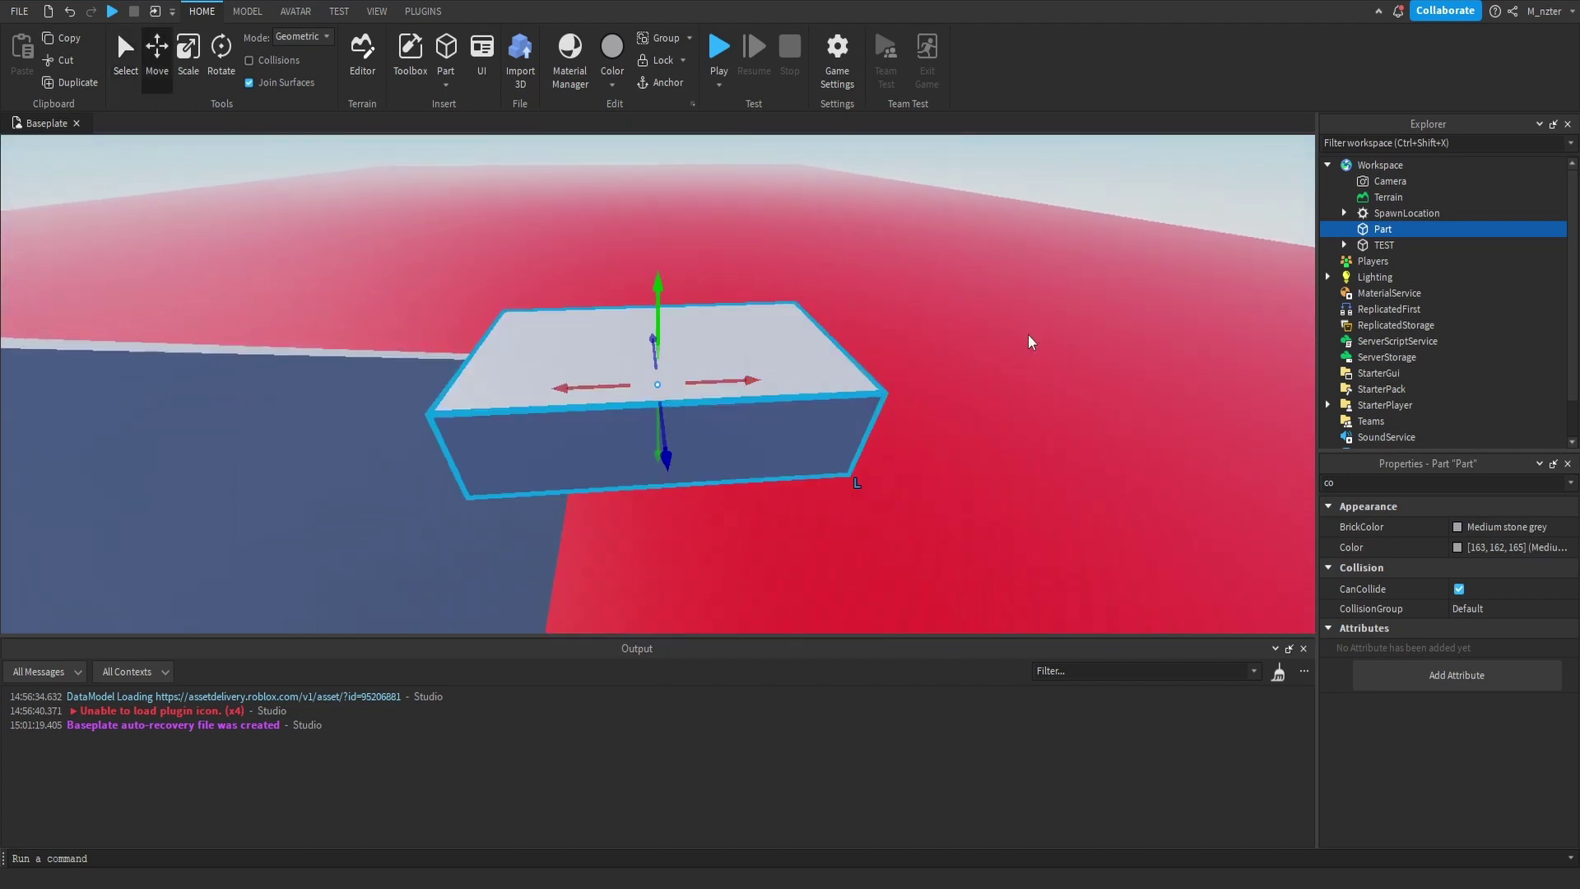
scroll(1028, 334, "down", 5)
right_click_drag(1029, 334, 1029, 334)
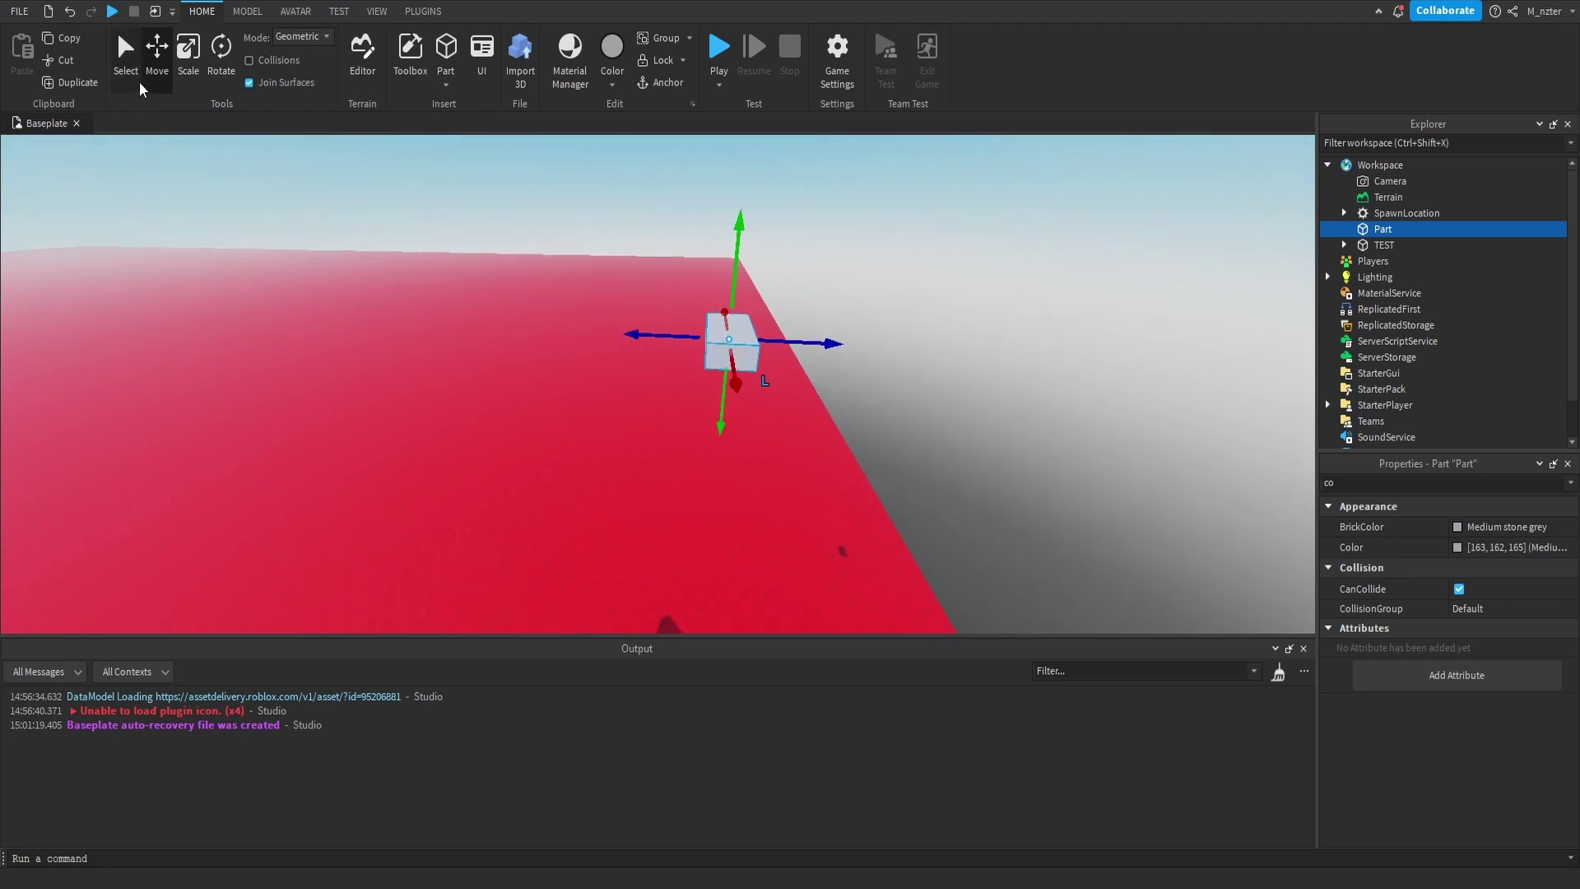
Scale the Part up on its sides and height into a long block of about 29 × 6.5 × 10.9 studs.
left_click(182, 71)
right_click_drag(682, 235, 714, 243)
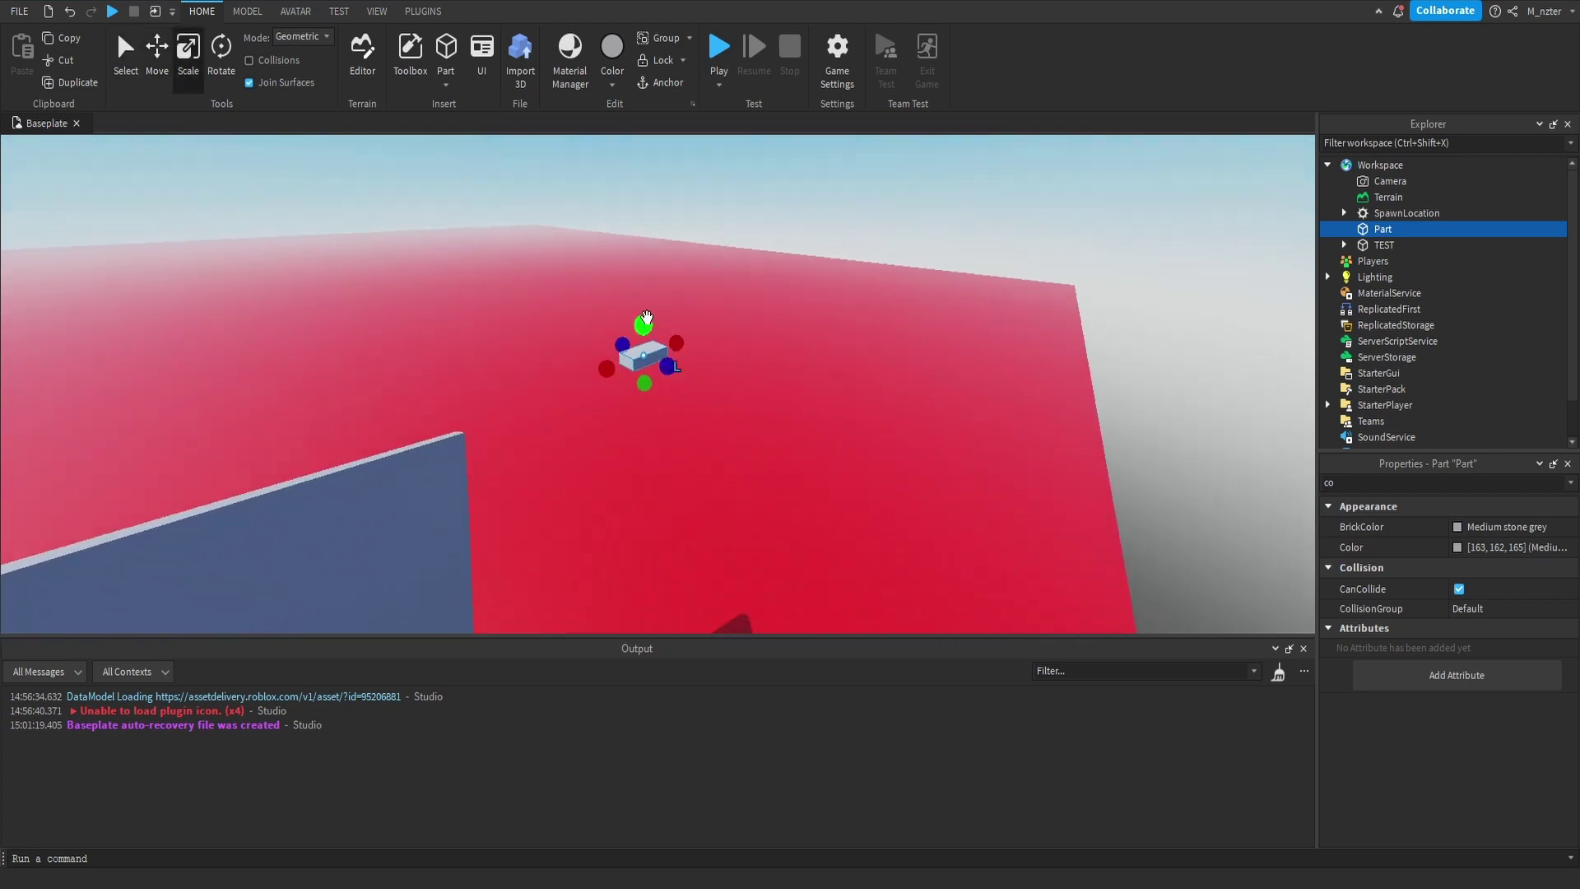
left_click_drag(677, 313, 810, 276)
left_click_drag(739, 307, 831, 342)
right_click_drag(831, 342, 831, 342)
Clear the property filter, rename the Part as Wall, and deselect it.
left_click(1403, 483)
key("BackSpace")
key("BackSpace")
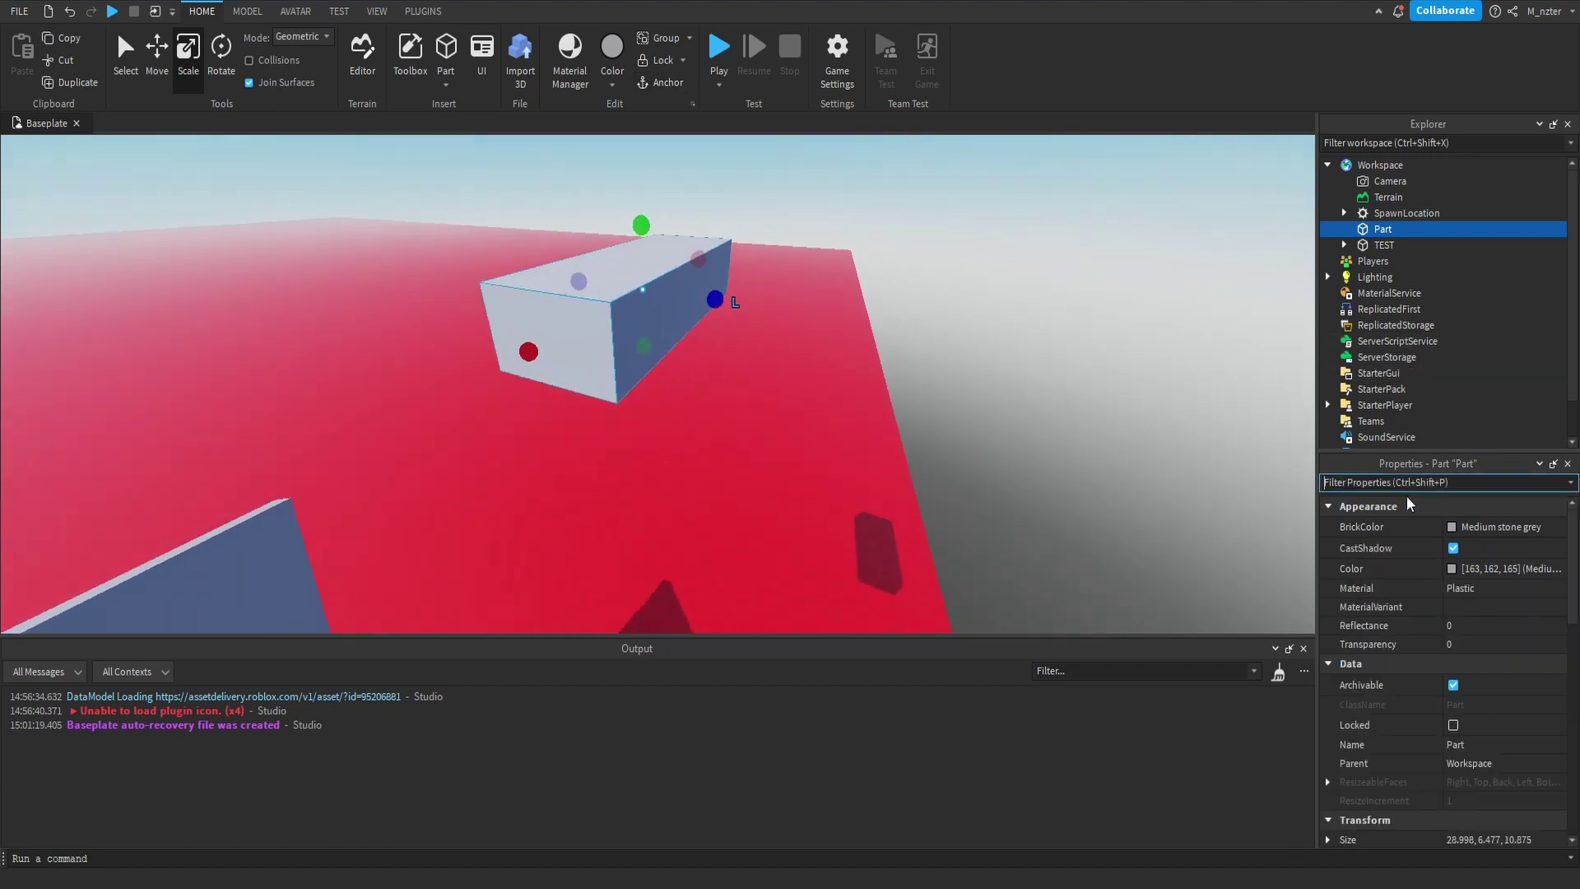
scroll(1405, 556, "down", 5)
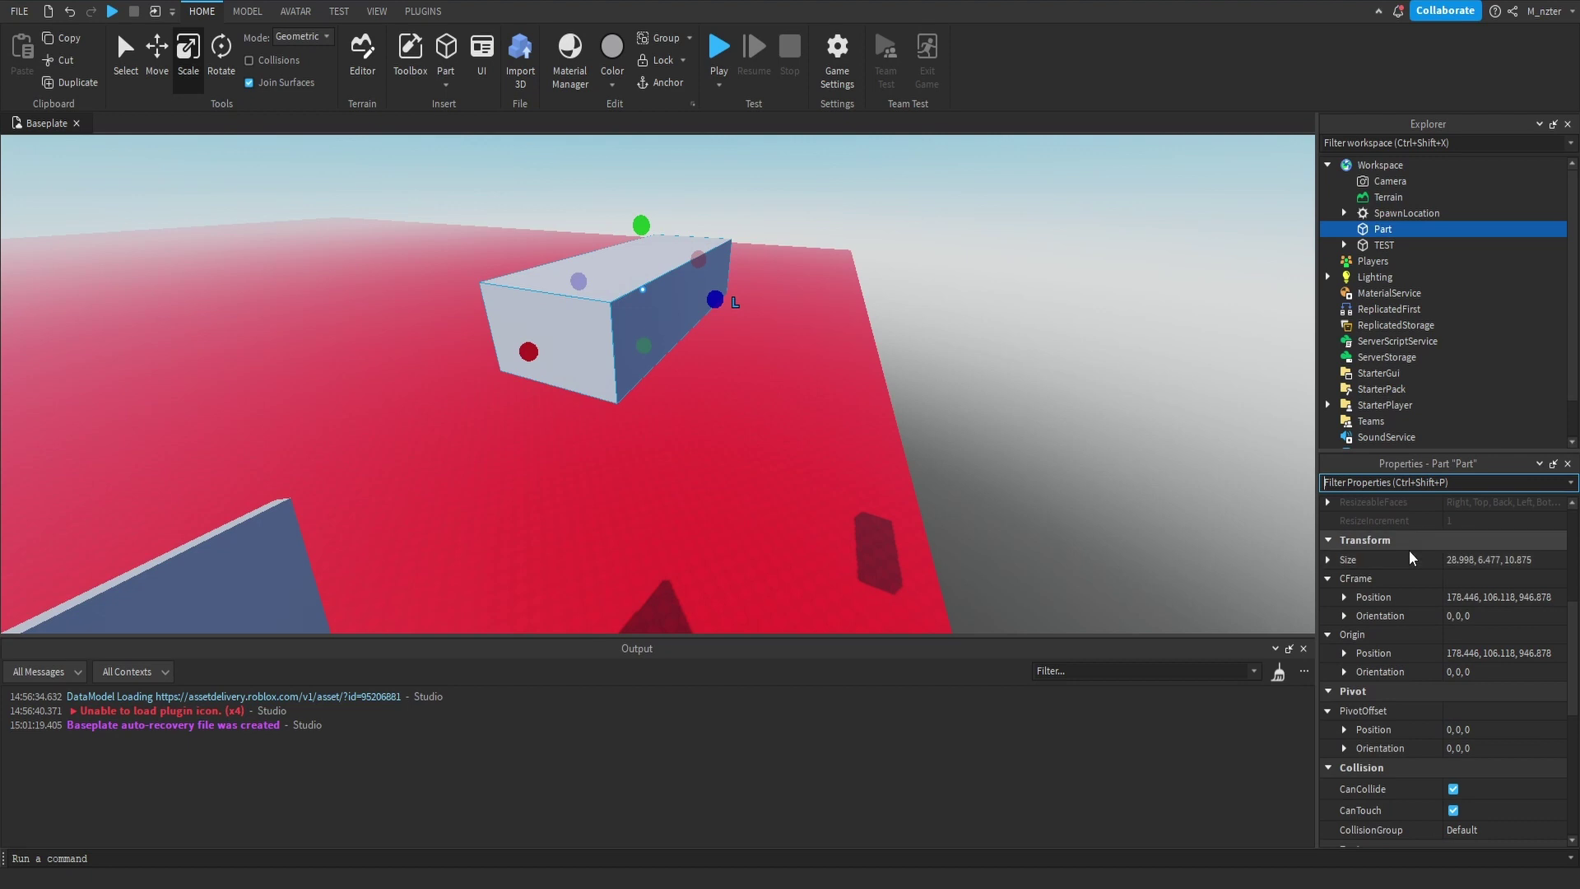
scroll(1431, 593, "up", 5)
scroll(1444, 642, "down", 1)
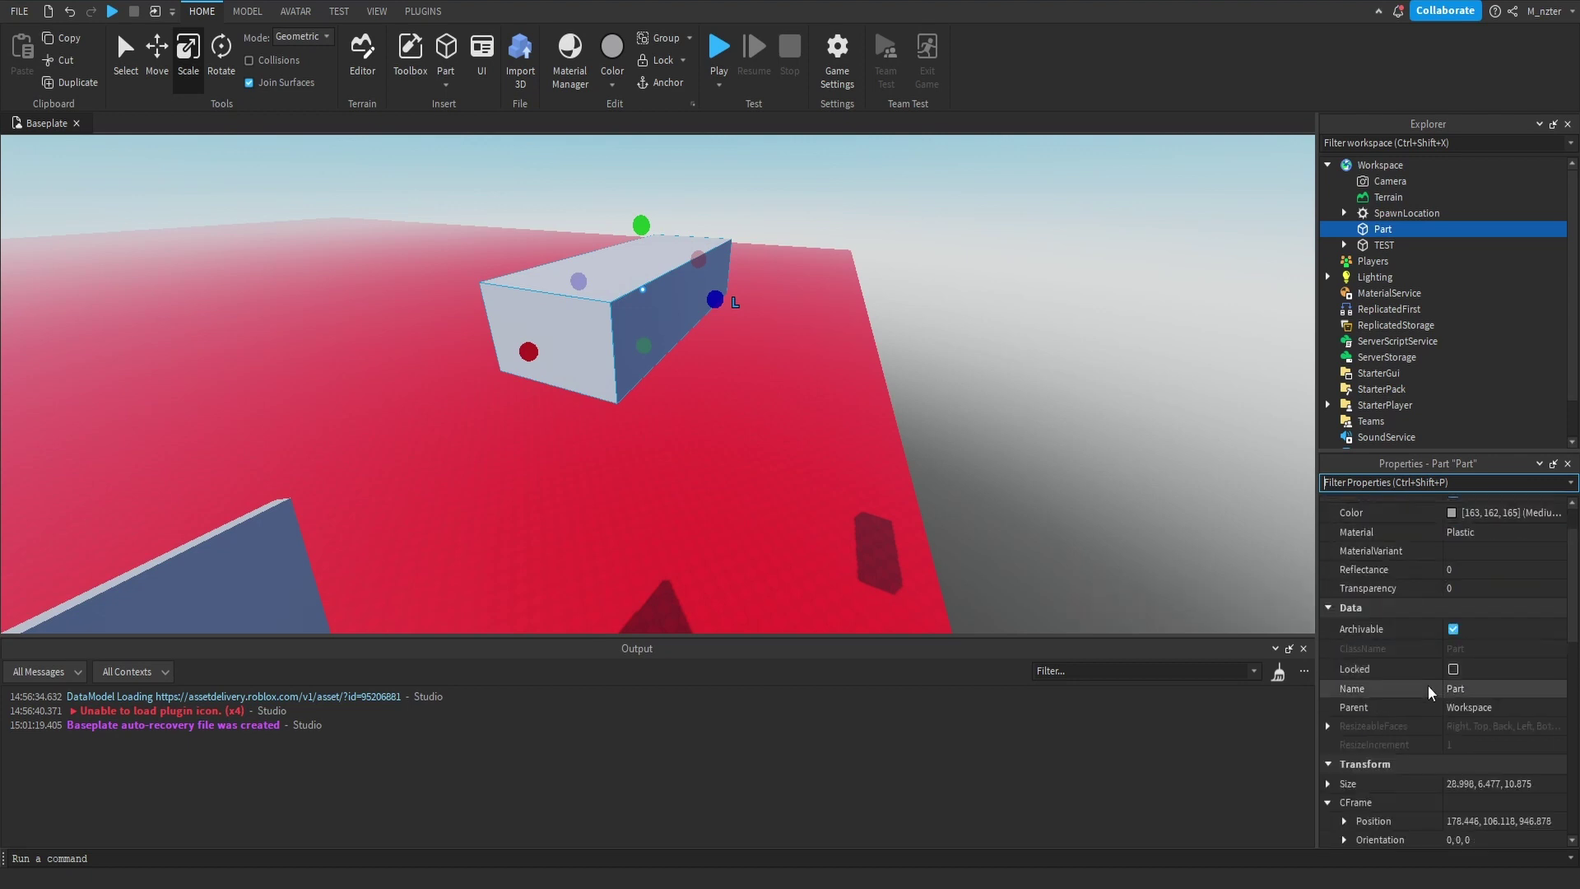
left_click(1453, 691)
type("Wall")
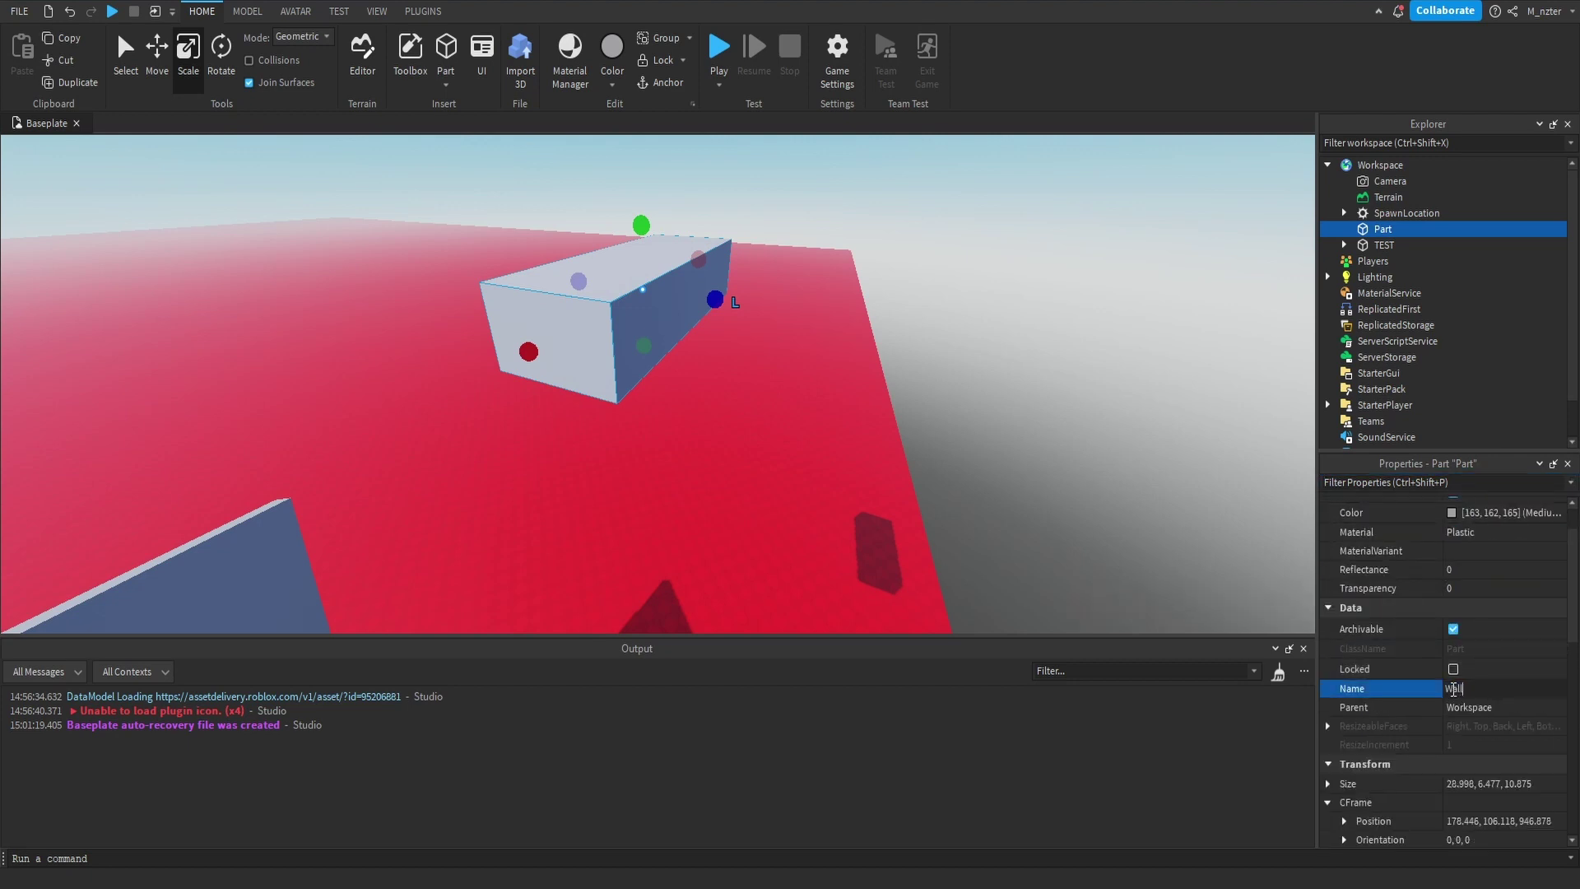
key("Return")
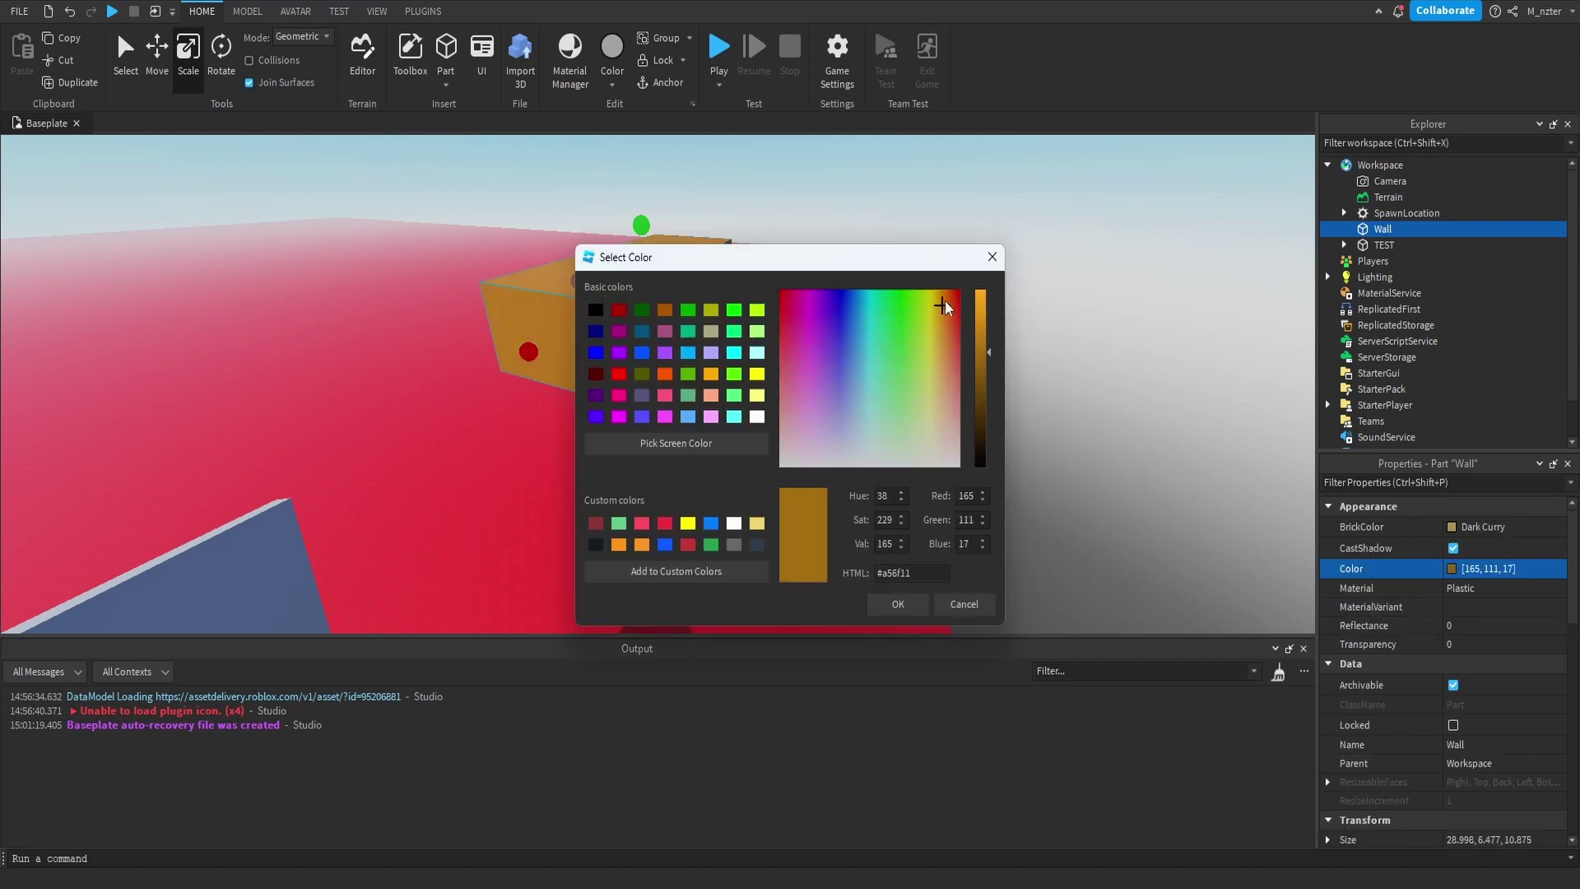
left_click_drag(945, 299, 964, 284)
left_click(984, 264)
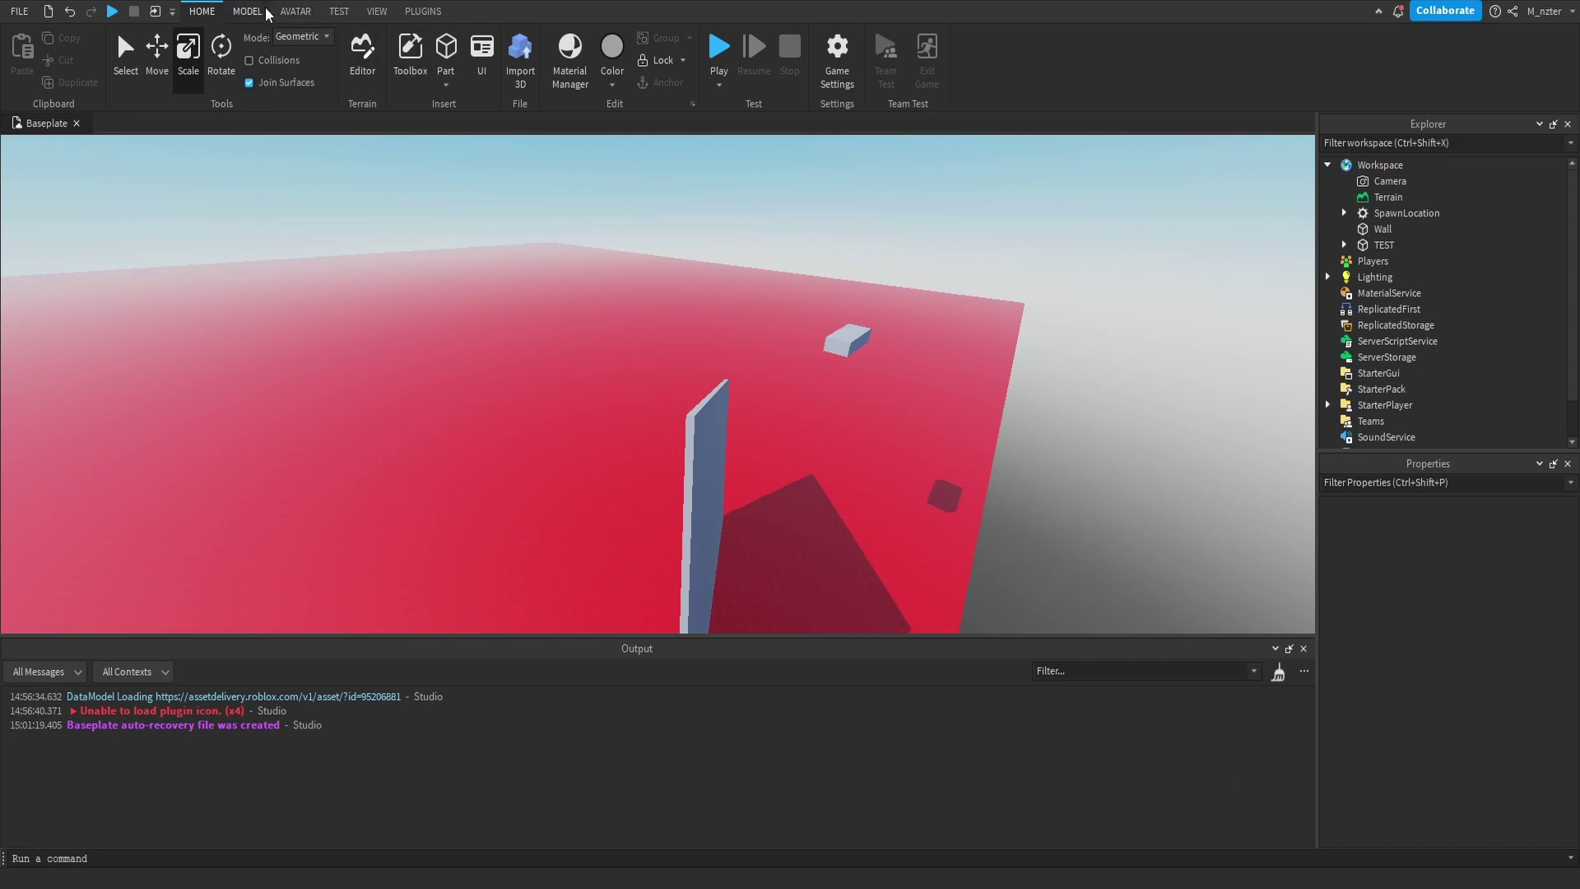
Start a playtest and walk the character around the tilted SpawnLocation slab toward the Wall block.
left_click(330, 13)
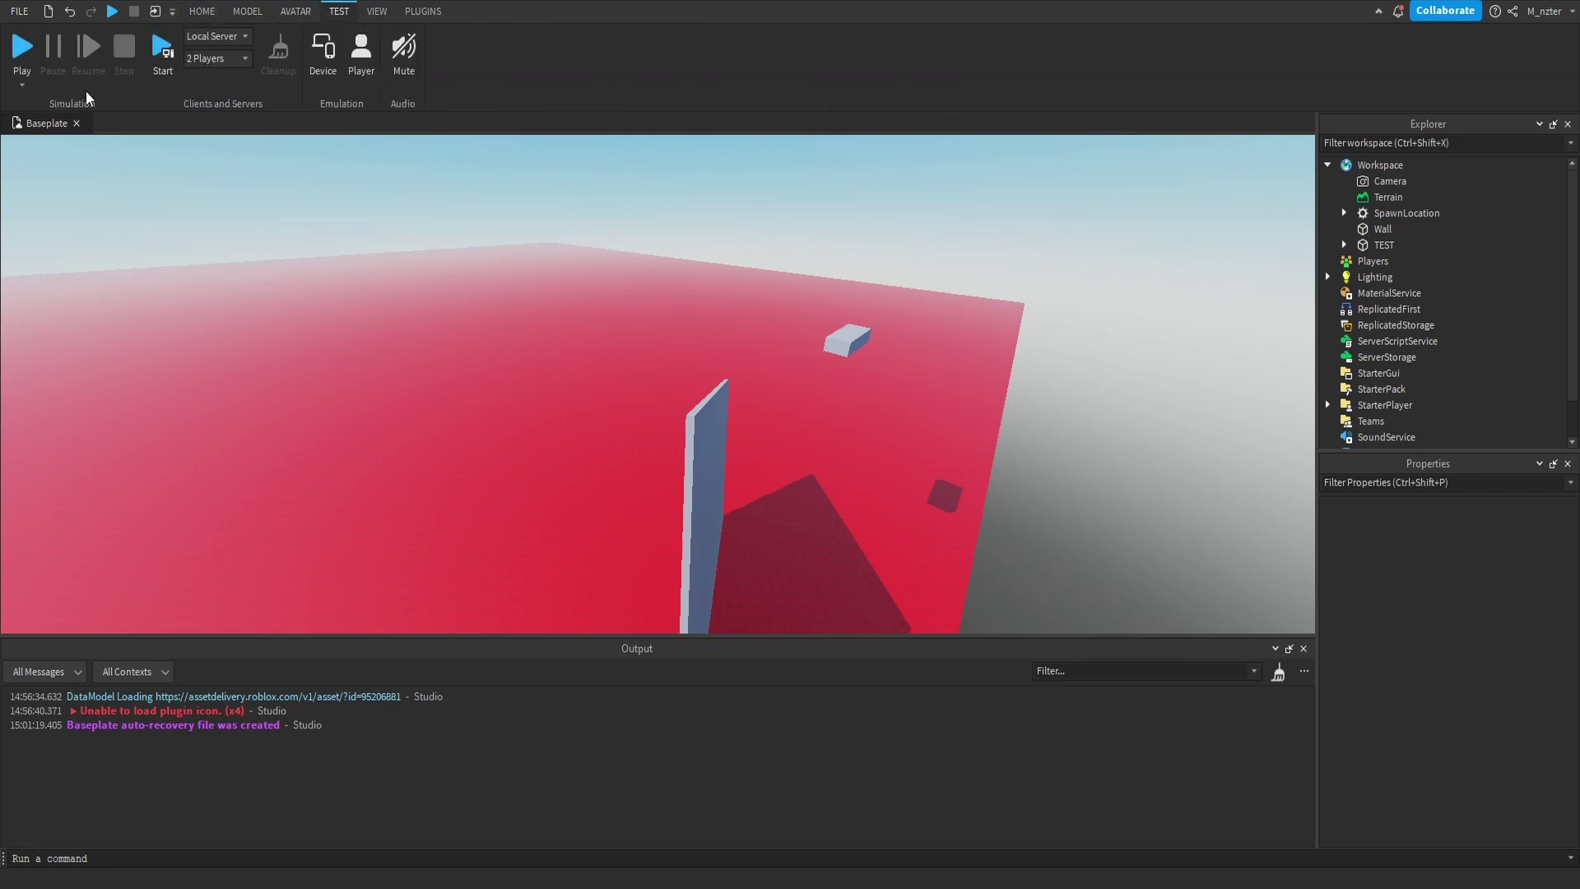
left_click(24, 56)
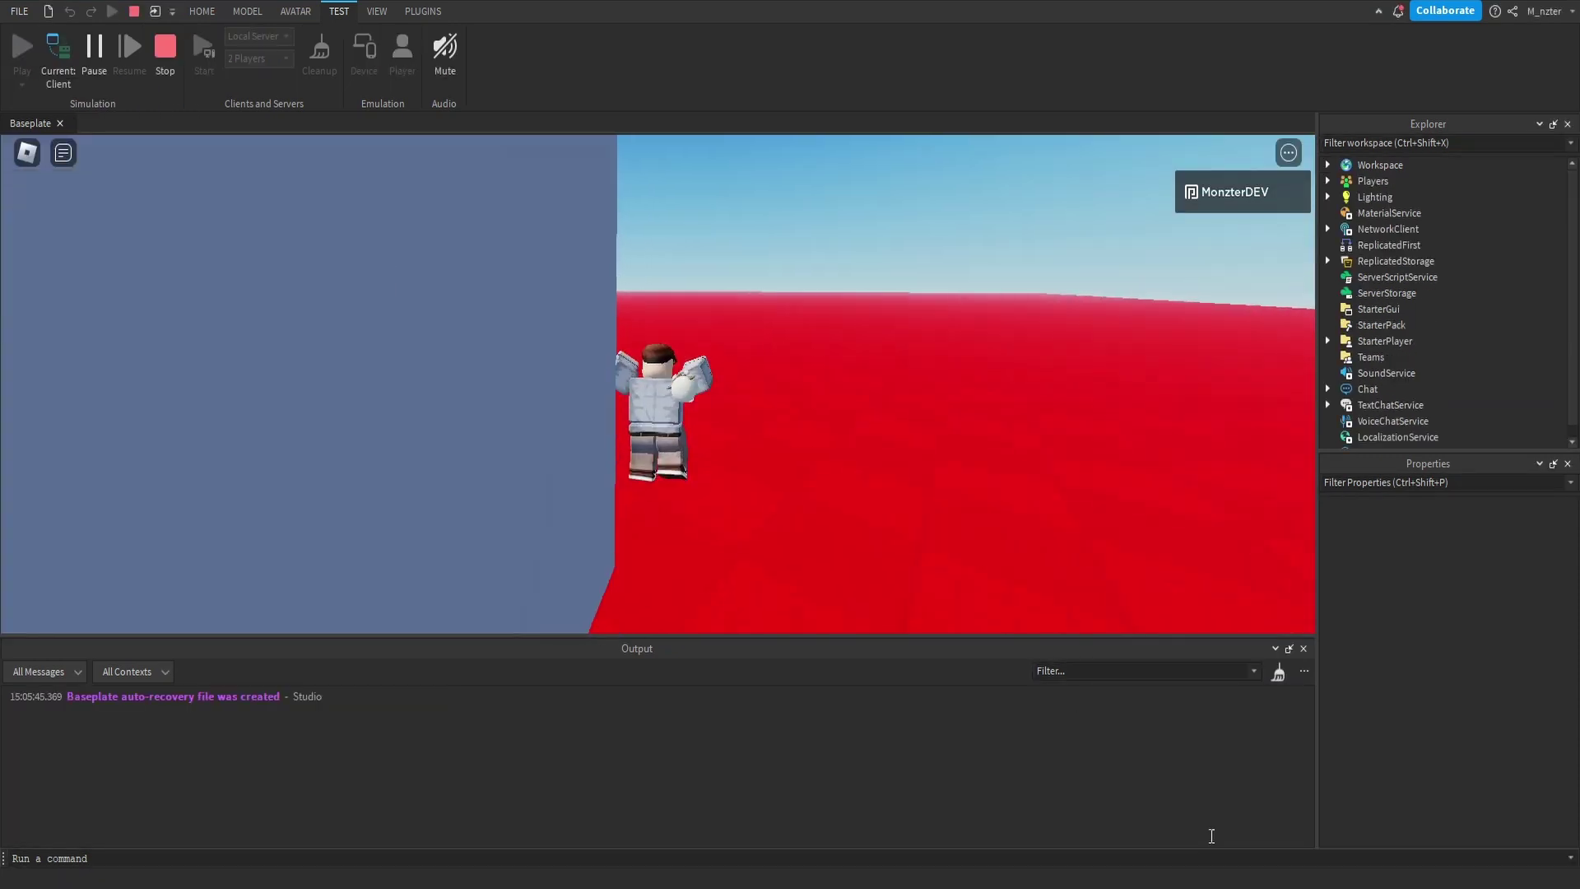
right_click_drag(979, 438, 979, 438)
key("d")
scroll(979, 438, "down", 6)
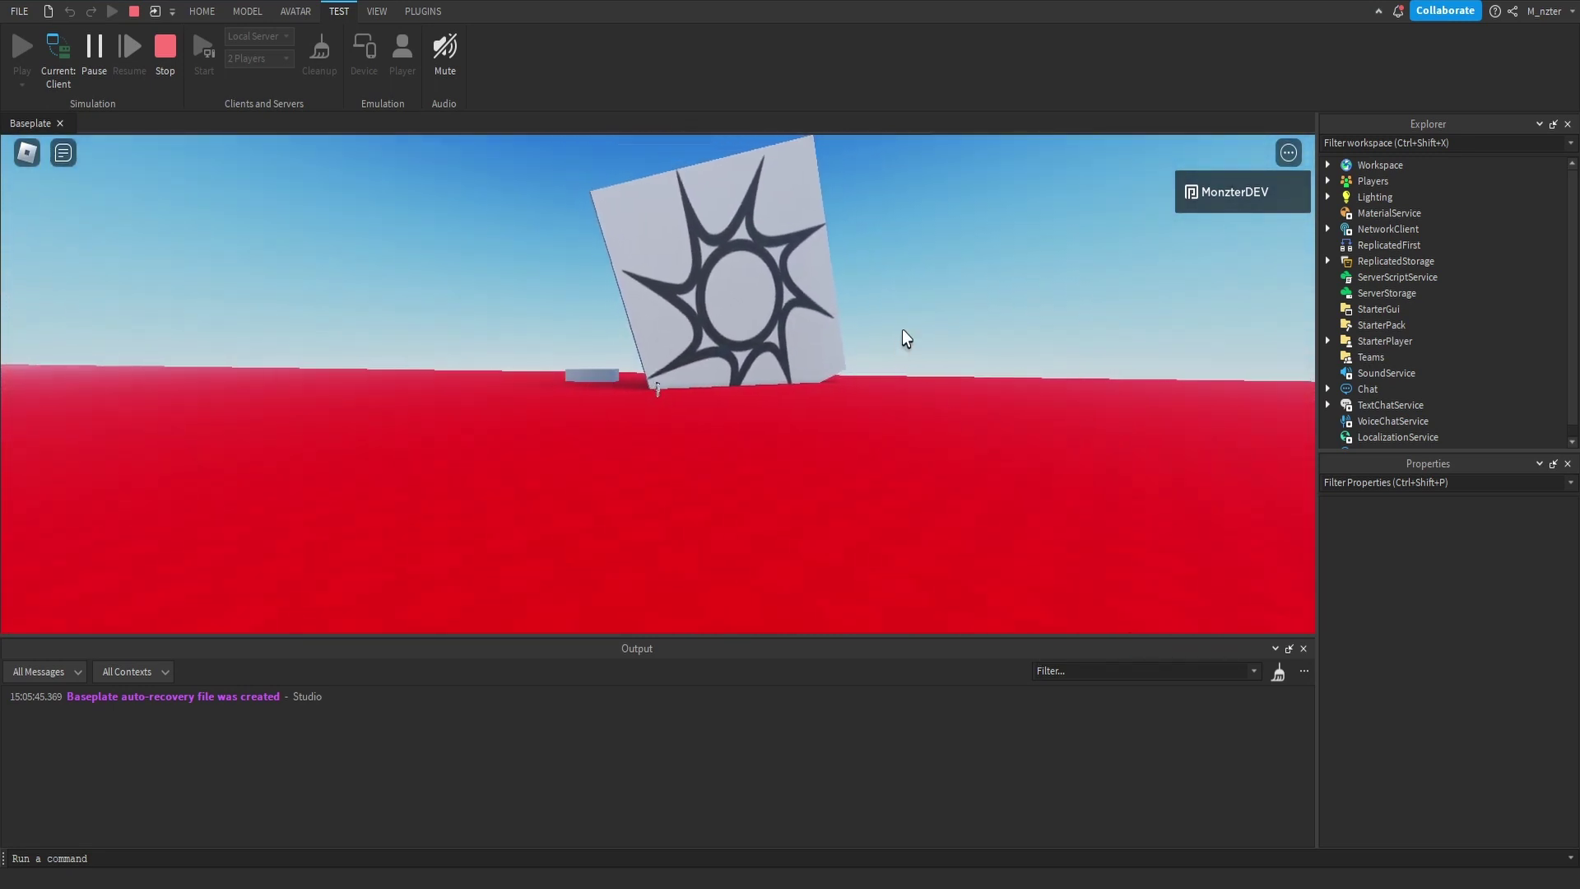
right_click_drag(700, 280, 699, 279)
scroll(699, 280, "up", 3)
key("w")
key("a")
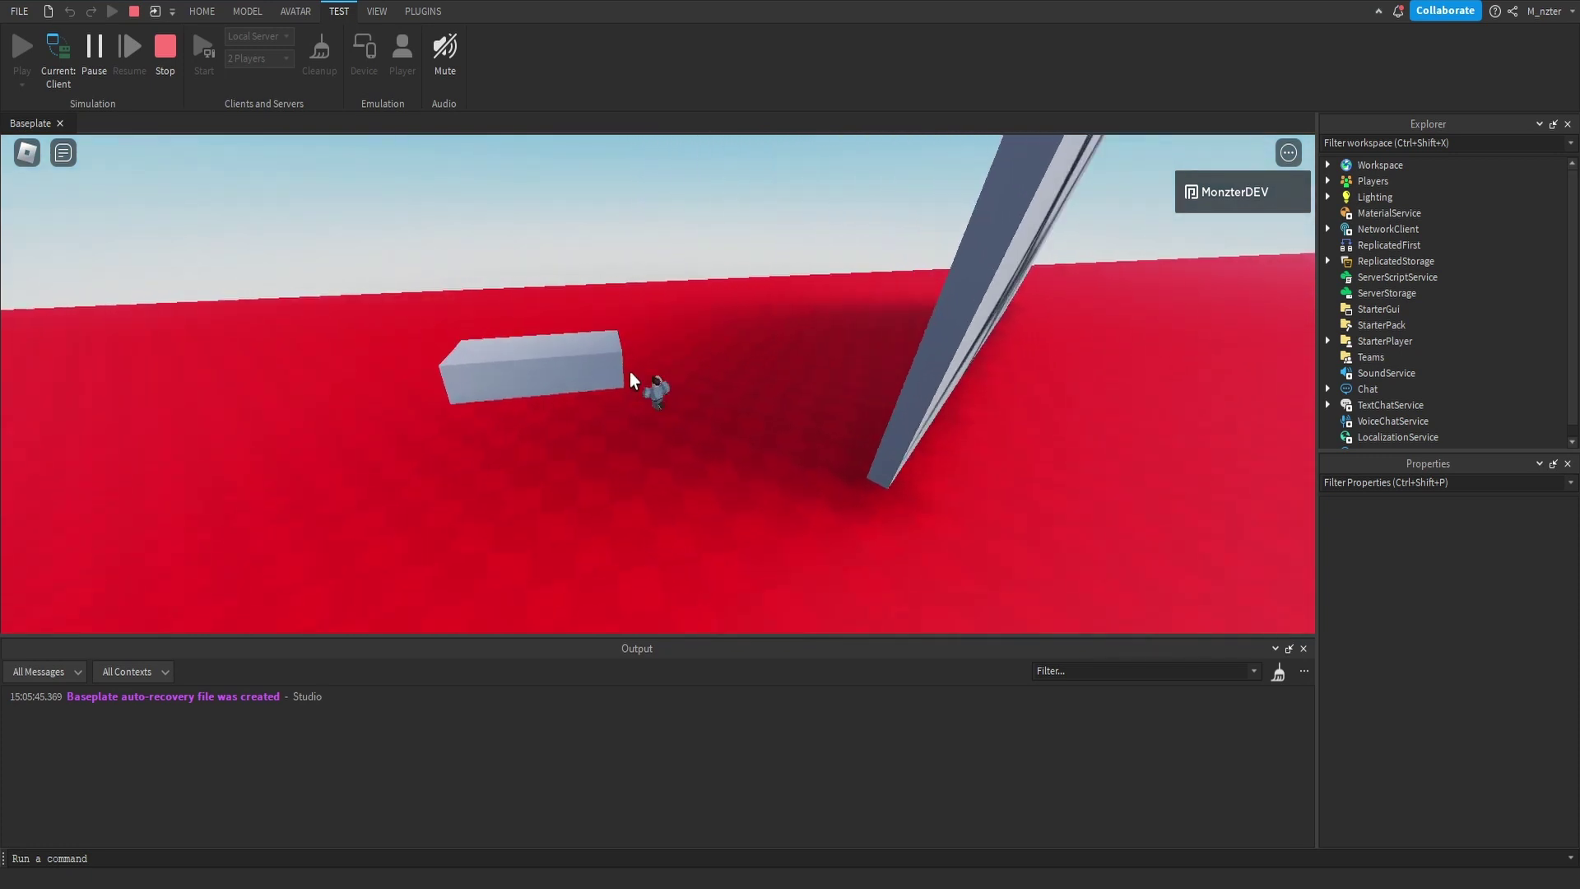
Run and jump the character around the baseplate, look back at the Wall and SpawnLocation, and stop the playtest.
right_click_drag(703, 377, 703, 377)
scroll(703, 376, "up", 3)
key("w")
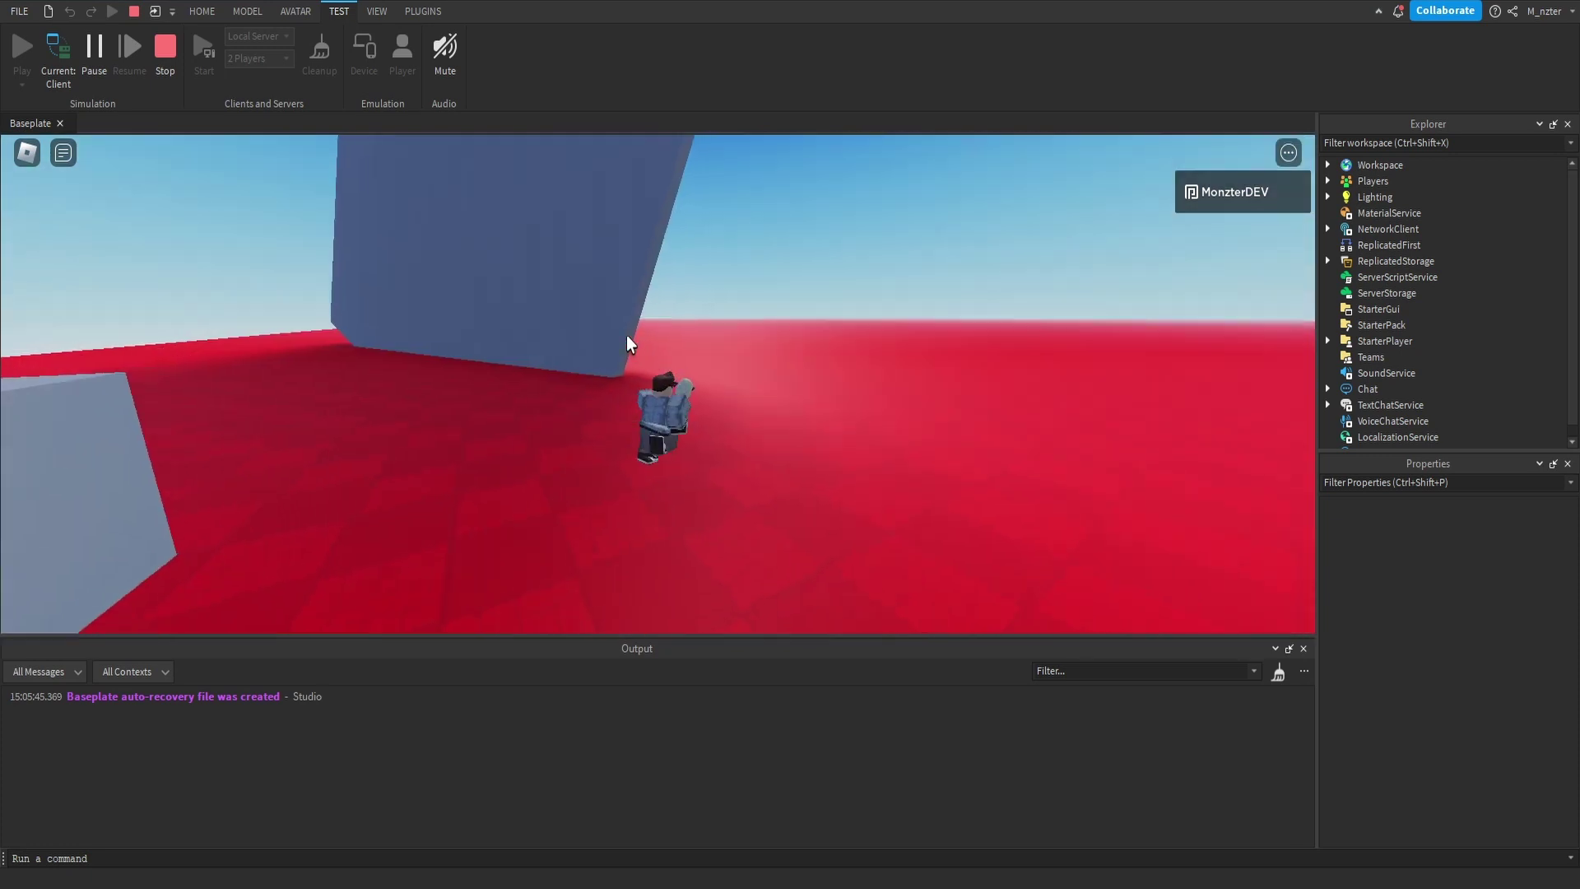
key("d")
key("space")
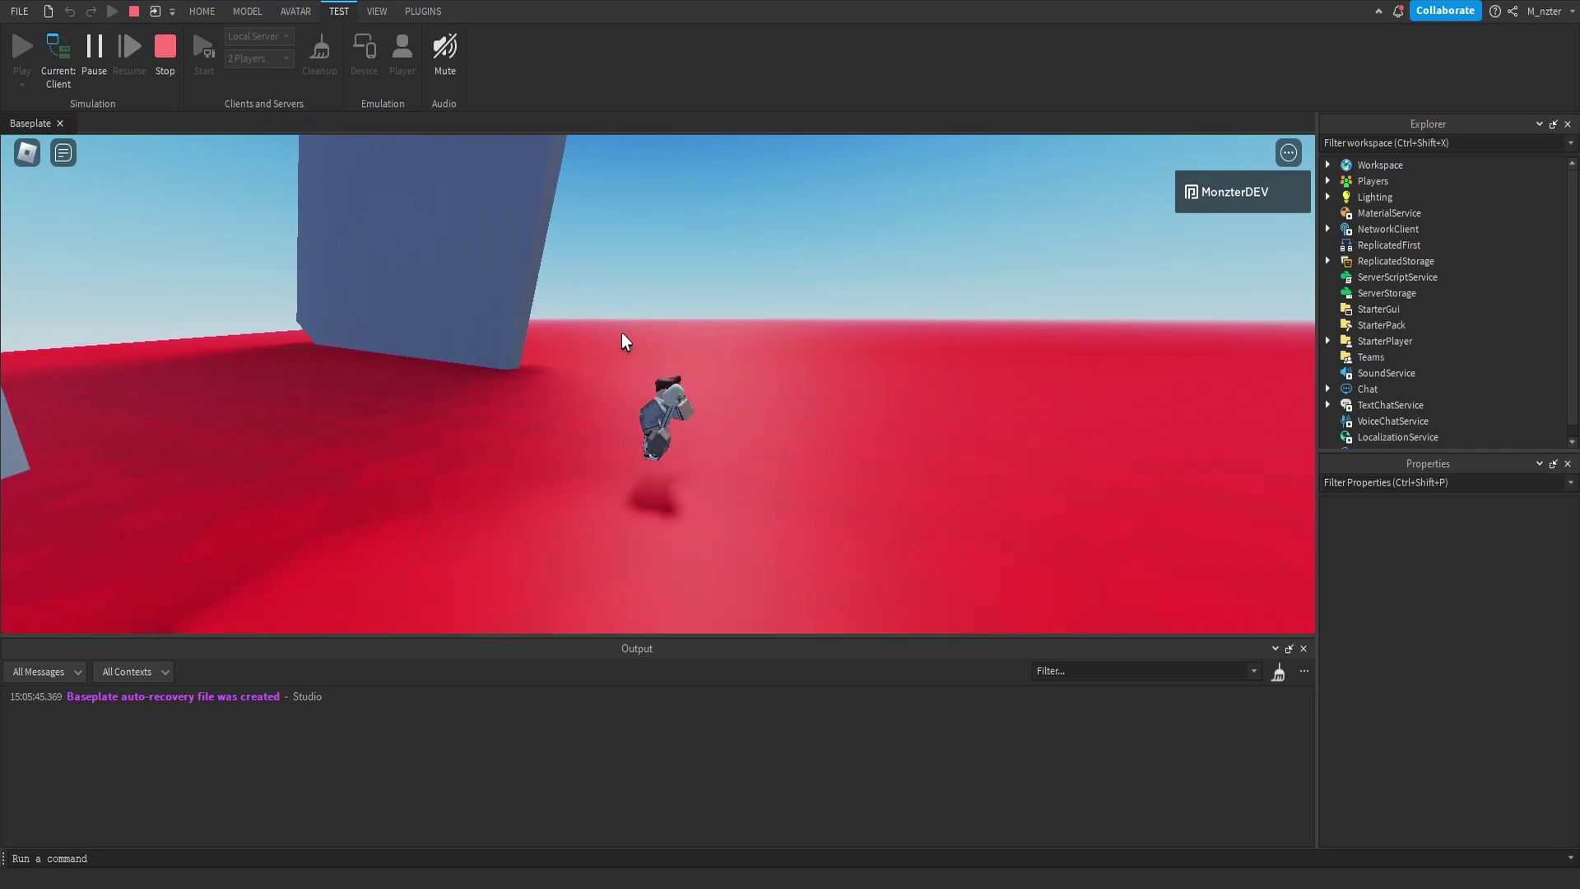
key("d")
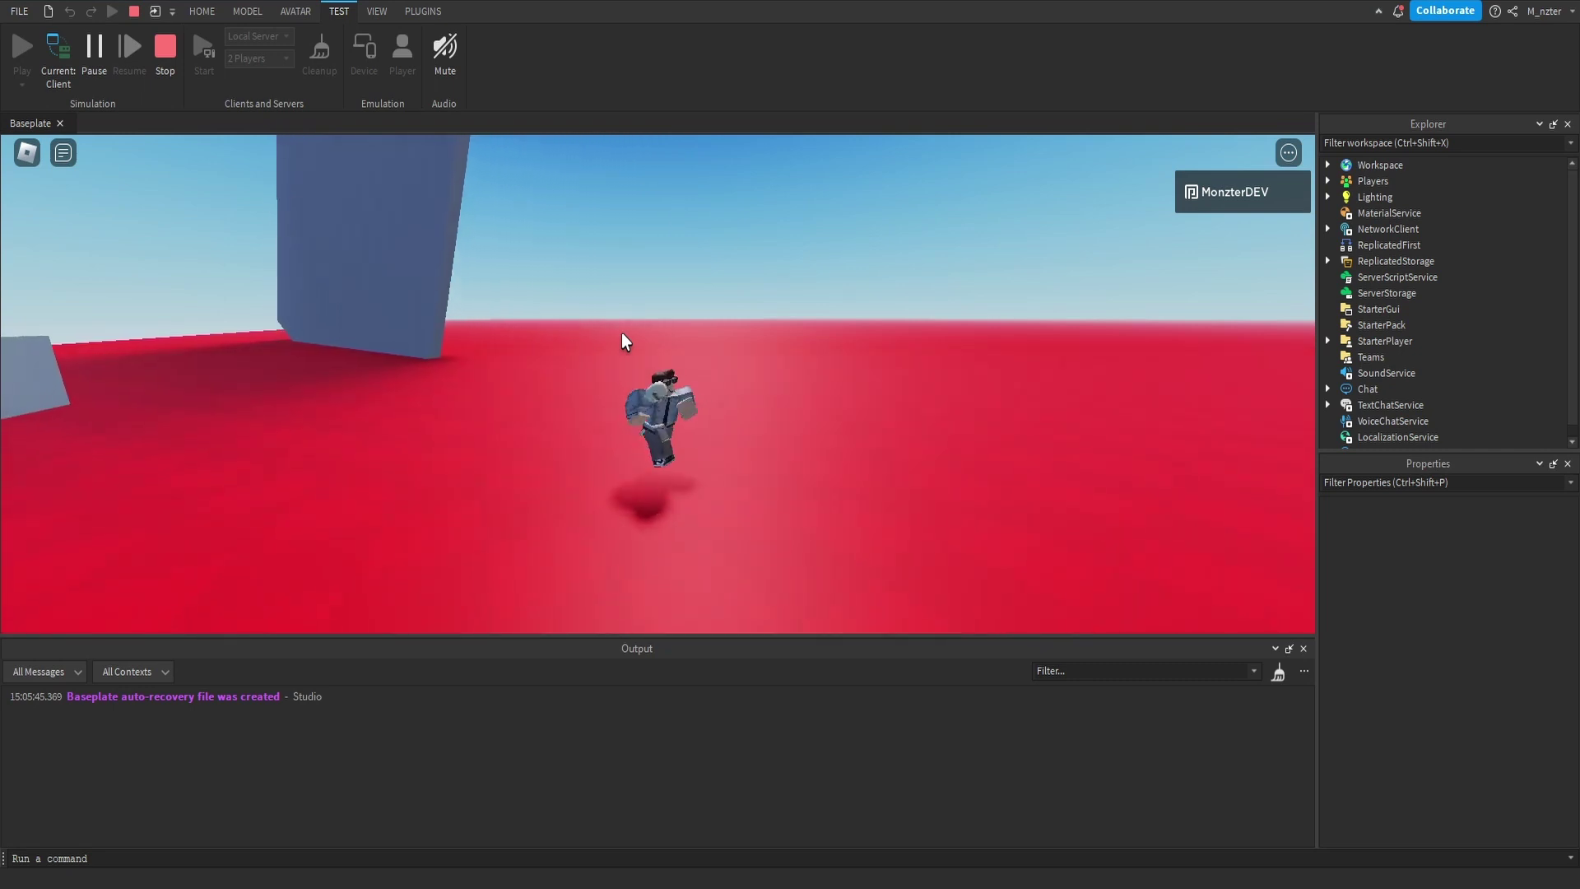
right_click_drag(609, 316, 609, 316)
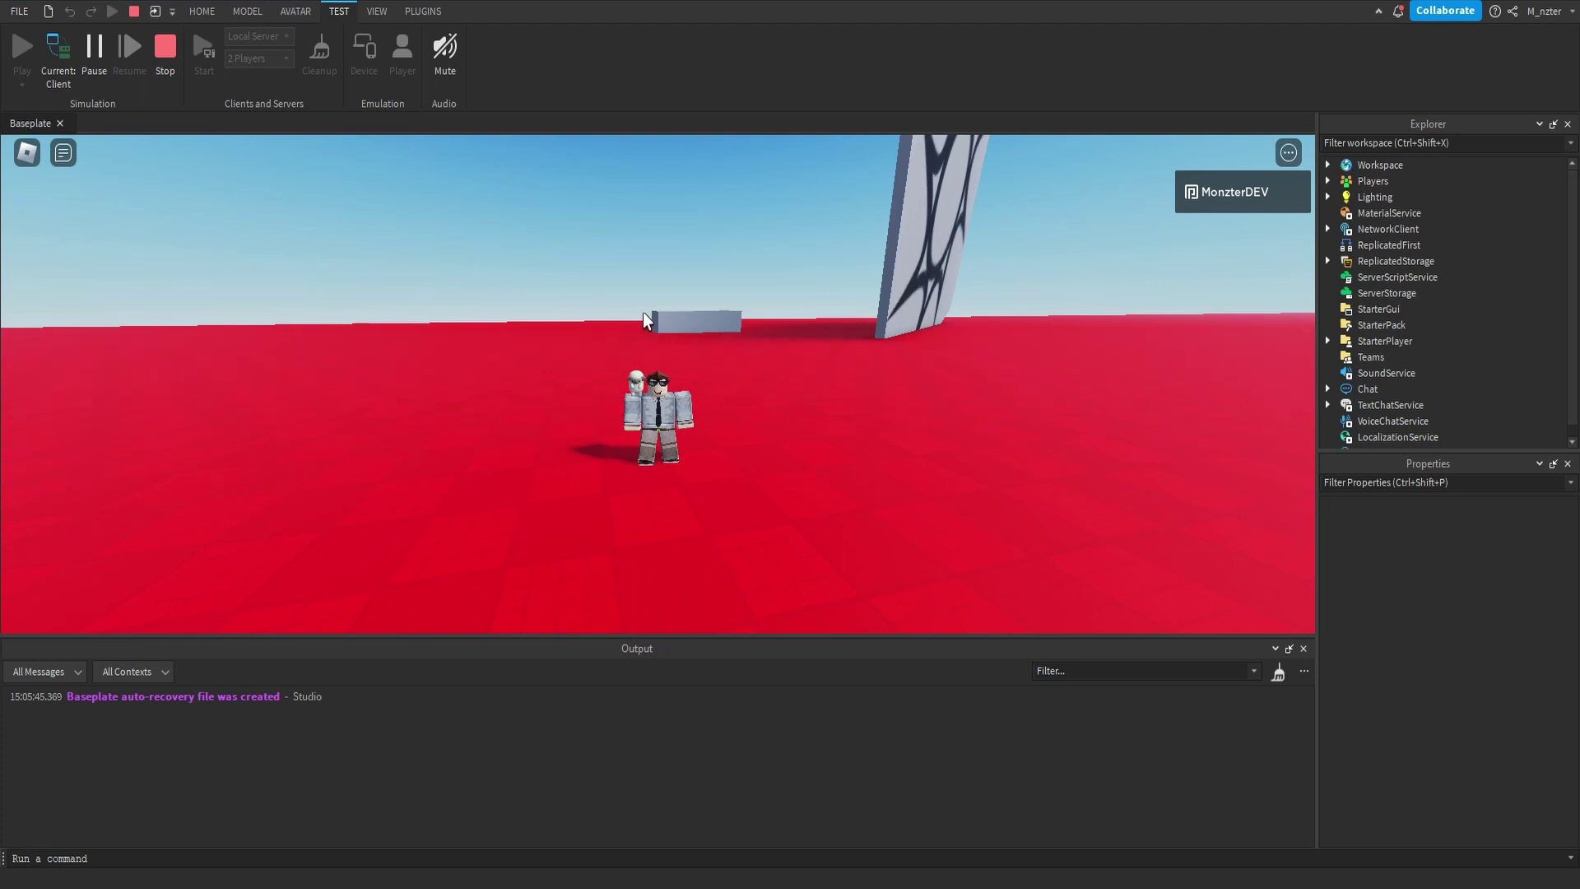
key("w")
right_click_drag(684, 342, 684, 342)
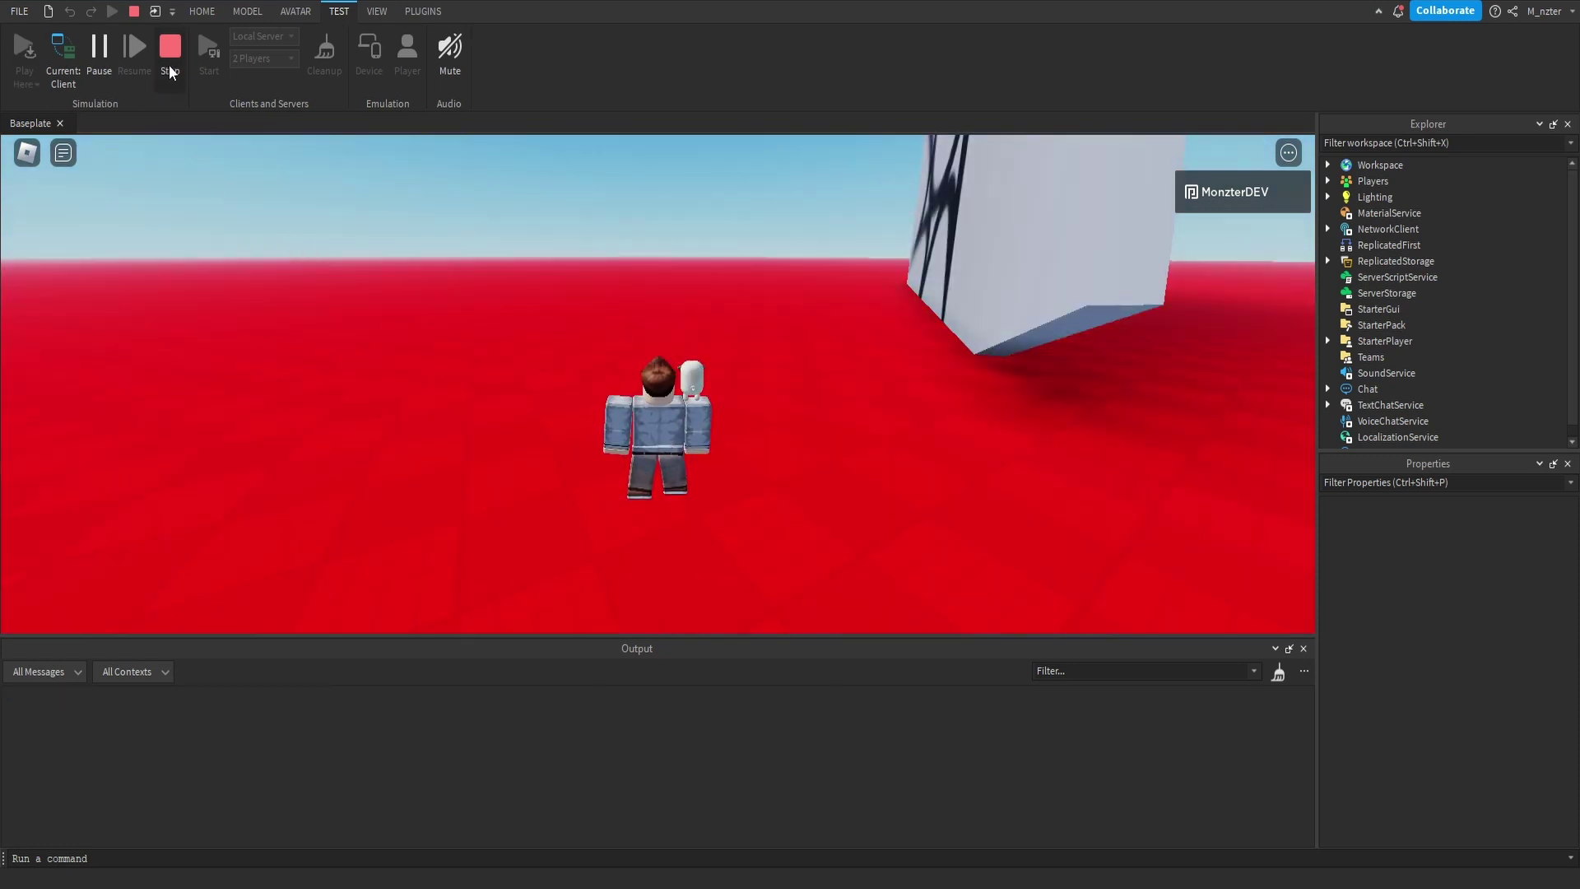
left_click(170, 47)
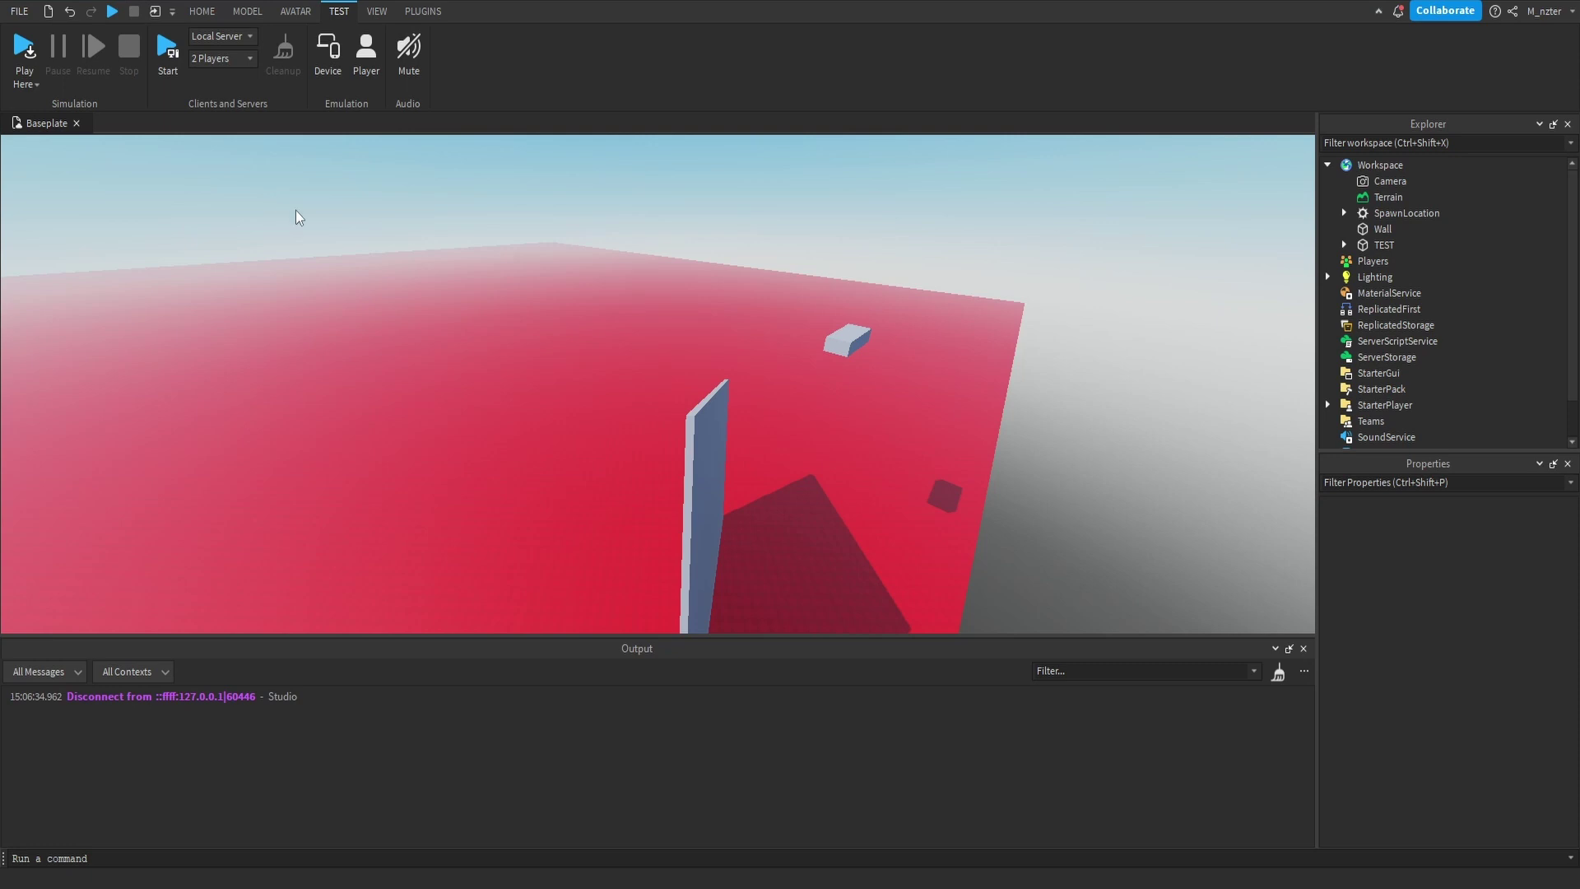
Set up saving the place to Roblox from the game settings, with the name Test project and Team Create turned off.
left_click(204, 12)
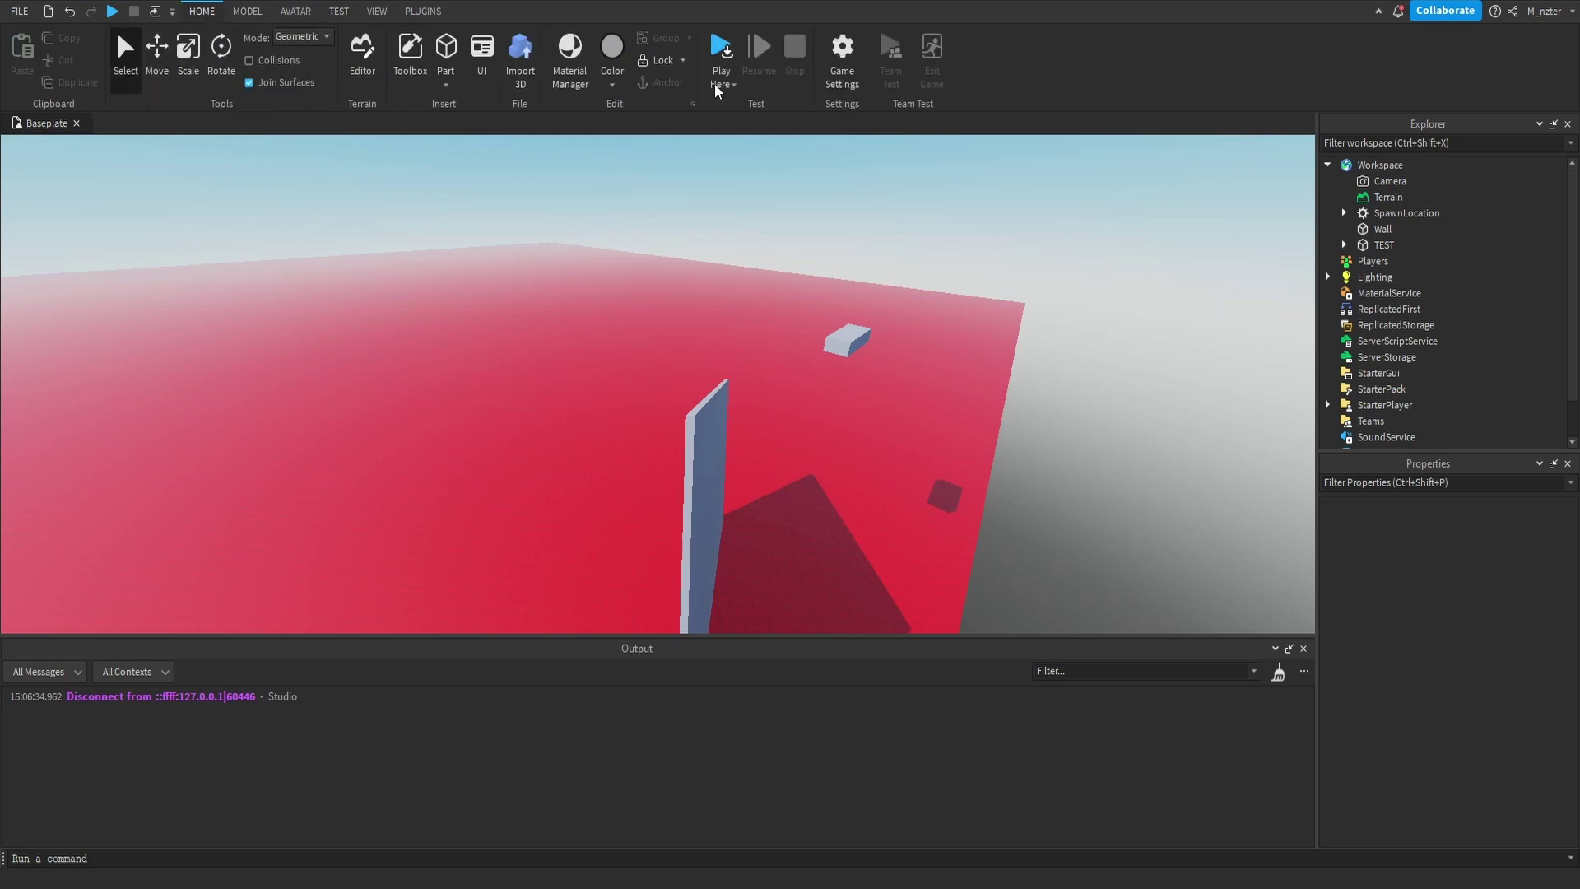
left_click(842, 58)
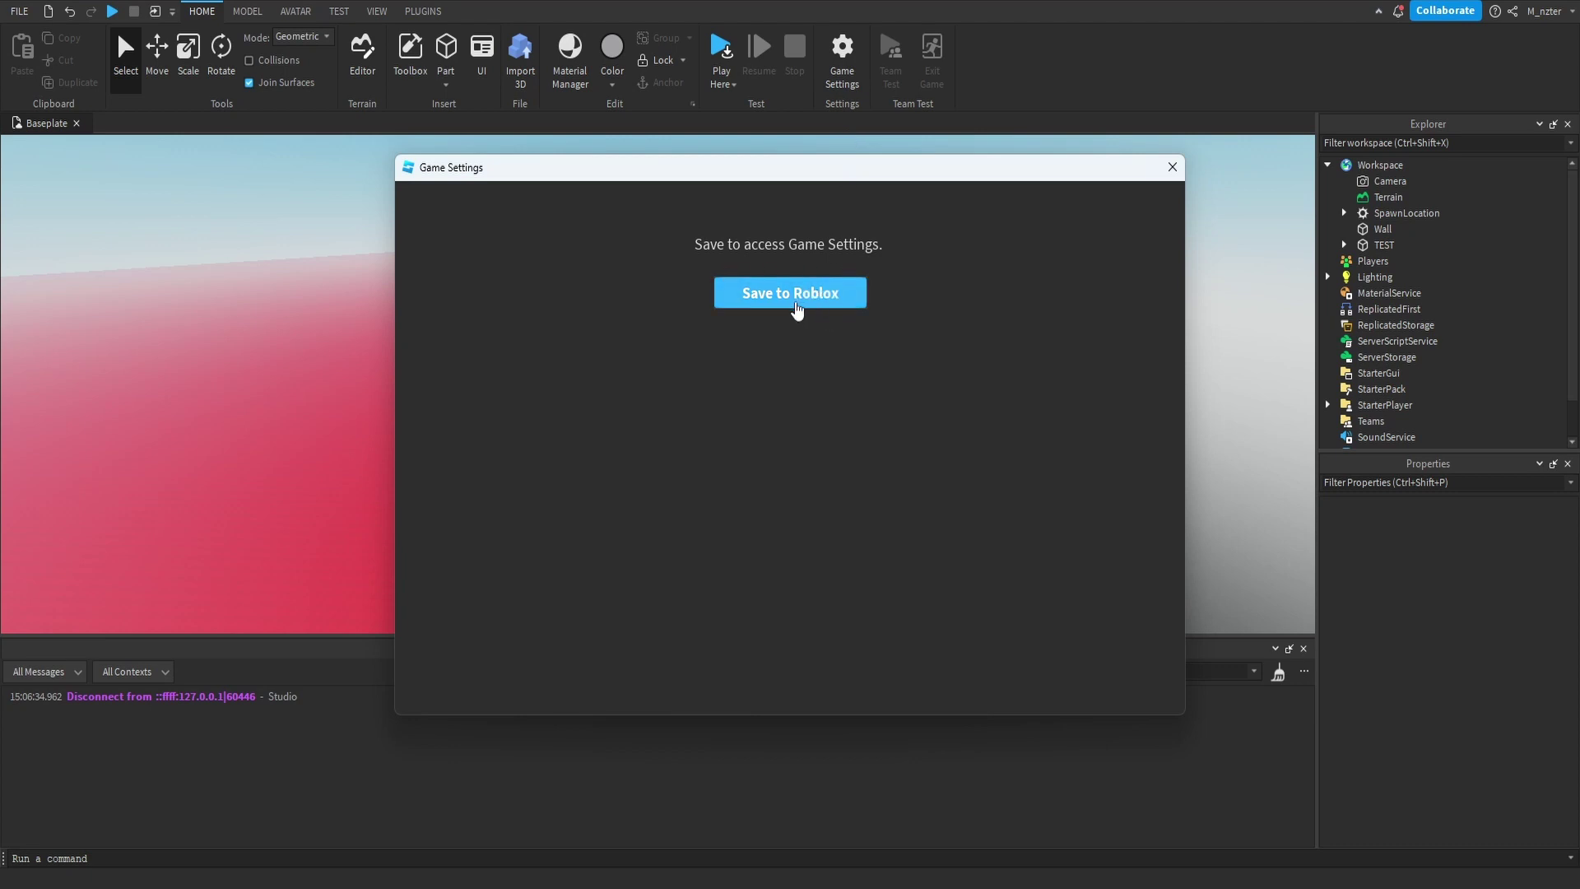
left_click(797, 303)
triple_click(781, 197)
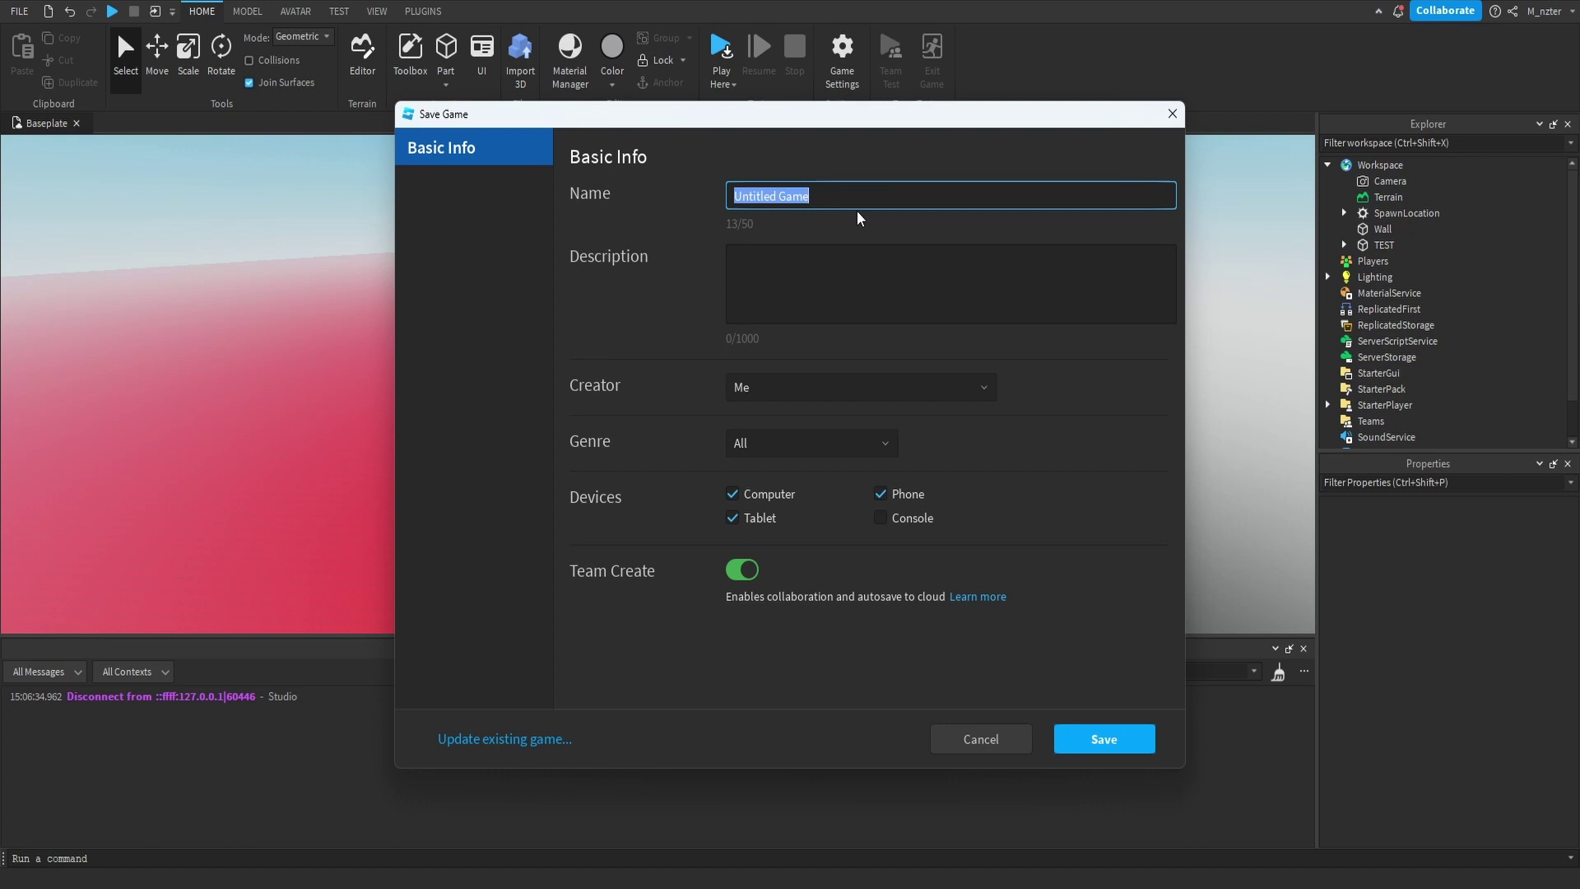
type("Test project")
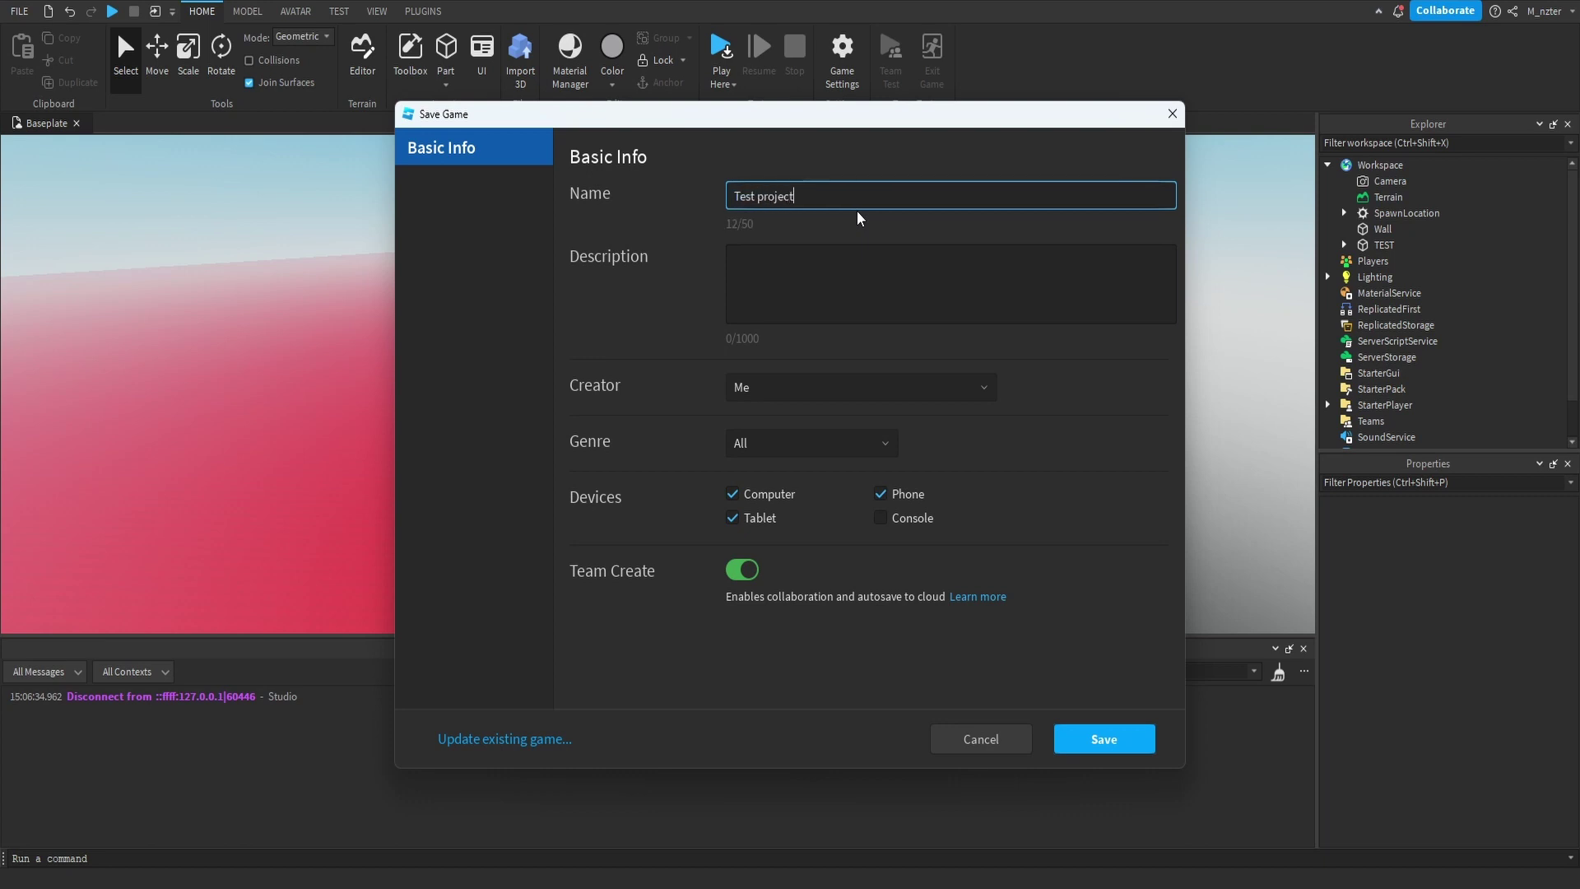
left_click(868, 280)
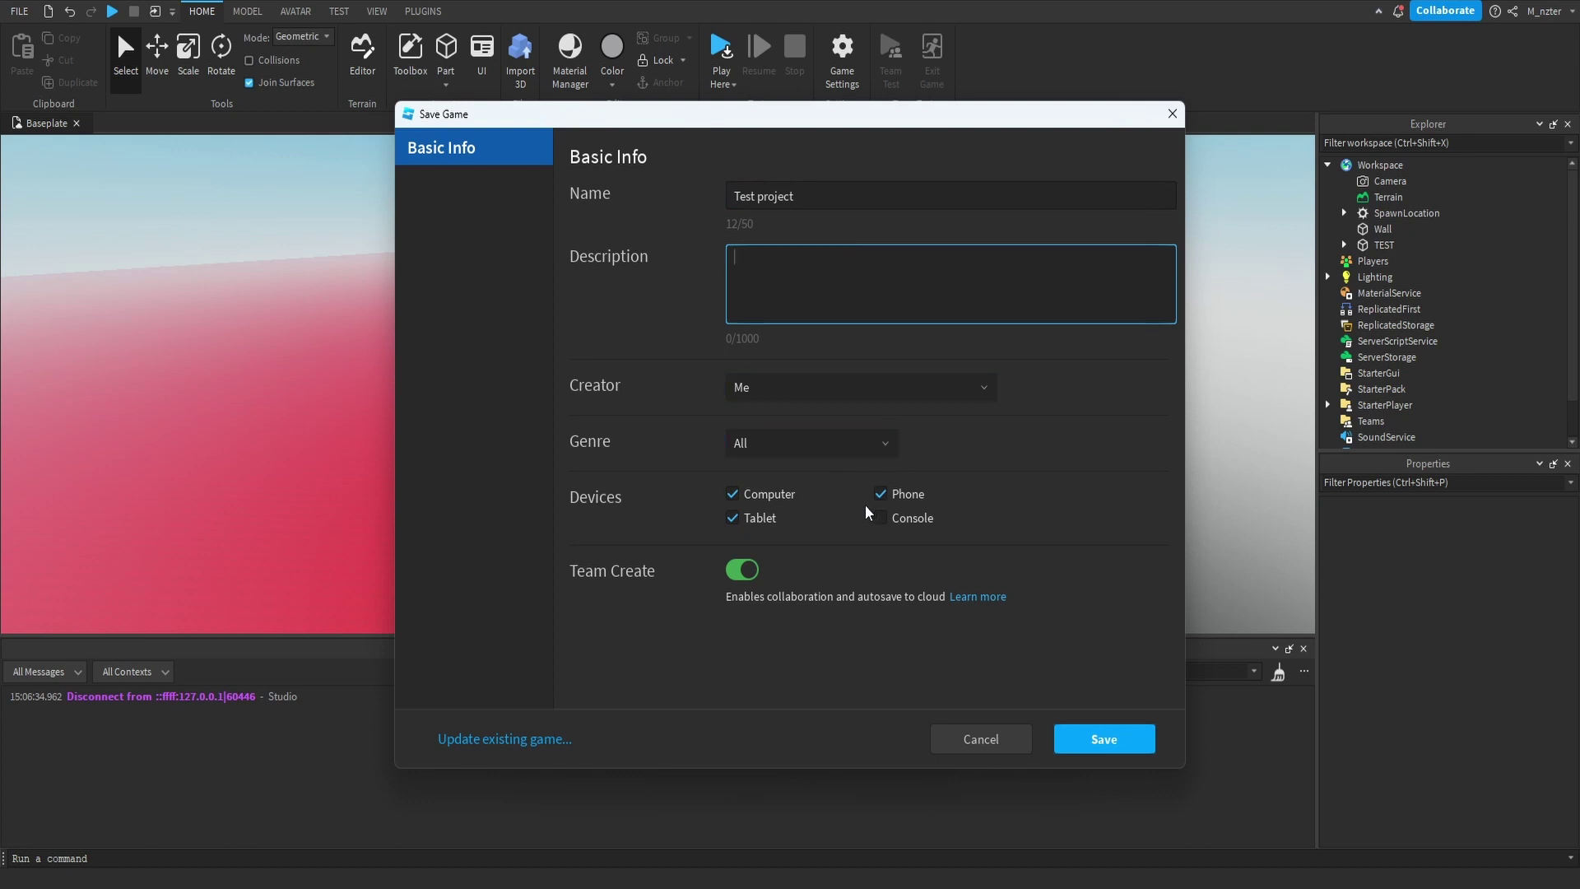
left_click(741, 570)
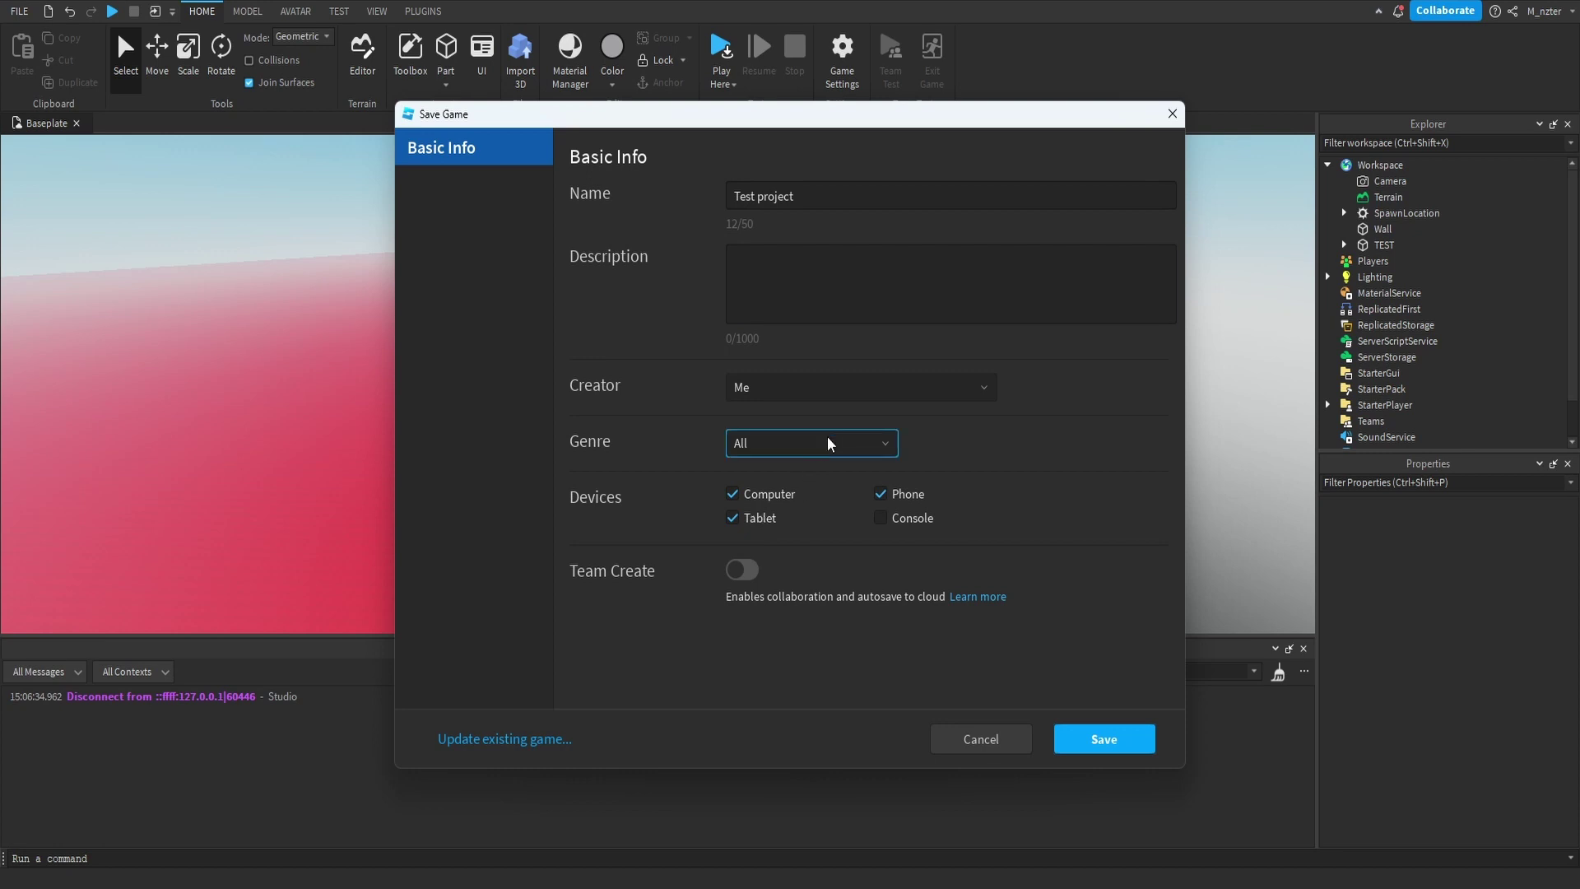
Try EuphoricGames as the game's creator and set the creator back to Me.
left_click(850, 388)
left_click(850, 392)
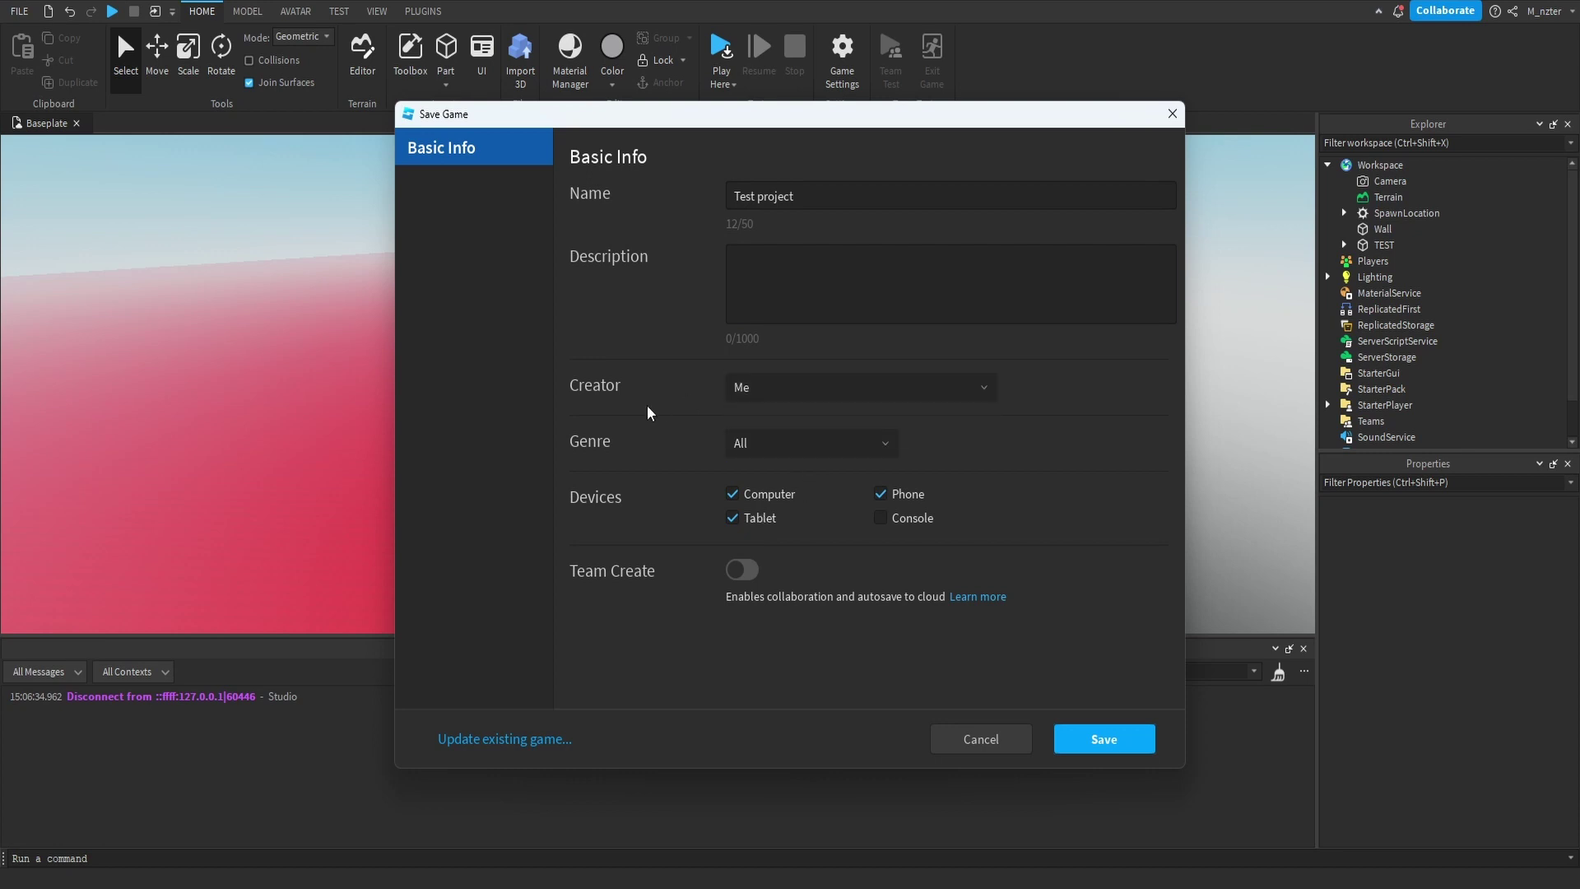
left_click(758, 395)
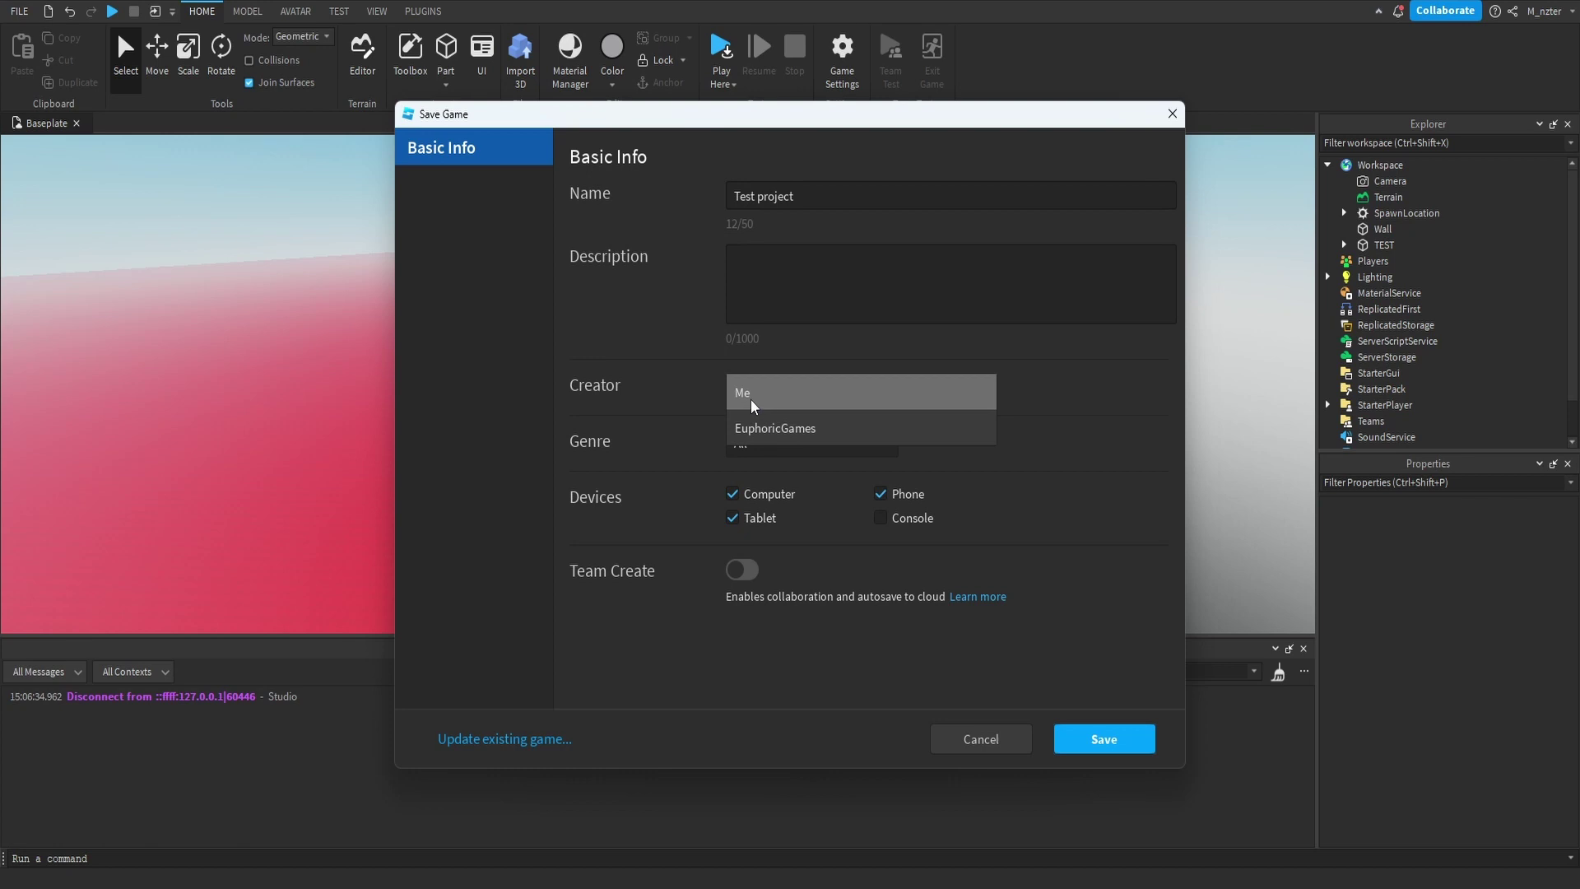
left_click(923, 431)
left_click(857, 392)
left_click(857, 393)
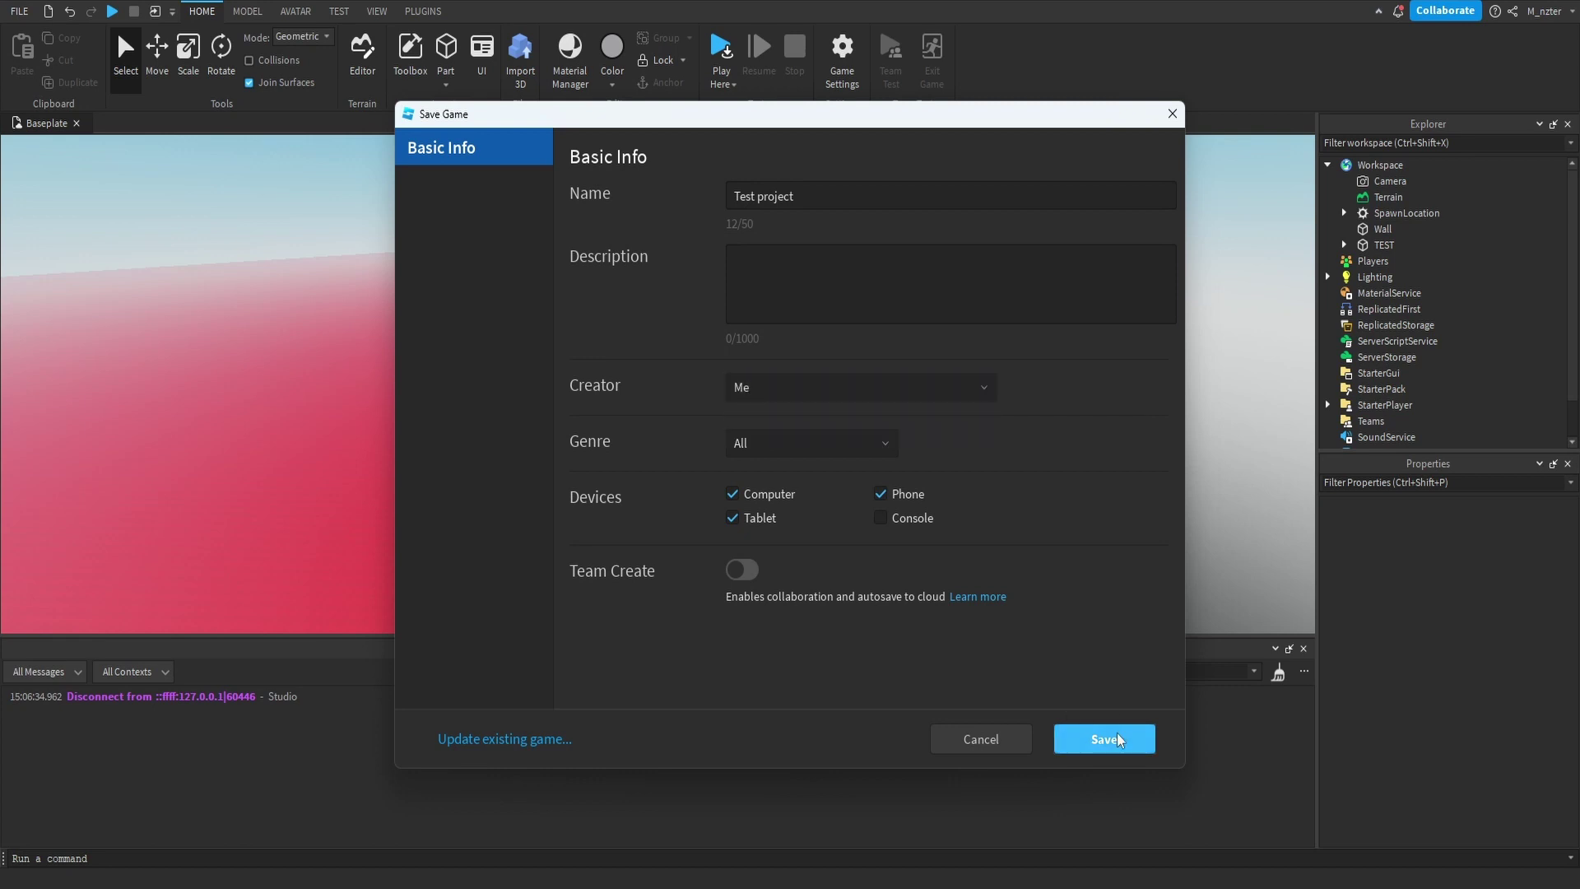
Save the game to Roblox and close the save dialog.
left_click(1074, 734)
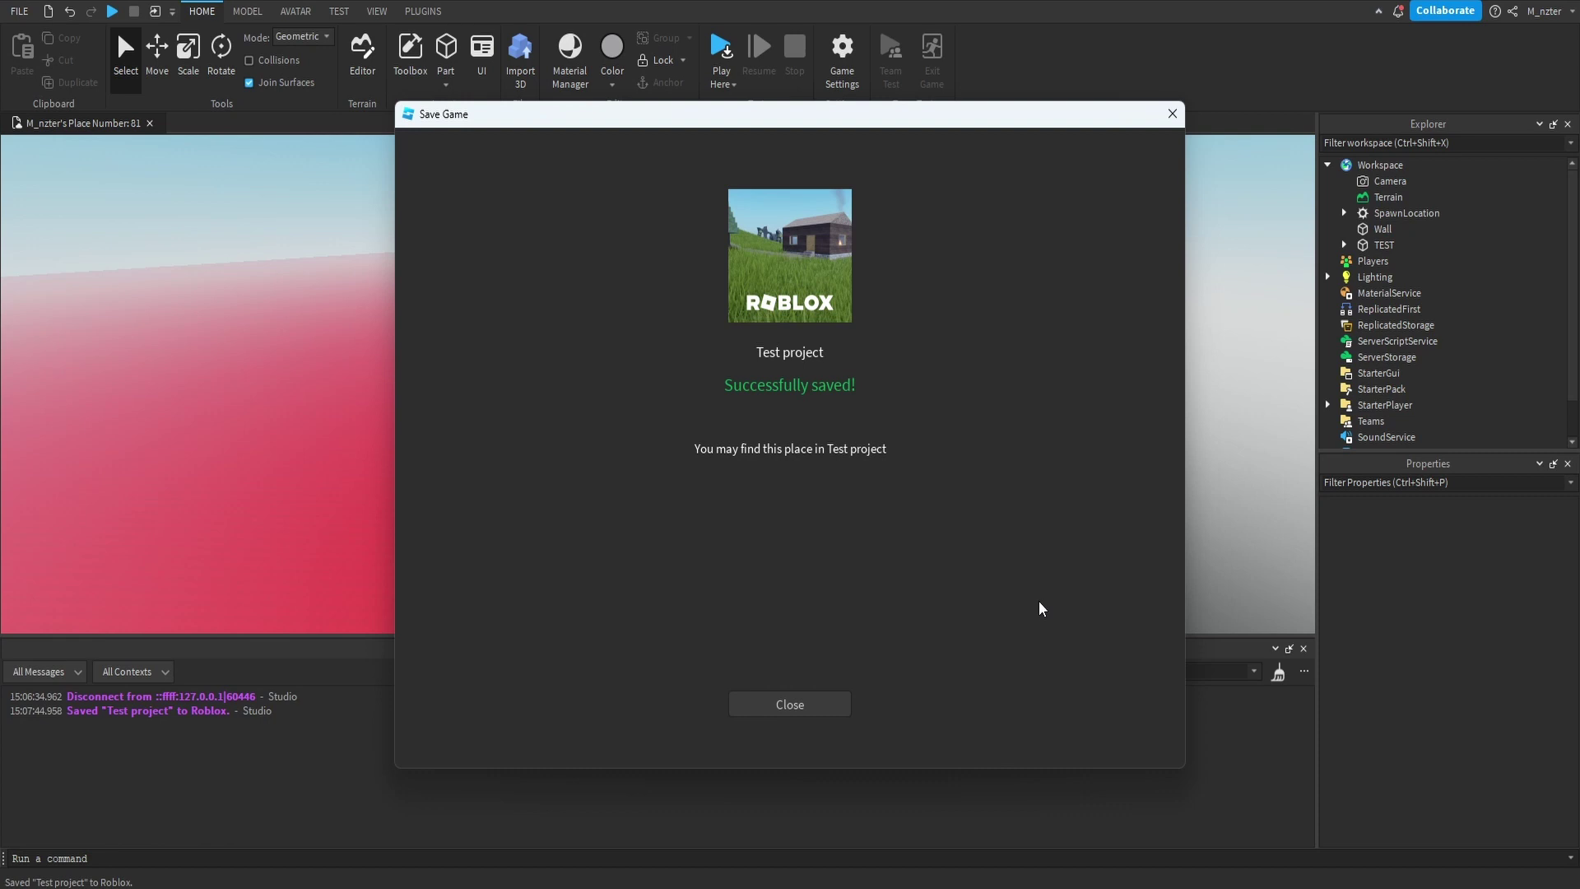
left_click(804, 703)
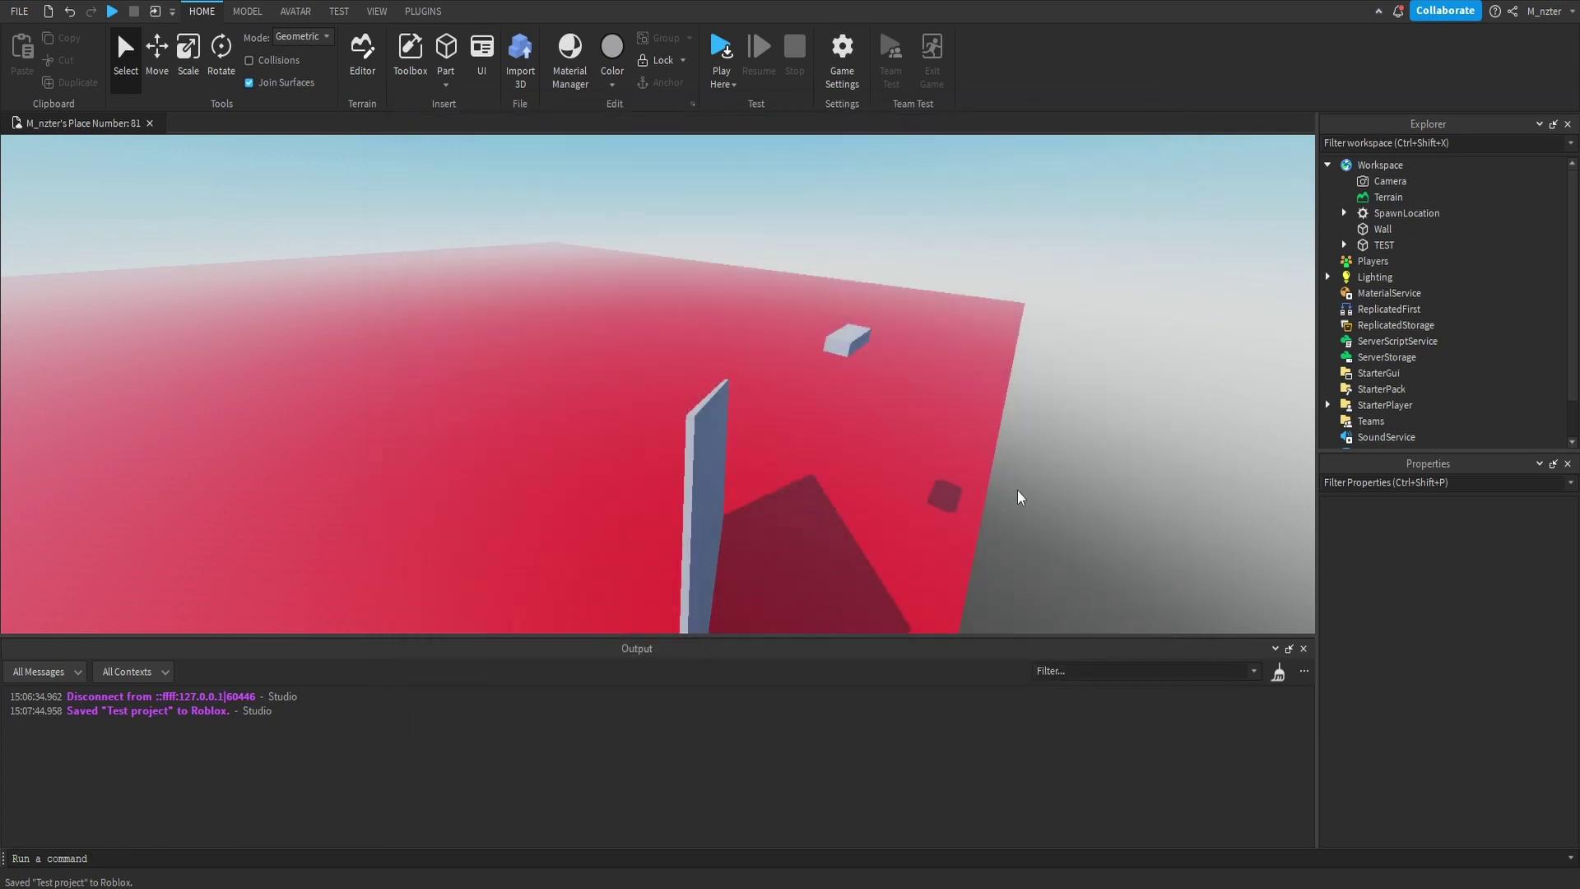